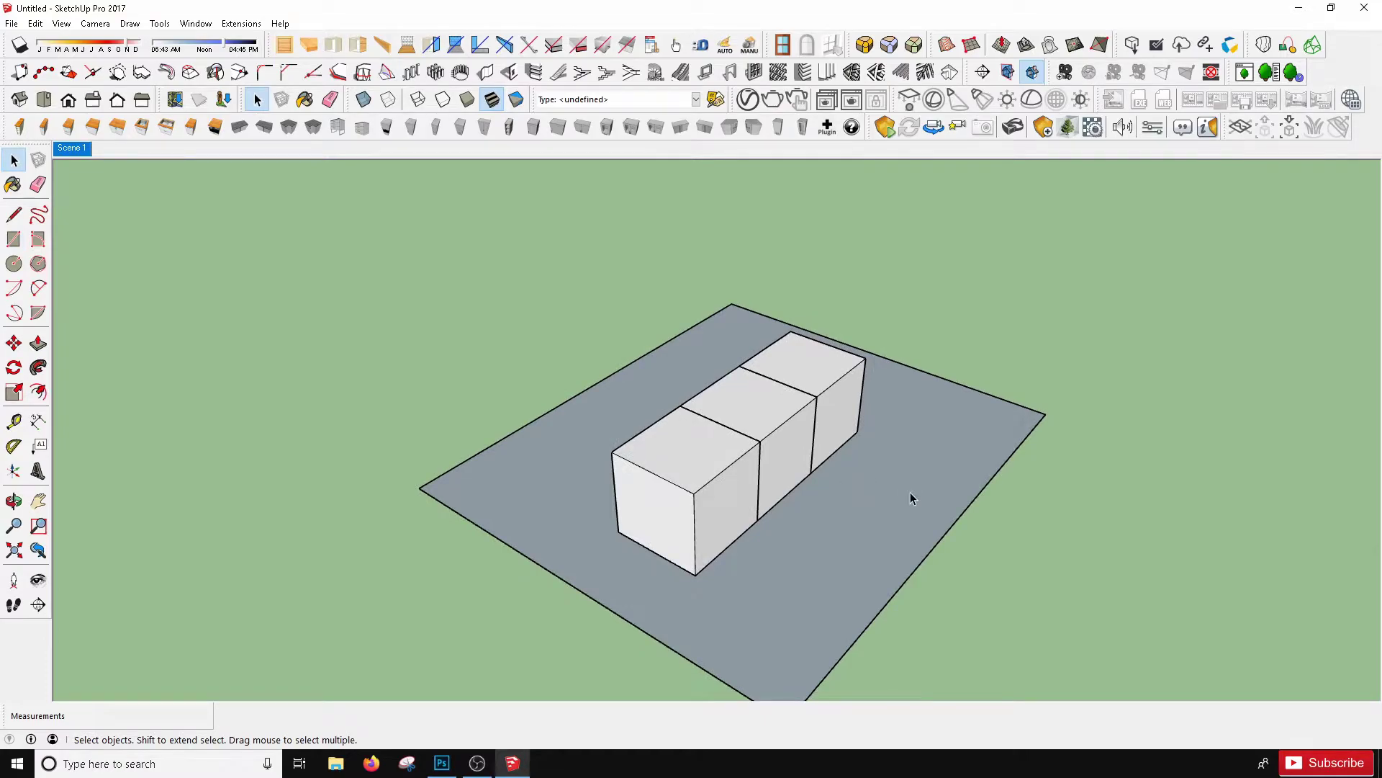
Step: Group the ground plane's face together with its boundary edges
left_click(970, 634)
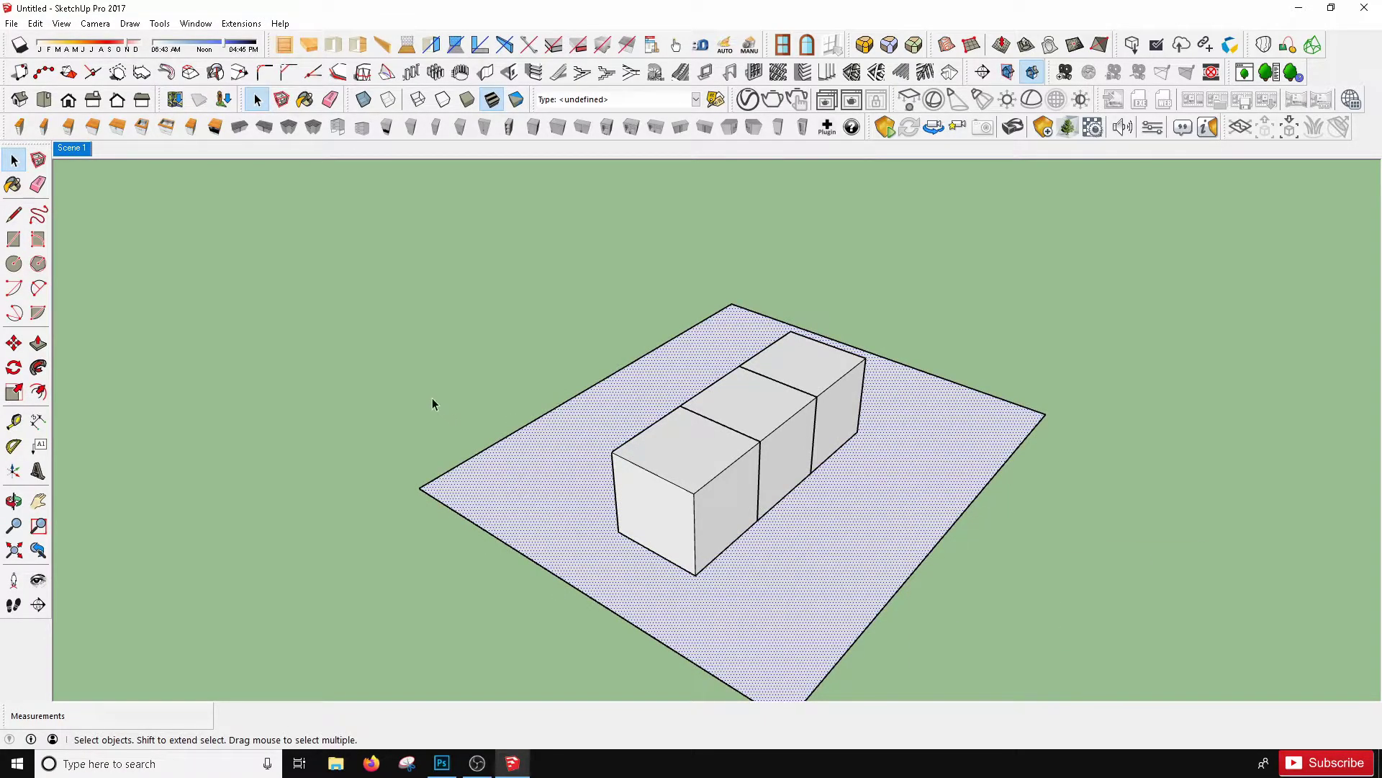
left_click(432, 401)
scroll(648, 473, "up", 2)
left_click(1016, 483)
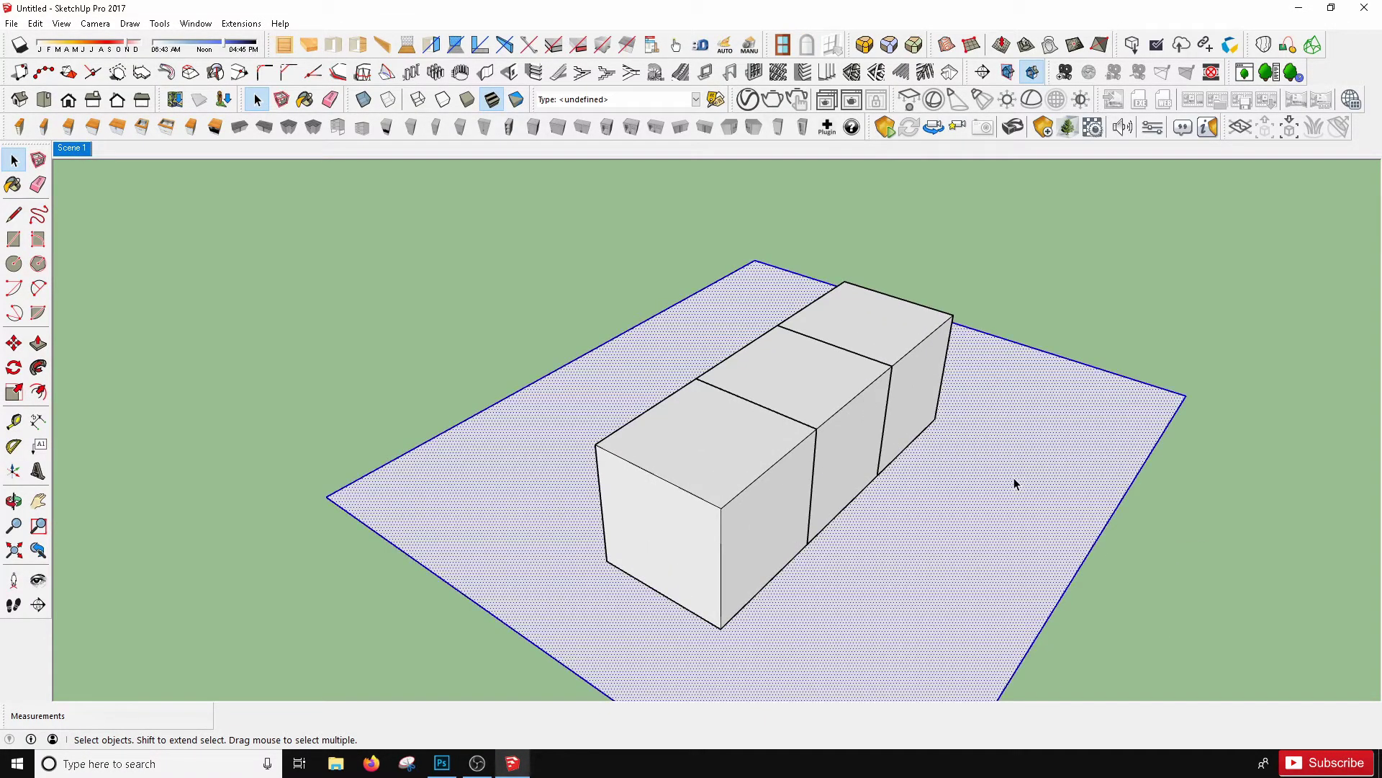
key("ctrl+g")
left_click(317, 266)
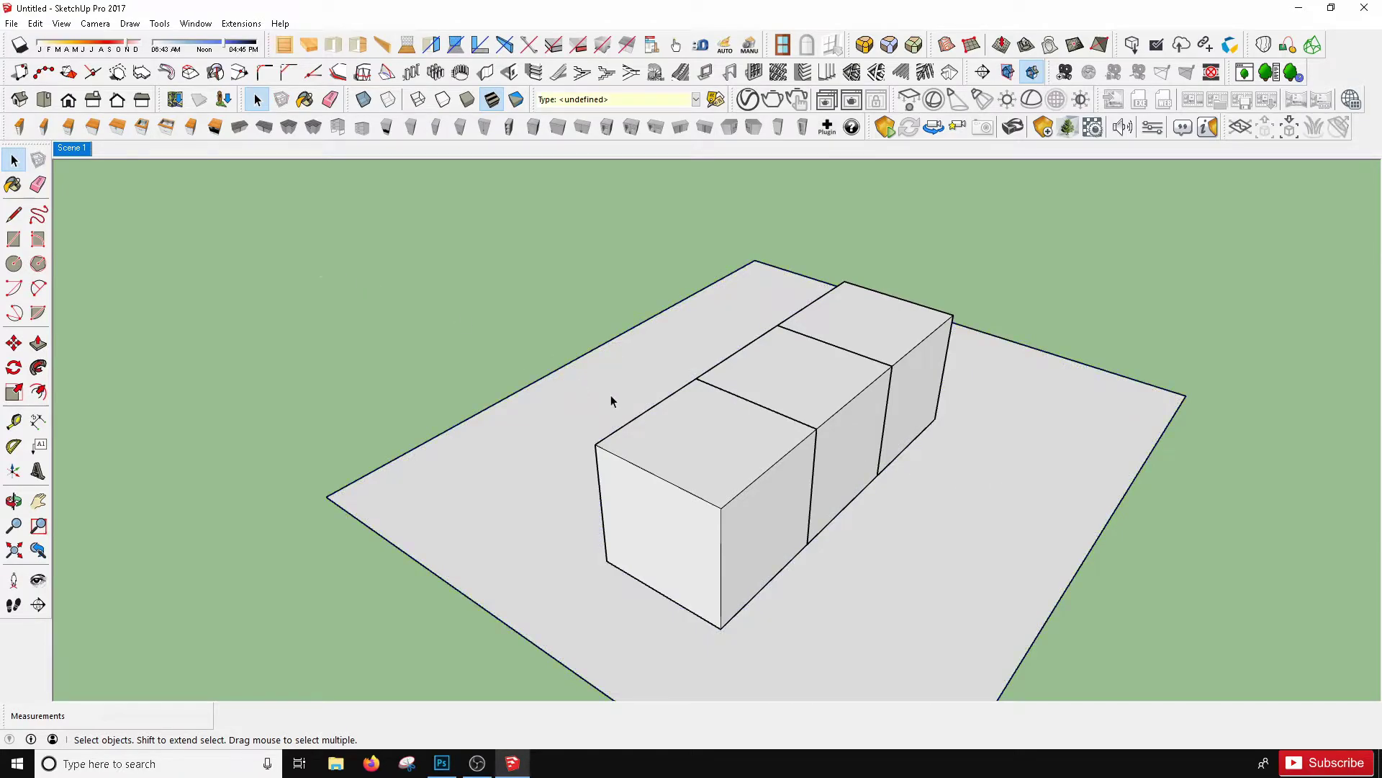
Step: Set an elevated perspective view of the three cubes and the whole ground plane, updating Scene 1
left_click_drag(725, 435, 675, 370)
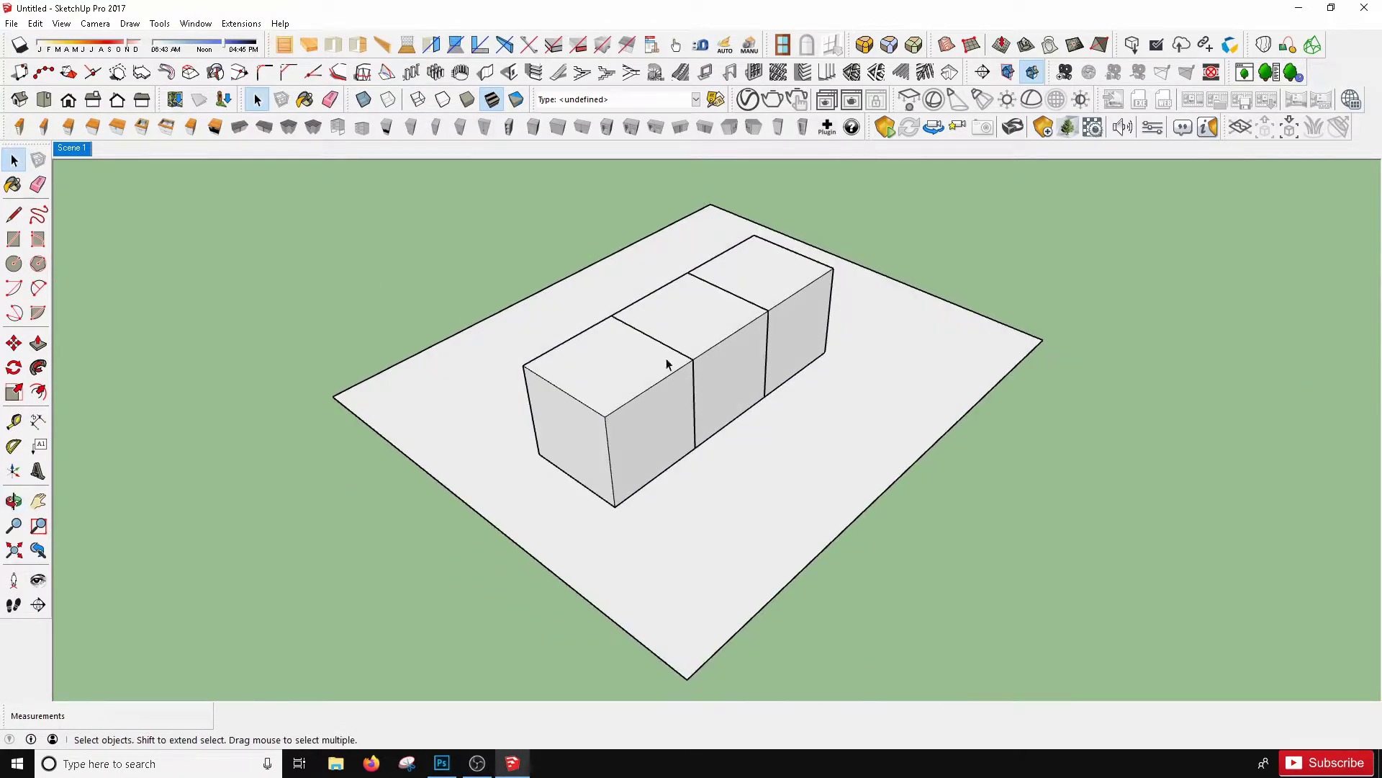
right_click(76, 151)
left_click(134, 215)
left_click_drag(507, 262, 472, 279)
Step: Export the view of the three-cube row as a 2D PDF named 1 on the Desktop
left_click(12, 23)
mouse_move(180, 246)
left_click(248, 261)
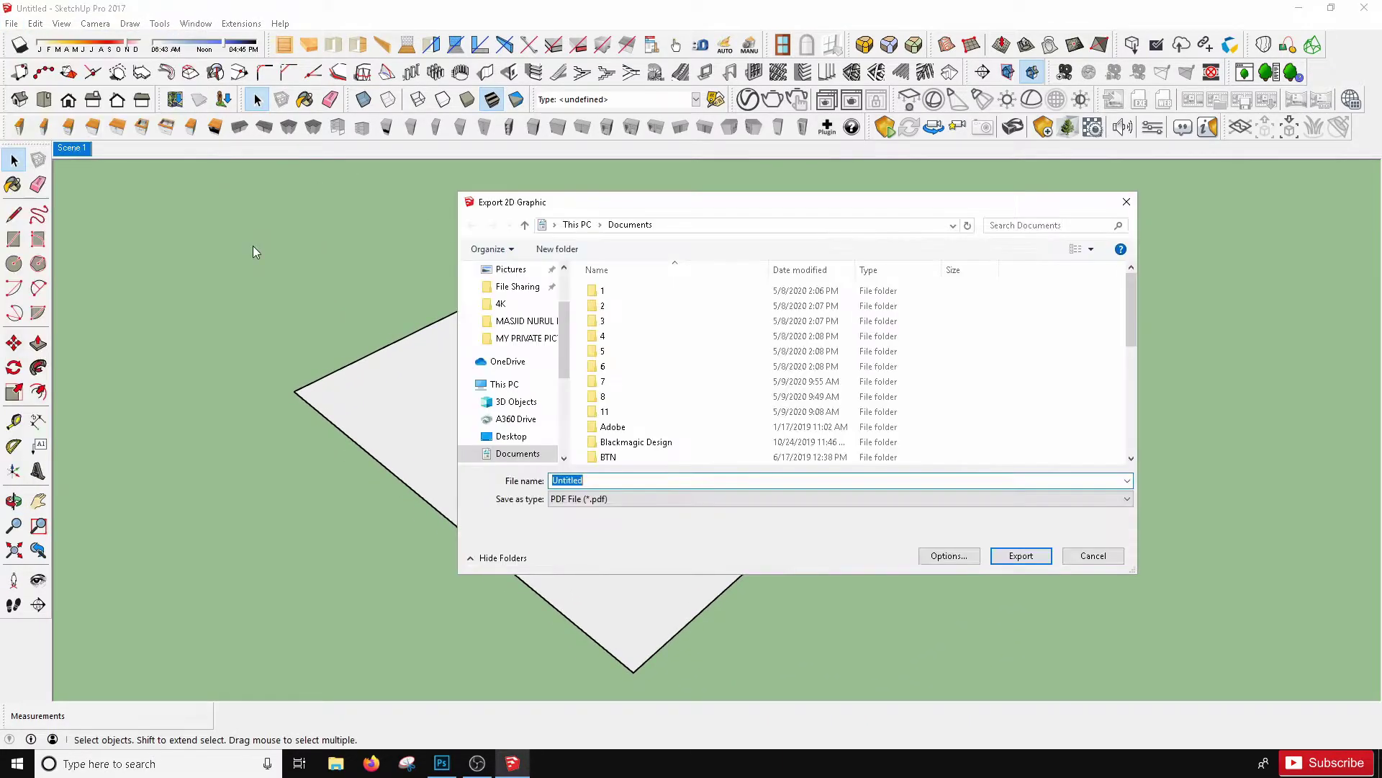
left_click(511, 435)
scroll(756, 403, "down", 2)
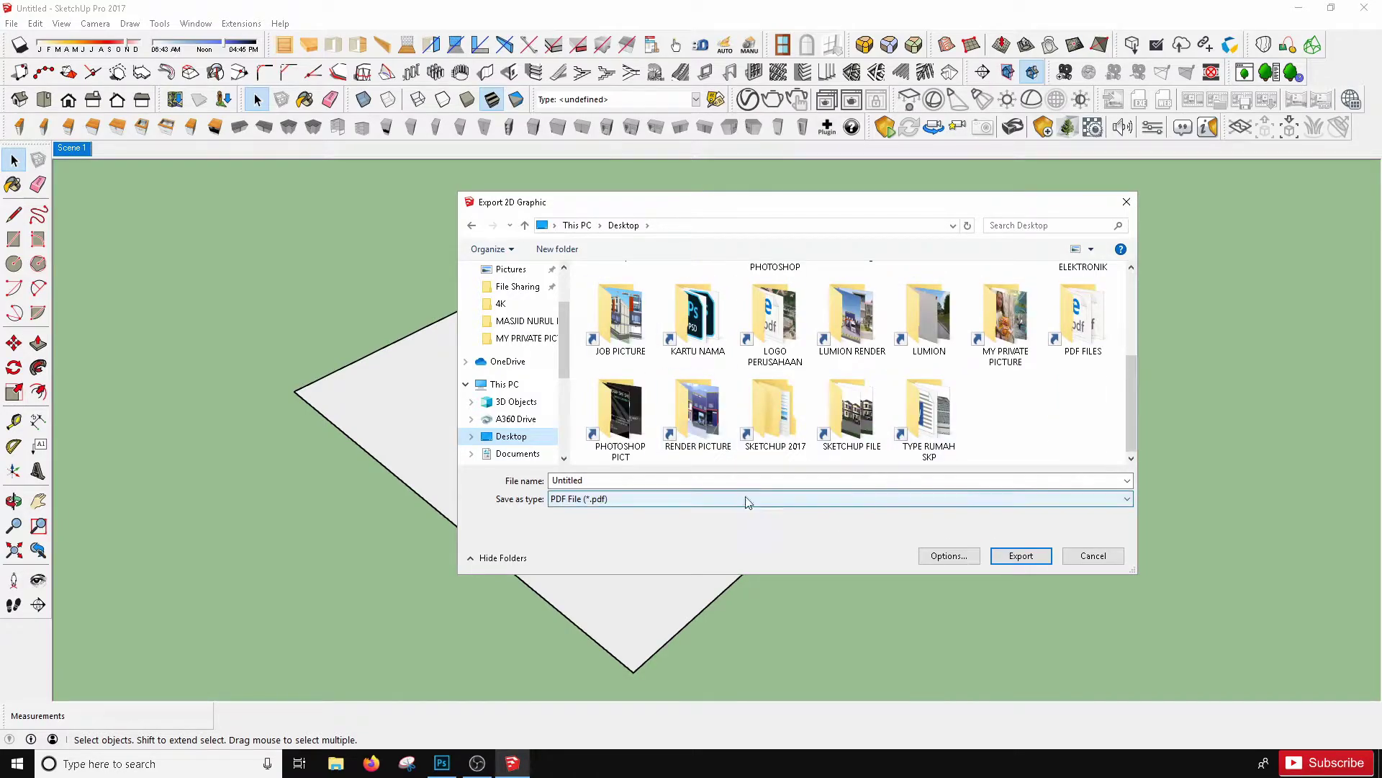
left_click(1019, 556)
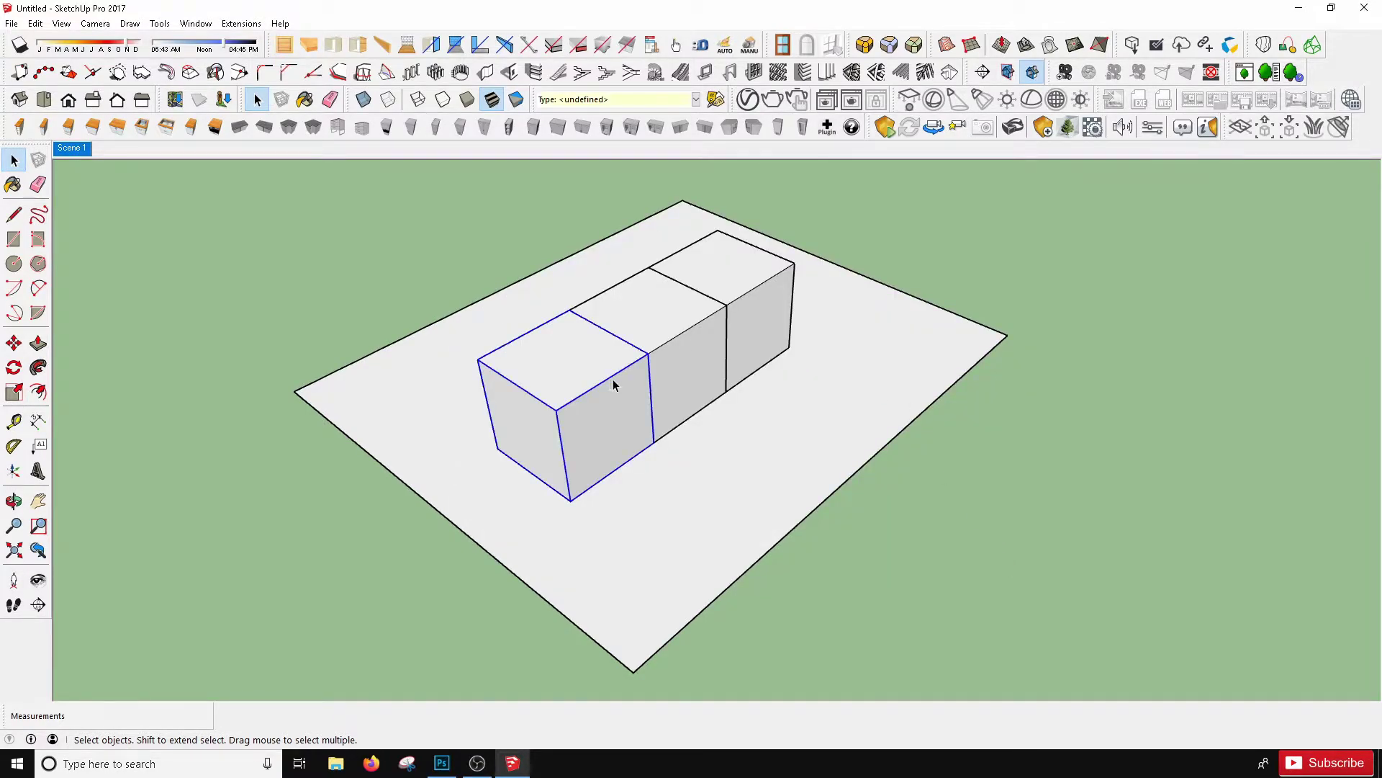
Step: Update Scene 1 with the current view and move the middle cube out of the row toward the ground plane's far edge
right_click(85, 147)
left_click(123, 209)
key("m")
left_click(622, 533)
key("space")
left_click(681, 396)
key("m")
left_click(731, 525)
left_click(657, 485)
key("space")
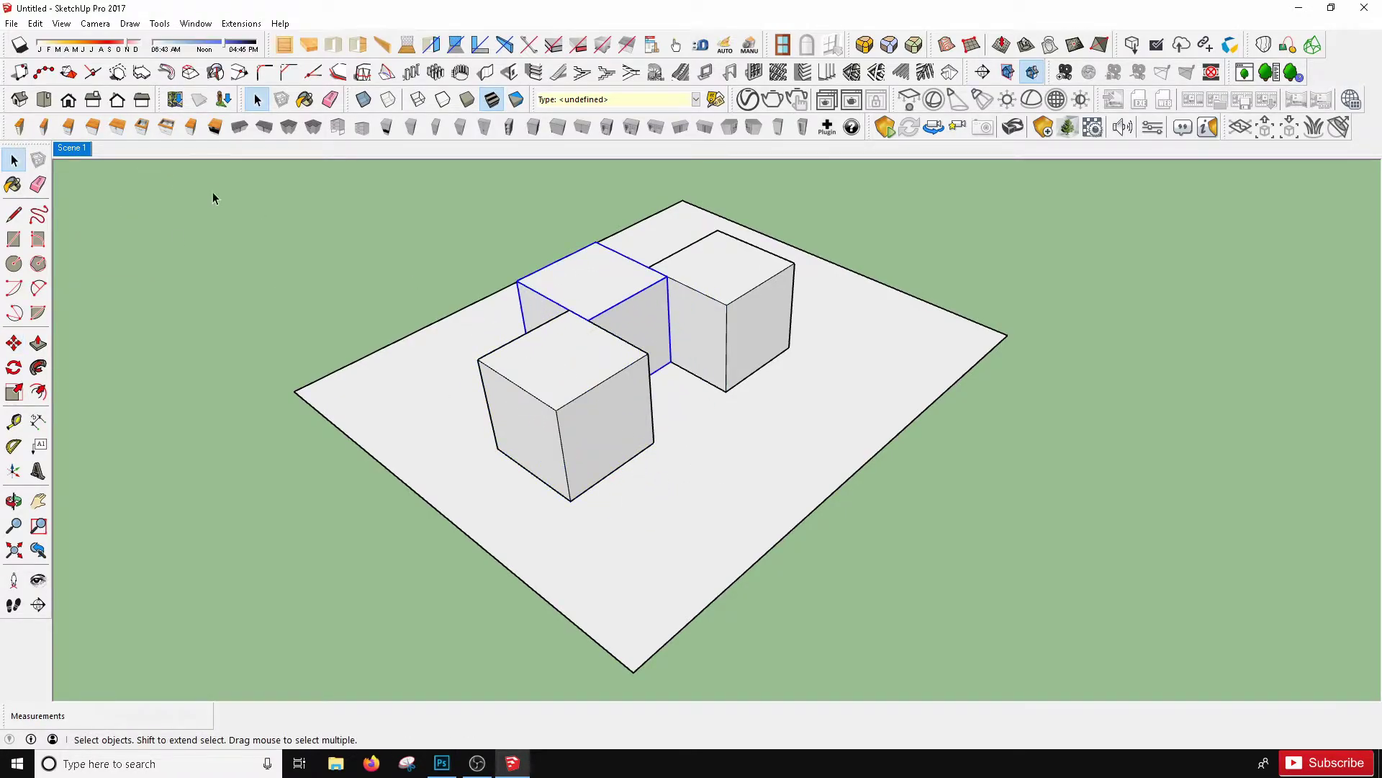
Step: Export the view with the shifted middle cube as a 2D PDF named 2 on the Desktop
left_click(10, 26)
left_click(300, 244)
left_click(12, 23)
mouse_move(46, 244)
left_click(237, 259)
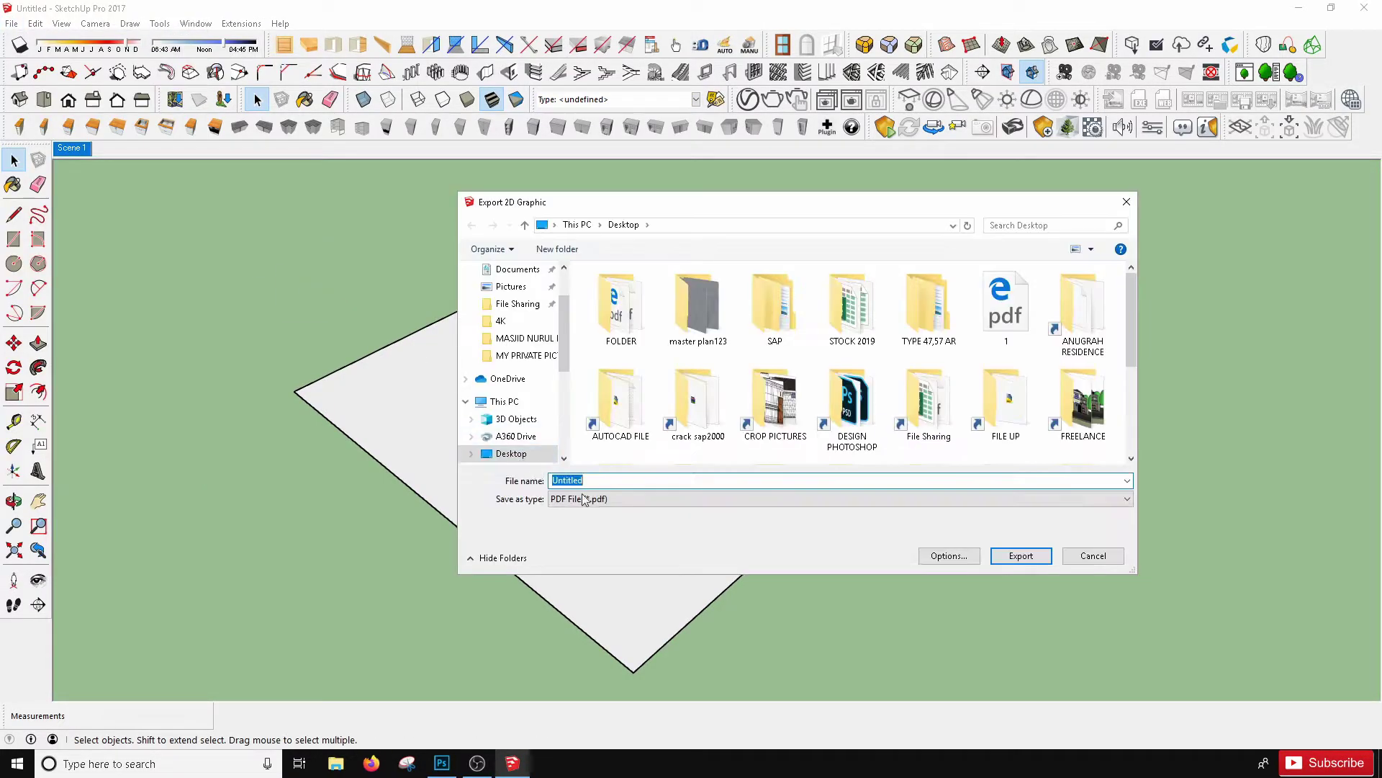
left_click(1019, 555)
Step: Push the front cube's top face down to make it a low block of roughly half its height
double_click(584, 378)
key("p")
left_click_drag(584, 379, 584, 417)
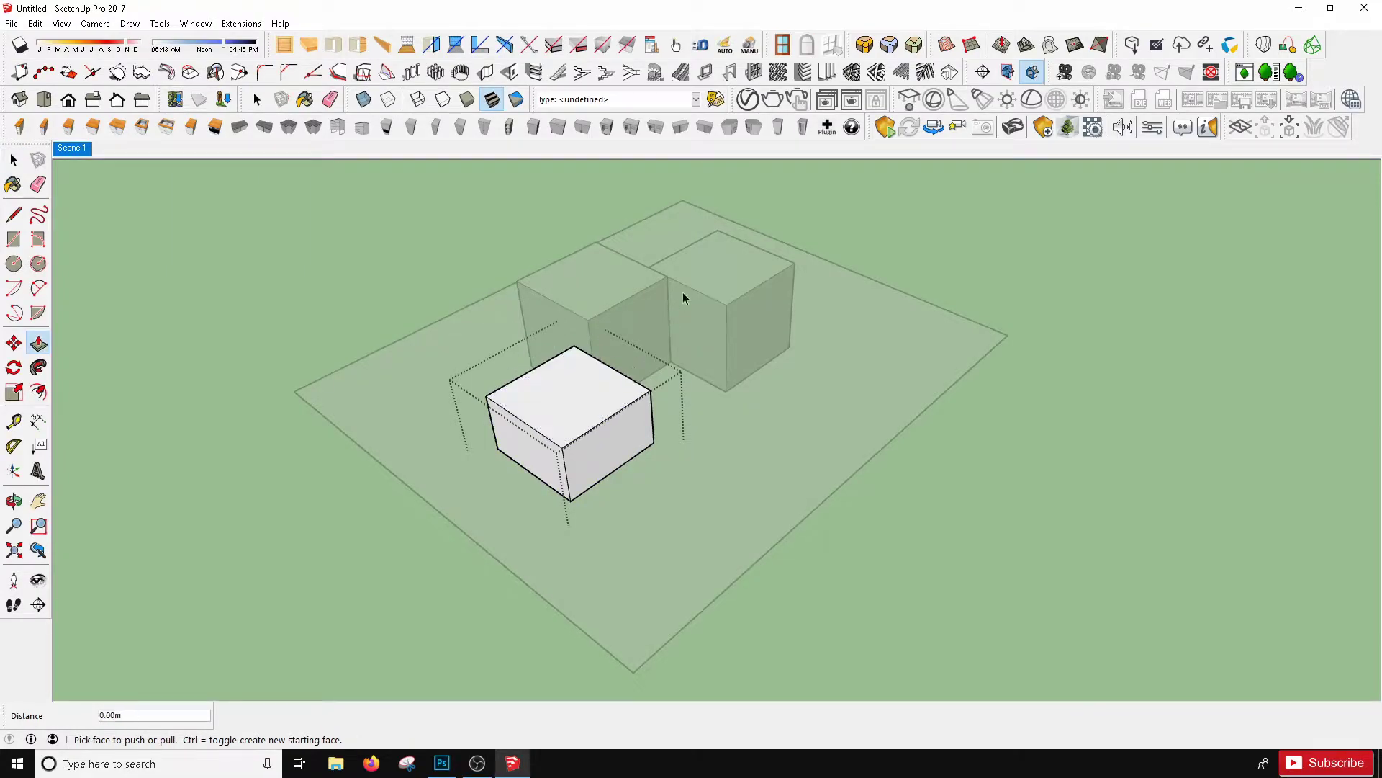
key("space")
Step: Pull the rear cube's top face up to turn it into a tall tower
double_click(712, 262)
key("p")
left_click_drag(704, 278, 713, 207)
key("space")
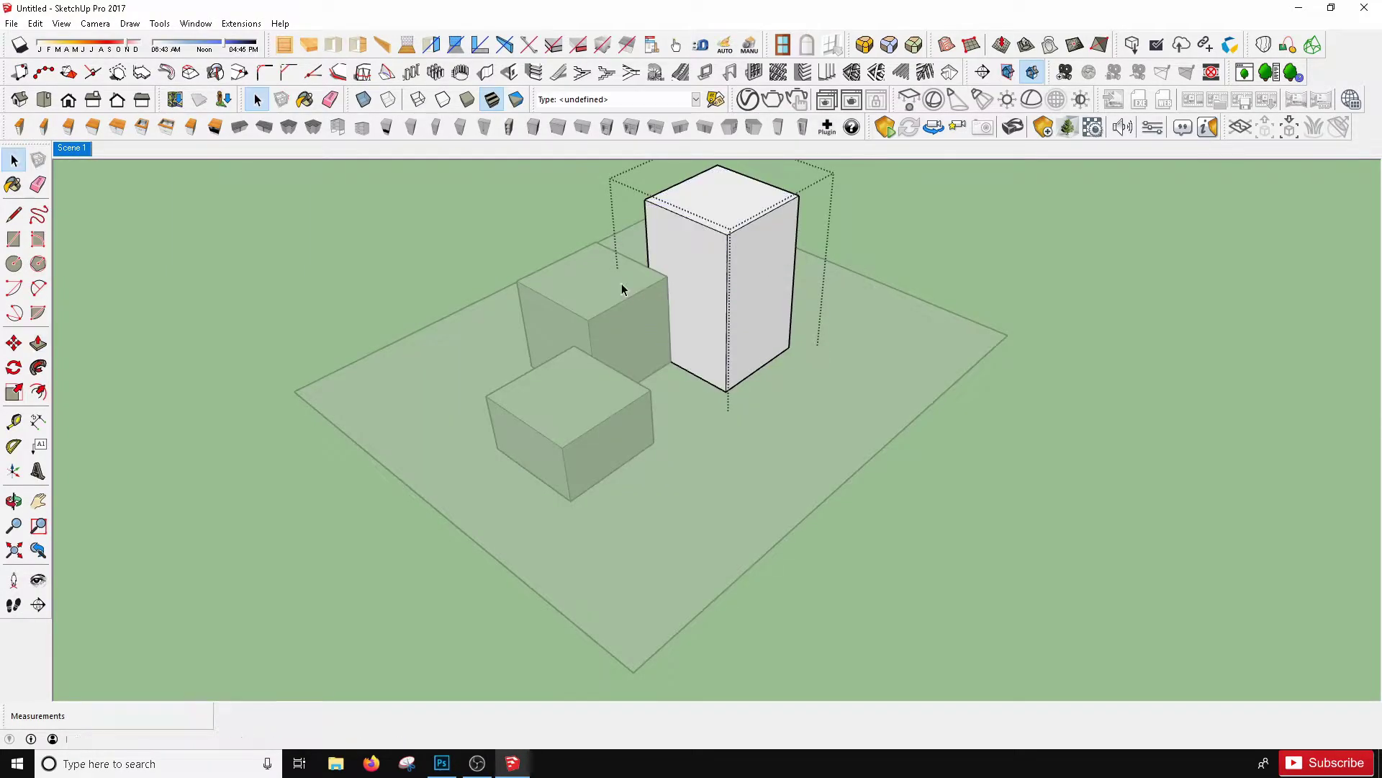
Step: Push the shifted middle cube's top face down to about the front block's height and leave its group
double_click(620, 290)
left_click_drag(573, 547, 539, 411)
key("p")
left_click(564, 409)
left_click(541, 382)
left_click_drag(618, 351, 585, 520)
key("space")
left_click(613, 382)
Step: Restore the Scene 1 view and export it as a 2D PDF named 3 on the Desktop
left_click_drag(625, 360, 574, 352)
left_click(73, 149)
left_click(12, 23)
mouse_move(177, 247)
left_click(243, 262)
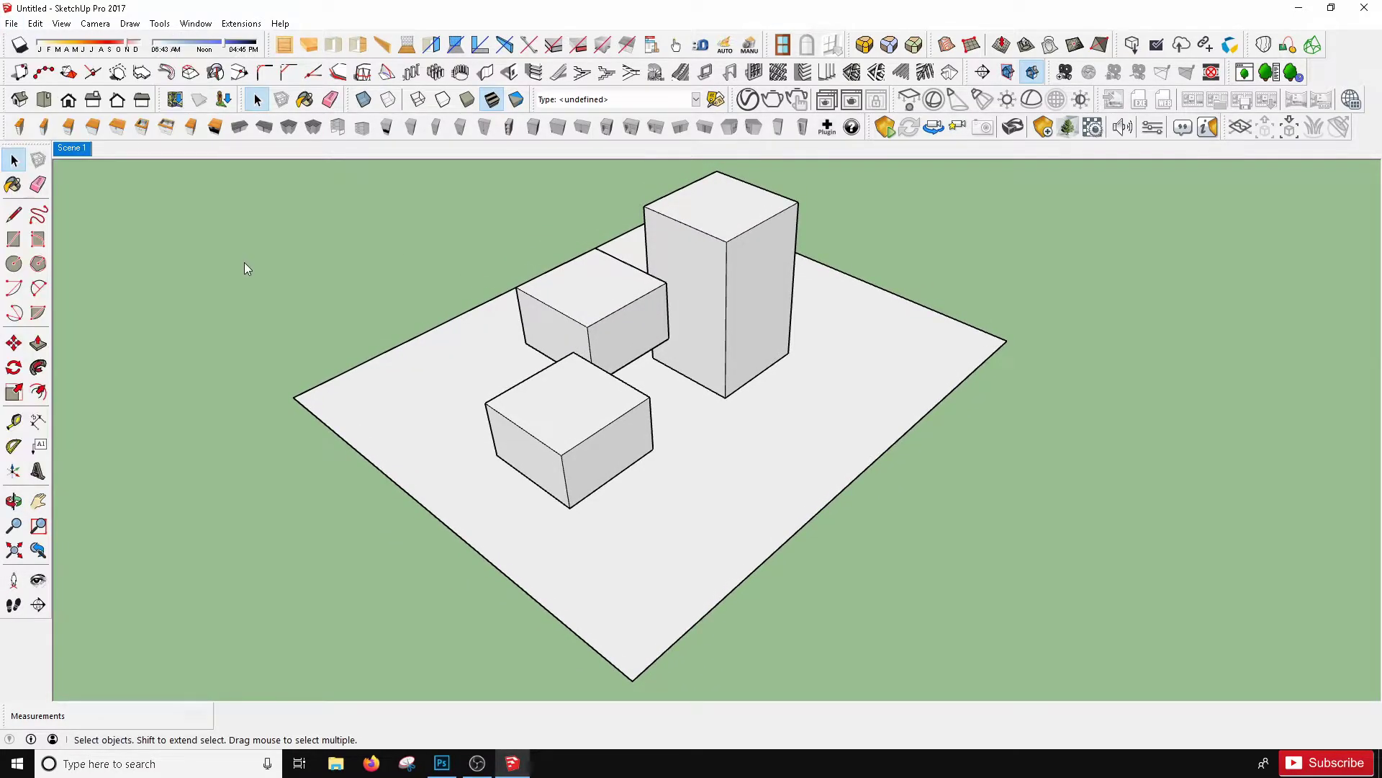
type("3")
left_click(1004, 554)
Step: Close the SketchUp model and return to the desktop
left_click_drag(562, 313, 549, 272)
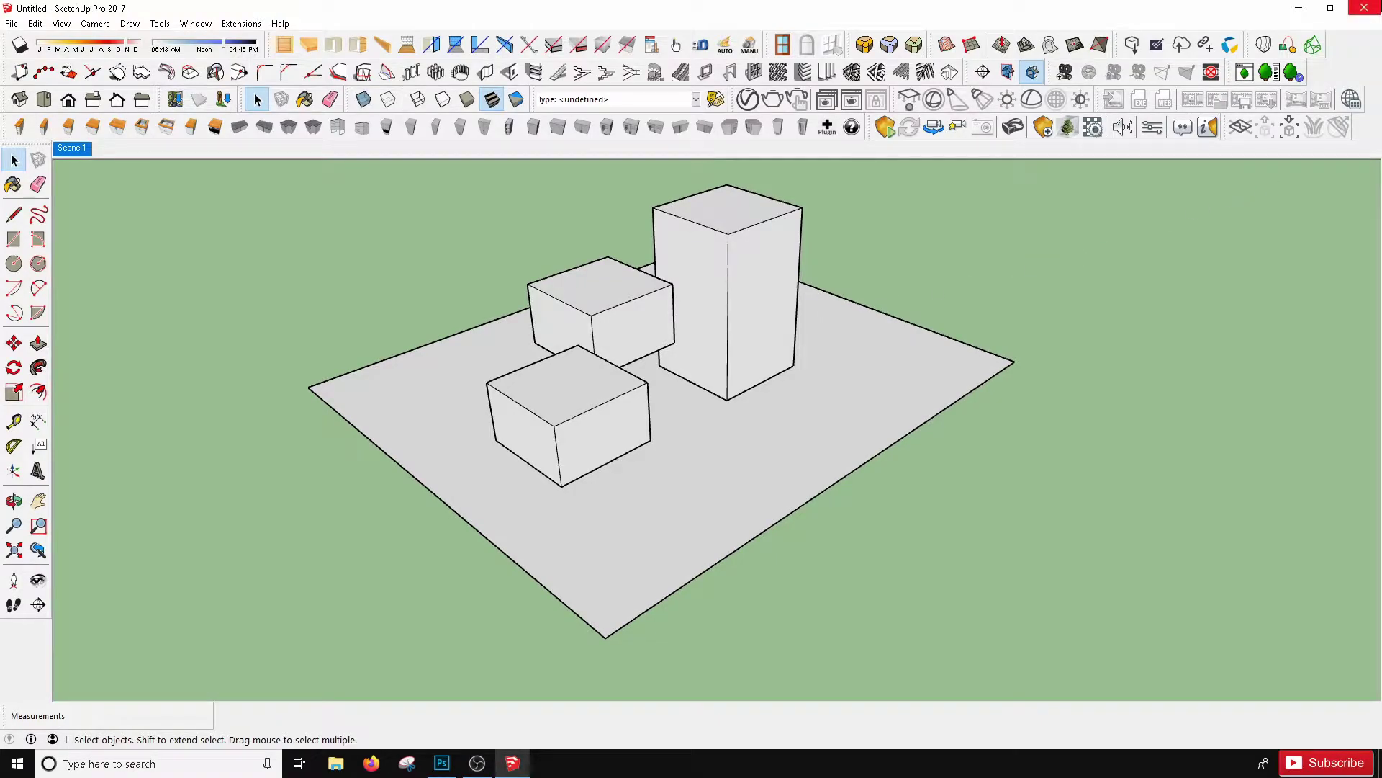
left_click(1364, 8)
left_click(689, 411)
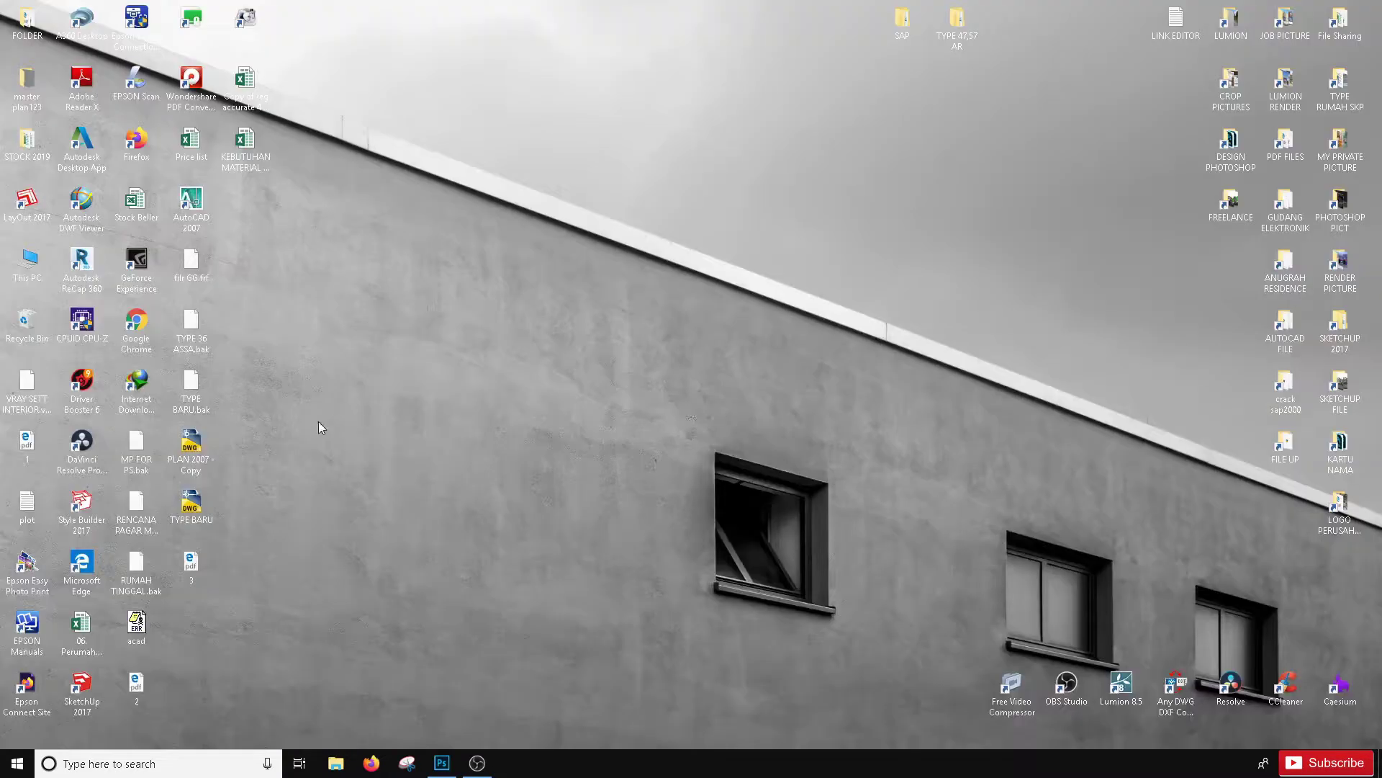
Step: Gather the exported PDF files 1, 2 and 3 together in the empty area of the desktop
left_click_drag(135, 683, 408, 570)
left_click_drag(191, 565, 463, 444)
left_click(303, 312)
left_click_drag(27, 450, 451, 500)
left_click(540, 519)
Step: Switch to Photoshop and place 1.pdf in the blank document as a Smart Object cropped to Media Box
left_click(441, 762)
left_click(443, 762)
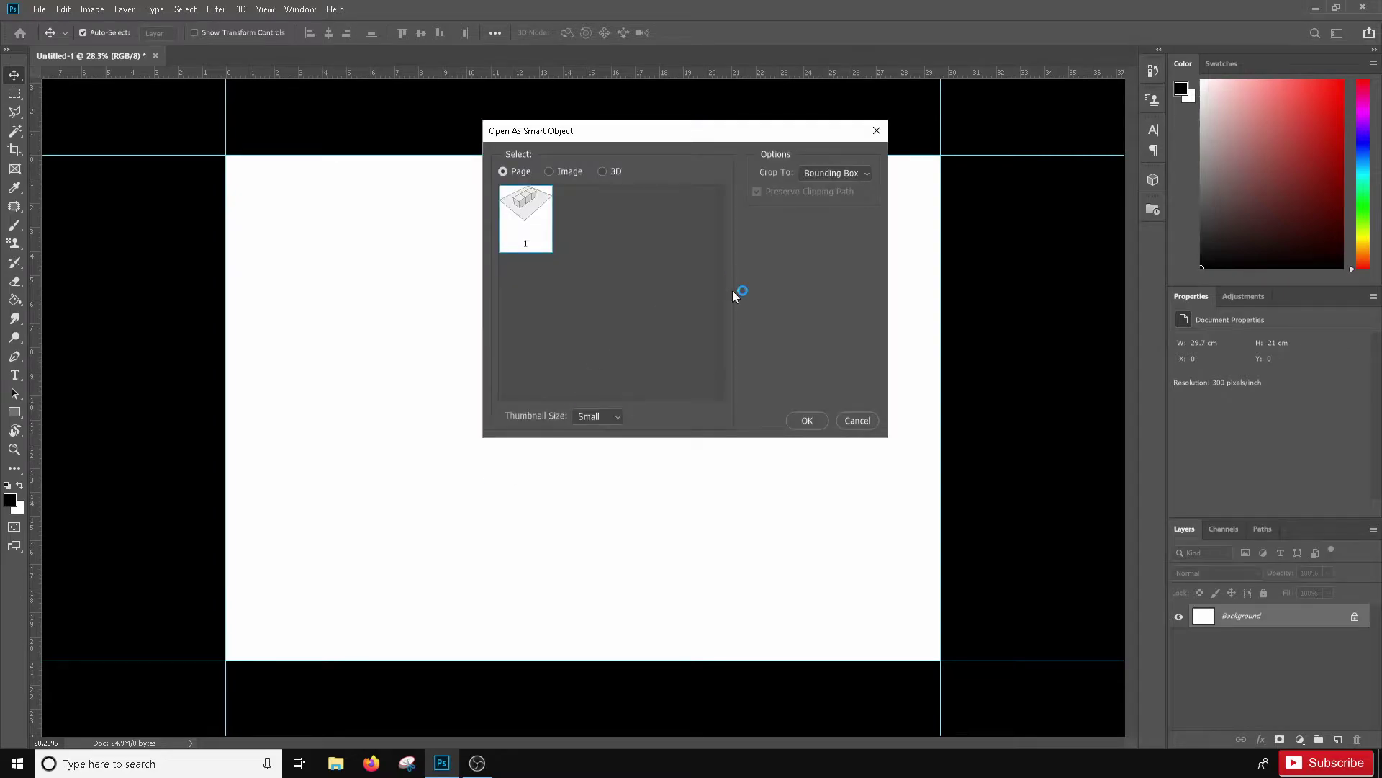
left_click(839, 173)
left_click(835, 213)
left_click(807, 421)
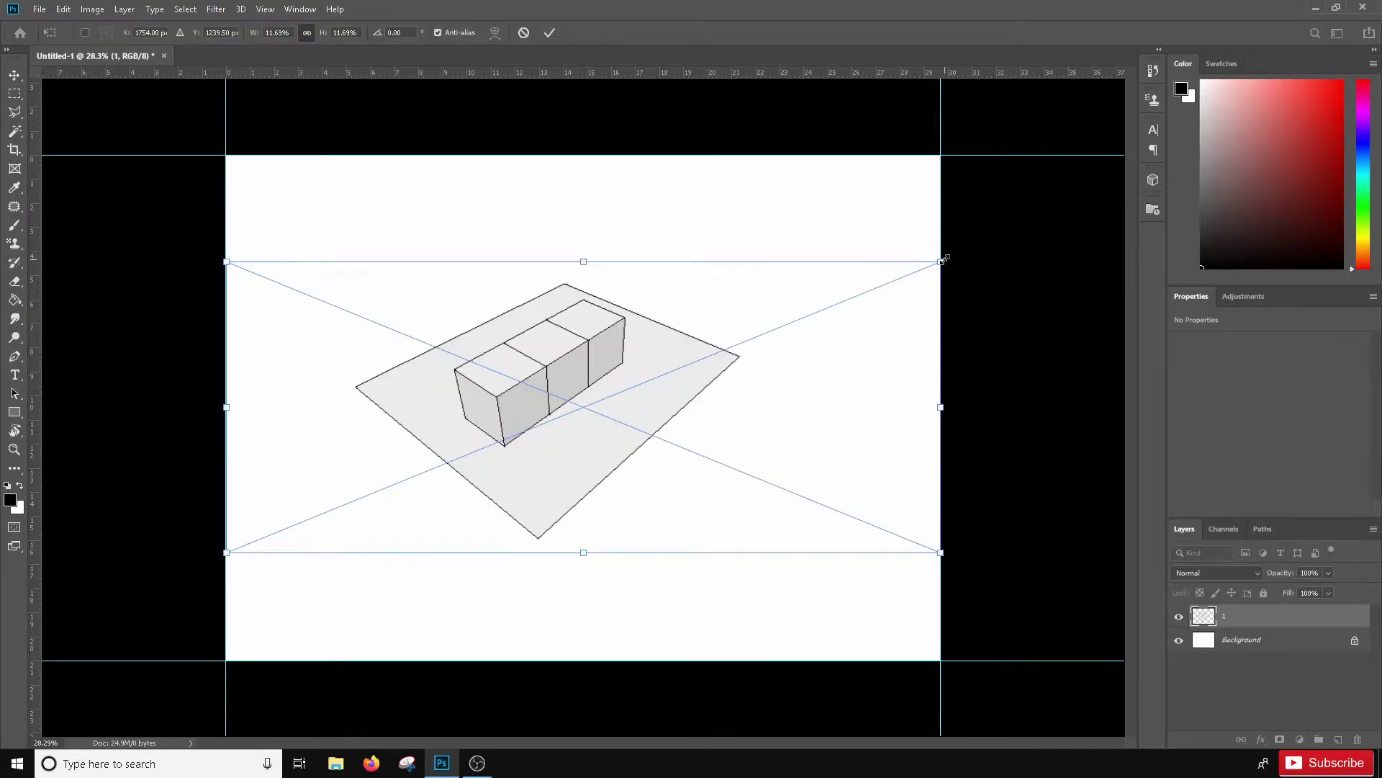
left_click(551, 34)
Step: Scale the three-cube row drawing to about 12.1 × 8 cm and position it in the page's upper-left area
left_click_drag(585, 400, 465, 311)
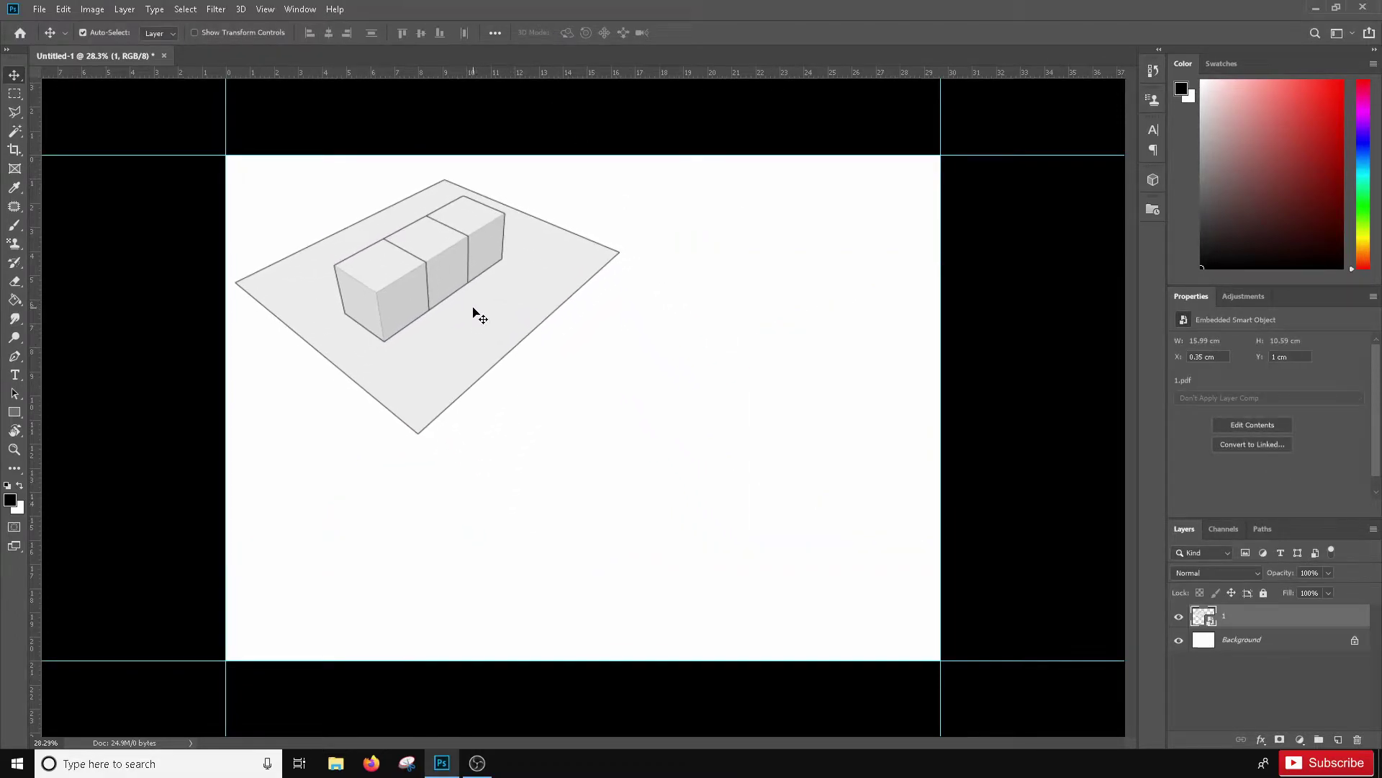
key("ctrl+t")
left_click_drag(819, 157, 648, 235)
left_click_drag(329, 329, 393, 290)
left_click(550, 33)
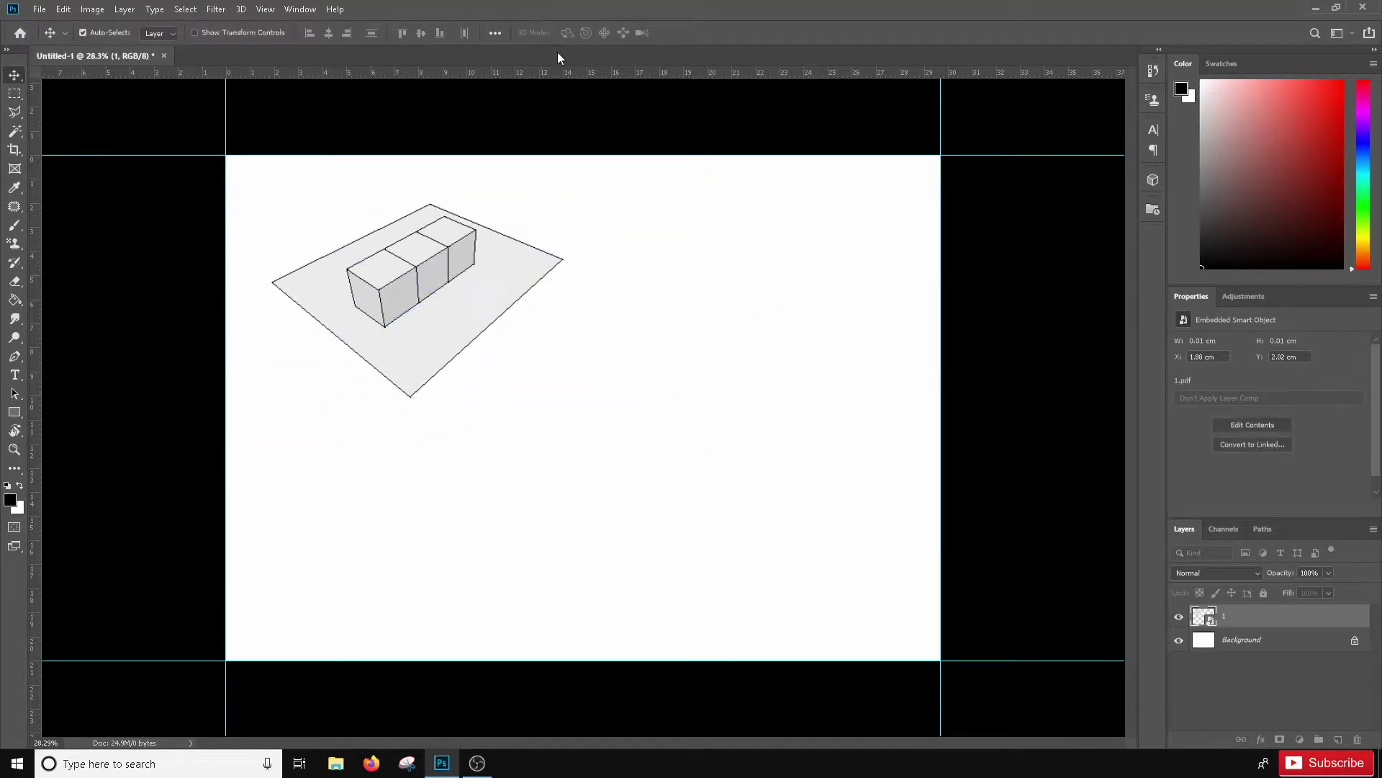
Step: Place 2.pdf from the desktop as a Smart Object cropped to Media Box
left_click(441, 763)
left_click_drag(405, 578, 673, 306)
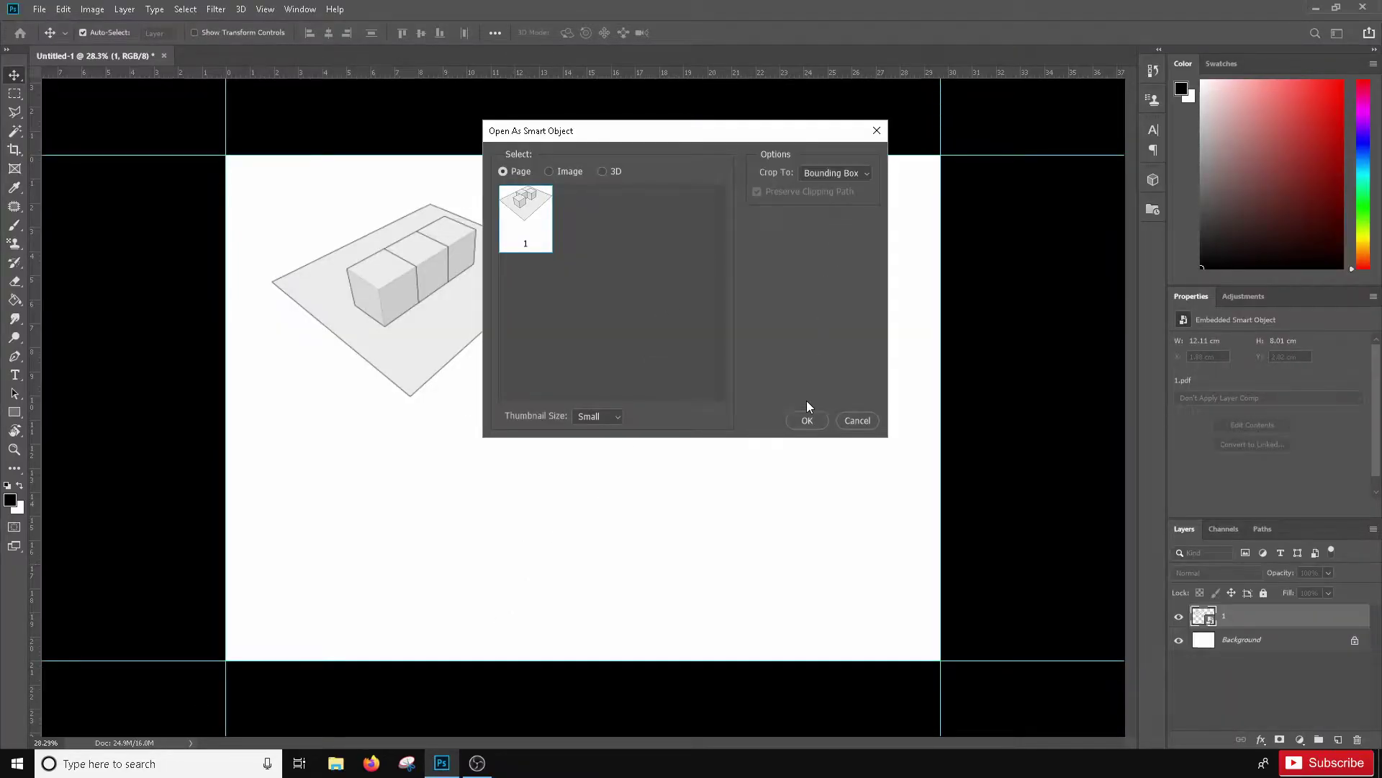
left_click(834, 173)
left_click(821, 210)
left_click(805, 420)
Step: Scale the shifted-cubes drawing to about 12 × 7.9 cm and position it in the page's upper-right area
left_click_drag(943, 257, 626, 391)
left_click_drag(386, 460, 679, 321)
left_click_drag(919, 249, 1034, 214)
left_click_drag(721, 279, 714, 289)
left_click_drag(1028, 217, 1047, 207)
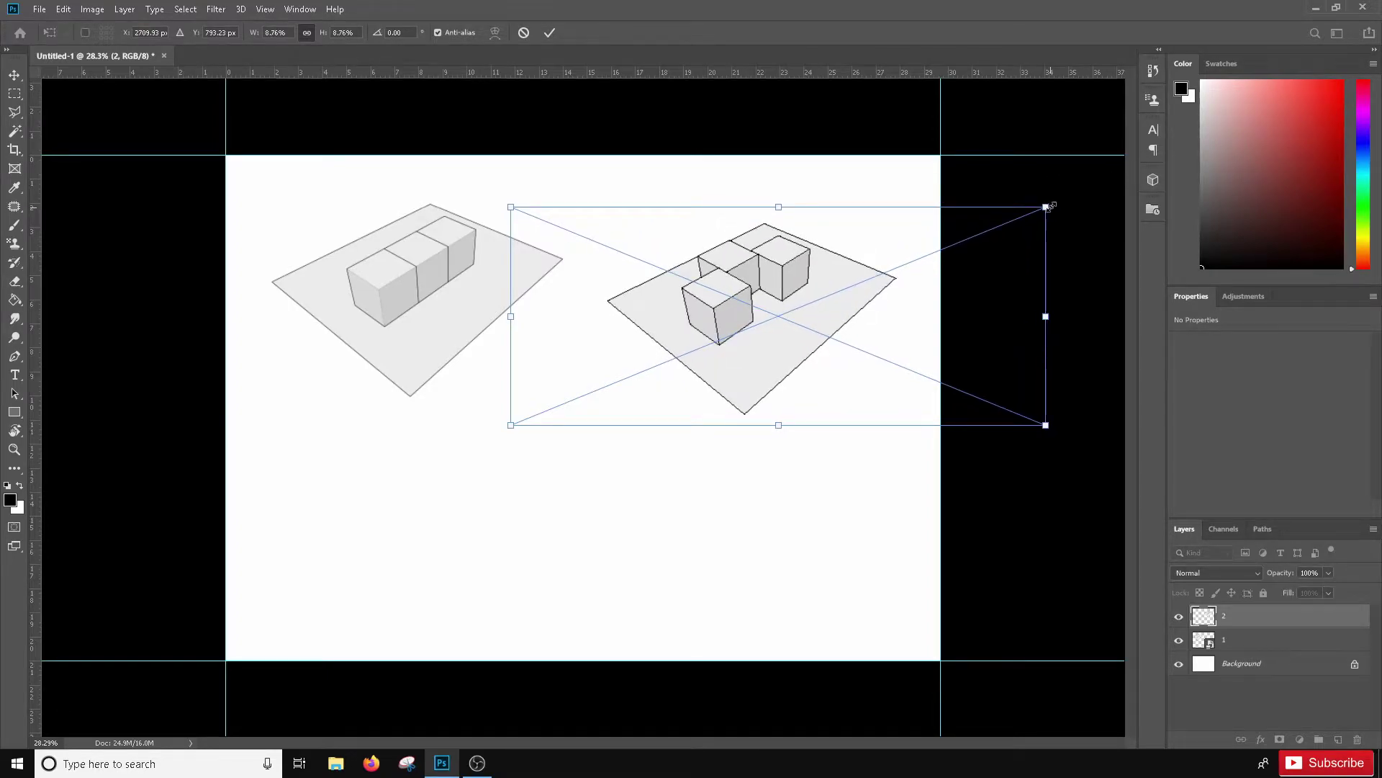
left_click(550, 33)
left_click_drag(741, 323, 740, 315)
Step: Place 3.pdf from the desktop as a Smart Object cropped to Media Box
scroll(731, 328, "down", 4)
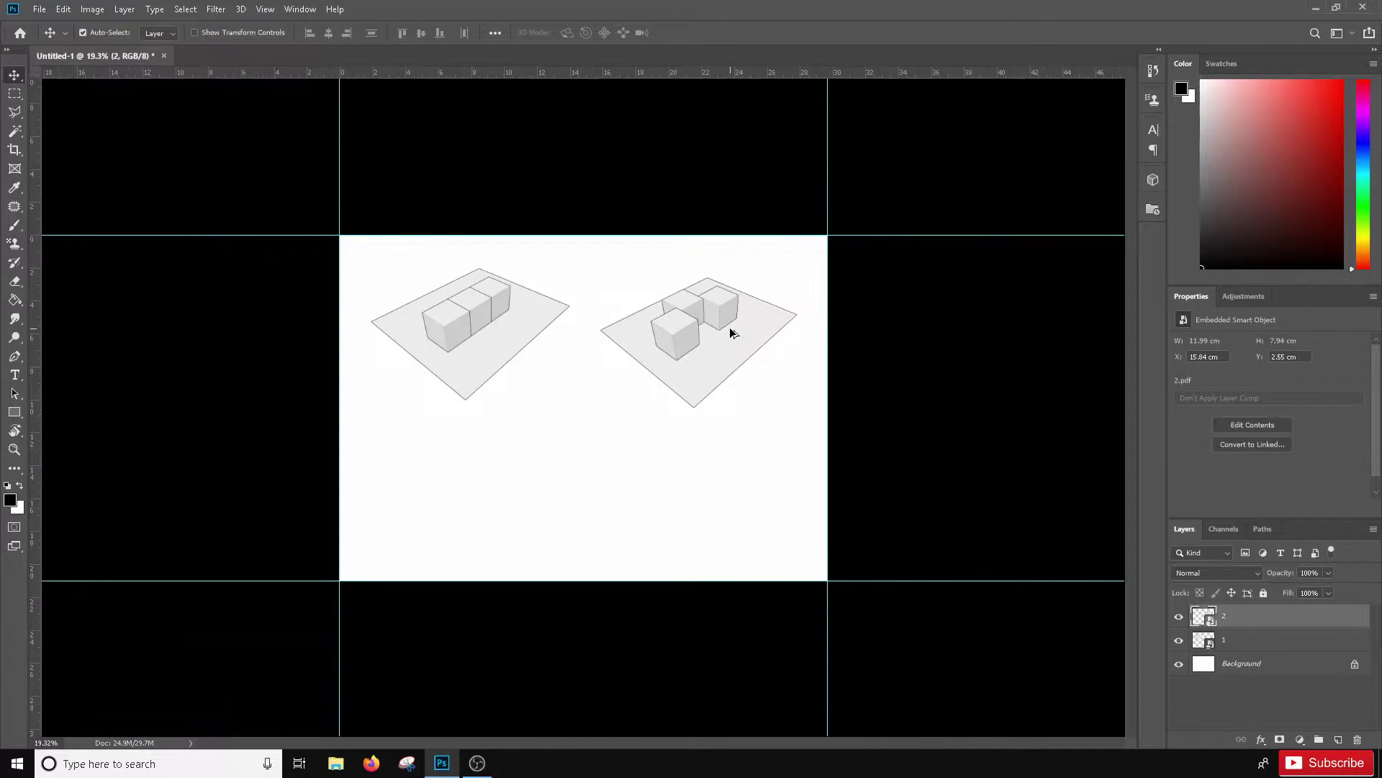
scroll(633, 547, "up", 3)
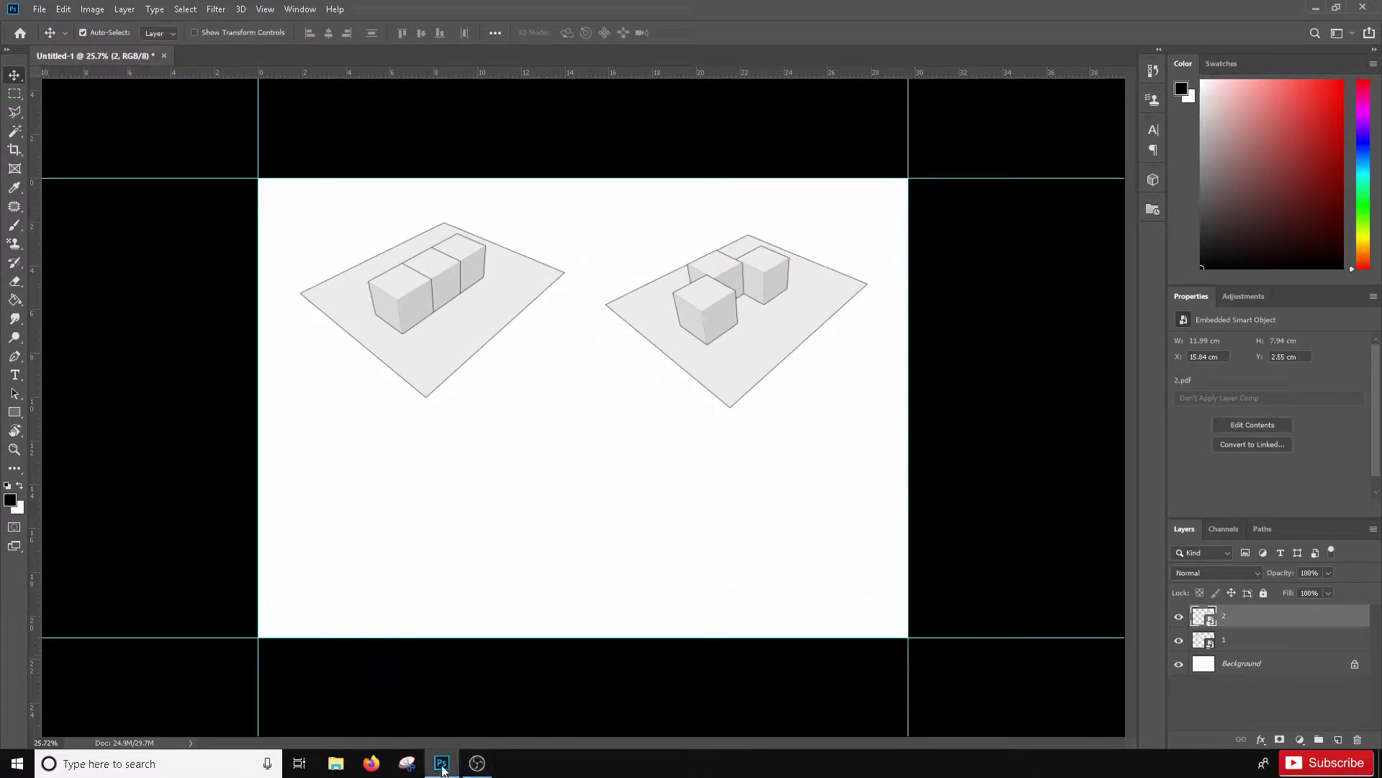
left_click(443, 766)
left_click_drag(466, 442, 625, 367)
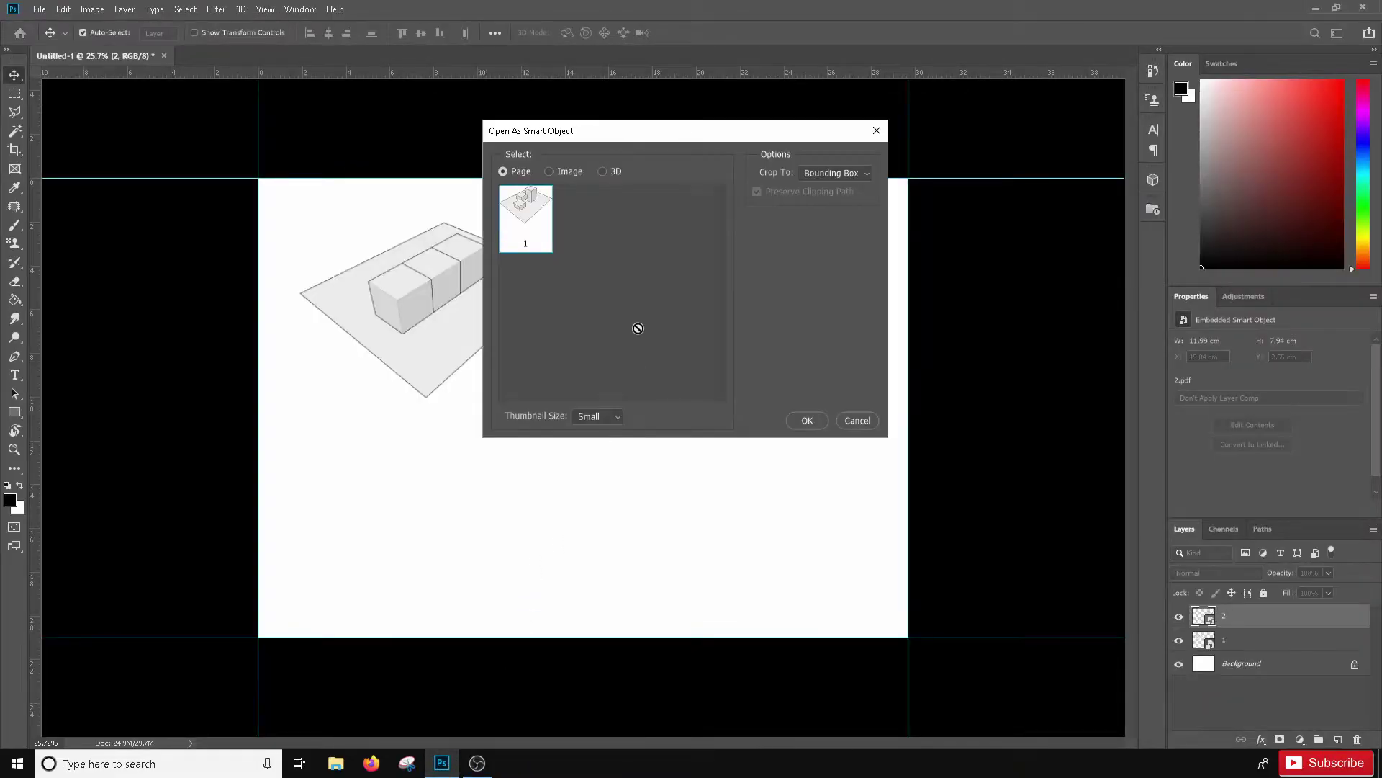
left_click(819, 185)
left_click(821, 225)
left_click(834, 178)
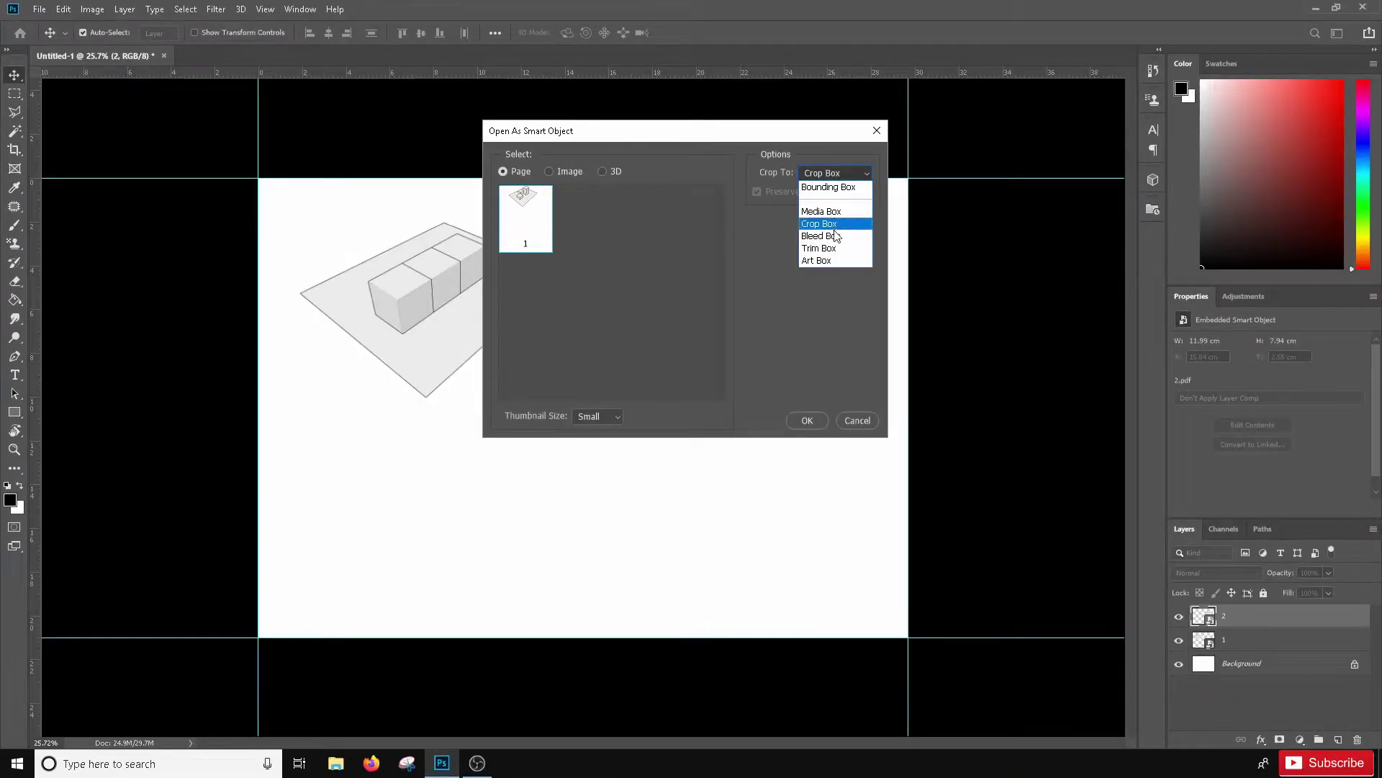
left_click(821, 212)
left_click(808, 421)
Step: Scale the varied-height blocks drawing to about 12 × 8.6 cm and position it centrally below the other two
left_click_drag(906, 273, 664, 377)
left_click_drag(410, 452, 496, 493)
left_click_drag(749, 416, 796, 389)
left_click_drag(613, 452, 625, 444)
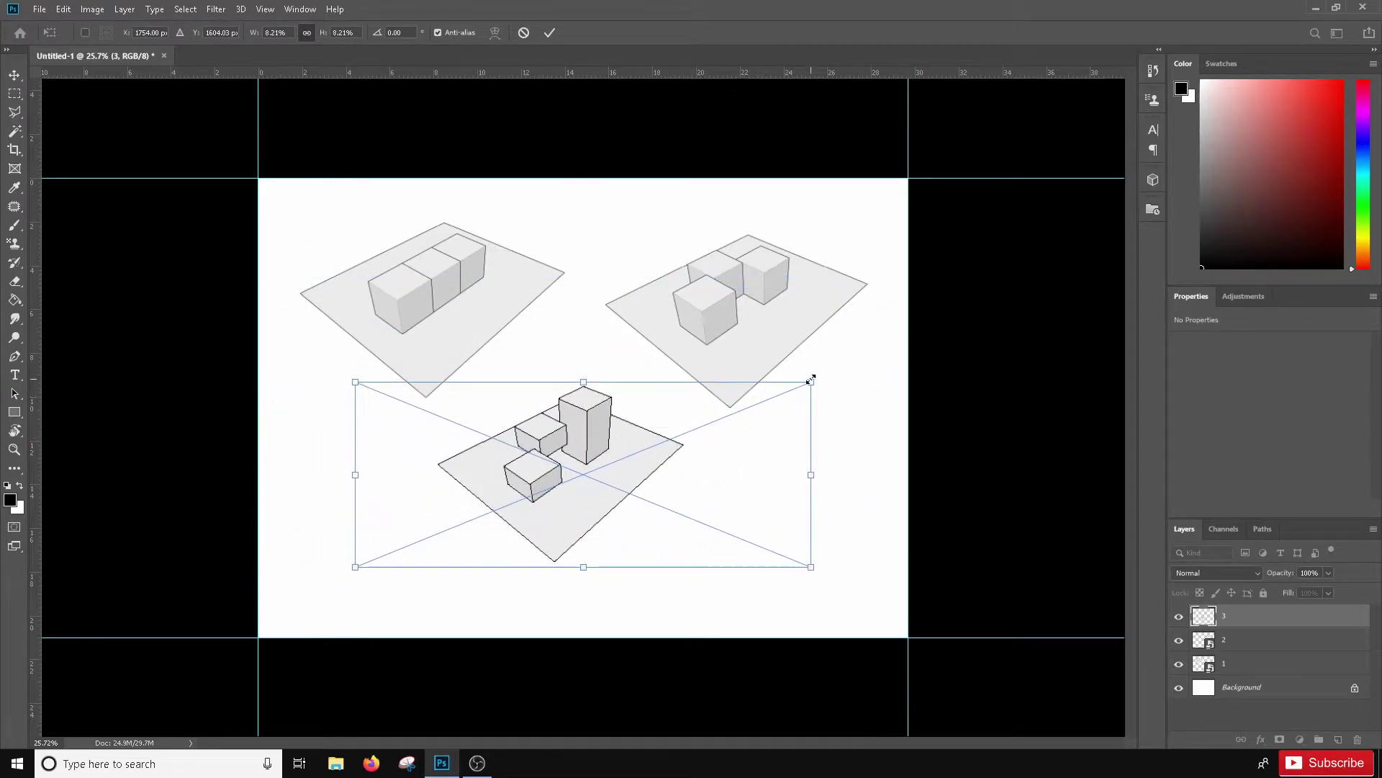
left_click_drag(810, 380, 825, 375)
left_click(551, 35)
left_click_drag(571, 471, 562, 472)
Step: Set the Pen tool in Shape mode to a solid black stroke without fill
scroll(533, 462, "up", 2)
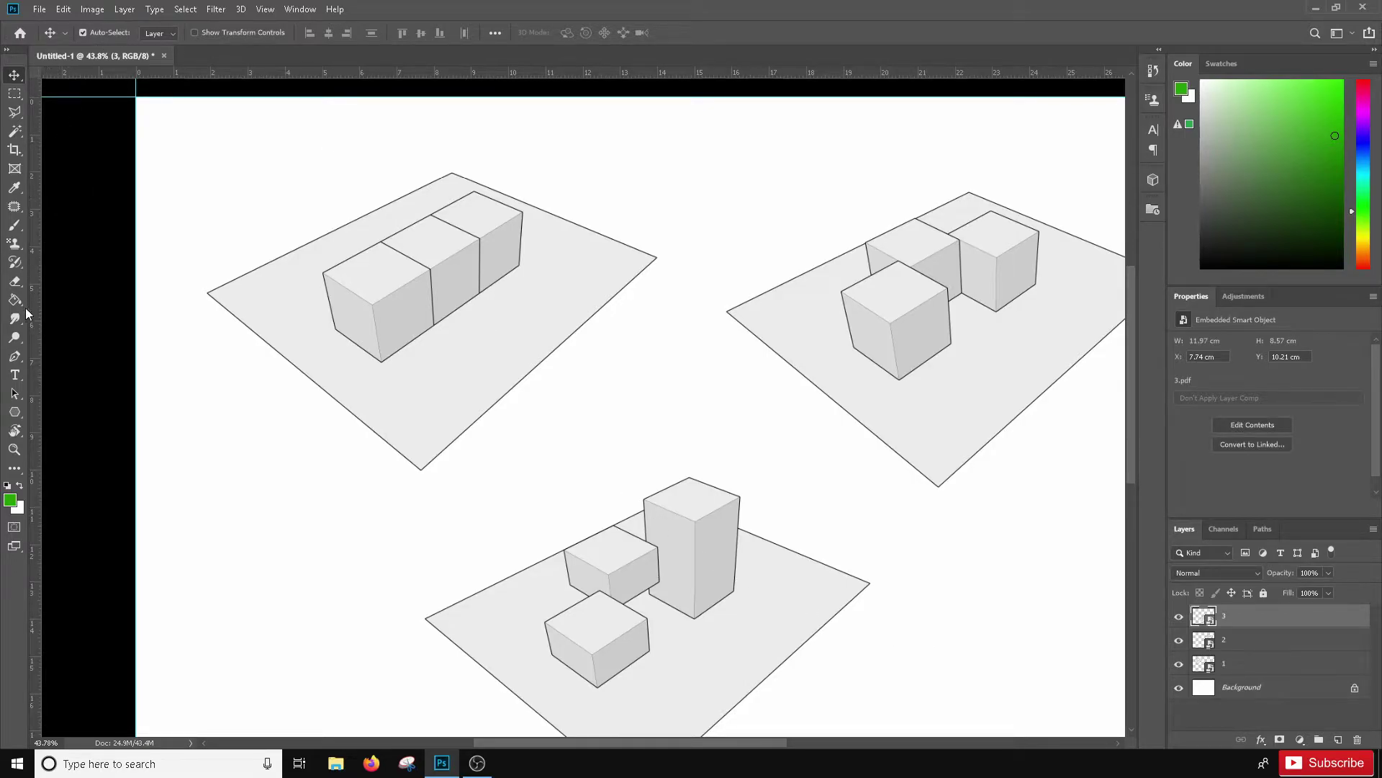
left_click(15, 356)
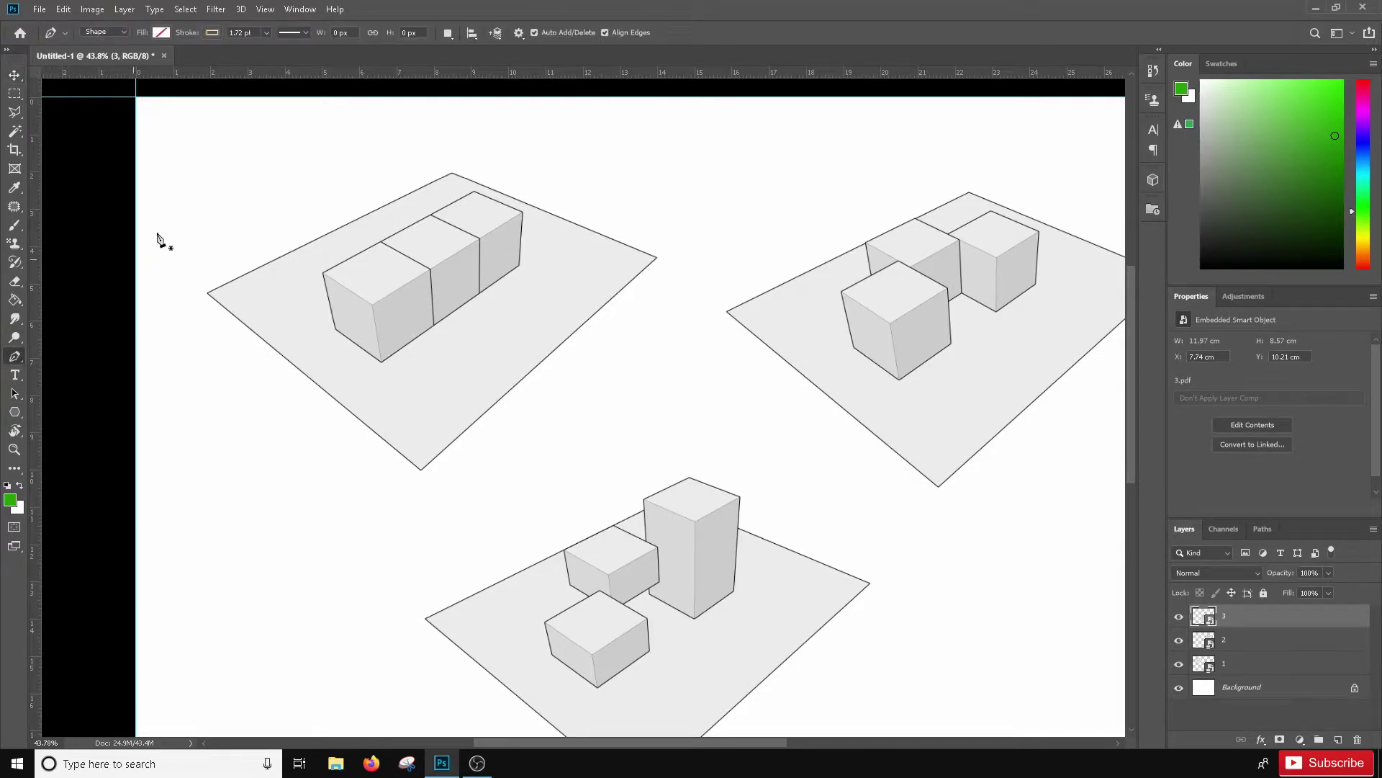
left_click(215, 32)
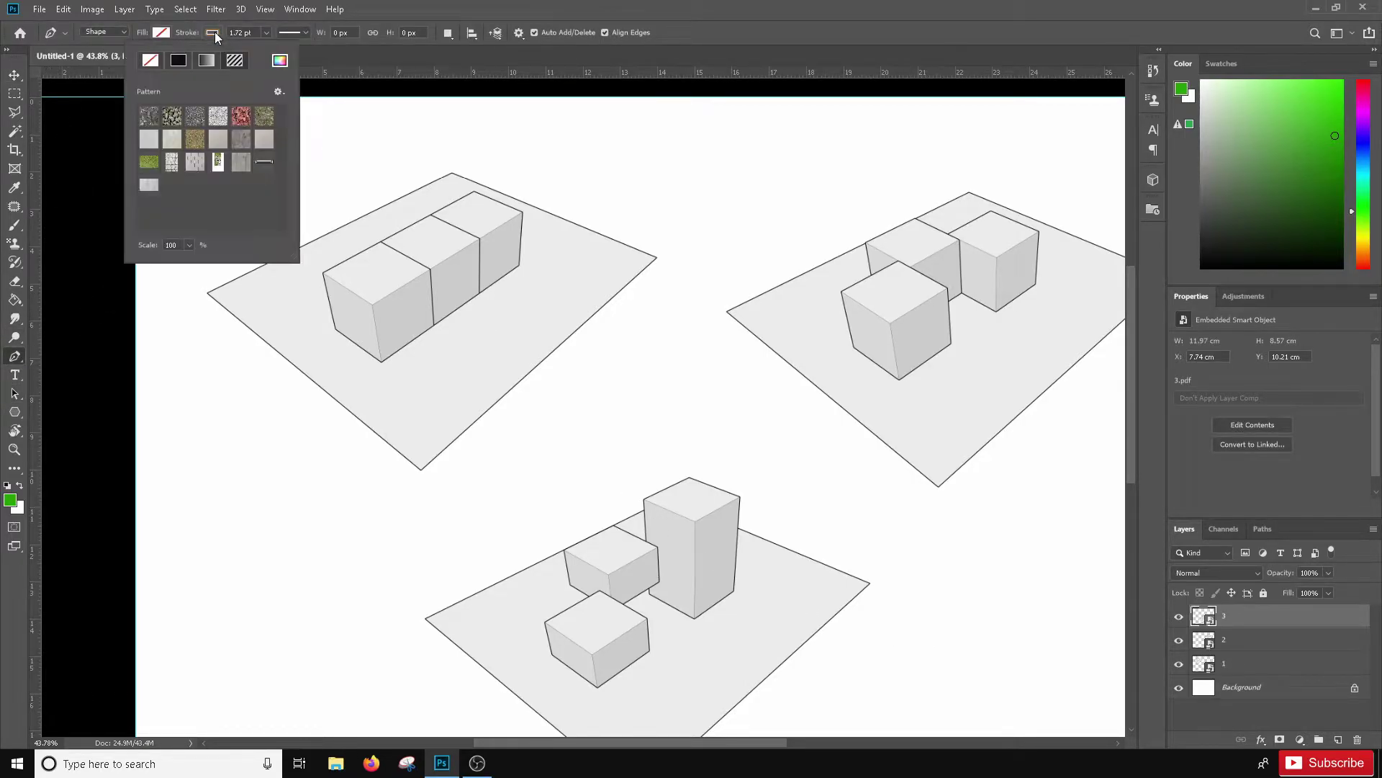
left_click(145, 63)
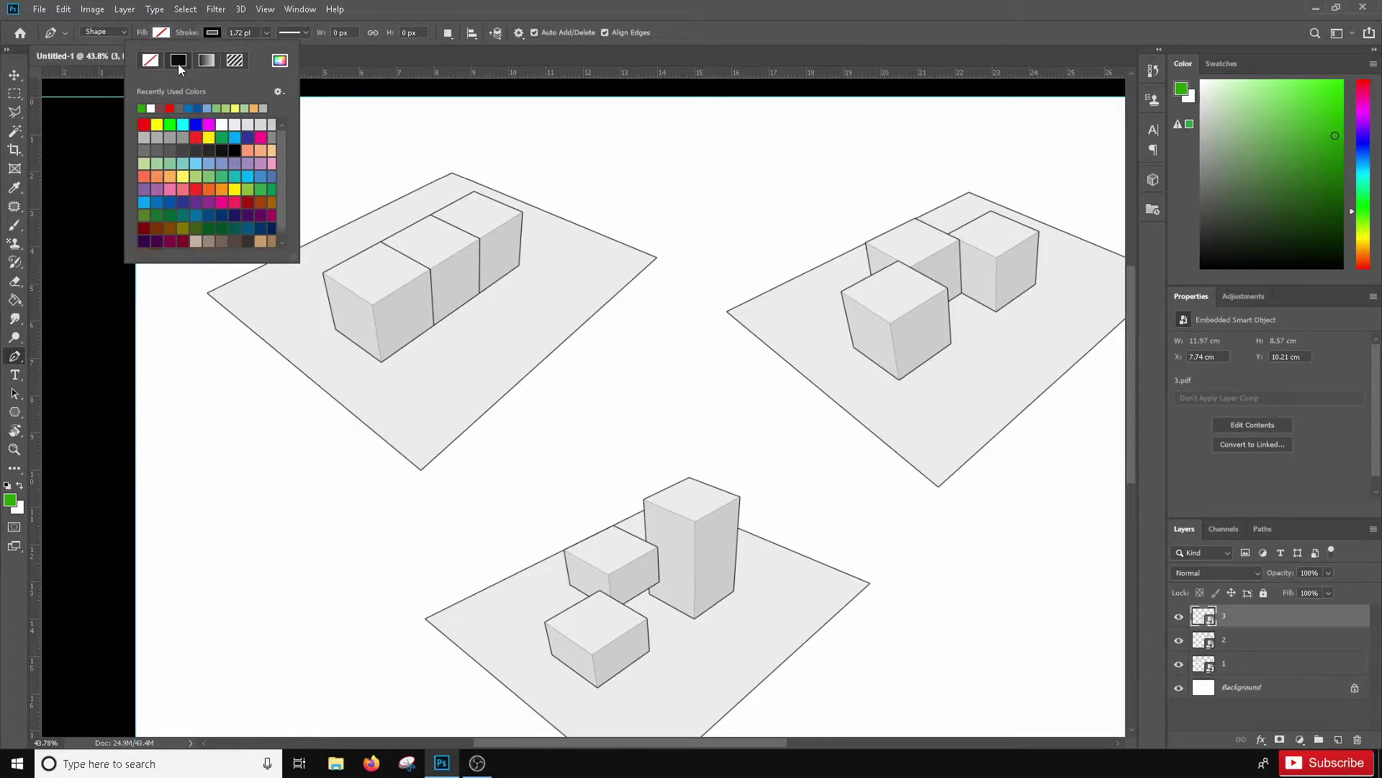
left_click(326, 55)
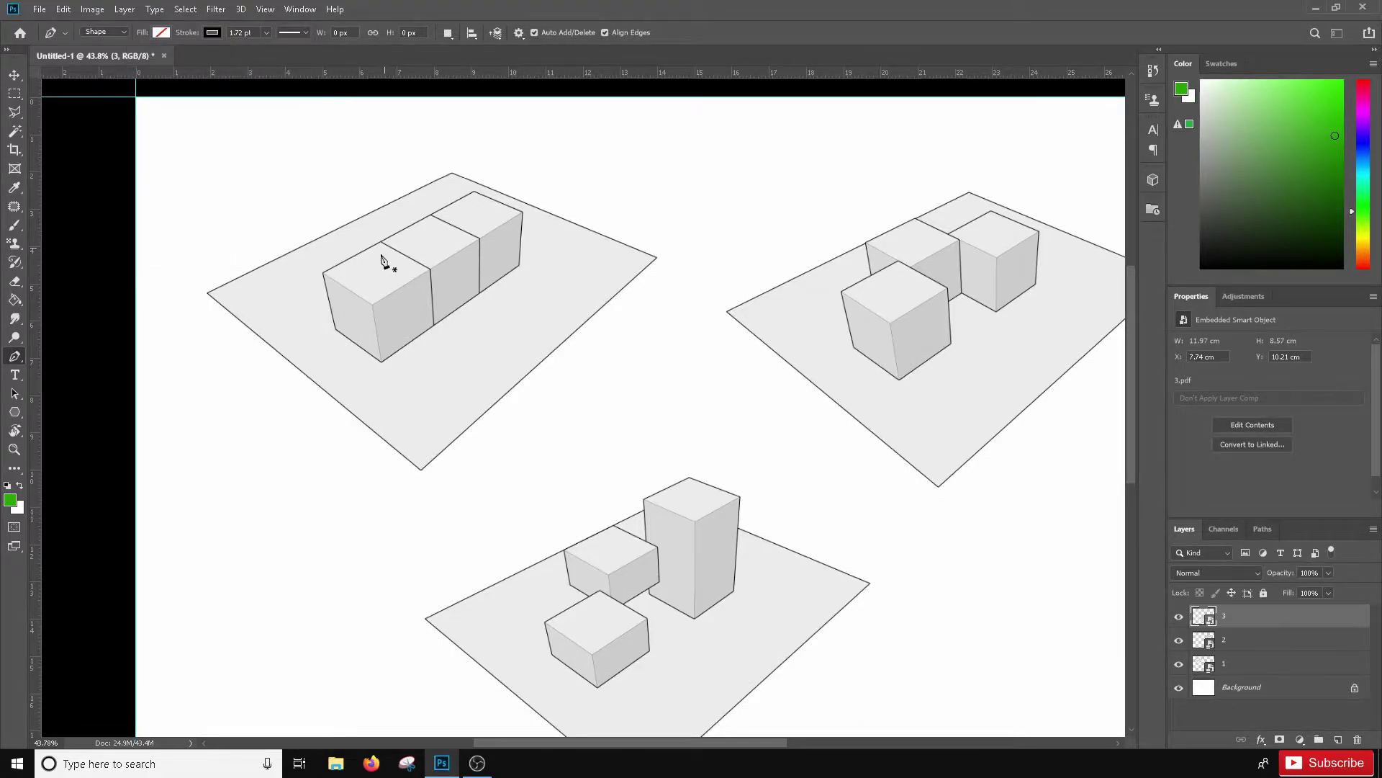
Step: Outline the ground plane of the three-cube row drawing with a closed four-corner pen shape
scroll(284, 338, "up", 3)
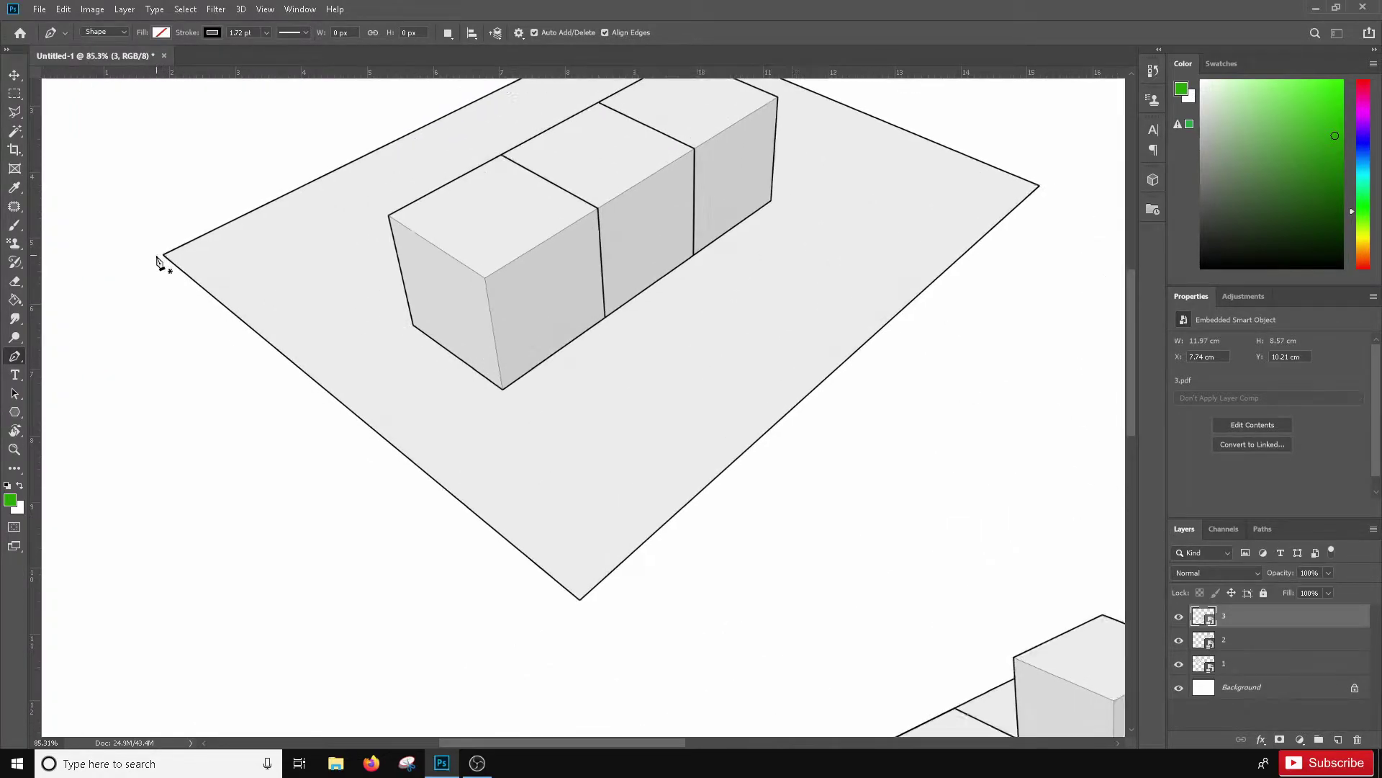
scroll(159, 260, "up", 3)
left_click(170, 254)
scroll(333, 340, "down", 3)
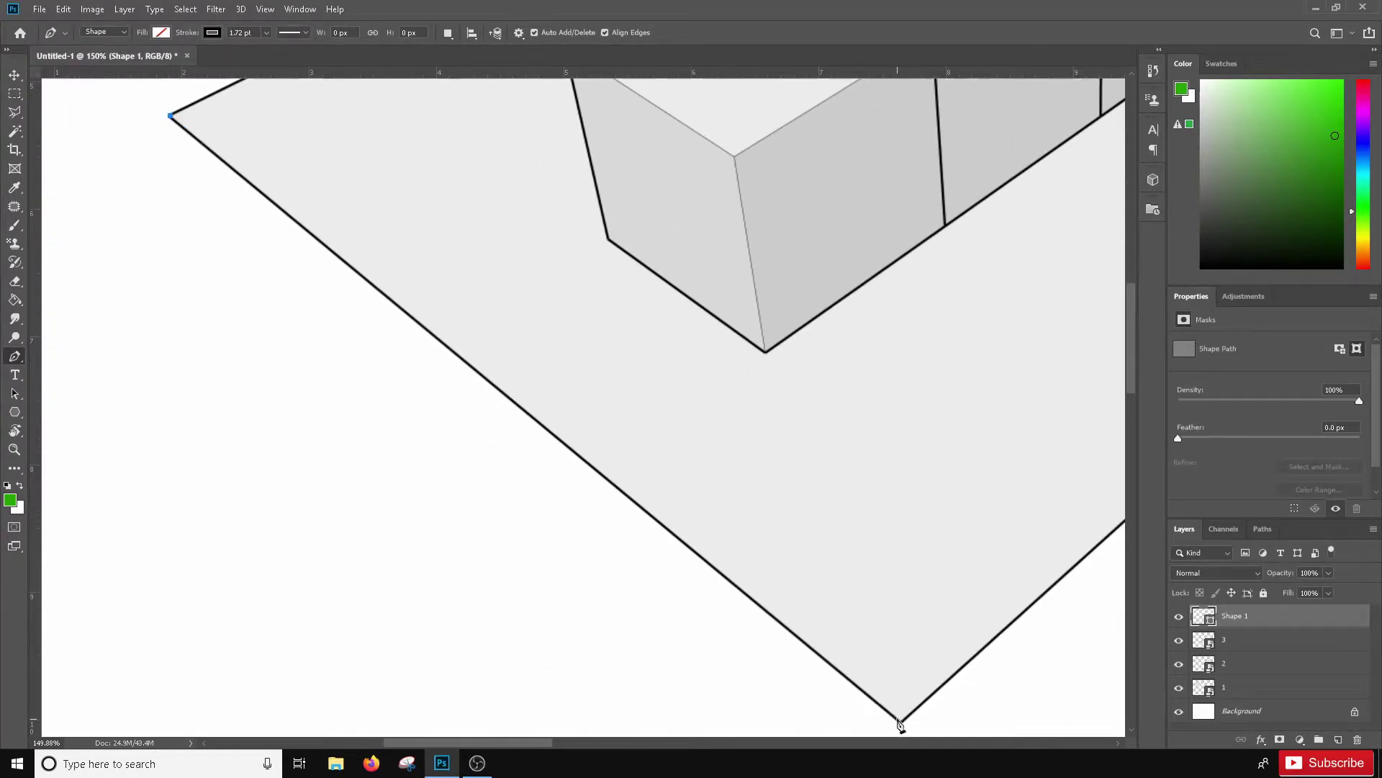
left_click(902, 722)
scroll(903, 729, "down", 5)
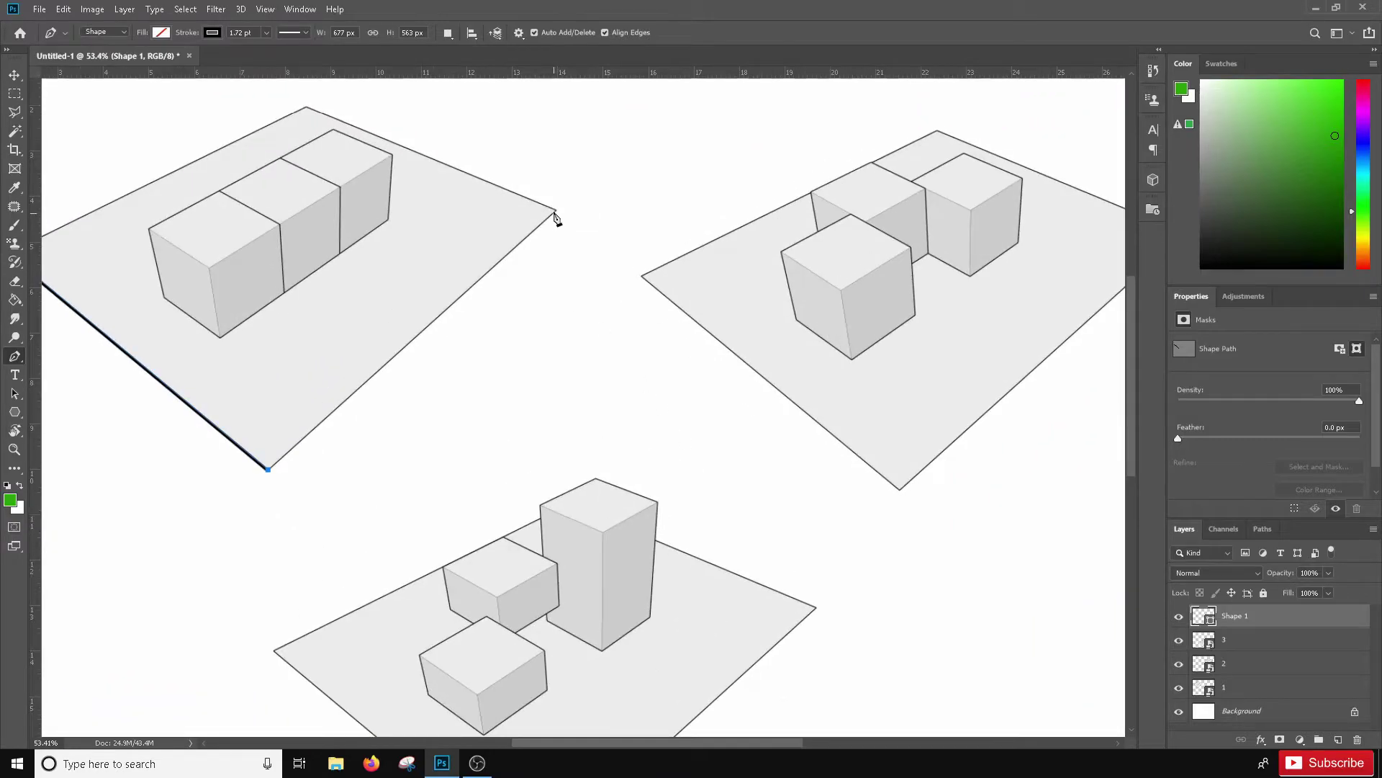
left_click(556, 211)
left_click(306, 108)
scroll(566, 271, "down", 3)
left_click(219, 261)
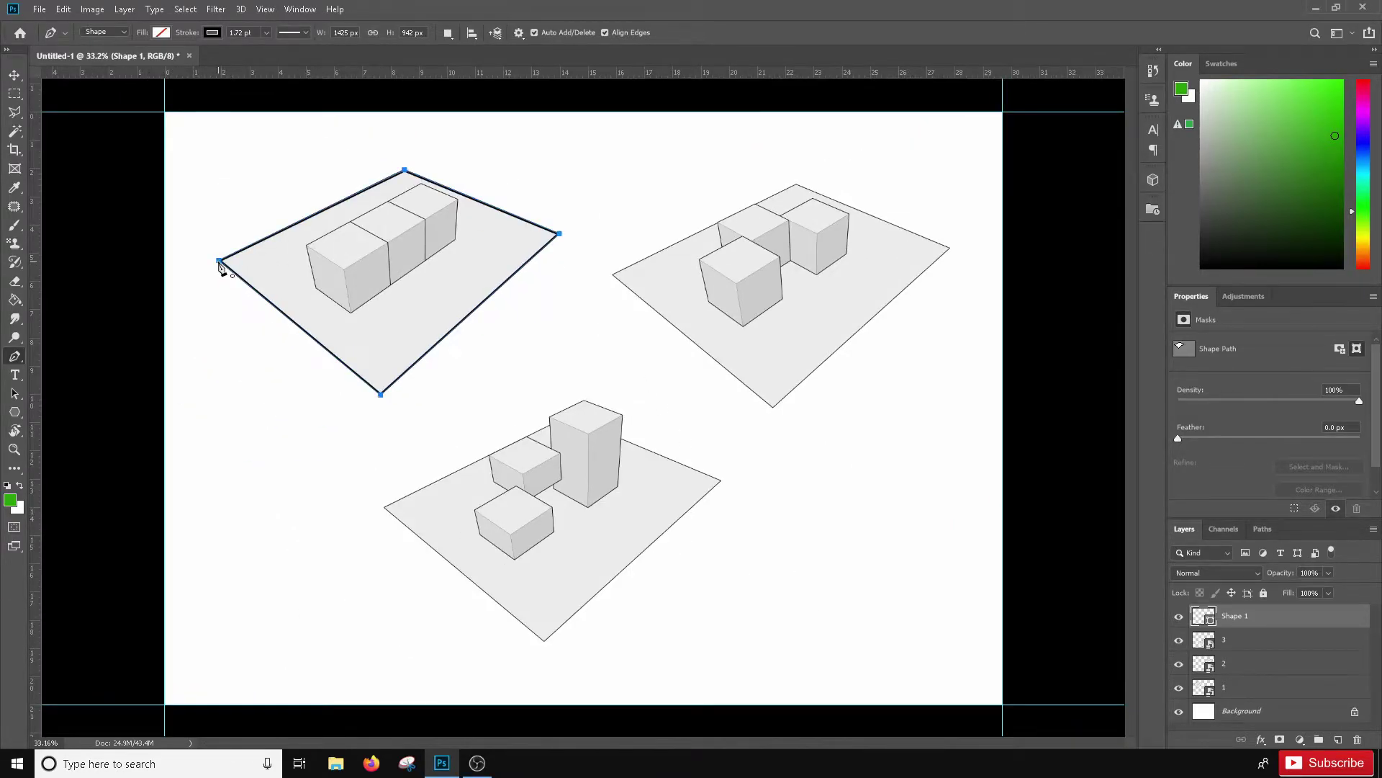
Step: Trace the outer silhouette of the three-cube row with a closed solid black pen shape
scroll(221, 268, "up", 5)
left_click(276, 268)
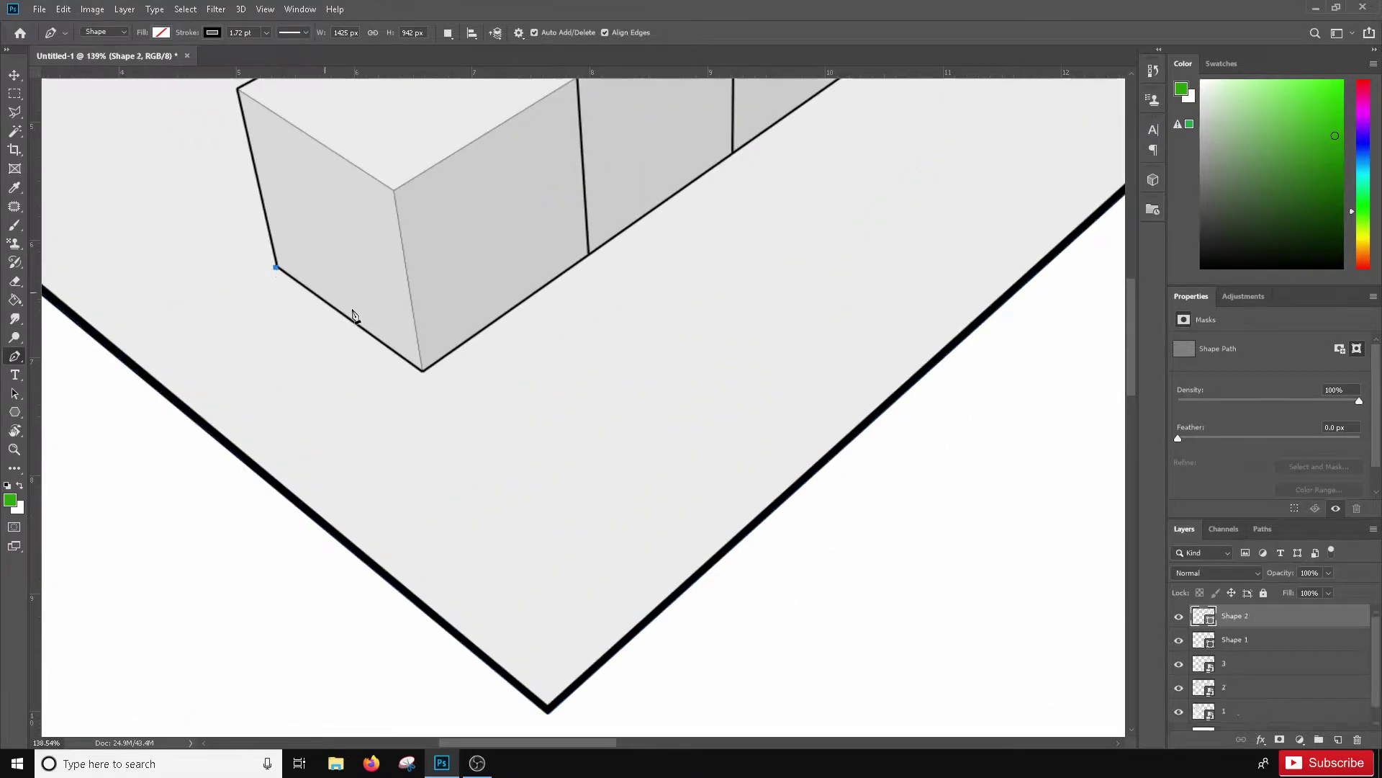
left_click(423, 372)
scroll(418, 381, "down", 5)
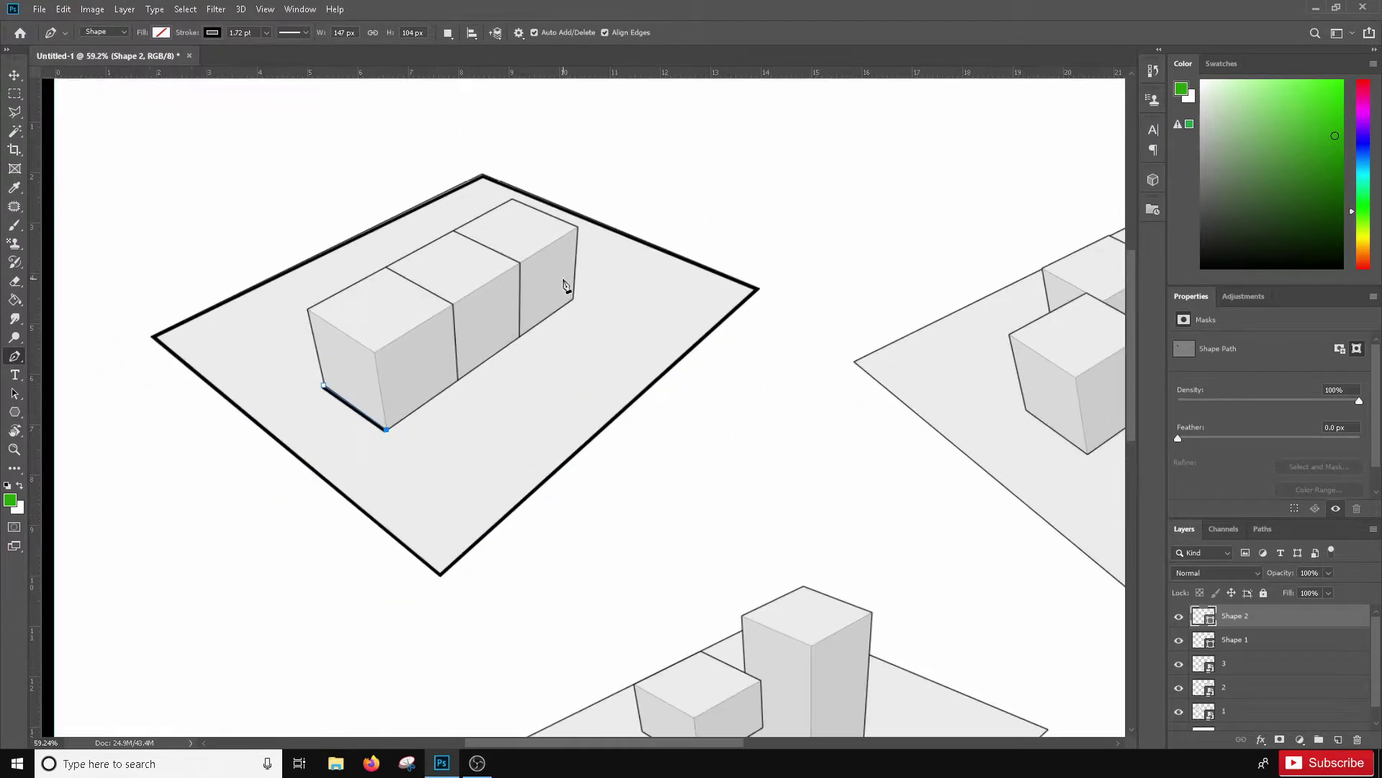
scroll(576, 313, "up", 3)
left_click(575, 303)
left_click(582, 187)
left_click(148, 318)
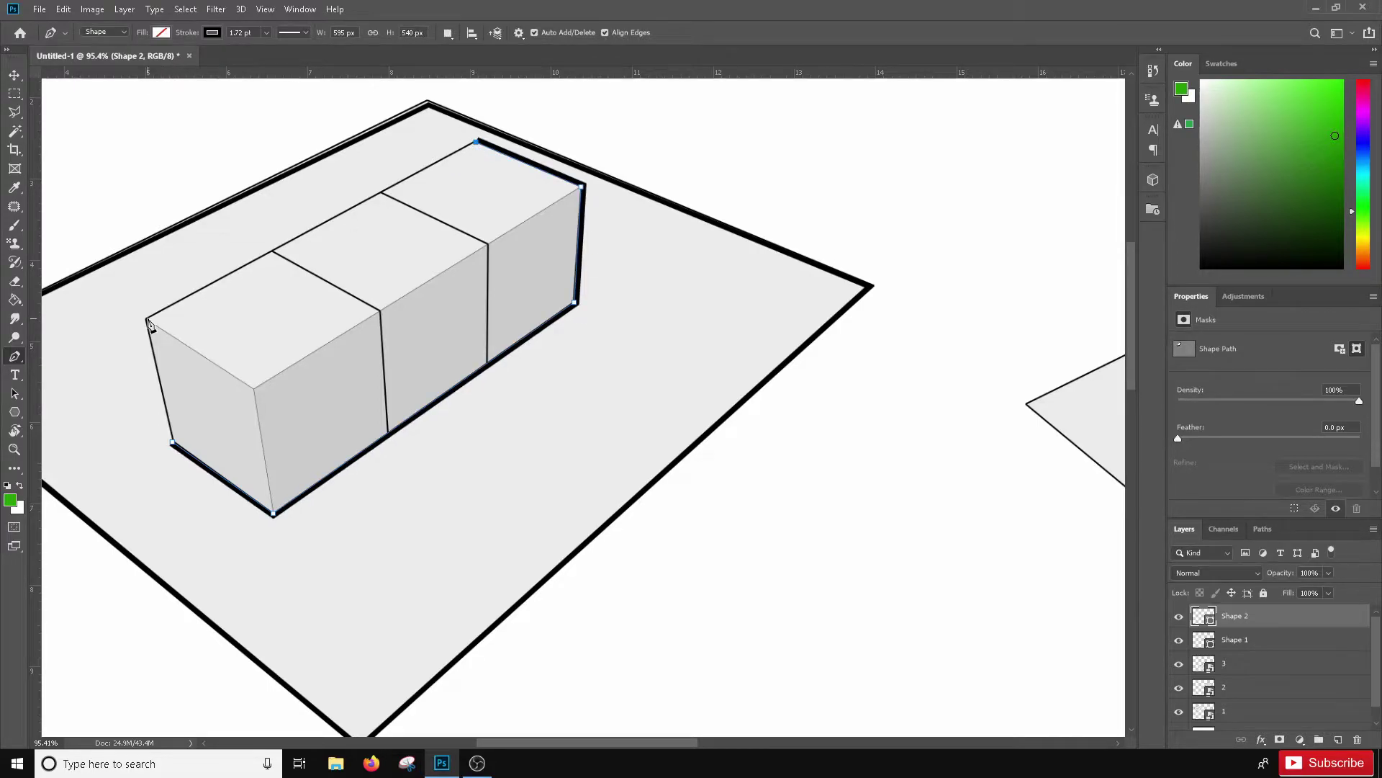
left_click(173, 443)
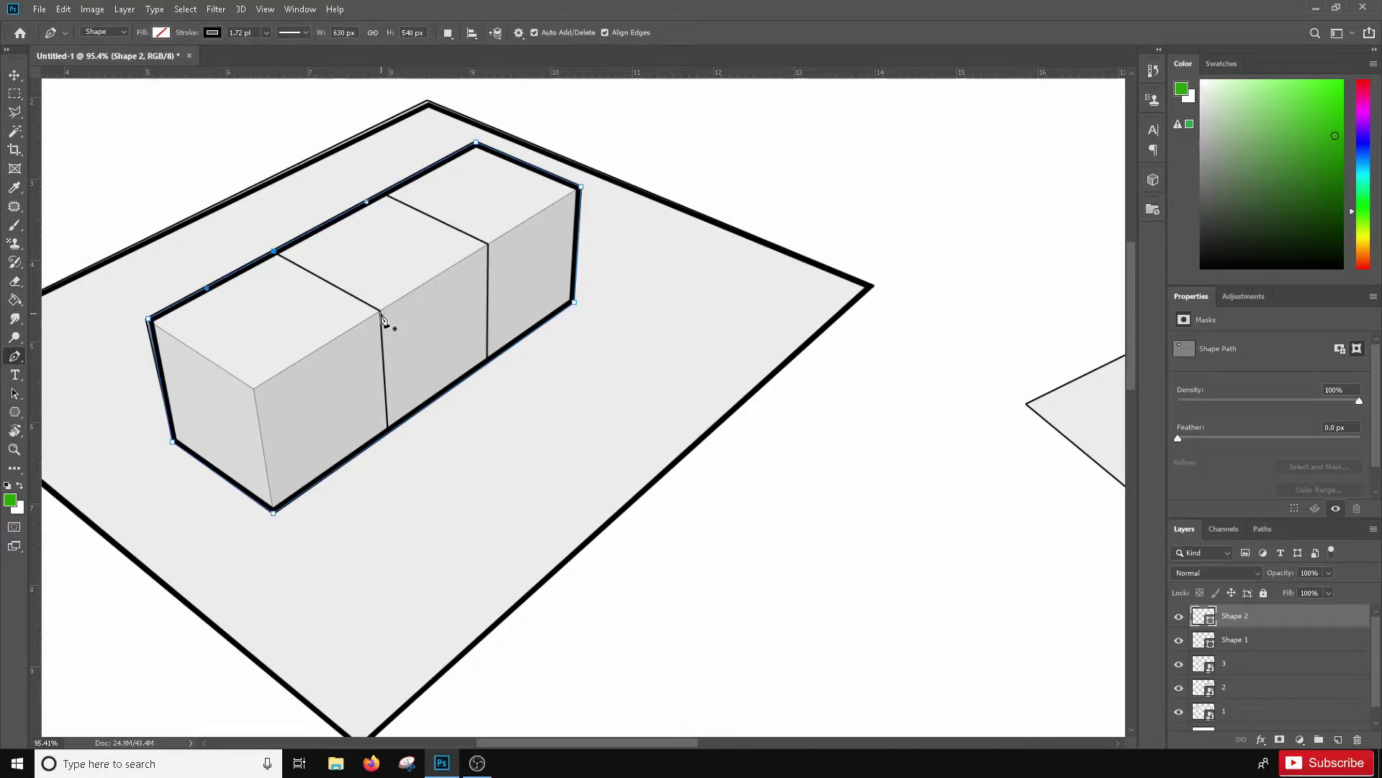
Step: Trace the end cube's front top edge and front vertical corner edge with a solid black pen line
left_click(151, 321)
left_click(254, 389)
left_click(274, 511)
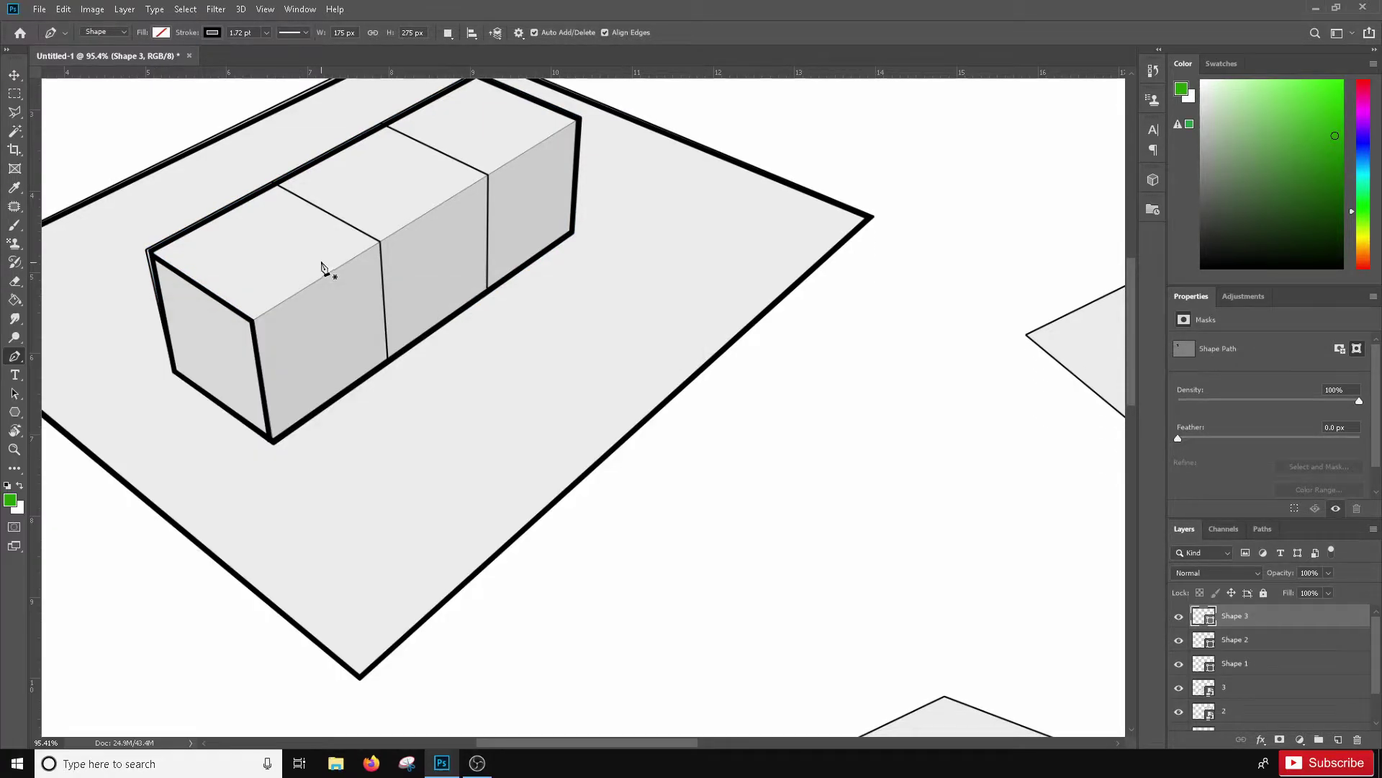
Step: Draw a dashed 1 pt pen line along the joint between the first and second cubes, across the top and down the side
scroll(324, 268, "up", 2)
left_click(295, 335)
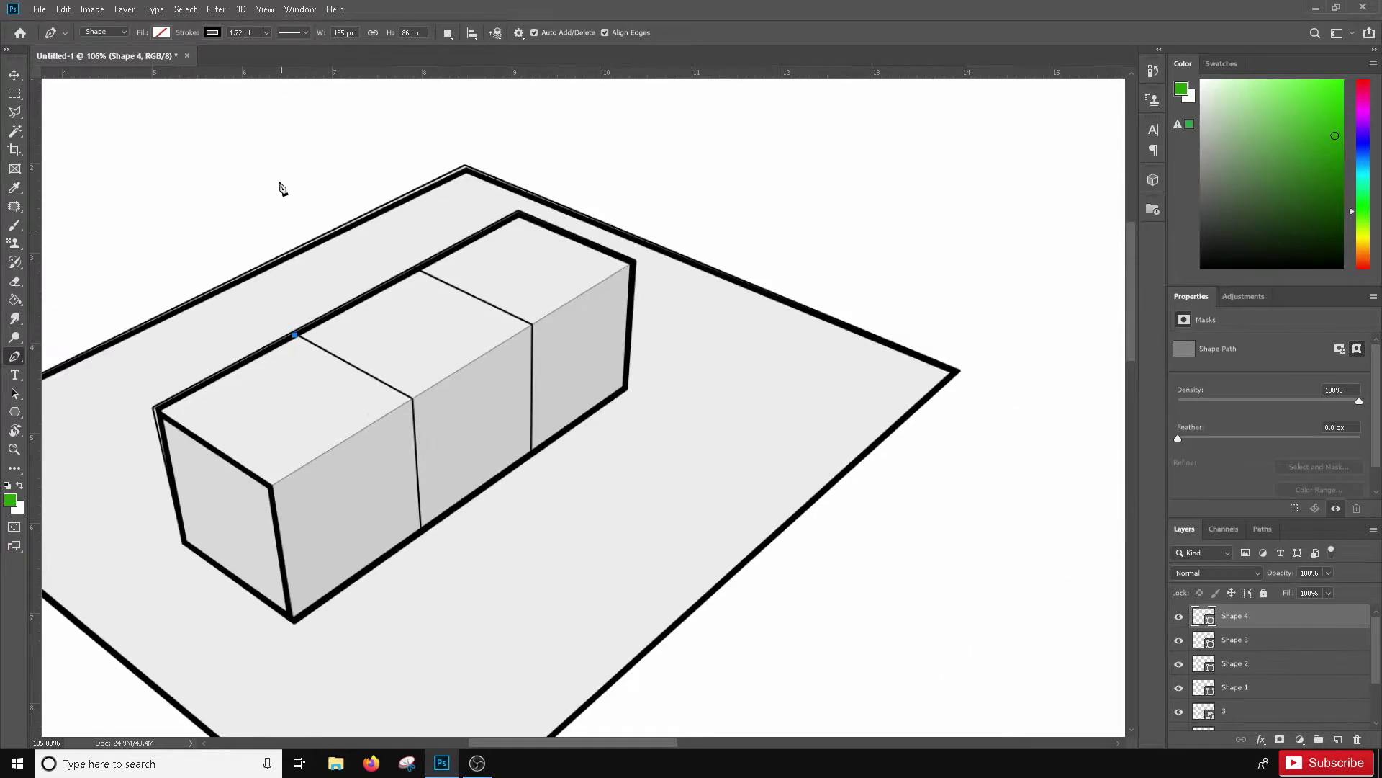
left_click(286, 32)
left_click(288, 100)
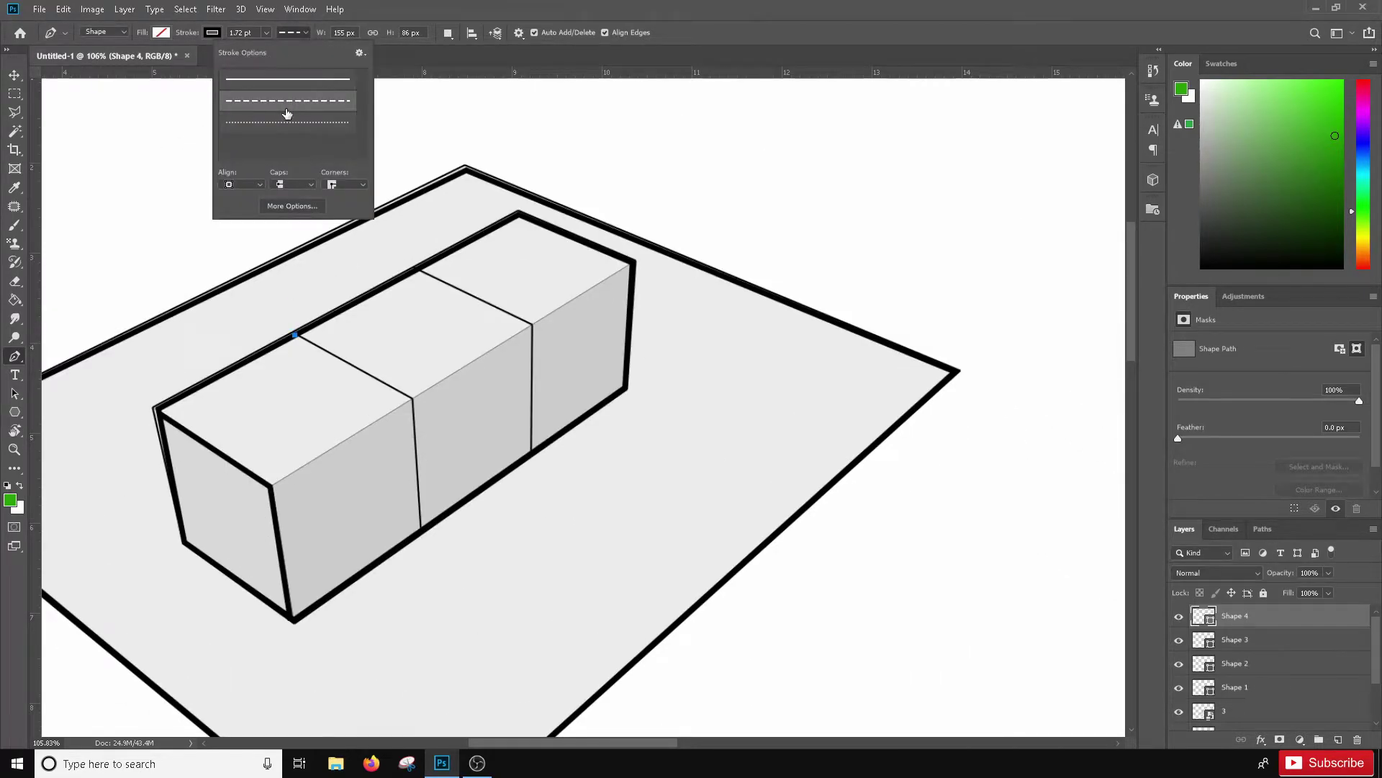
left_click(299, 341)
type("1")
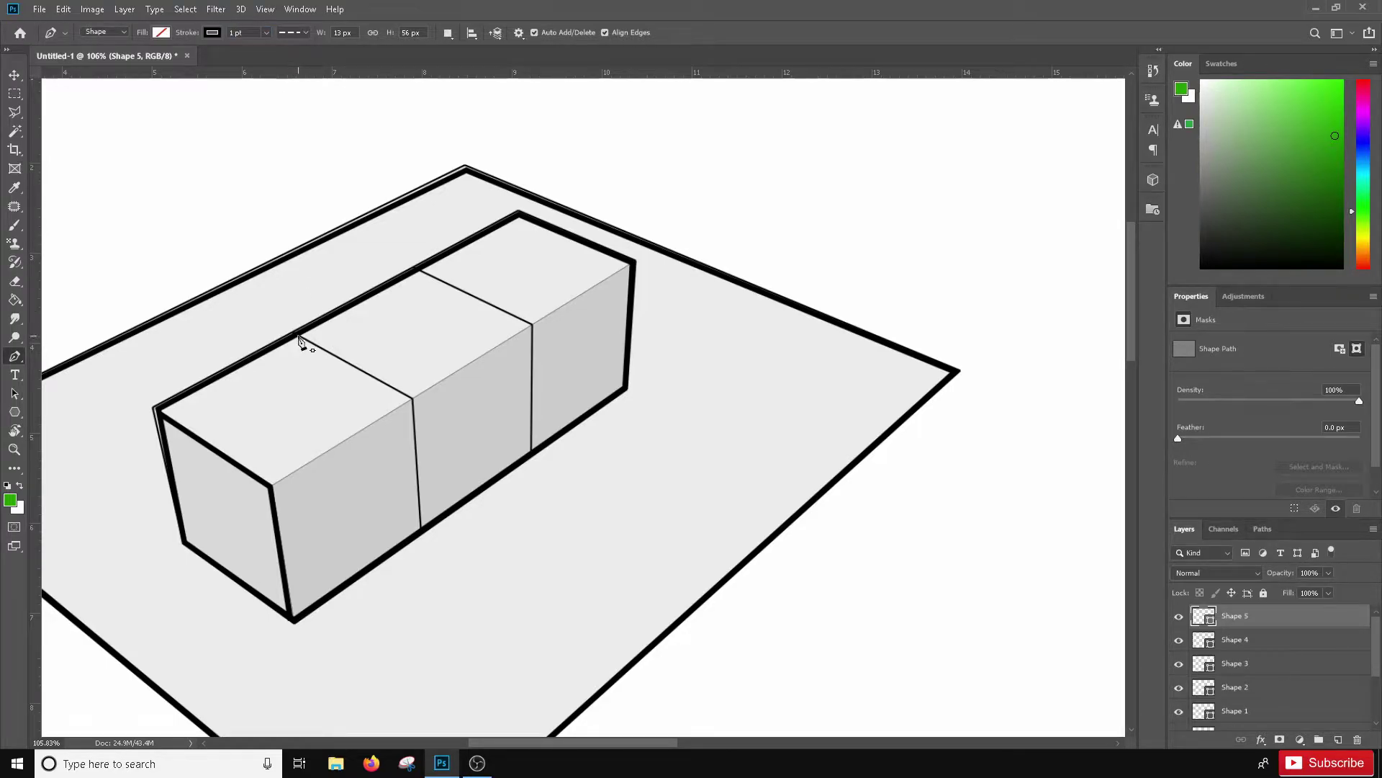
left_click(412, 399)
left_click(422, 532)
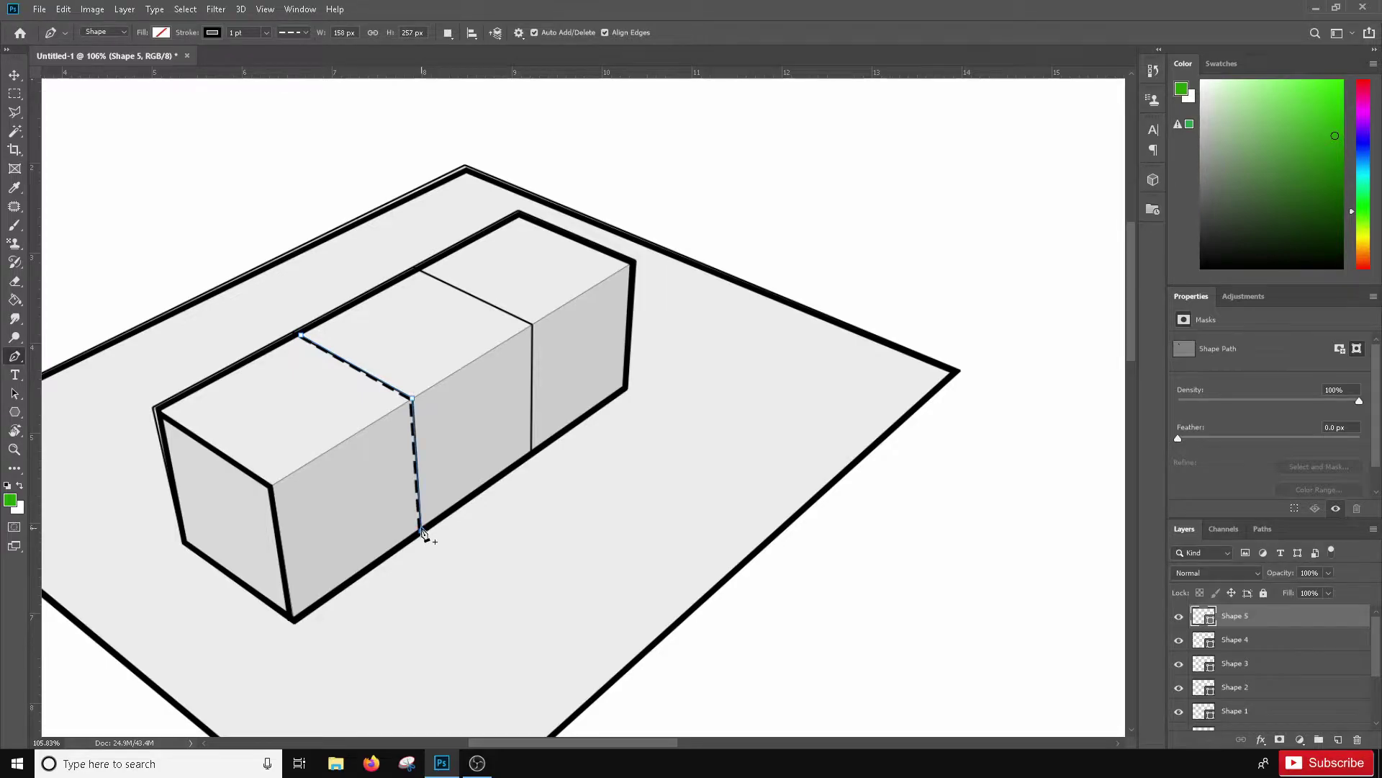
Step: Copy the dashed line to the joint between the second and third cubes and distort its corners to match the edges
left_click_drag(412, 408, 530, 332)
key("ctrl+z")
left_click(14, 72)
left_click_drag(414, 435, 529, 364)
key("ctrl+t")
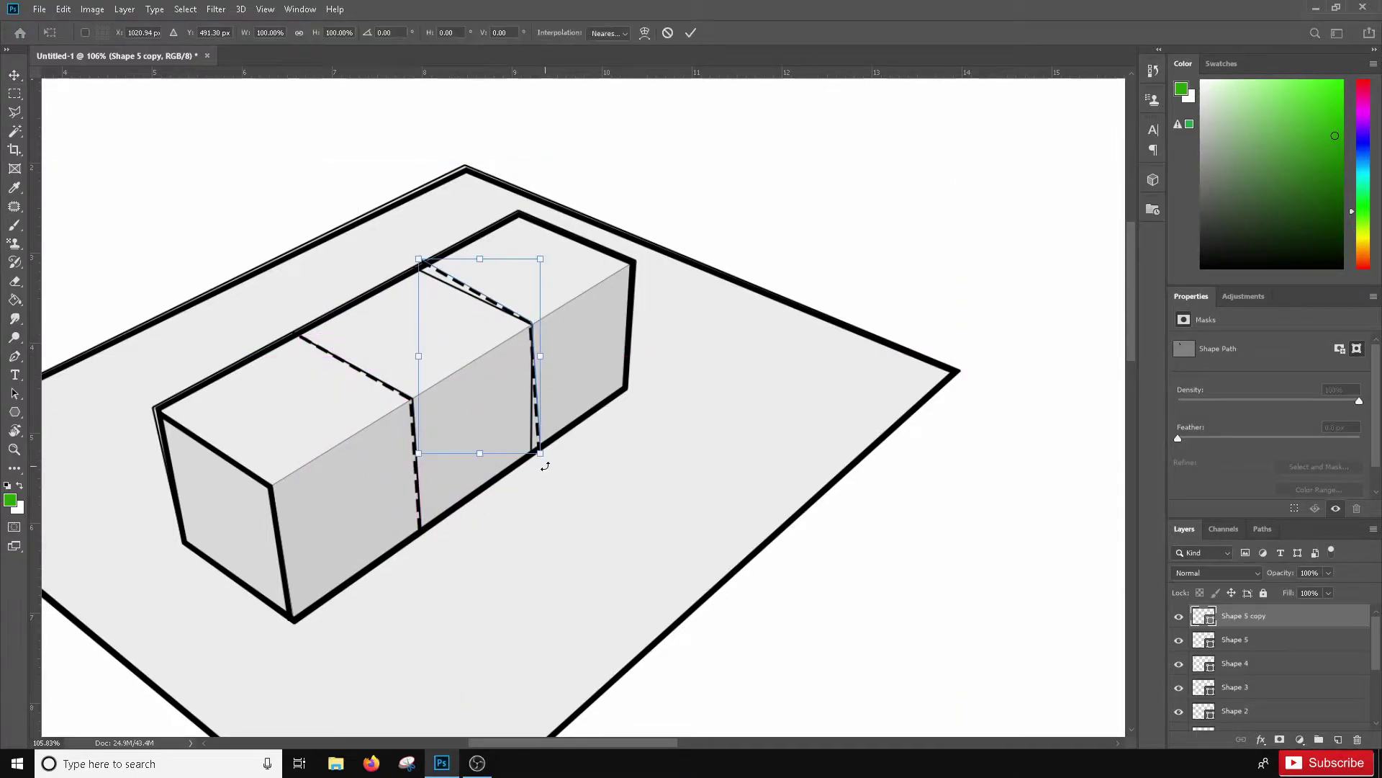
left_click_drag(538, 458, 535, 454)
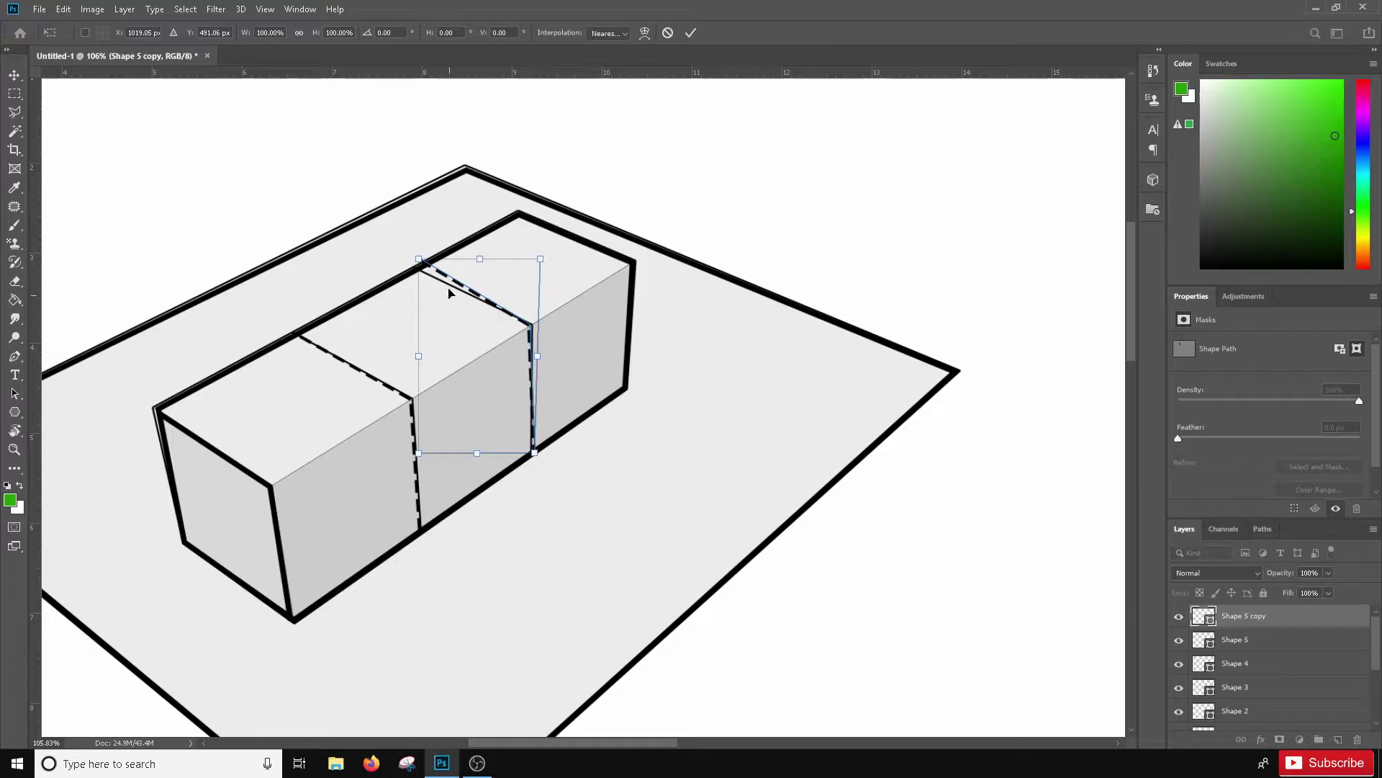
left_click_drag(423, 263, 414, 266)
left_click_drag(540, 261, 545, 253)
left_click_drag(535, 455, 534, 451)
scroll(386, 425, "down", 4)
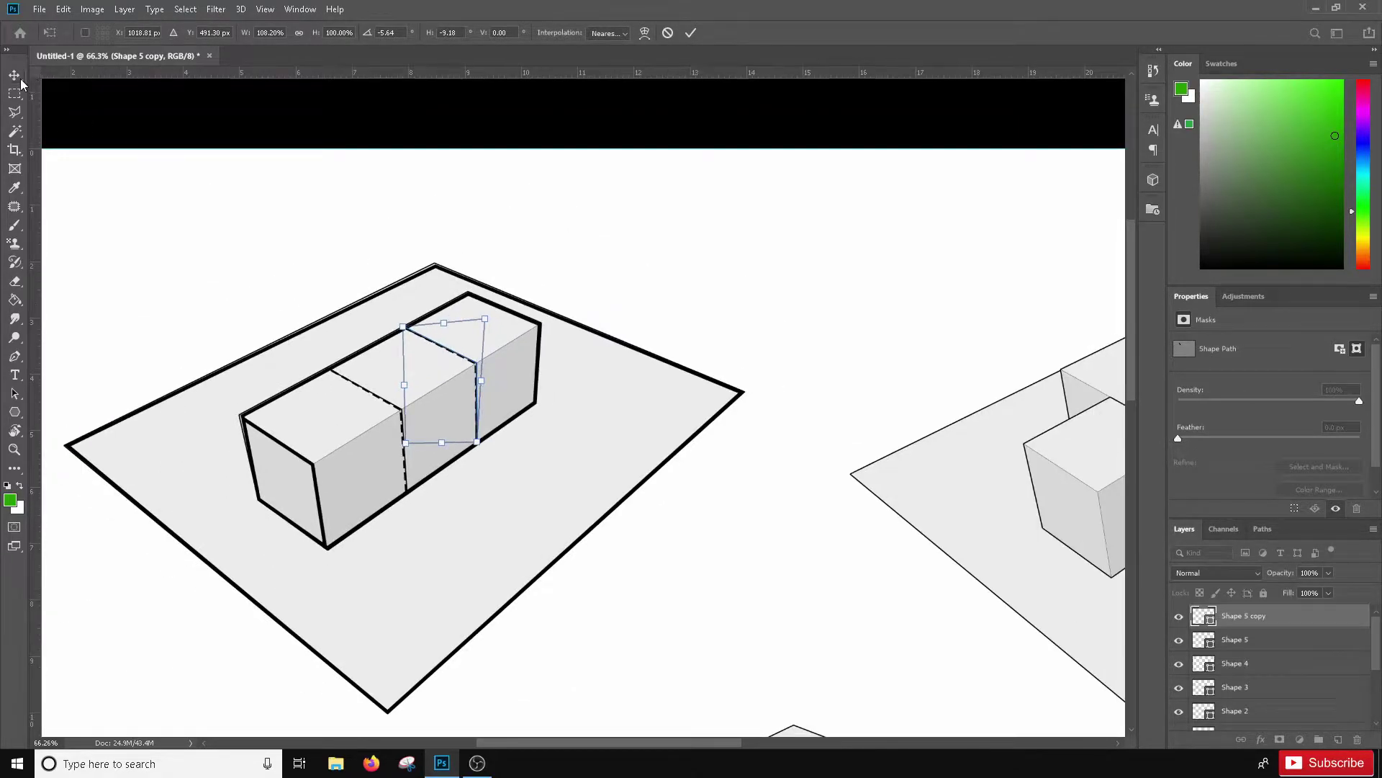
key("Return")
left_click(235, 276)
scroll(448, 389, "down", 4)
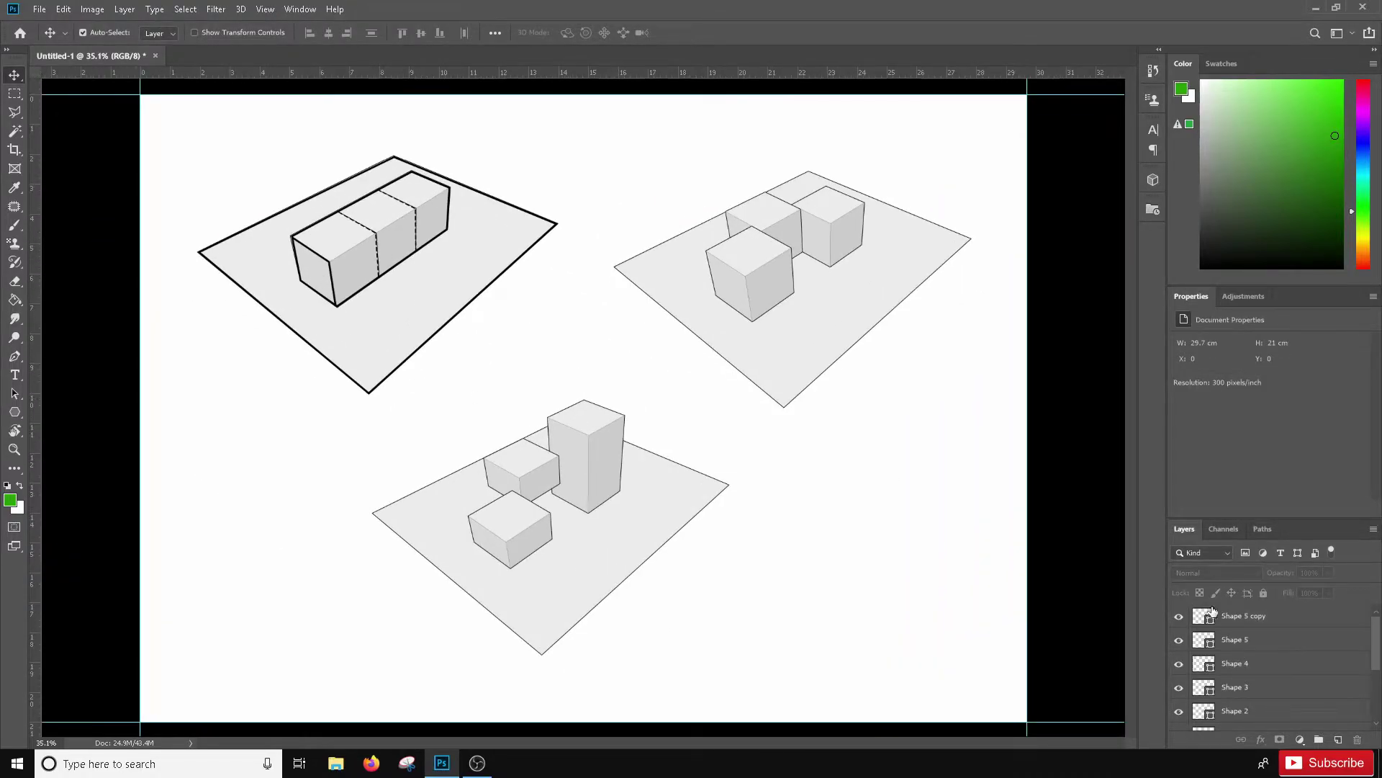
Step: Hide layer 1 to check the pen outlines of the cube row without the underlying drawing
left_click(1179, 711)
left_click(1179, 713)
left_click(1178, 712)
left_click(1179, 713)
scroll(1214, 644, "down", 3)
left_click(1178, 695)
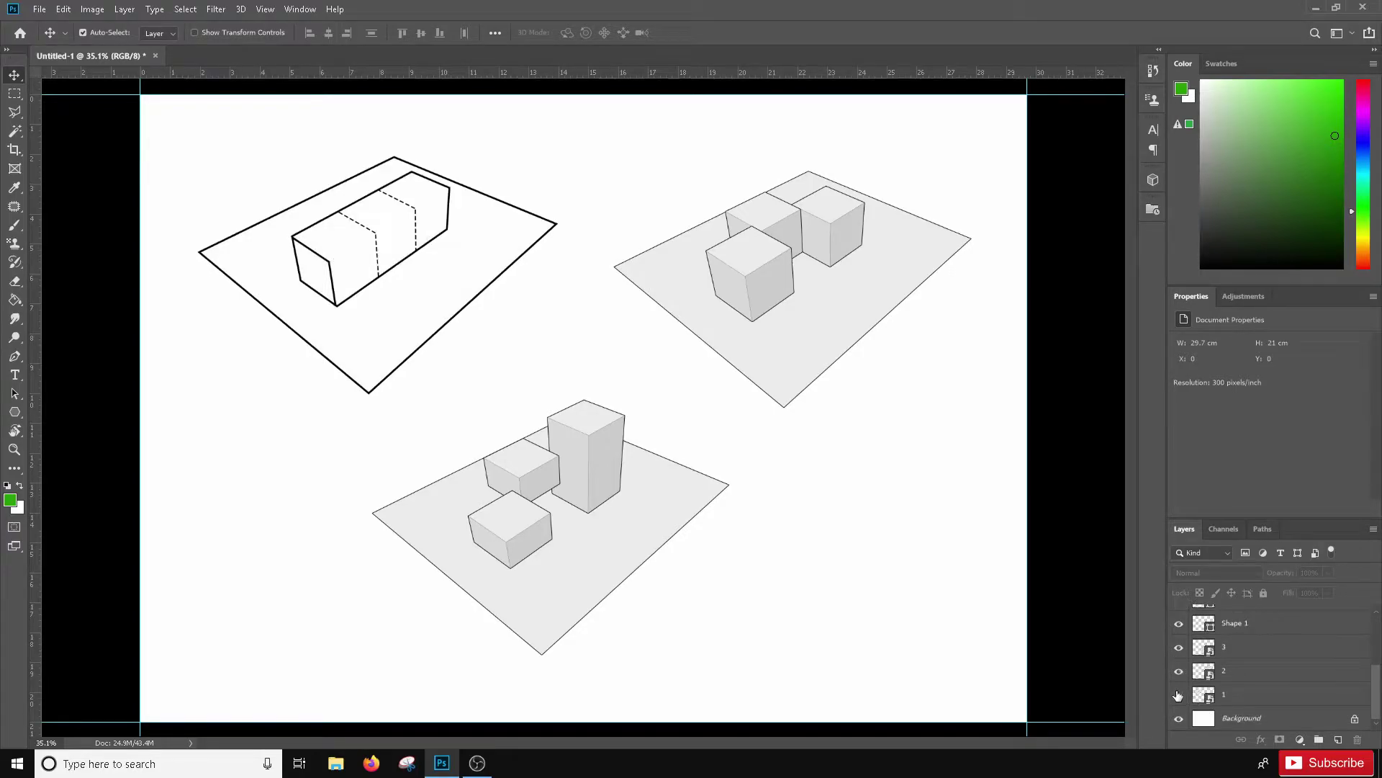
scroll(742, 472, "down", 6)
scroll(529, 345, "up", 13)
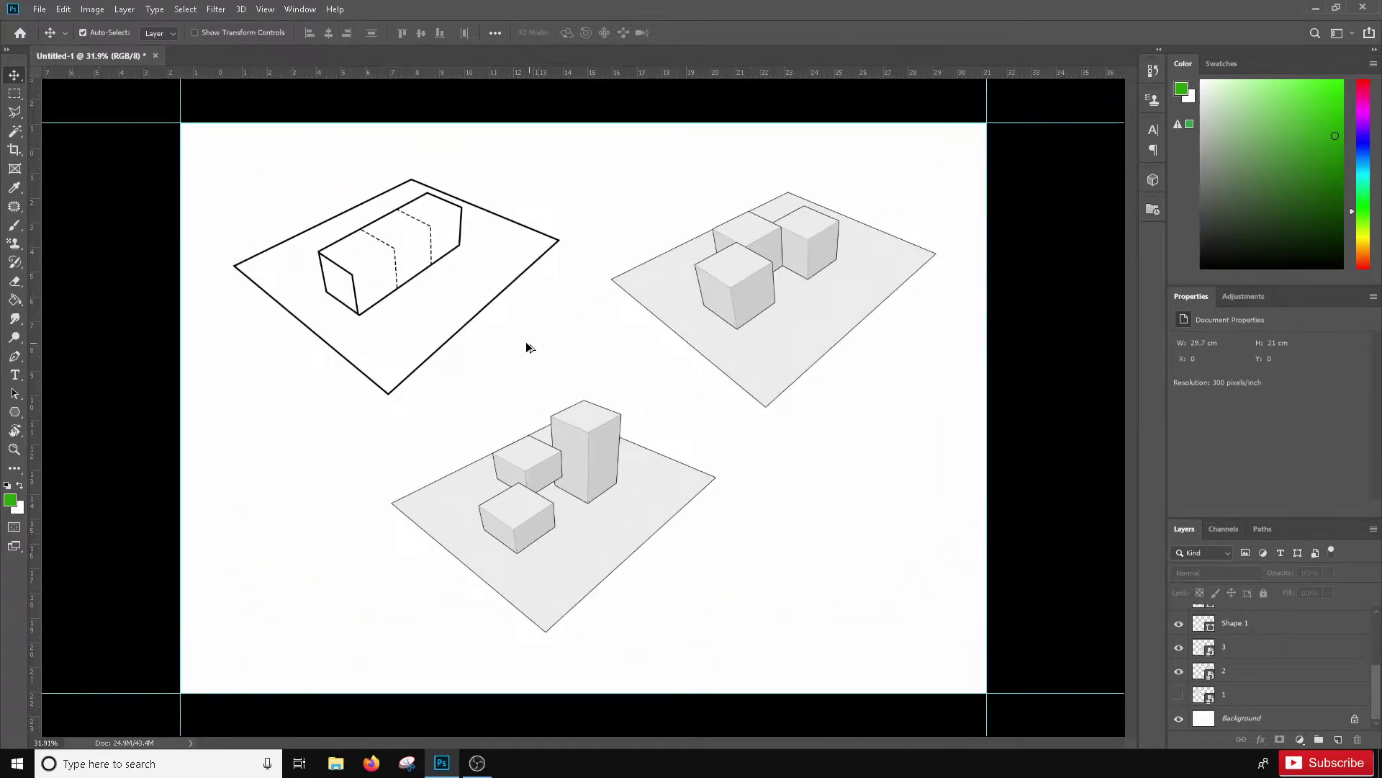
Step: Draw a solid 1.72 pt pen line along the cube row's long front top edge, from the near corner to the far corner
left_click(15, 356)
scroll(300, 300, "up", 3)
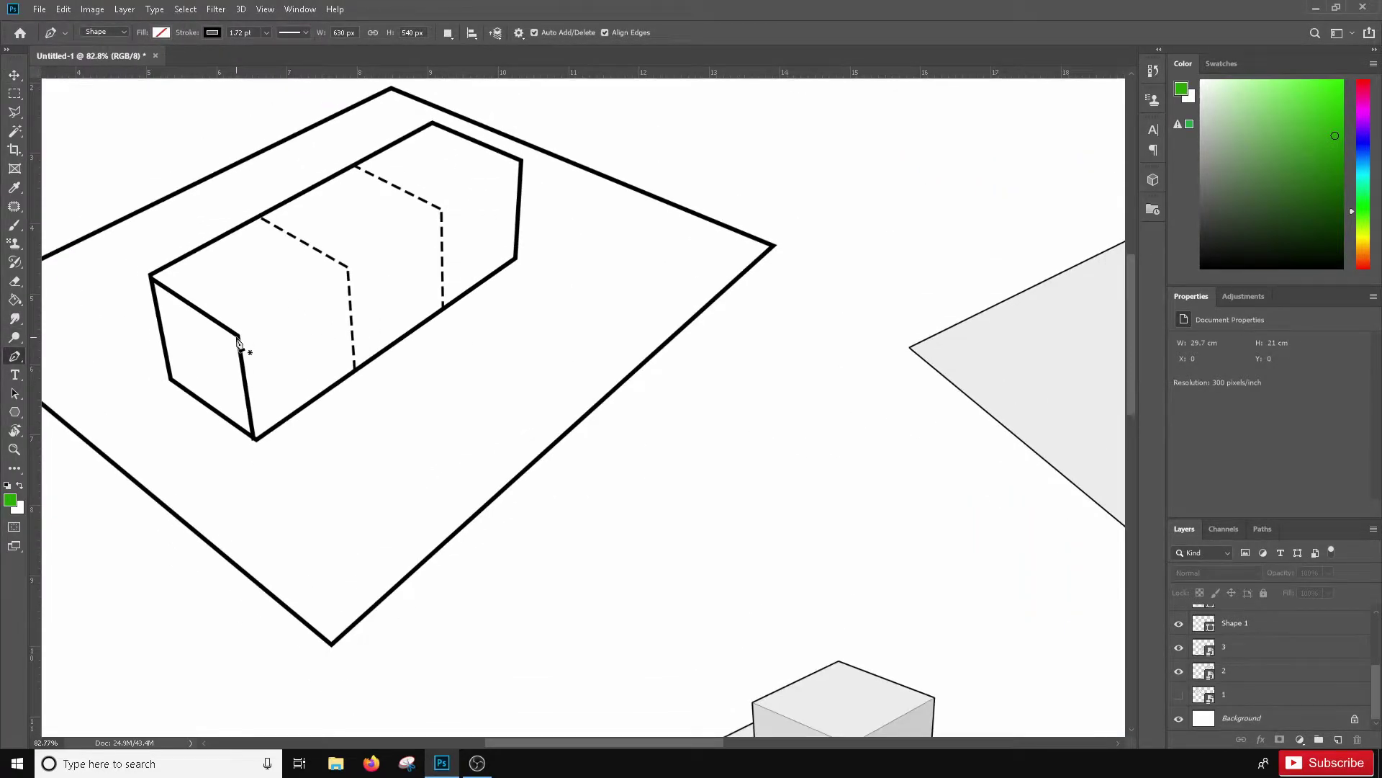
left_click(238, 337)
left_click(520, 162)
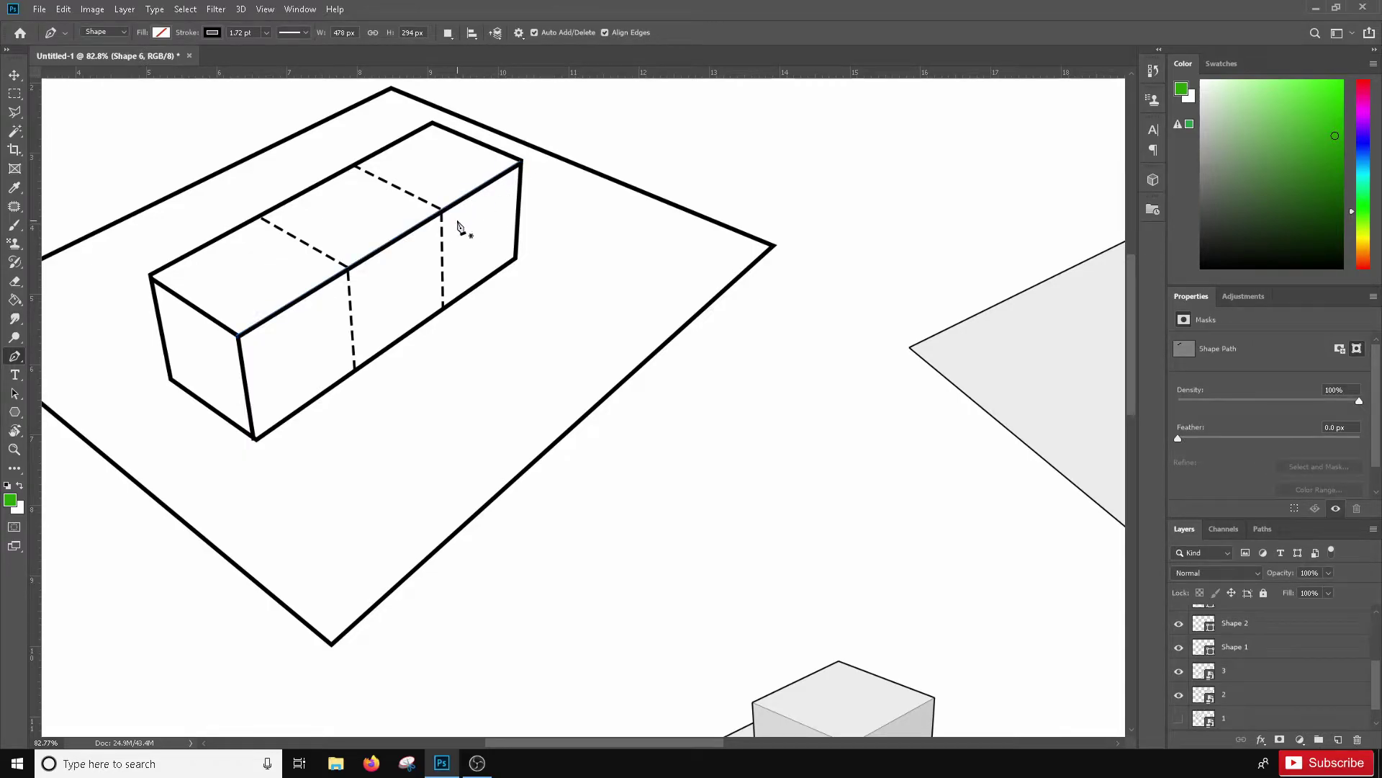
scroll(457, 256, "down", 9)
scroll(285, 159, "up", 3)
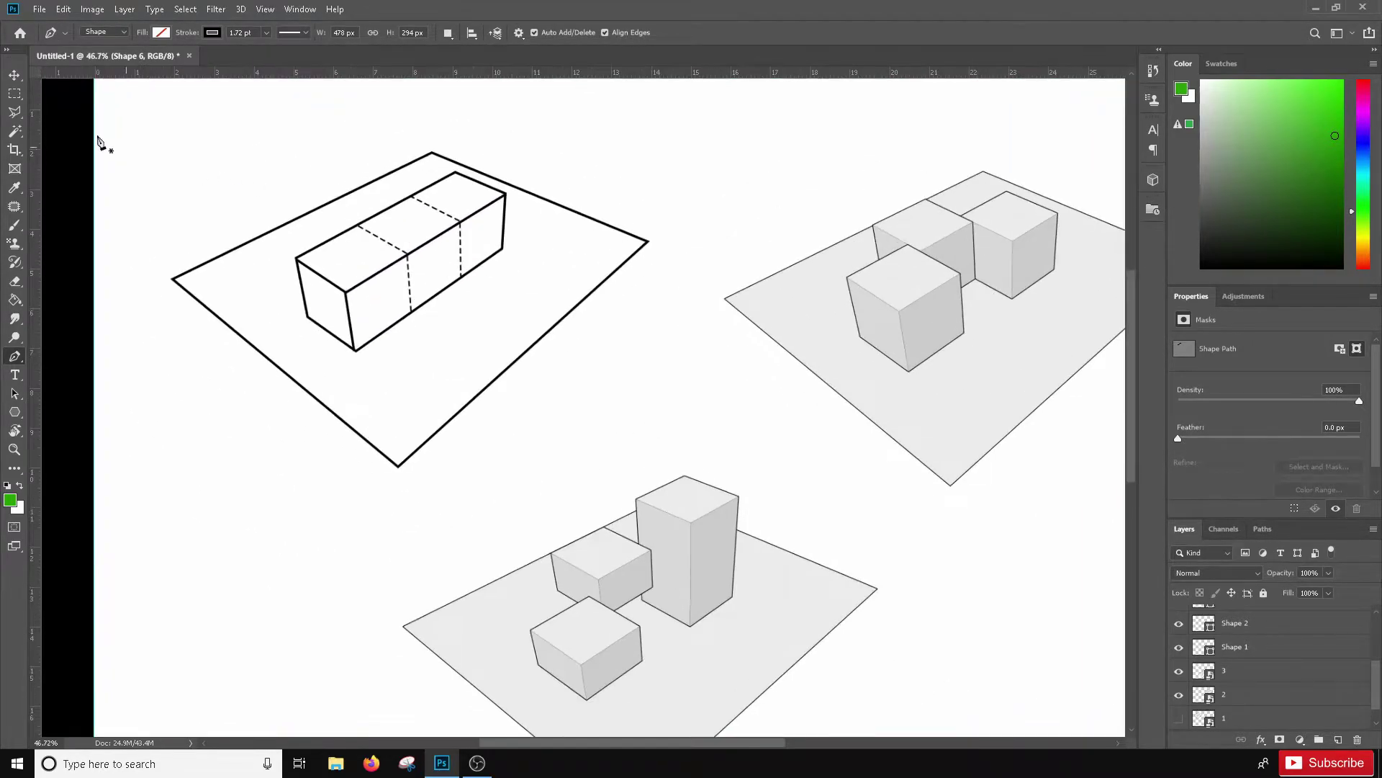
Step: Select the two dashed joint line layers, Shape 5 copy and Shape 5
left_click(14, 75)
left_click(425, 248)
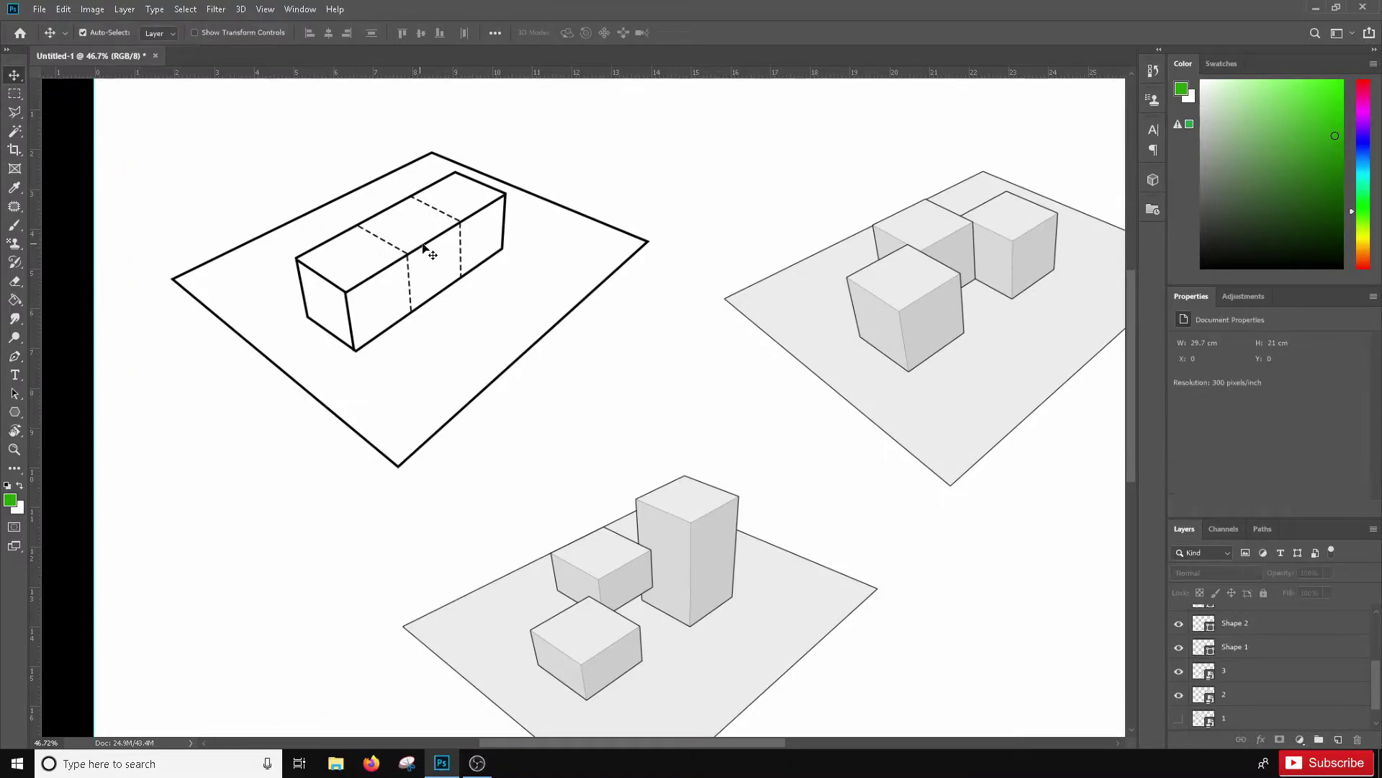
scroll(469, 229, "up", 2)
left_click(457, 225)
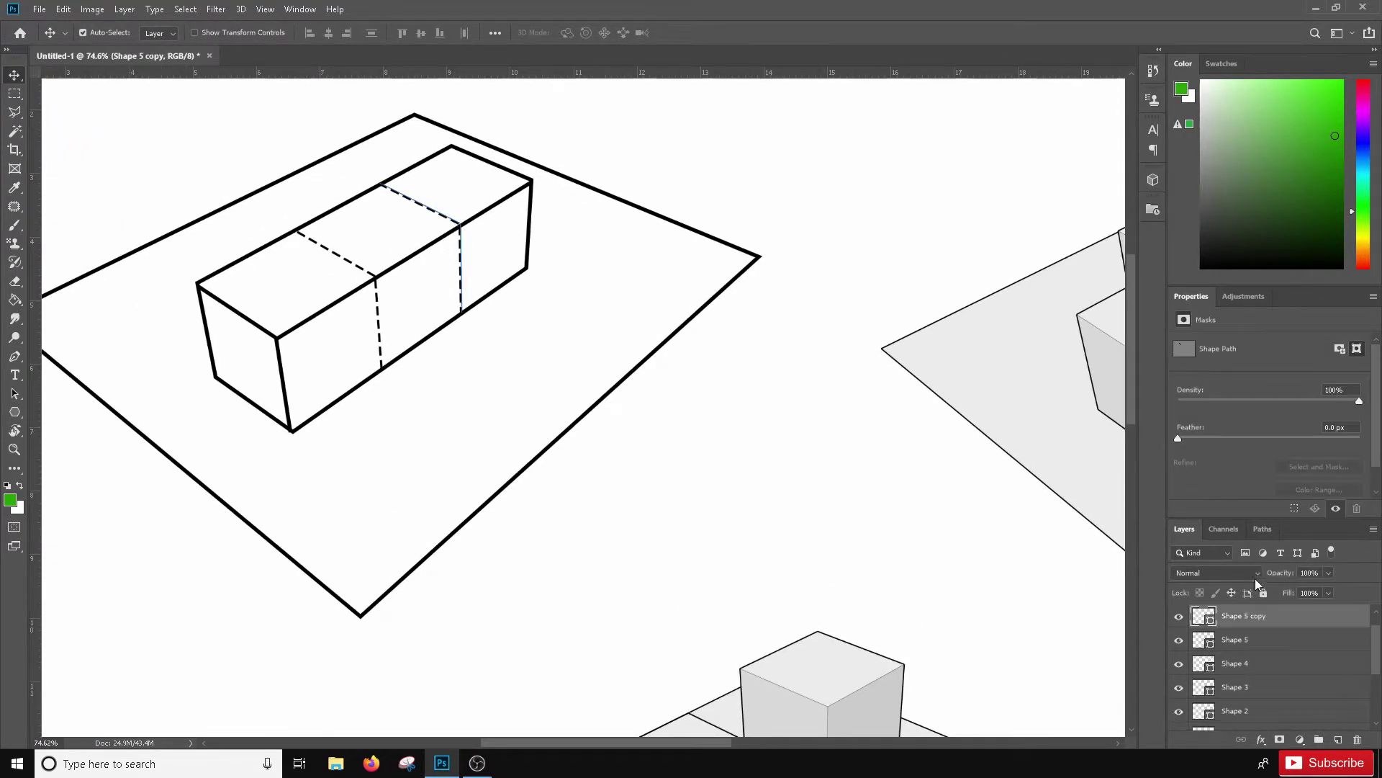
left_click(1244, 640, "shift")
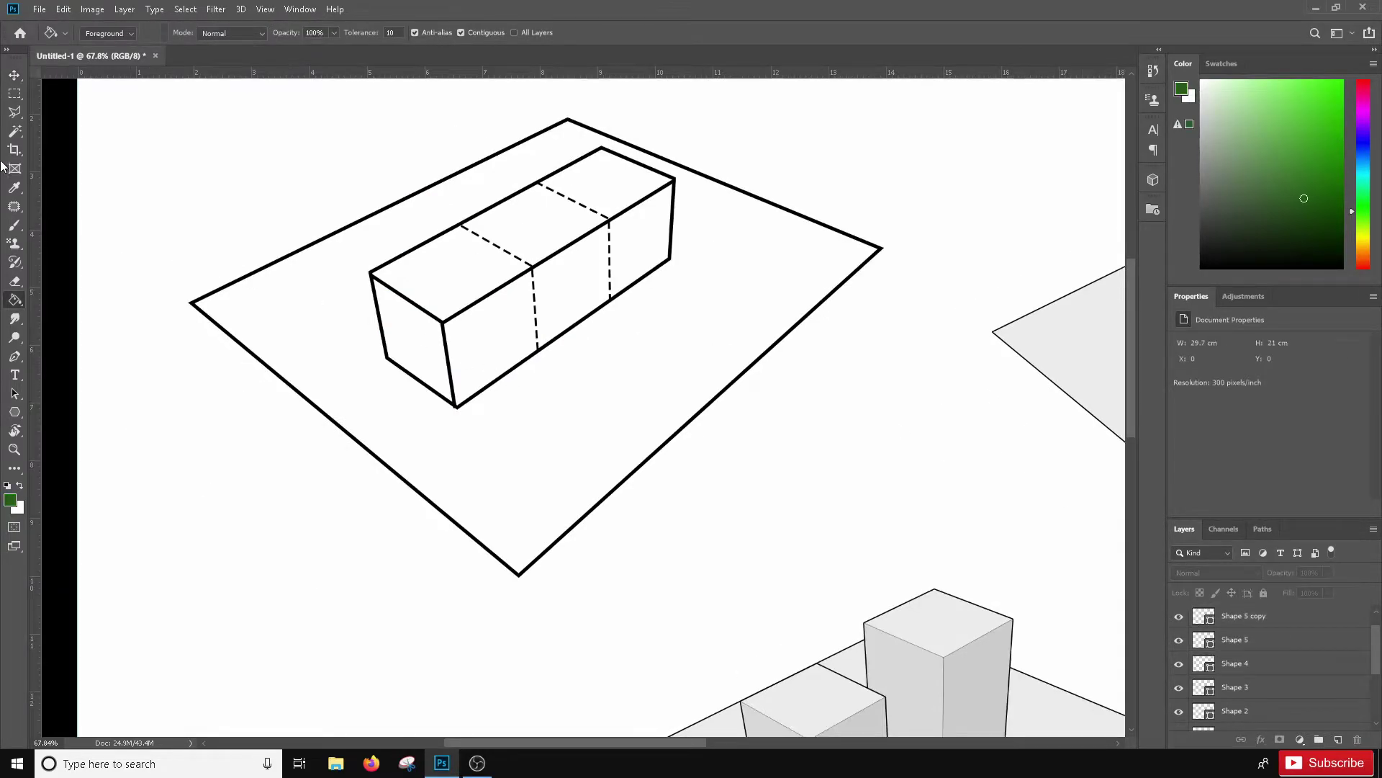
Step: Select all the pen outlines of the three-cube row drawing and put their layers into a group
left_click(14, 75)
scroll(670, 428, "down", 5)
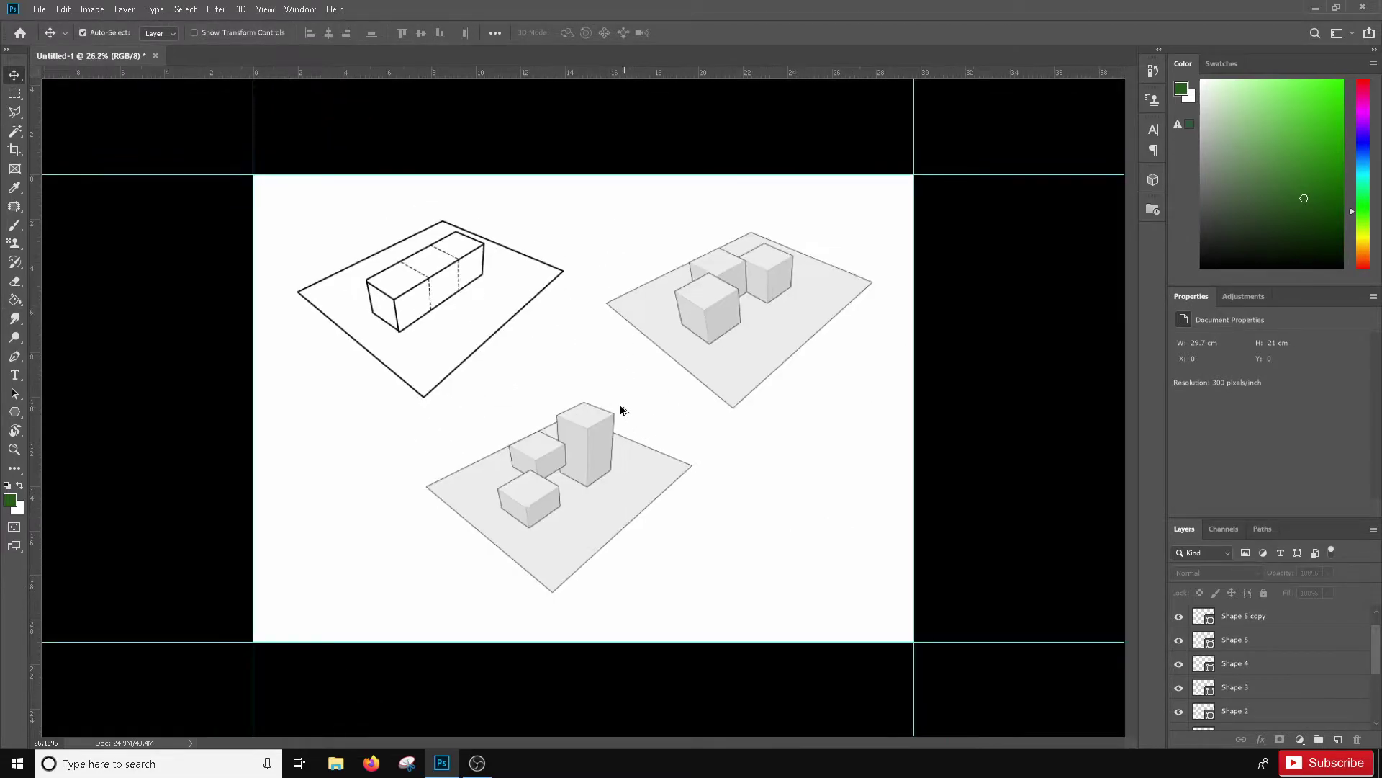
left_click_drag(242, 196, 579, 421)
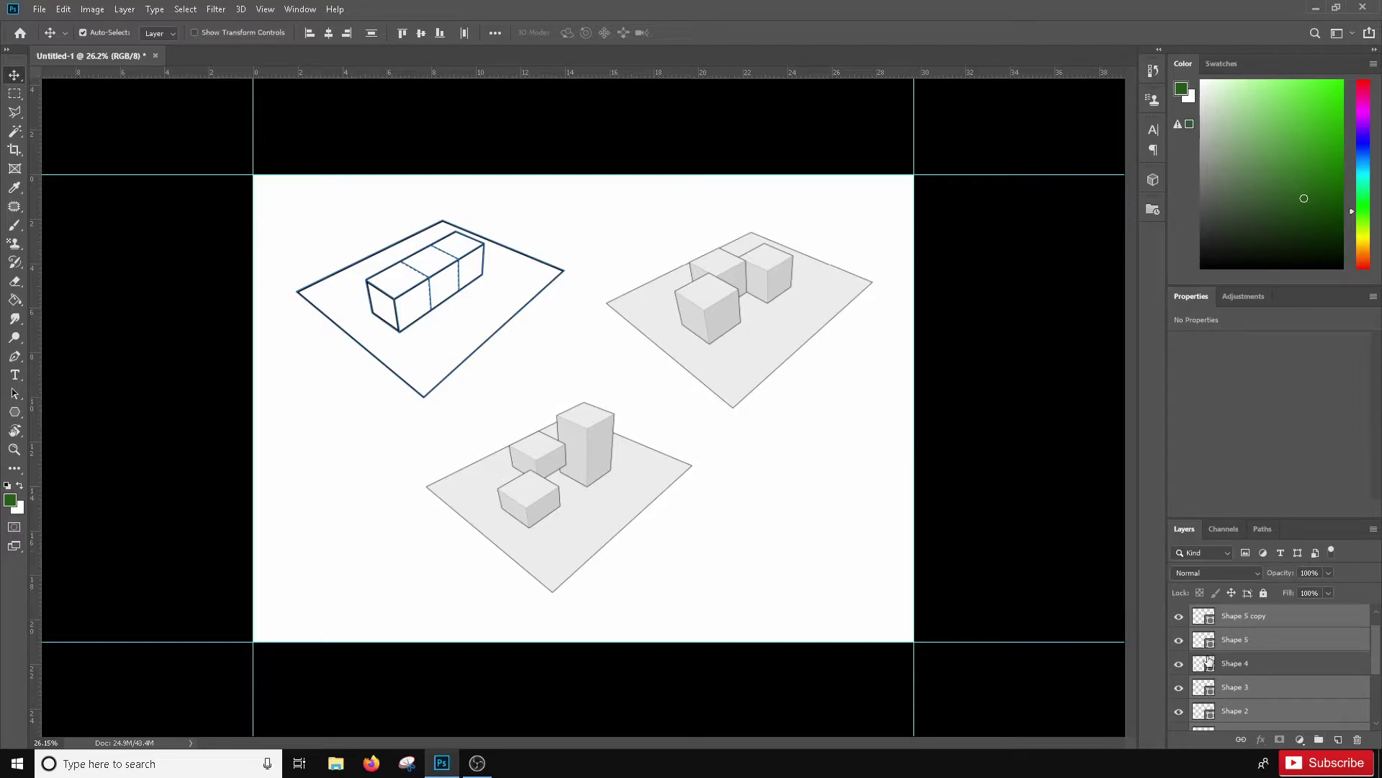
left_click_drag(1291, 691, 1318, 739)
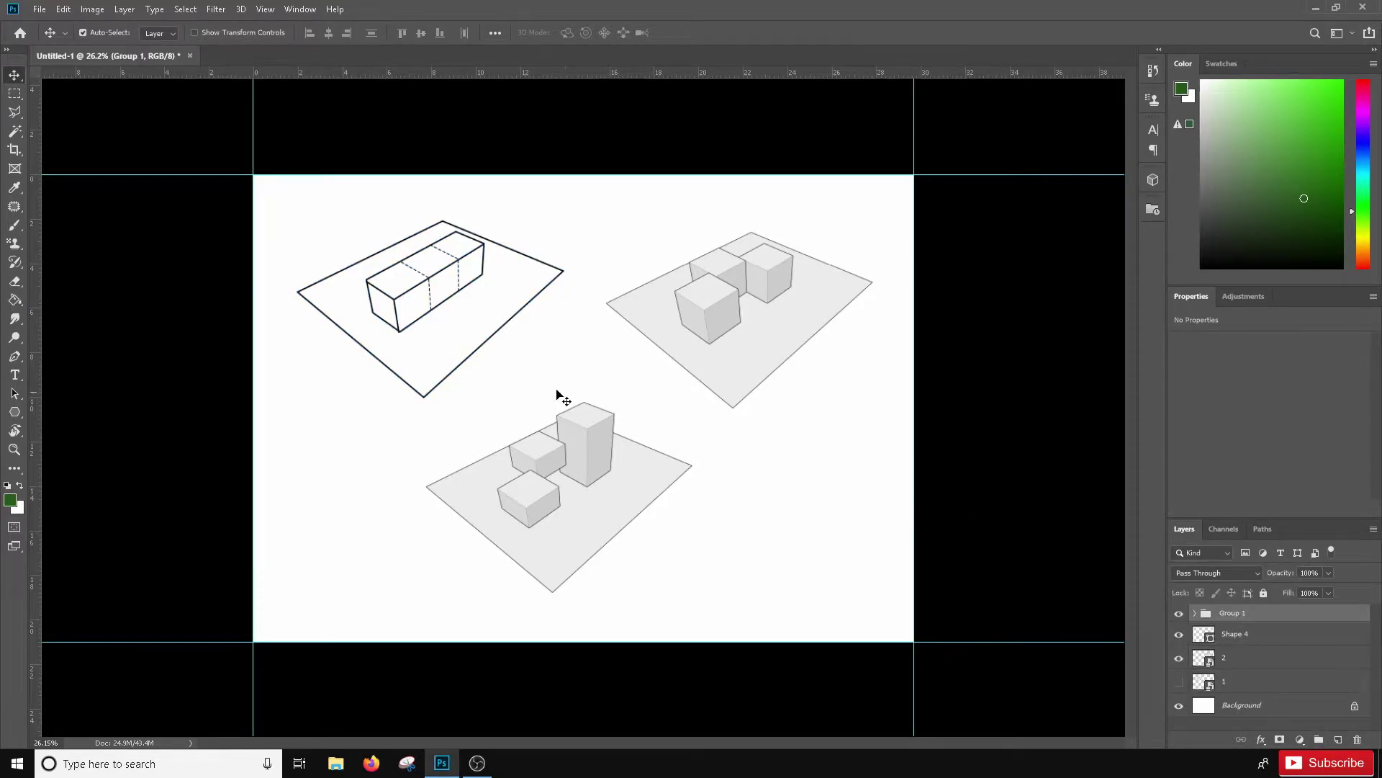
left_click(137, 307)
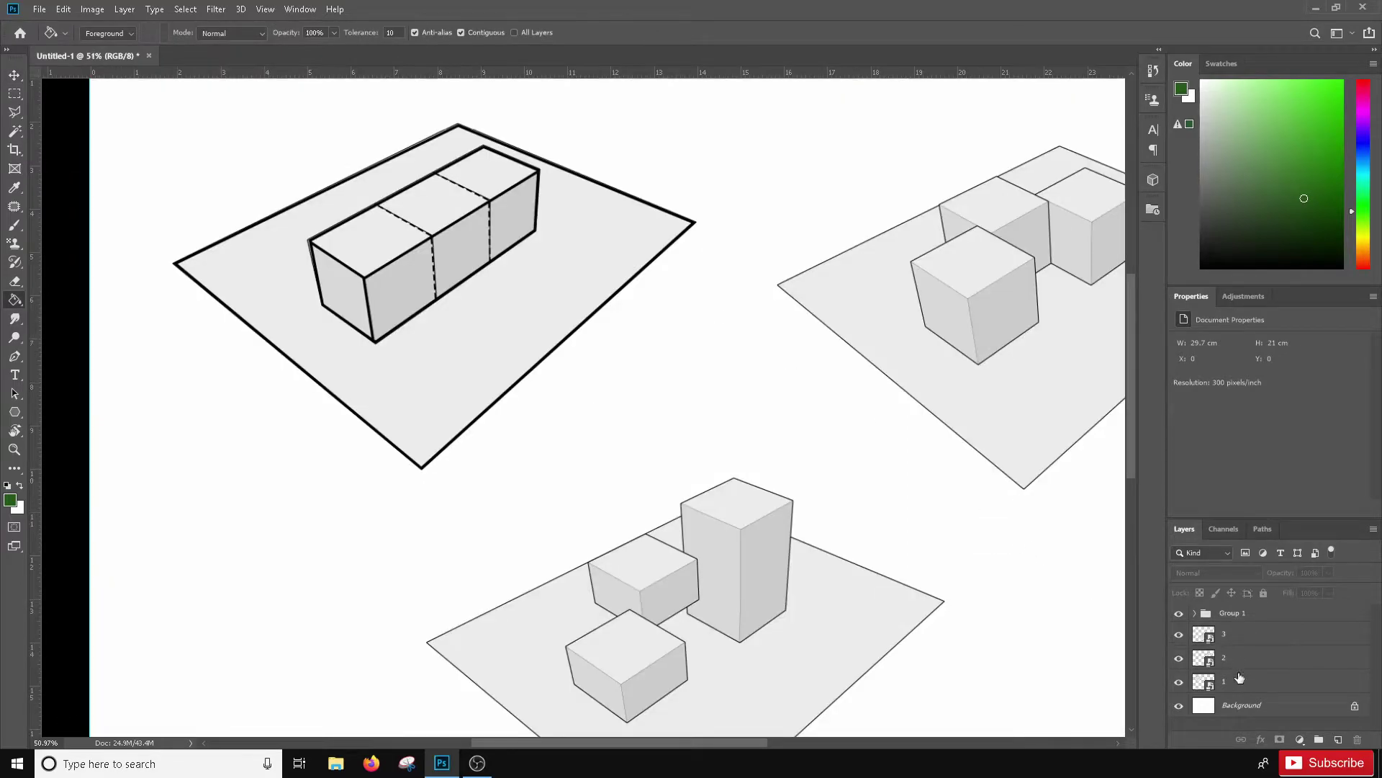
Step: Rasterize layer 1 and fill the ground plane around the cube row with dark green using the Paint Bucket
left_click(1222, 675)
left_click(379, 347)
left_click(658, 294)
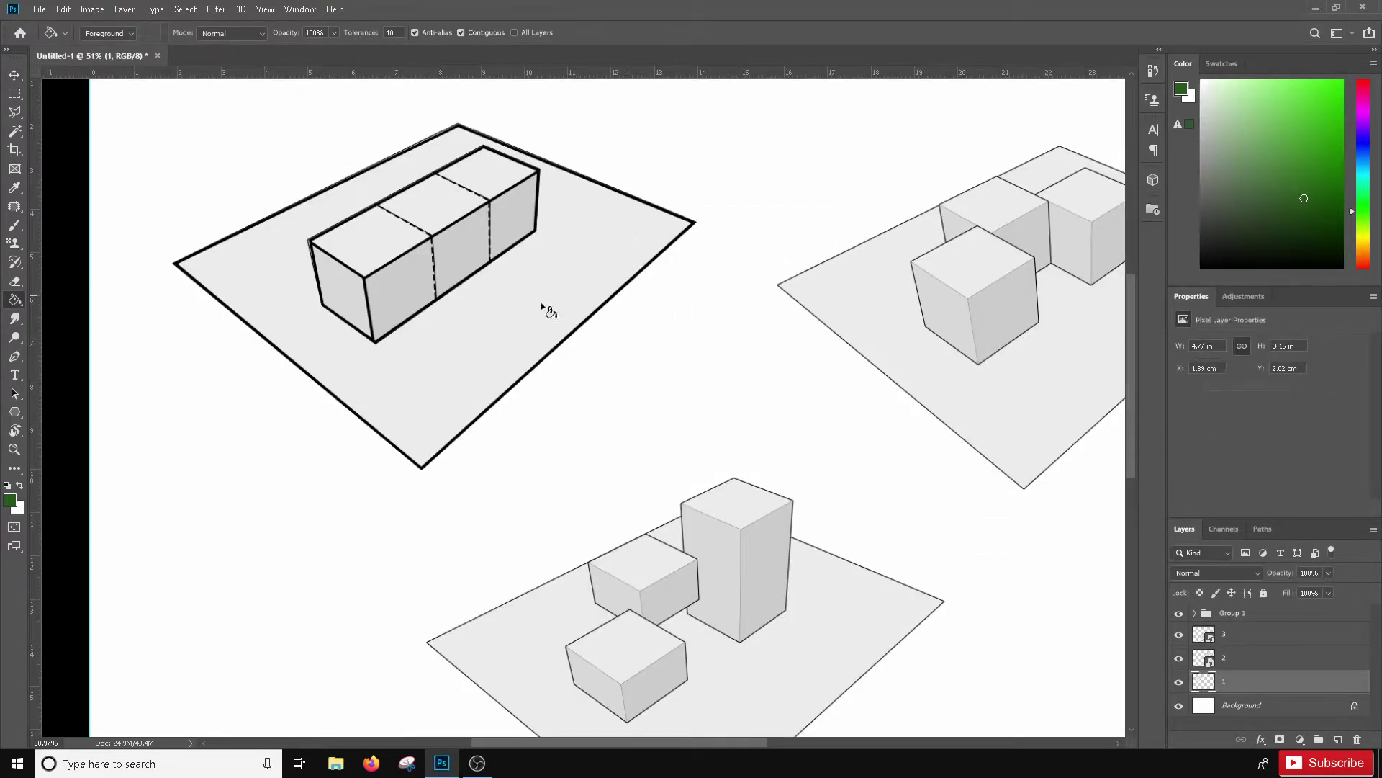
left_click(458, 343)
scroll(456, 348, "down", 2)
scroll(455, 348, "up", 3)
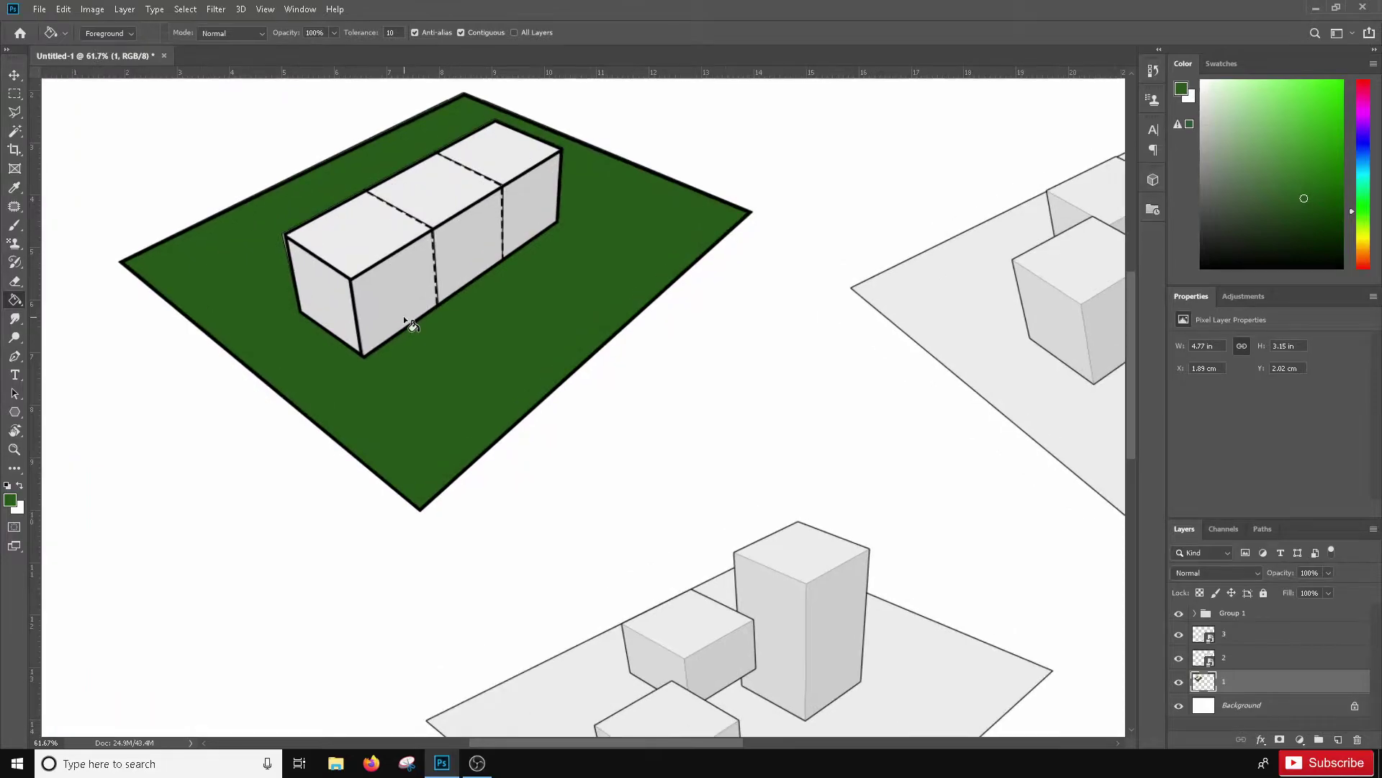
scroll(407, 327, "down", 2)
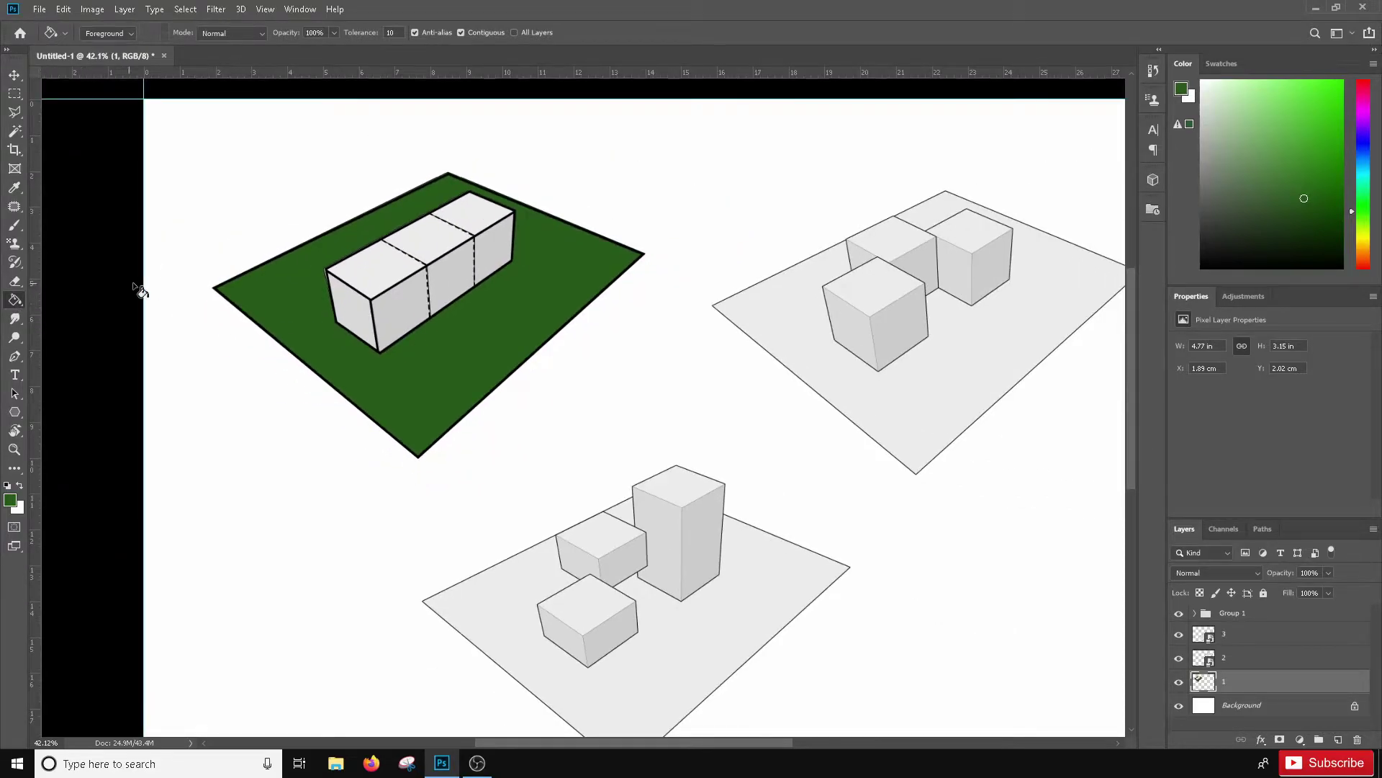
Step: Brush loose green strokes along the edges of the green ground plane on layer 1, spilling slightly past its outline
left_click(19, 287)
left_click(15, 226)
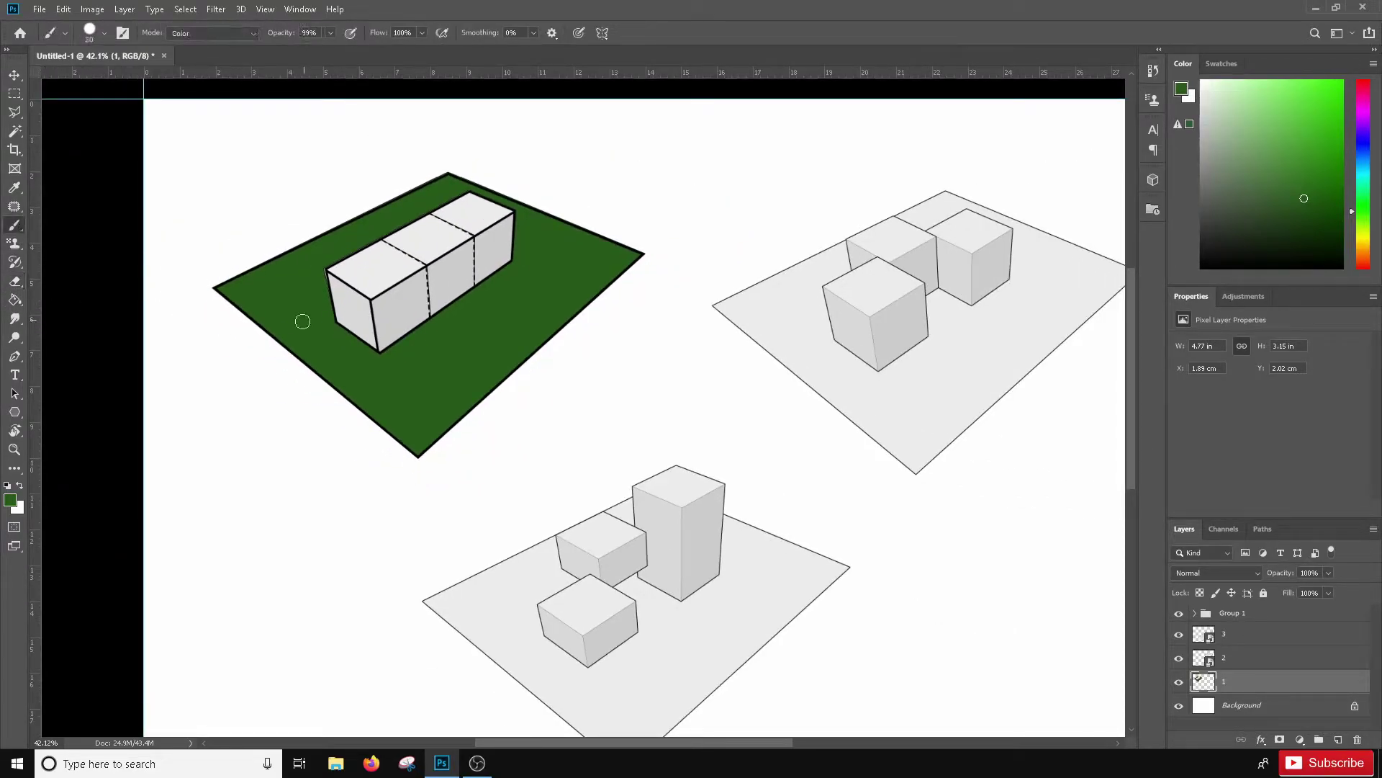
mouse_move(282, 336)
left_mouse_down()
mouse_move(382, 411)
mouse_move(459, 423)
mouse_move(517, 346)
mouse_move(547, 335)
mouse_move(611, 269)
left_mouse_up()
mouse_move(561, 227)
left_mouse_down()
mouse_move(513, 201)
mouse_move(393, 201)
mouse_move(354, 220)
left_mouse_up()
scroll(366, 298, "down", 4)
scroll(468, 322, "up", 4)
Step: Lower the opacity of the green-painted layer 1 to roughly 60%
left_click(13, 77)
left_click_drag(1315, 591, 1301, 589)
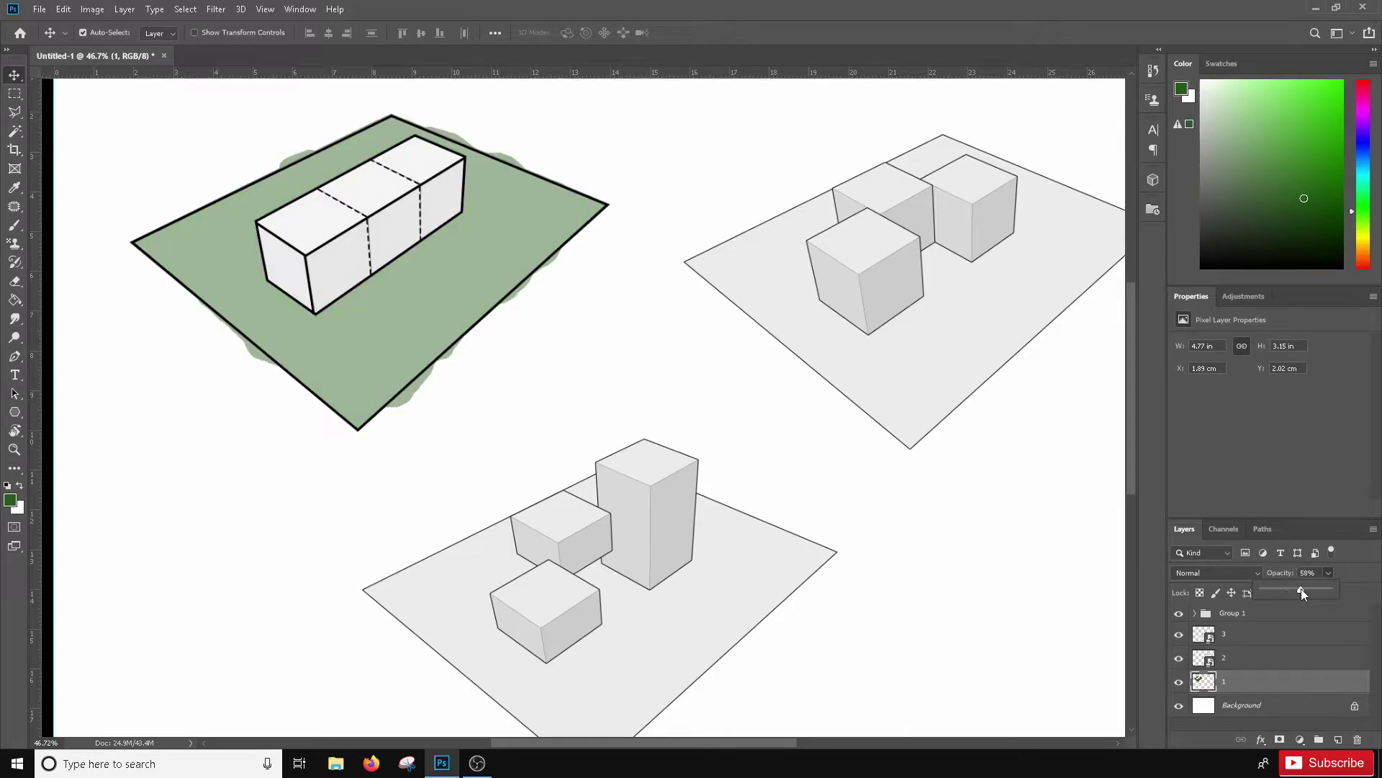
scroll(537, 487, "down", 4)
scroll(685, 363, "up", 4)
Step: Outline the ground plane of the staggered three-cube drawing with a closed Pen tool shape at 1.72 pt stroke
left_click(879, 264)
scroll(1001, 227, "up", 4)
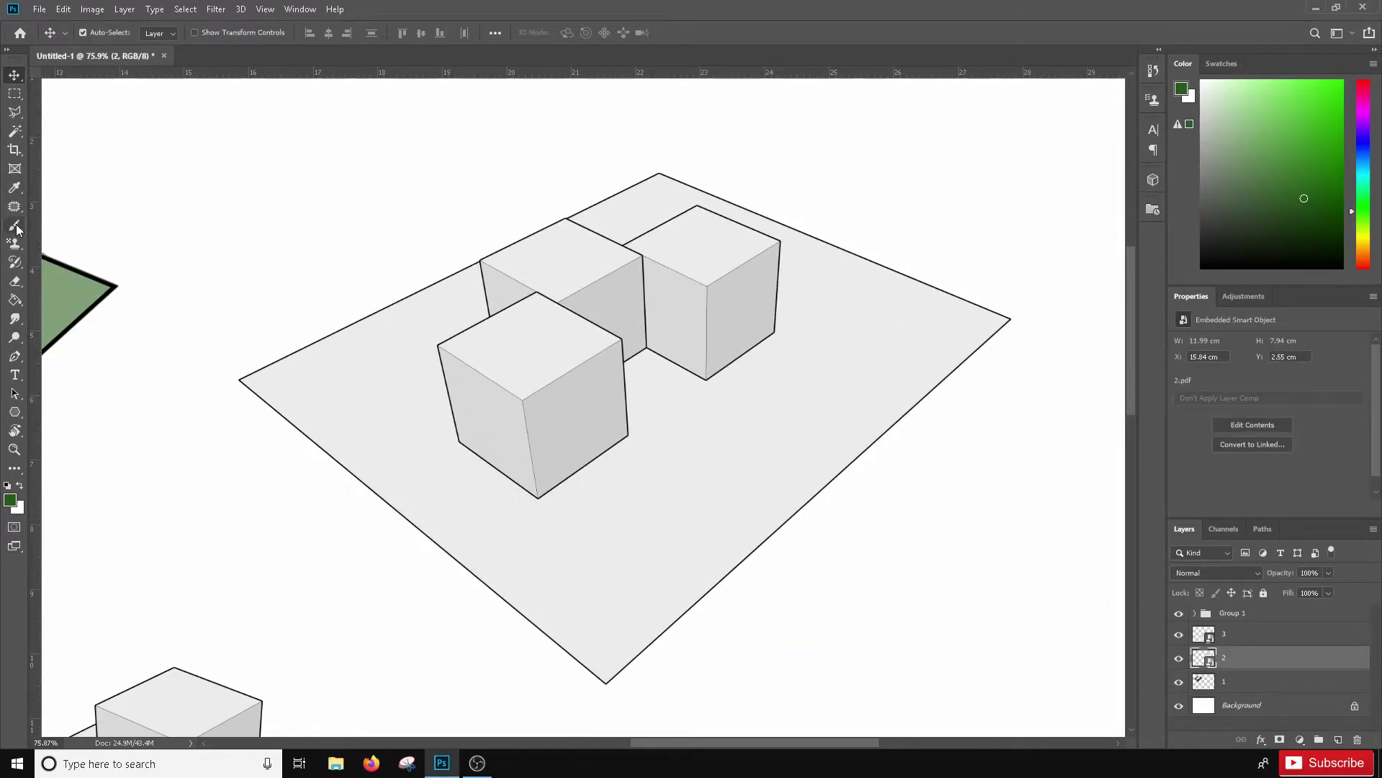
left_click(15, 355)
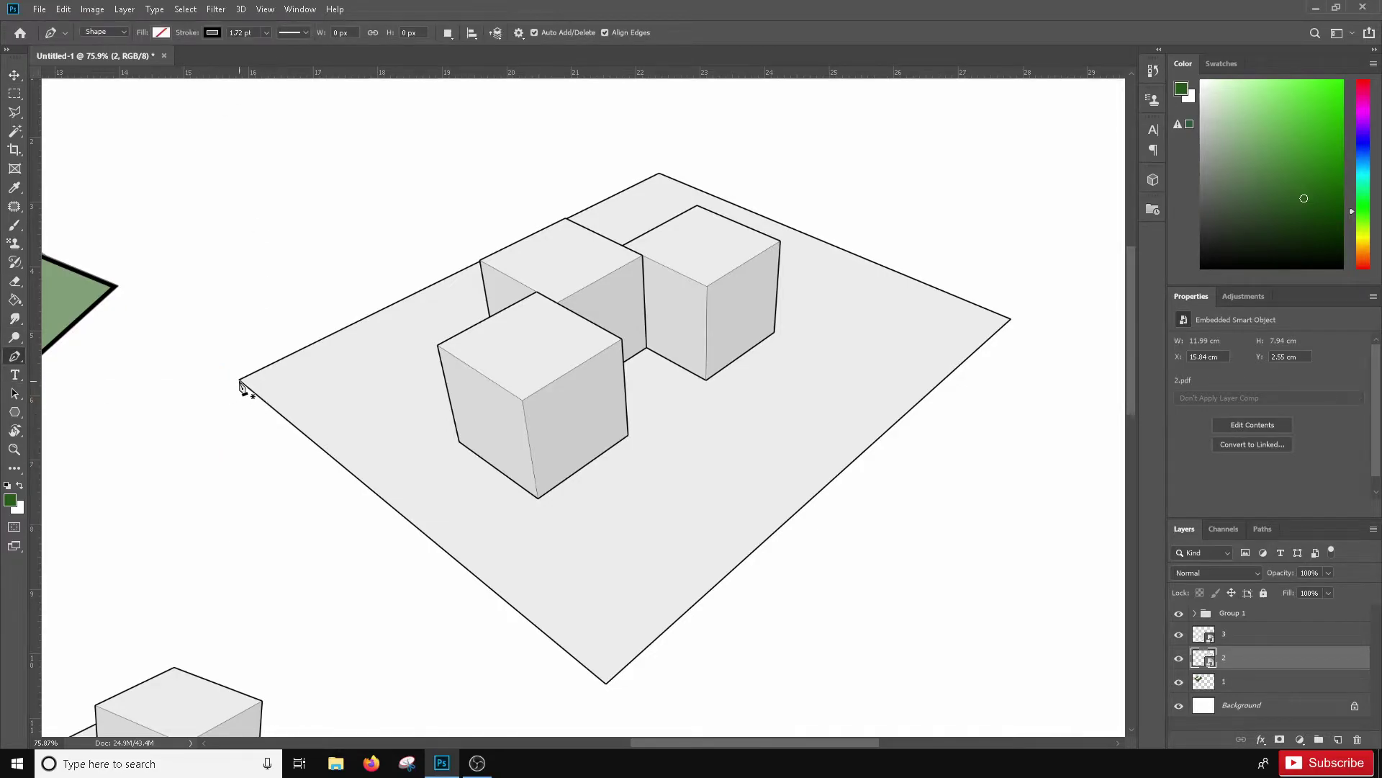
left_click(240, 379)
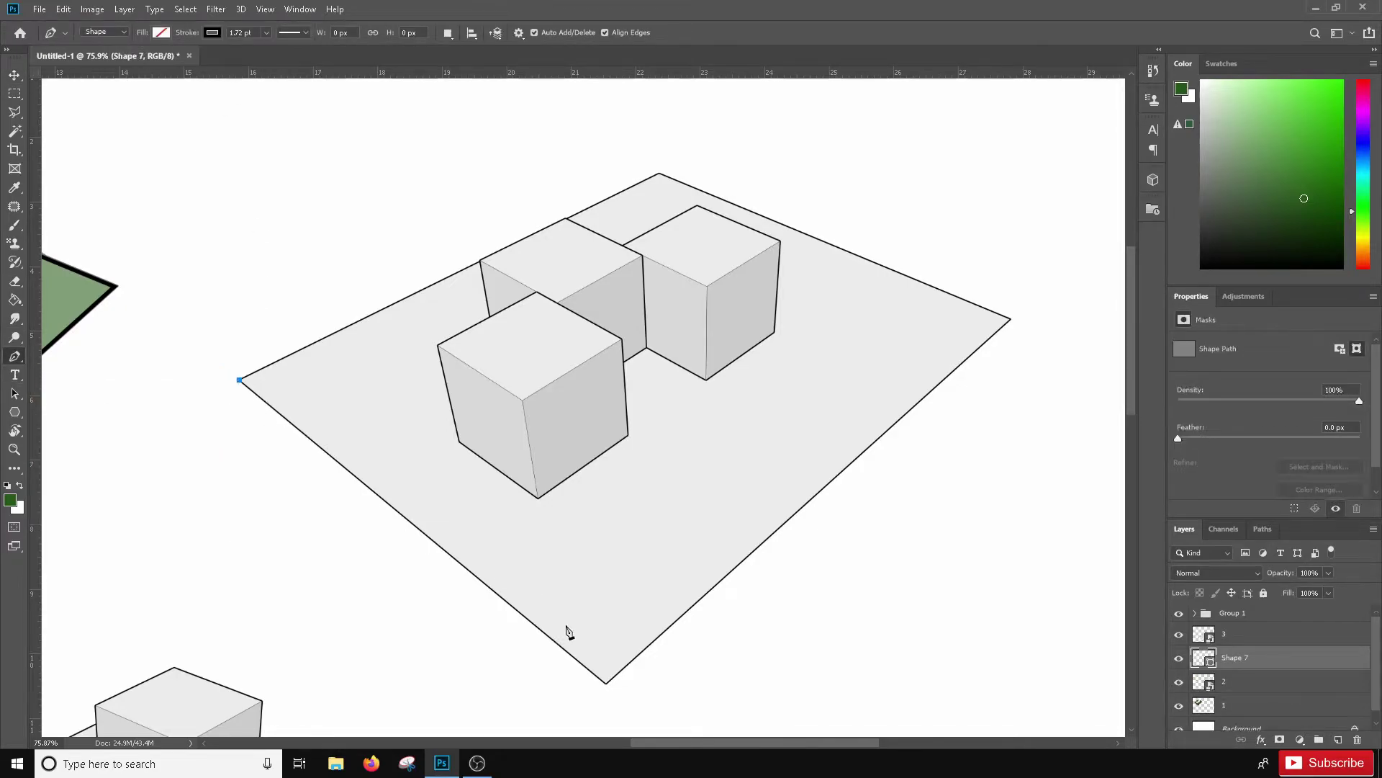
left_click(607, 684)
left_click(1010, 320)
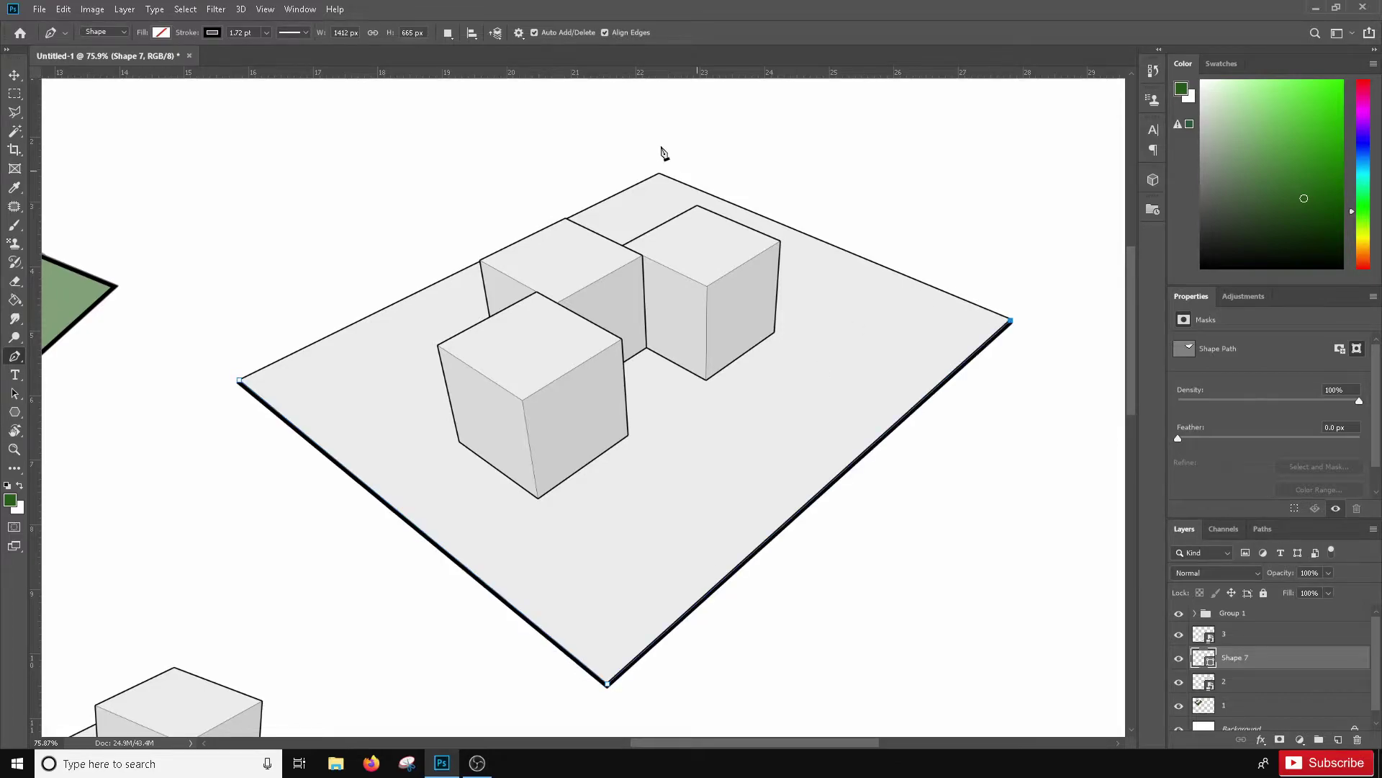
left_click(661, 173)
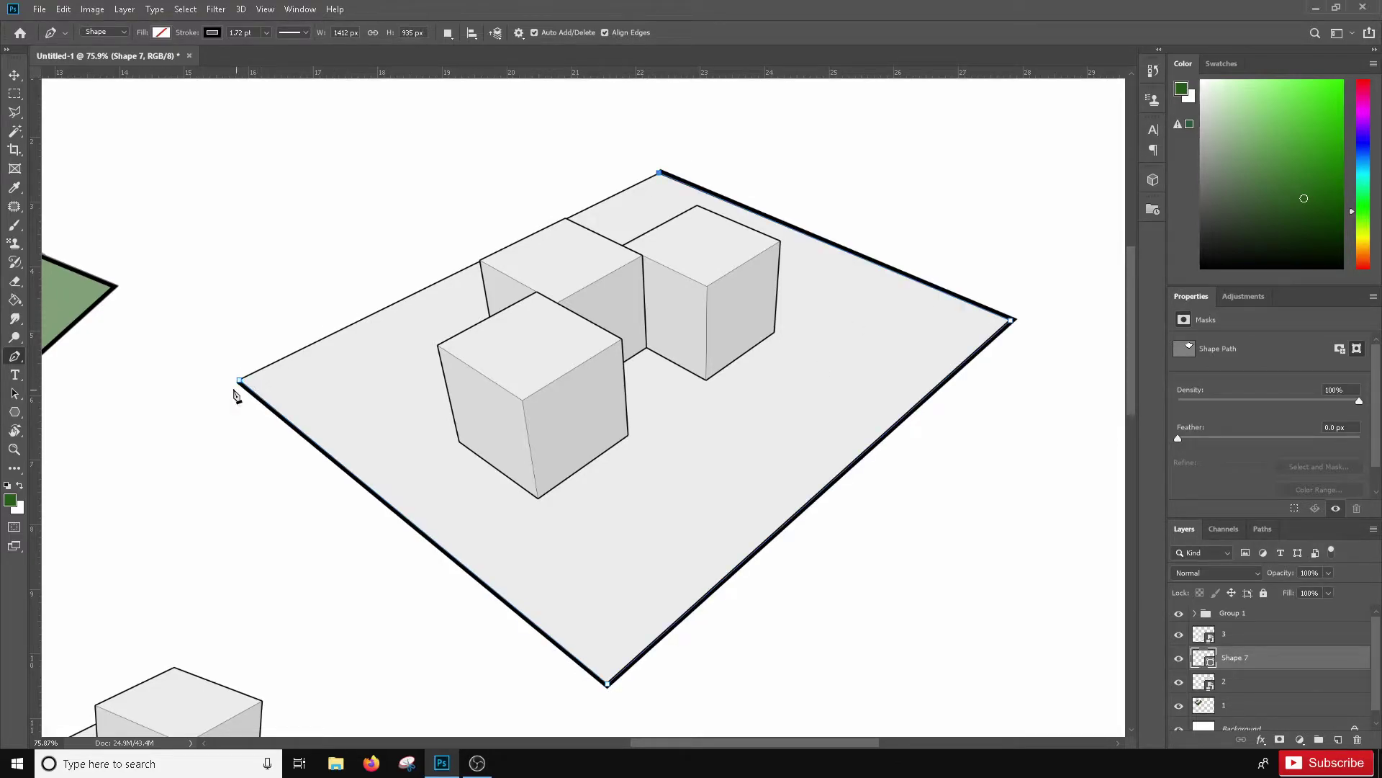
left_click(239, 381)
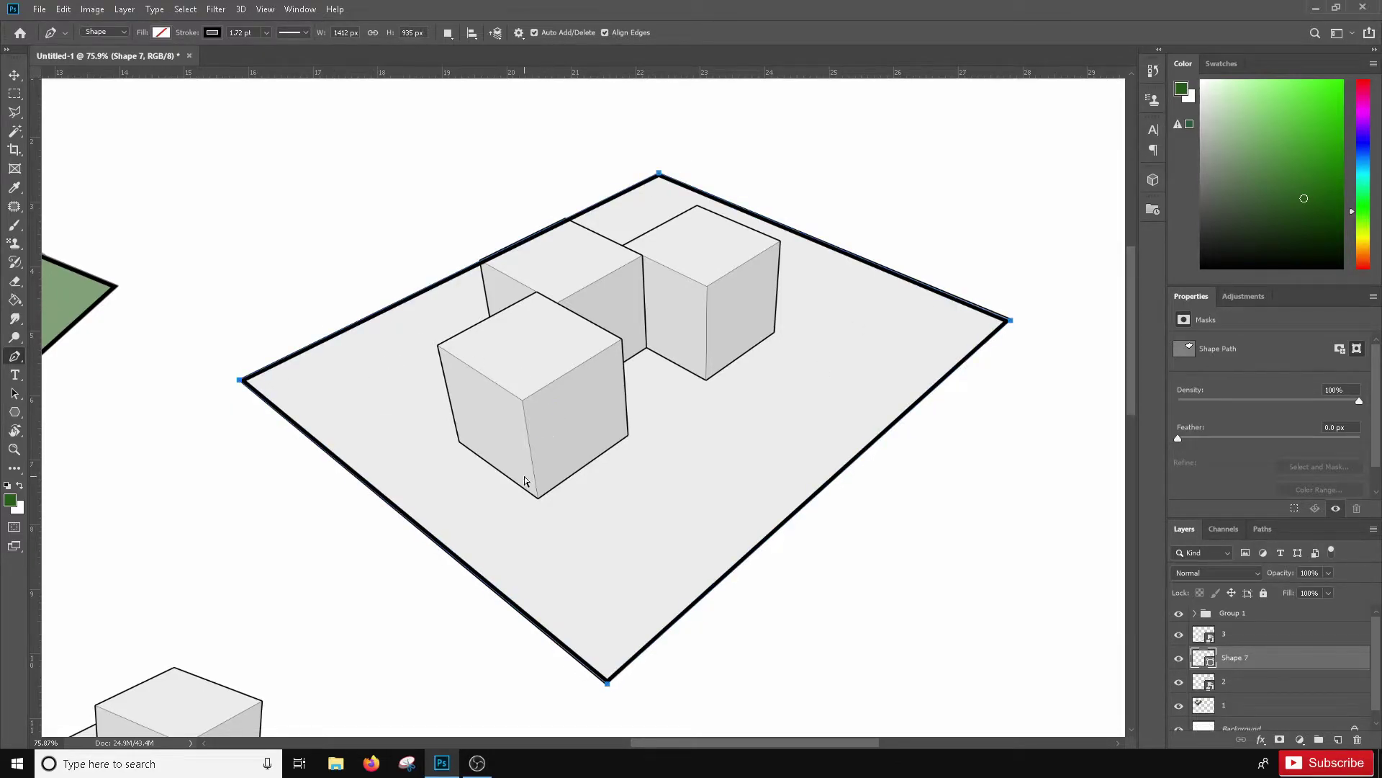
left_click(389, 429)
key("Escape")
Step: Trace the front cube's base edges, right vertical edge and complete top face with the Pen tool in the staggered-cube drawing
left_click(458, 442)
left_click(538, 498)
left_click(629, 435)
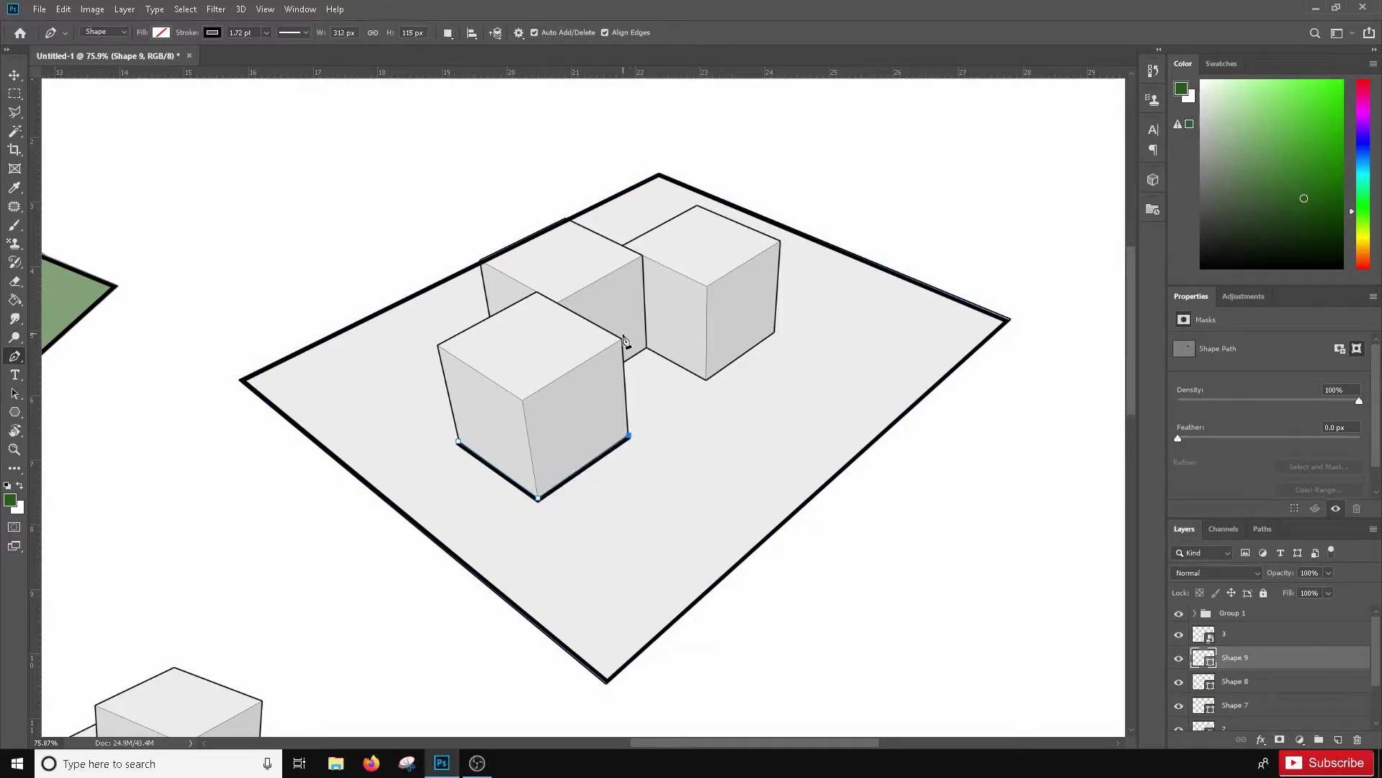
left_click(622, 336)
left_click(523, 398)
left_click(438, 346)
left_click(537, 291)
left_click(621, 337)
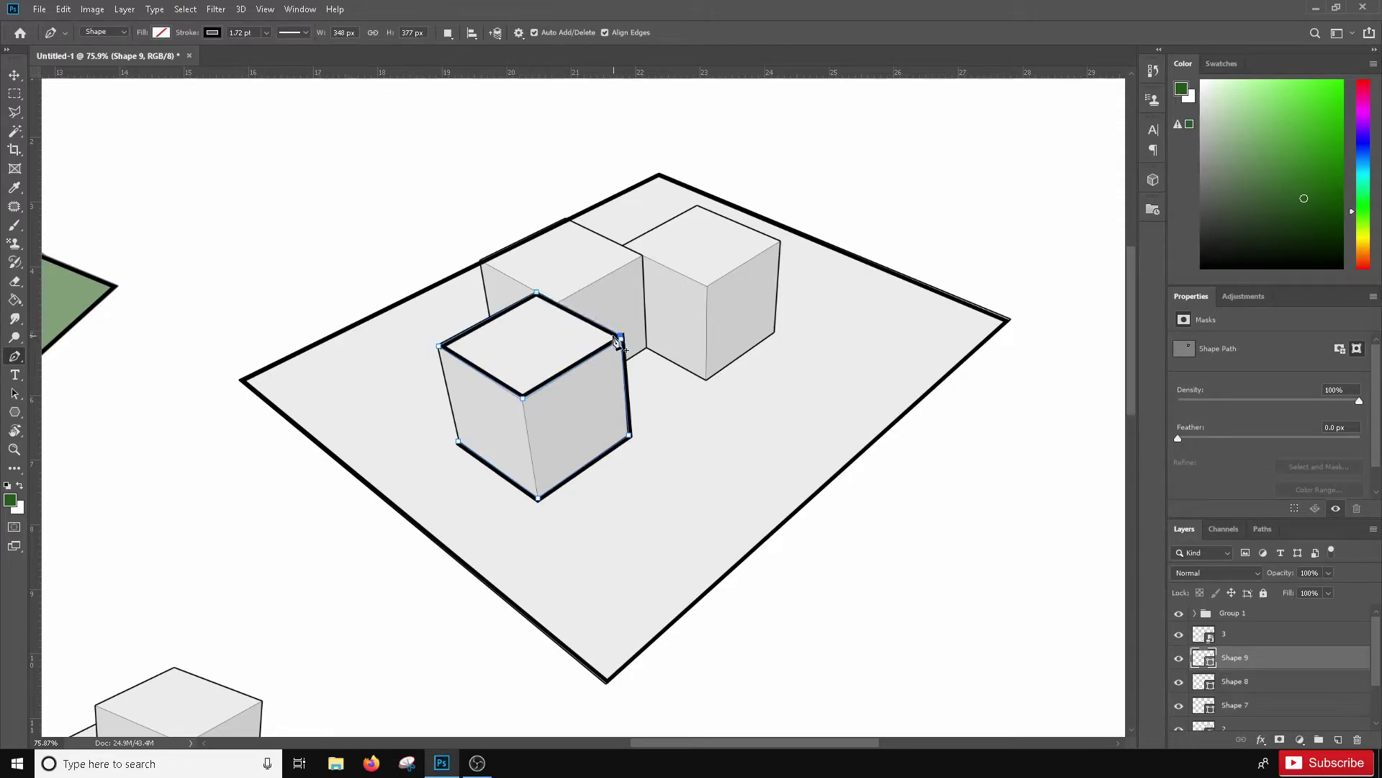
left_click(459, 441)
left_click(439, 345)
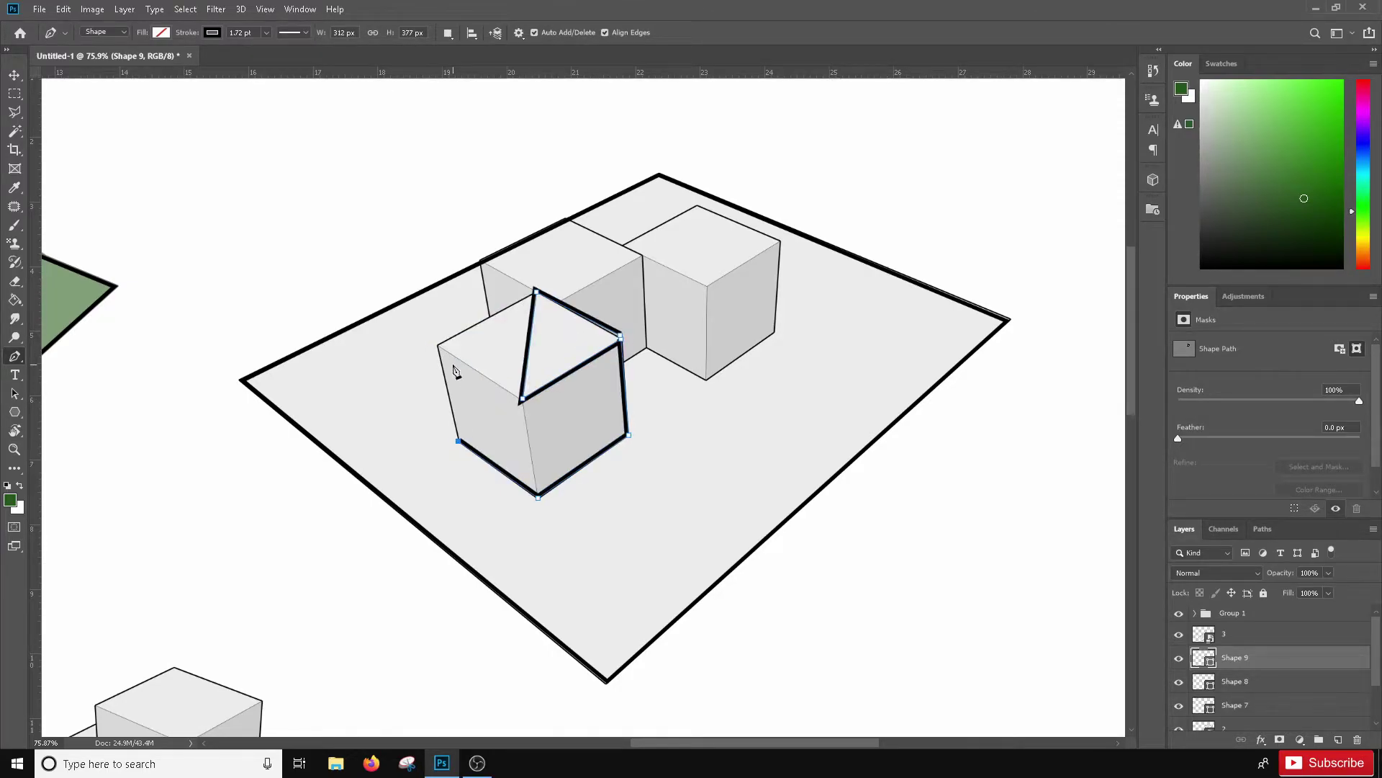
key("ctrl+z")
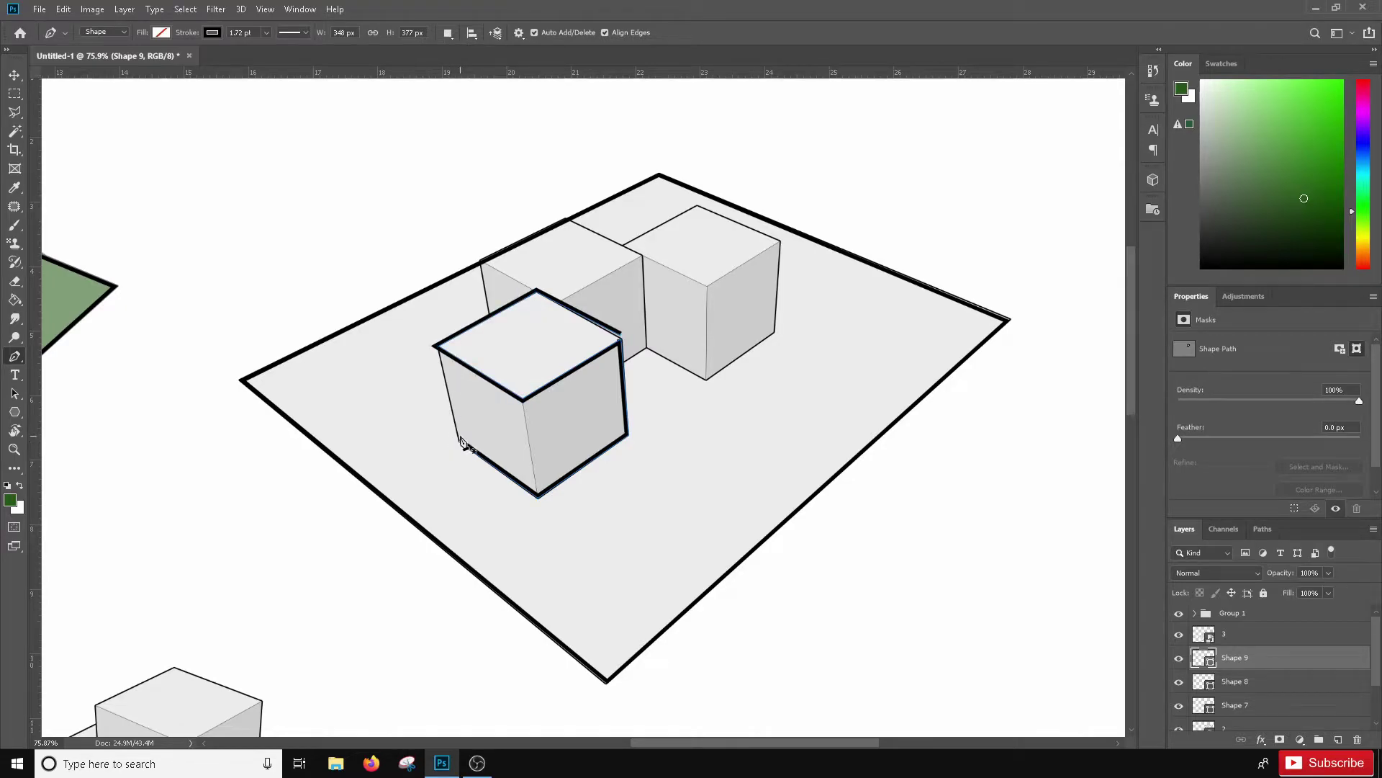
Step: Draw the front cube's left vertical edge and the vertical edge at its nearest corner
left_click(435, 346)
left_click(458, 439)
left_click(521, 401)
left_click(536, 494)
key("Escape")
Step: Outline the top-face edges of the middle cube and extend the line around the rear cube's front and right top edges
left_click(644, 256)
left_click(560, 299)
key("Escape")
left_click(481, 263)
left_click(559, 299)
key("Escape")
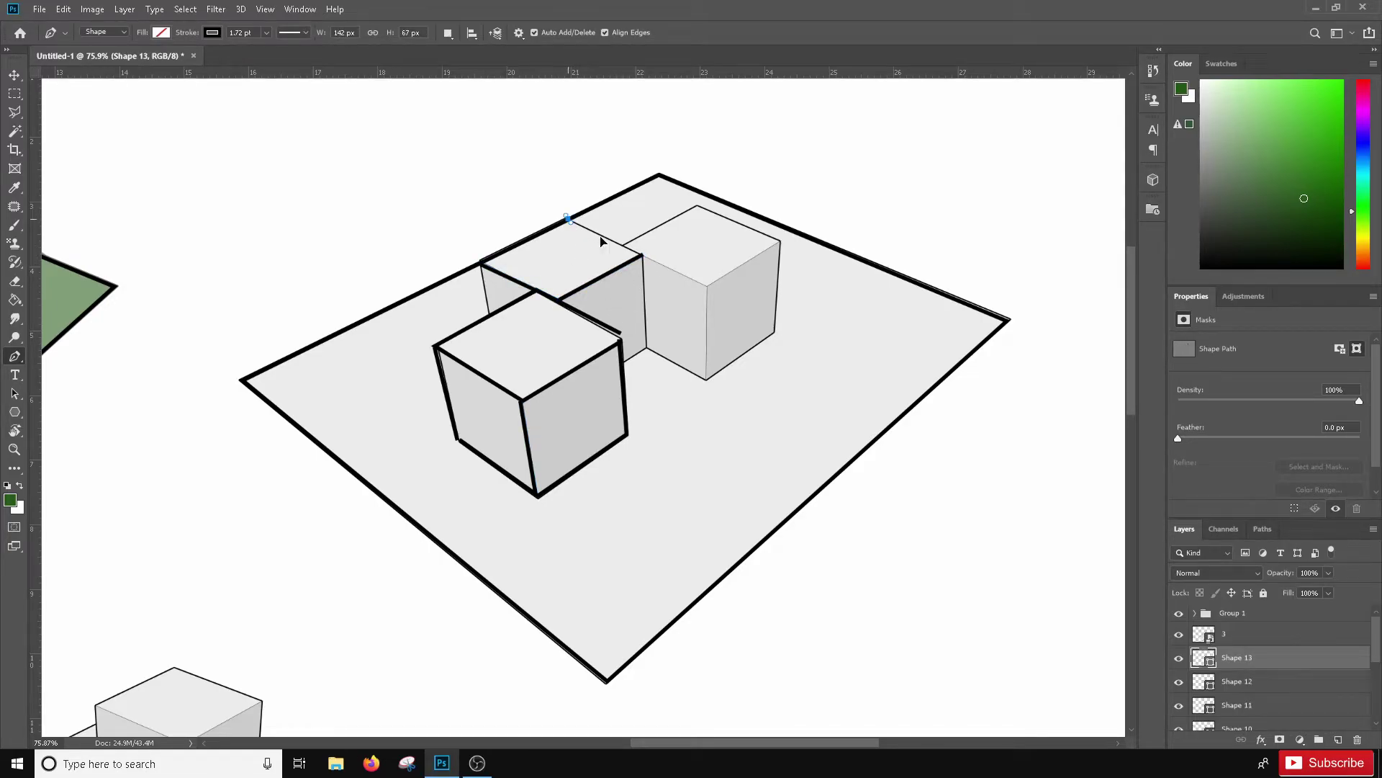
left_click(708, 288)
left_click(779, 241)
left_click(697, 206)
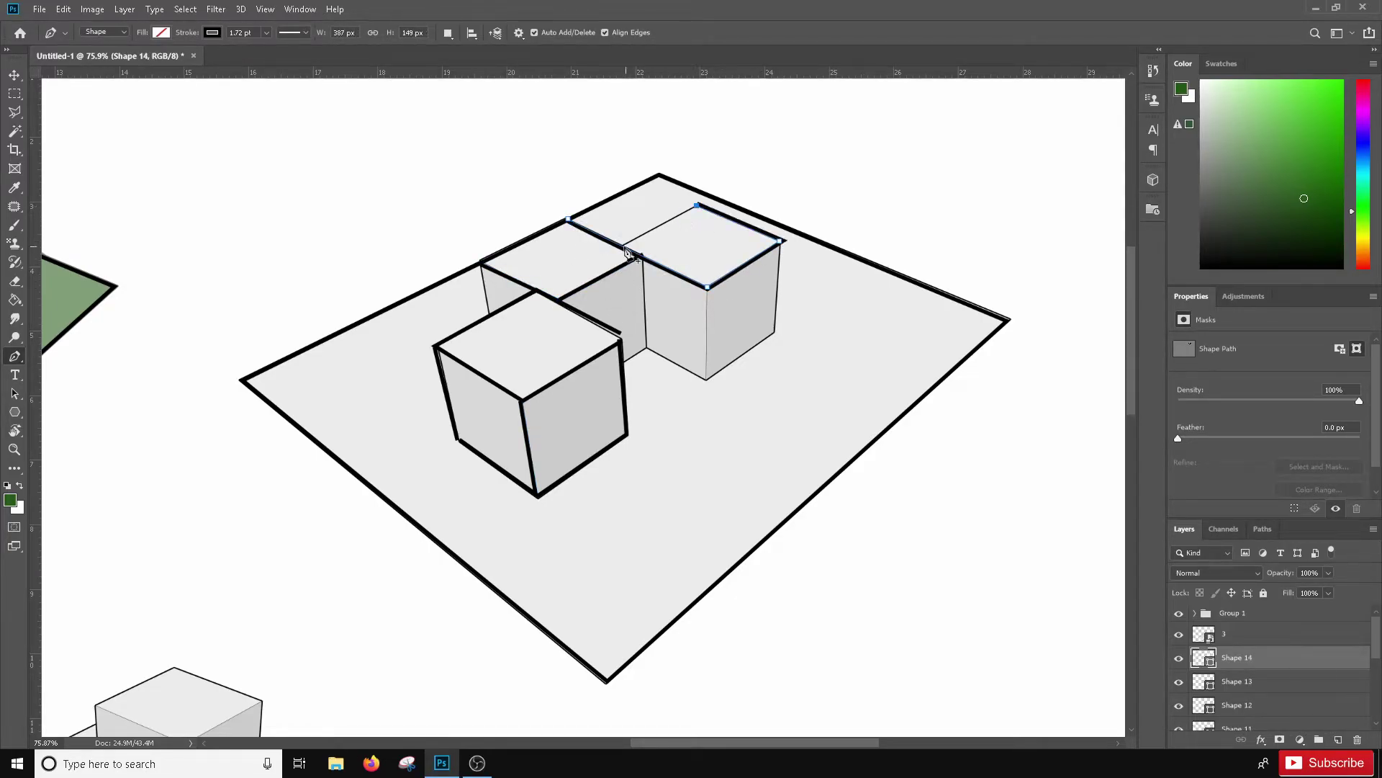
key("Escape")
Step: Trace the rear cube's nearest vertical edge, the base line back to the front cube, and the middle cube's right vertical edge
left_click(705, 288)
left_click(707, 379)
left_click(646, 347)
left_click(624, 359)
key("Escape")
left_click(640, 258)
left_click(646, 347)
key("Escape")
Step: Outline the rear cube's right base, right side and remaining top edge, and add the middle cube's left vertical edge
left_click(707, 376)
left_click(774, 332)
left_click(783, 243)
key("Escape")
left_click(697, 205)
left_click(623, 242)
key("Escape")
left_click(484, 265)
left_click(493, 318)
Step: Group all the layers of the staggered-cube drawing, including Shape 8 but not layer 3, and place the group above layer 3
scroll(497, 315, "down", 5)
scroll(539, 347, "down", 2)
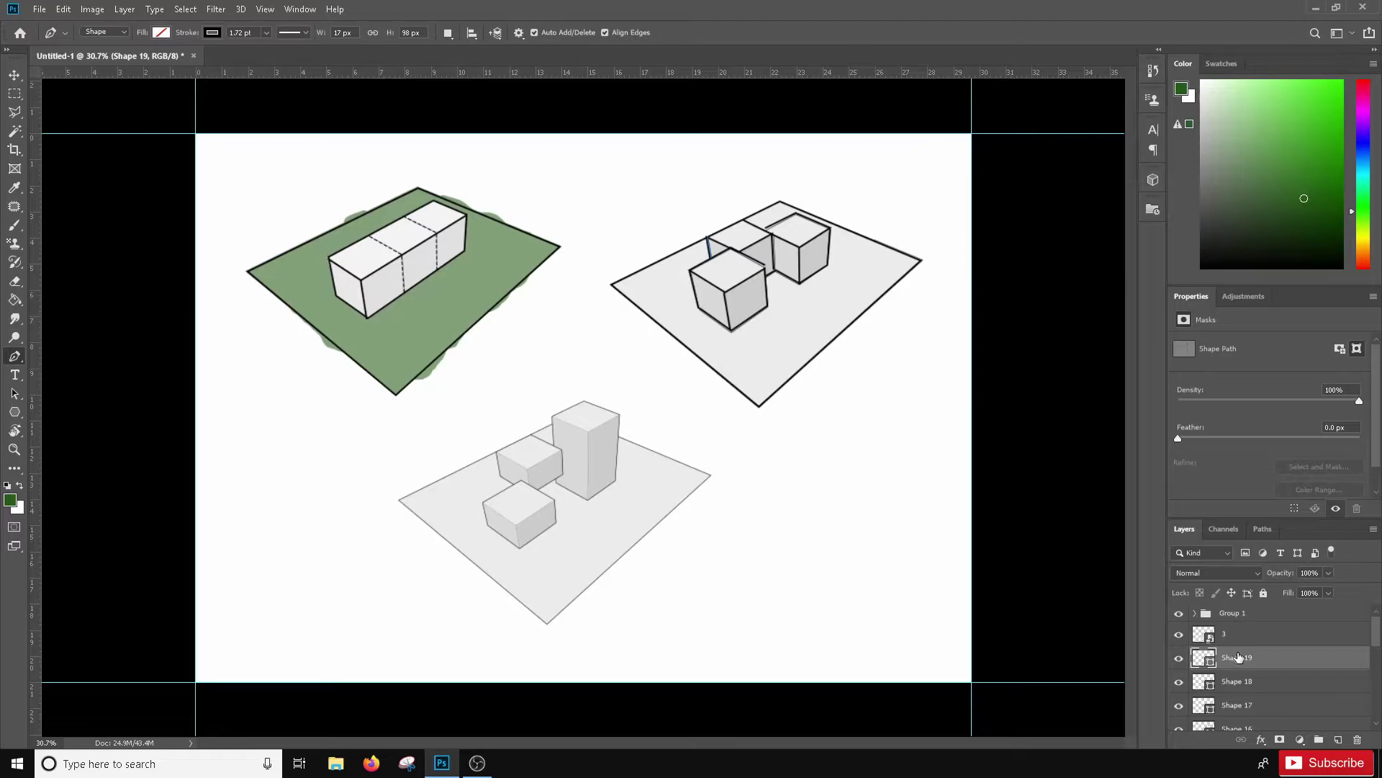
left_click(14, 75)
mouse_move(580, 166)
left_mouse_down()
mouse_move(839, 367)
mouse_move(977, 422)
left_mouse_up()
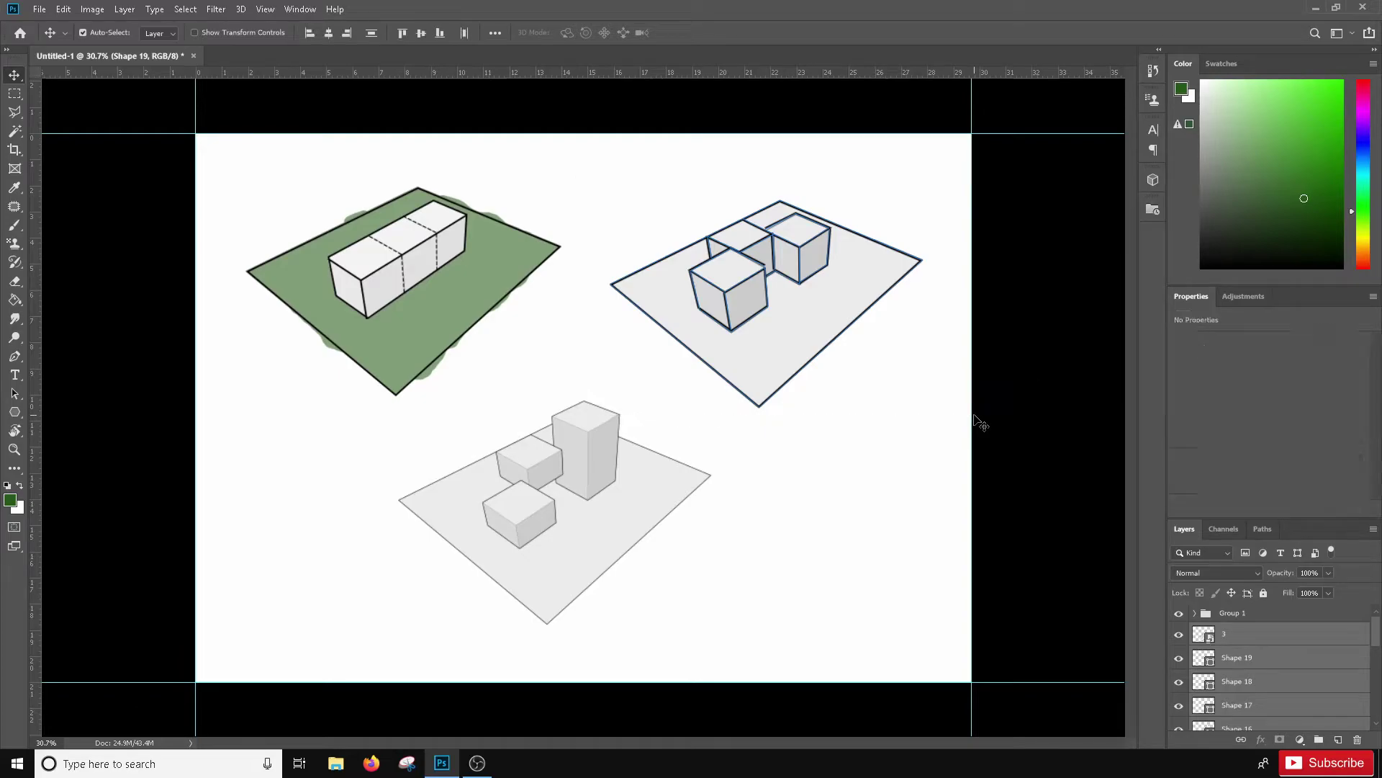
left_click(1248, 638, "ctrl")
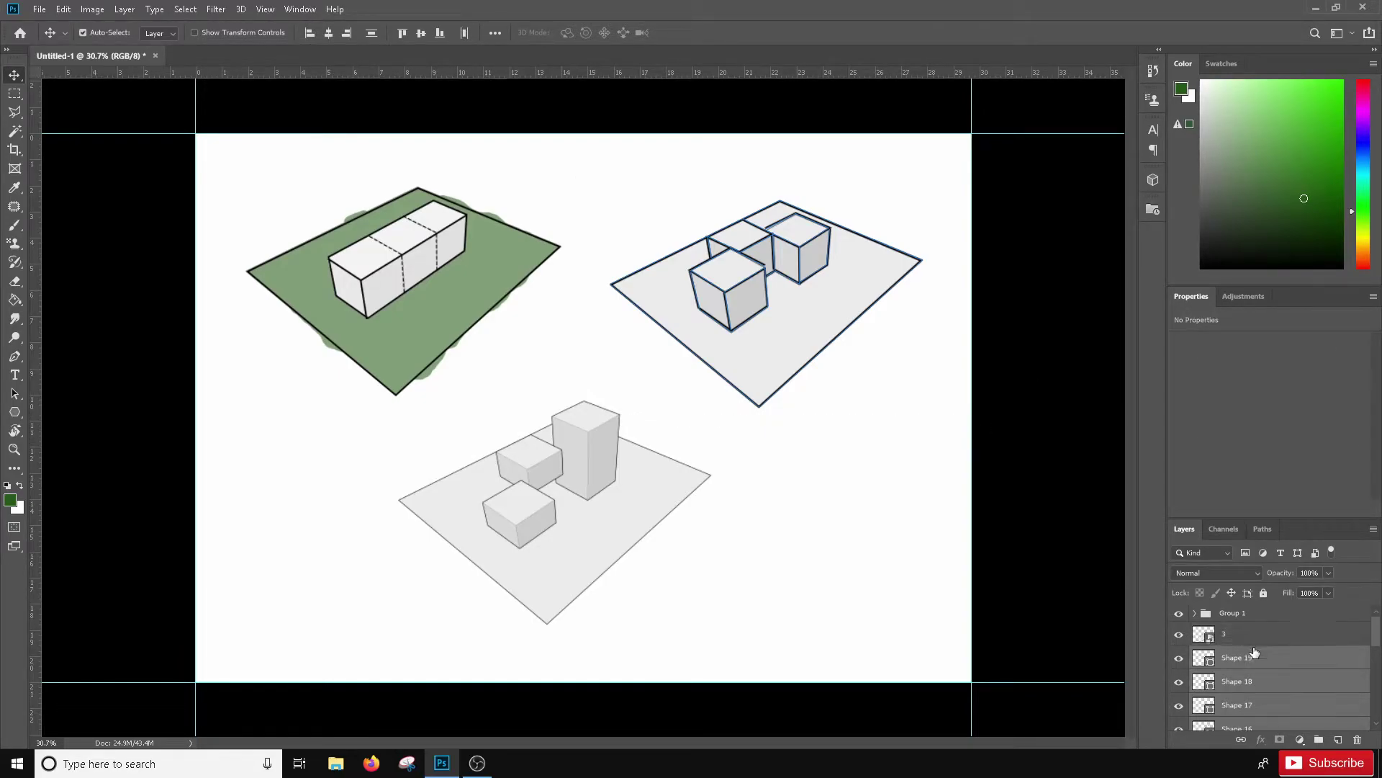
left_click_drag(1265, 669, 1319, 741)
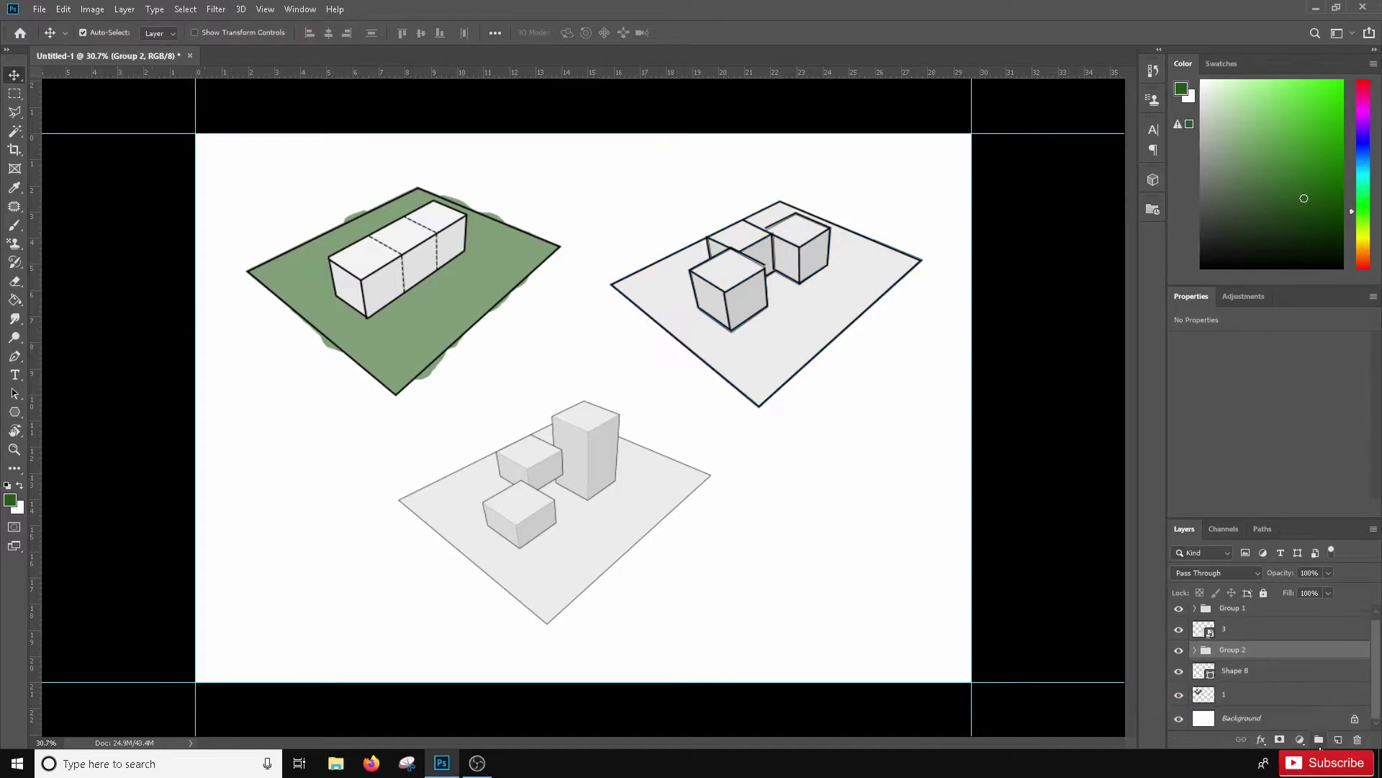
left_click_drag(1271, 649, 1263, 619)
left_click_drag(1261, 674, 1263, 635)
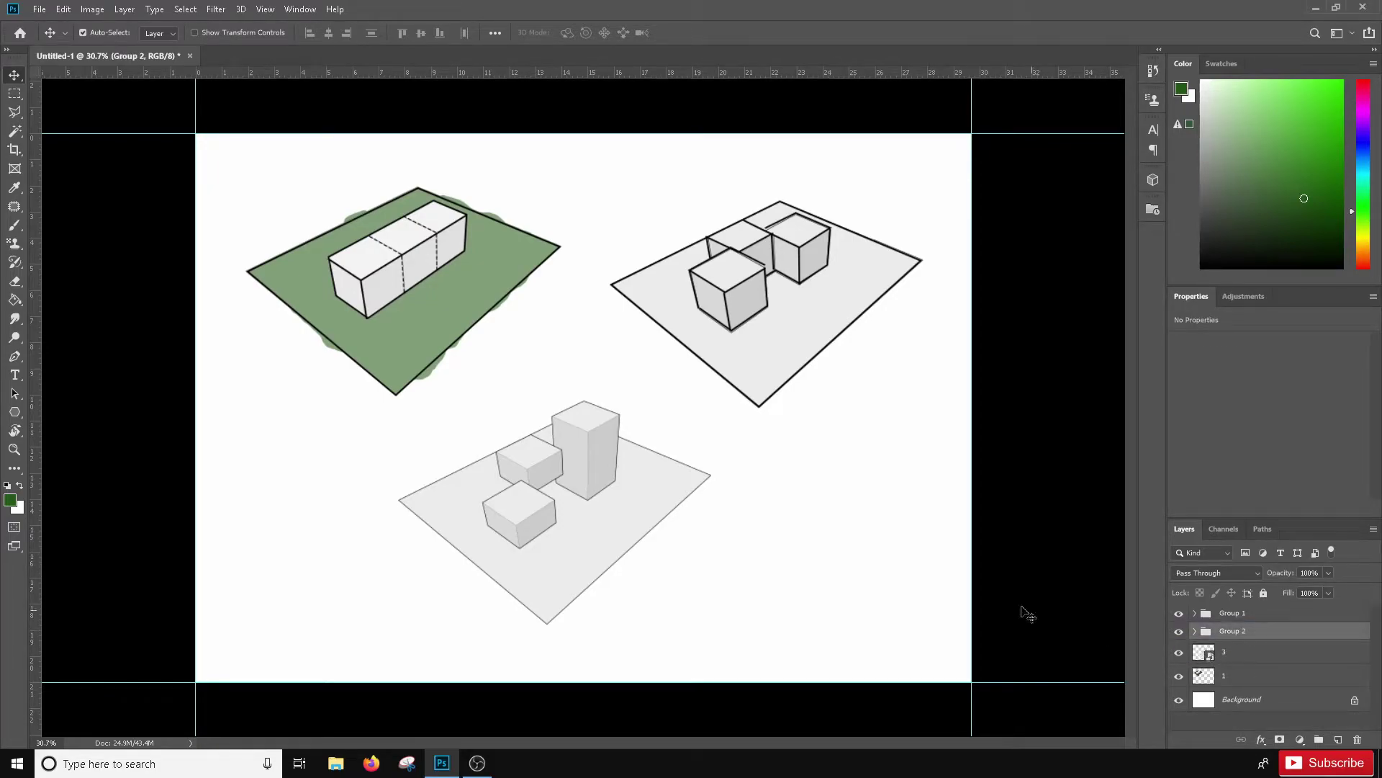
Step: Select layer 3 and trace the tower drawing's ground plane along its two front edges and the back-right edge up to the tower
scroll(740, 404, "up", 5)
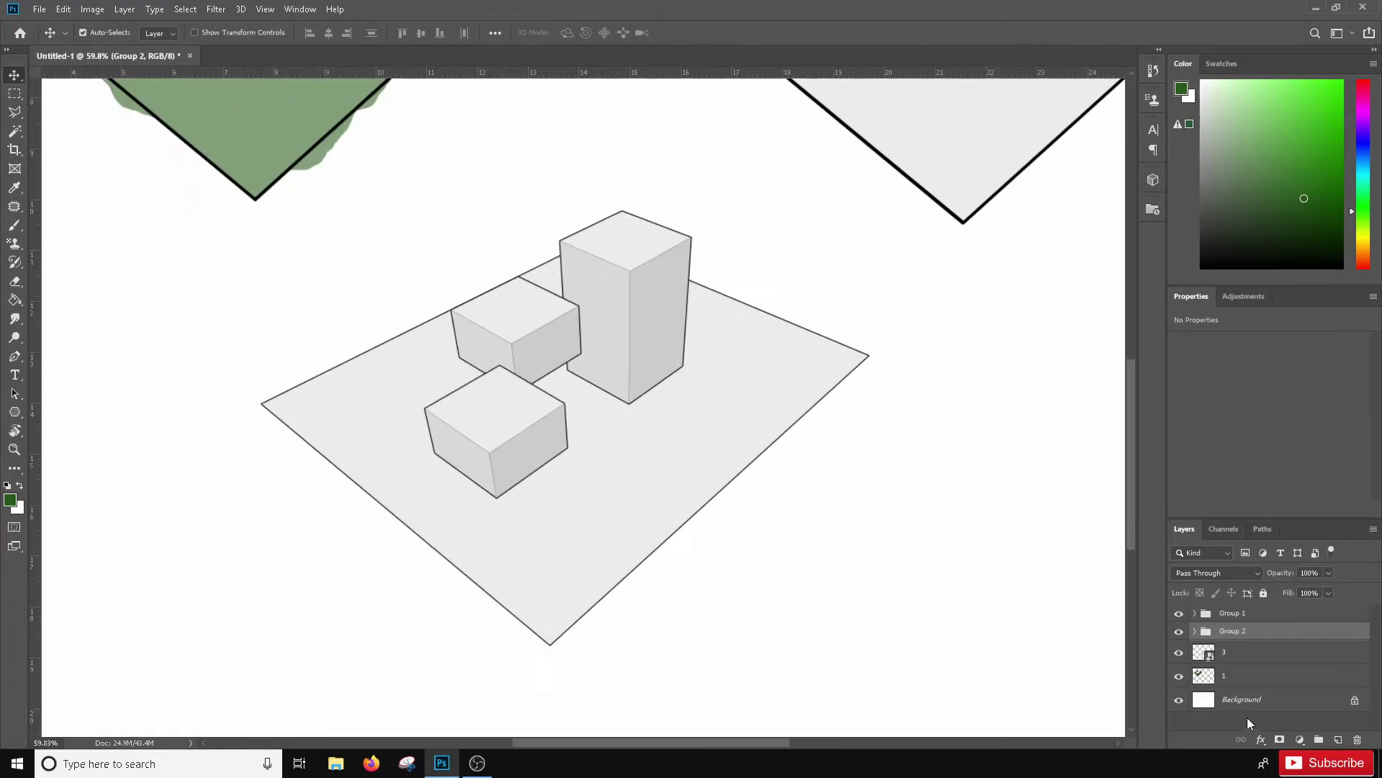
left_click(1232, 652)
scroll(419, 516, "up", 1)
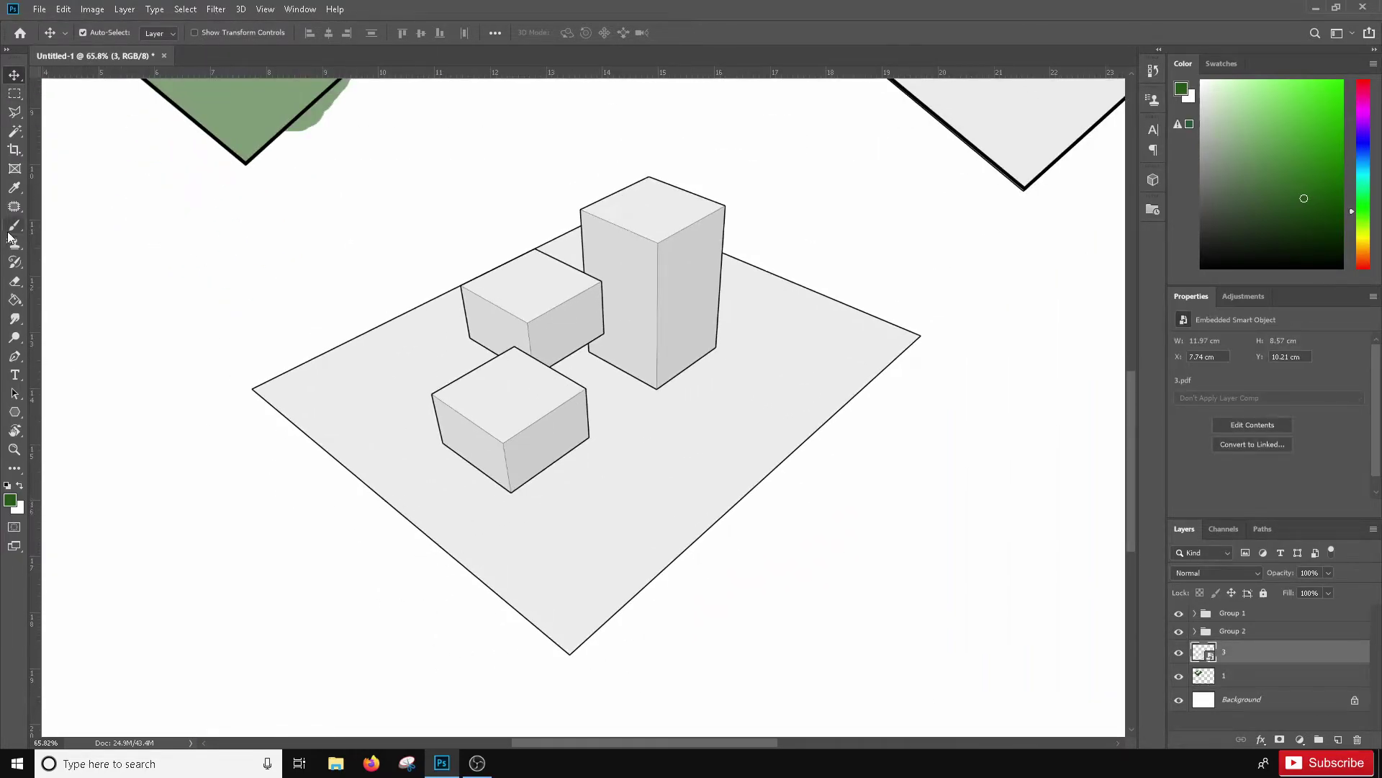
left_click(14, 356)
scroll(331, 452, "up", 3)
left_click(227, 368)
scroll(702, 673, "down", 2)
left_click(650, 683)
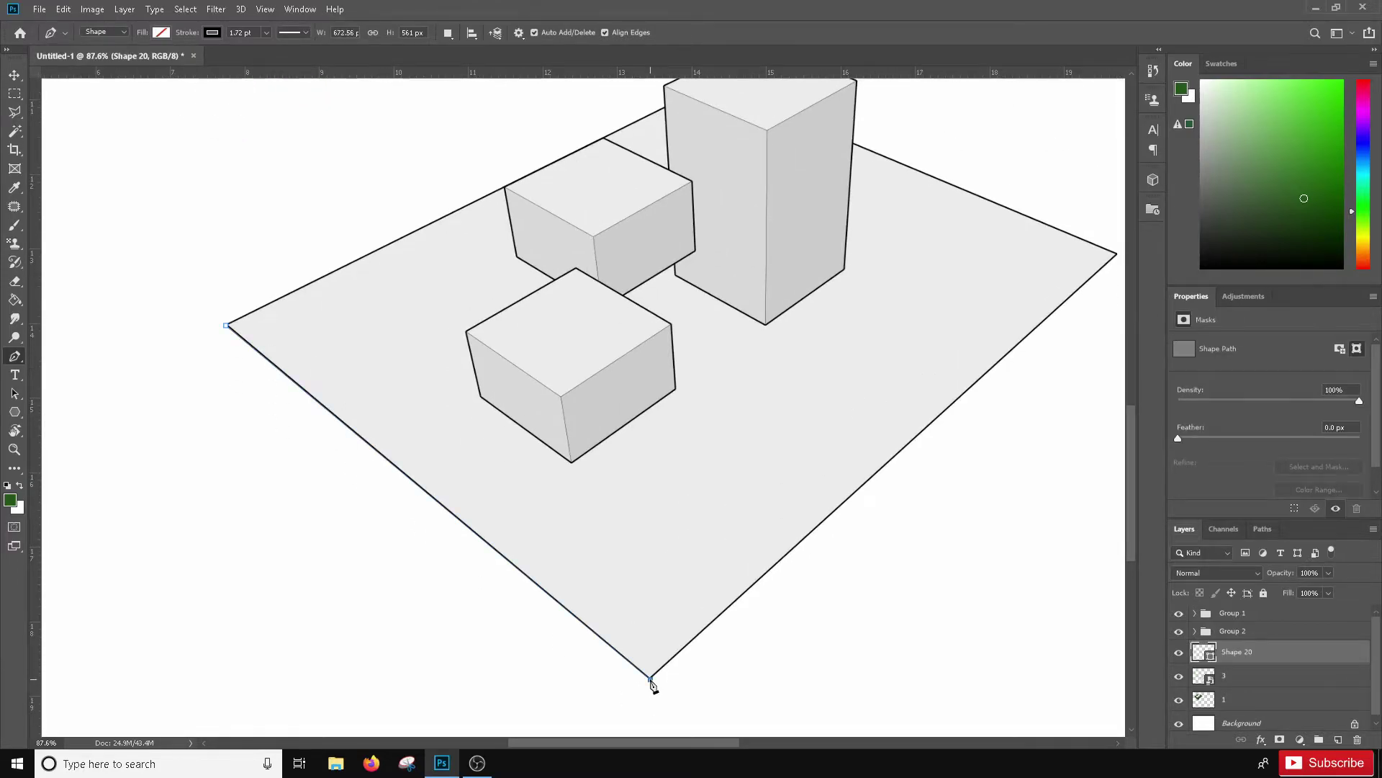
scroll(724, 609, "down", 2)
left_click(968, 389)
left_click(807, 322)
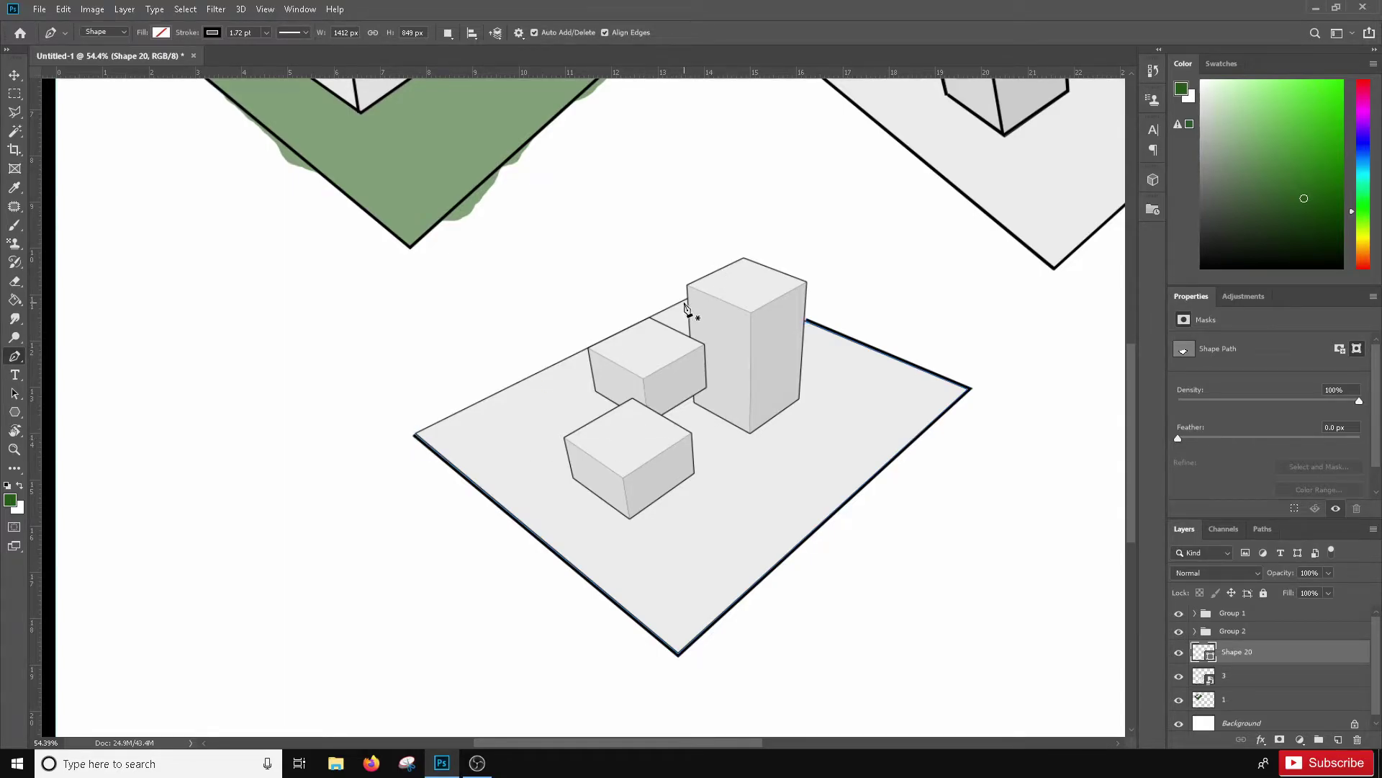
Step: Continue the ground plane outline around the tower's roof and close it at the starting corner
left_click(807, 283)
left_click(745, 256)
left_click(688, 284)
left_click(688, 298)
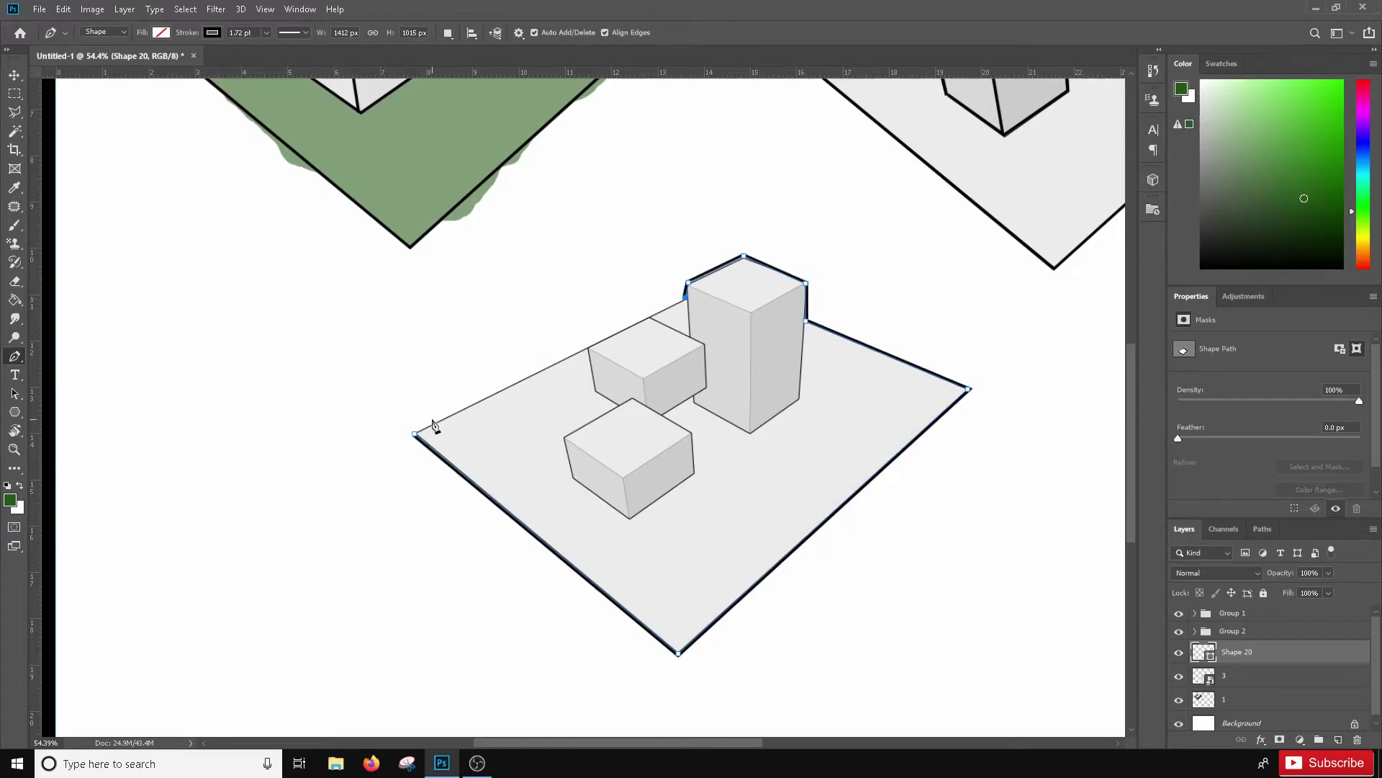
left_click(416, 434)
Step: Trace the front low box's left and upper-left edges, continuing up to the left side of the low box behind it
left_click(572, 477)
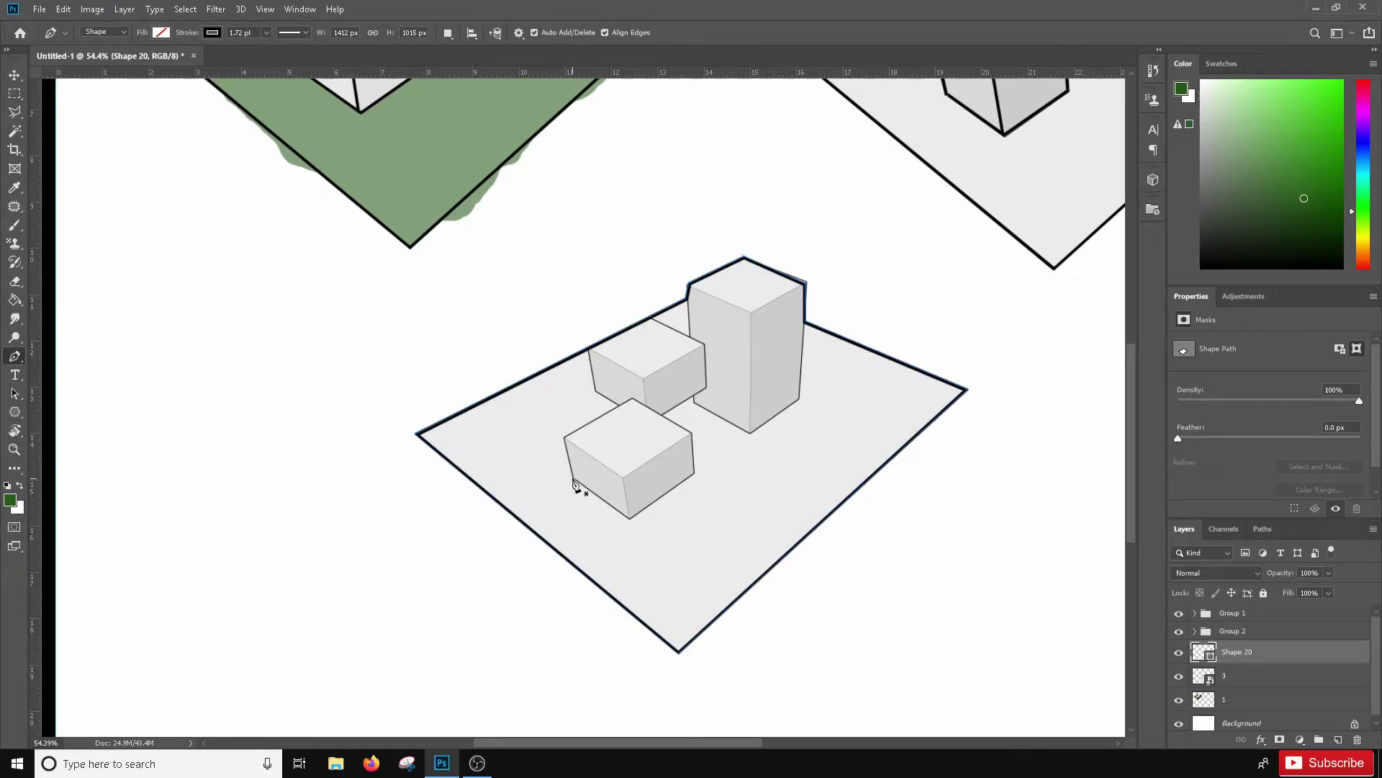
left_click(565, 437)
left_click(631, 399)
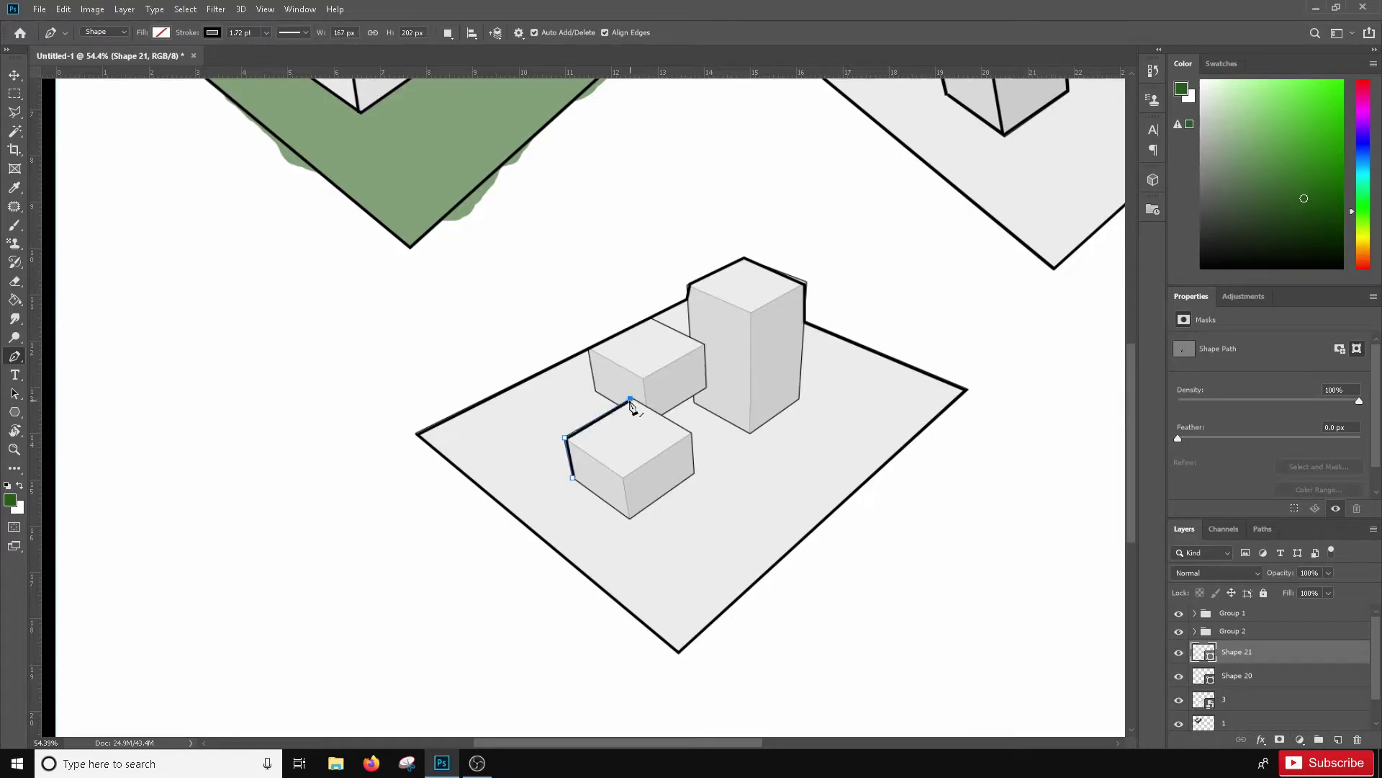
key("ctrl+z")
left_click(619, 407)
left_click(595, 391)
key("Escape")
Step: Outline the rear low box's back top edge, right side and base, ending around the front box's back corner
left_click(650, 317)
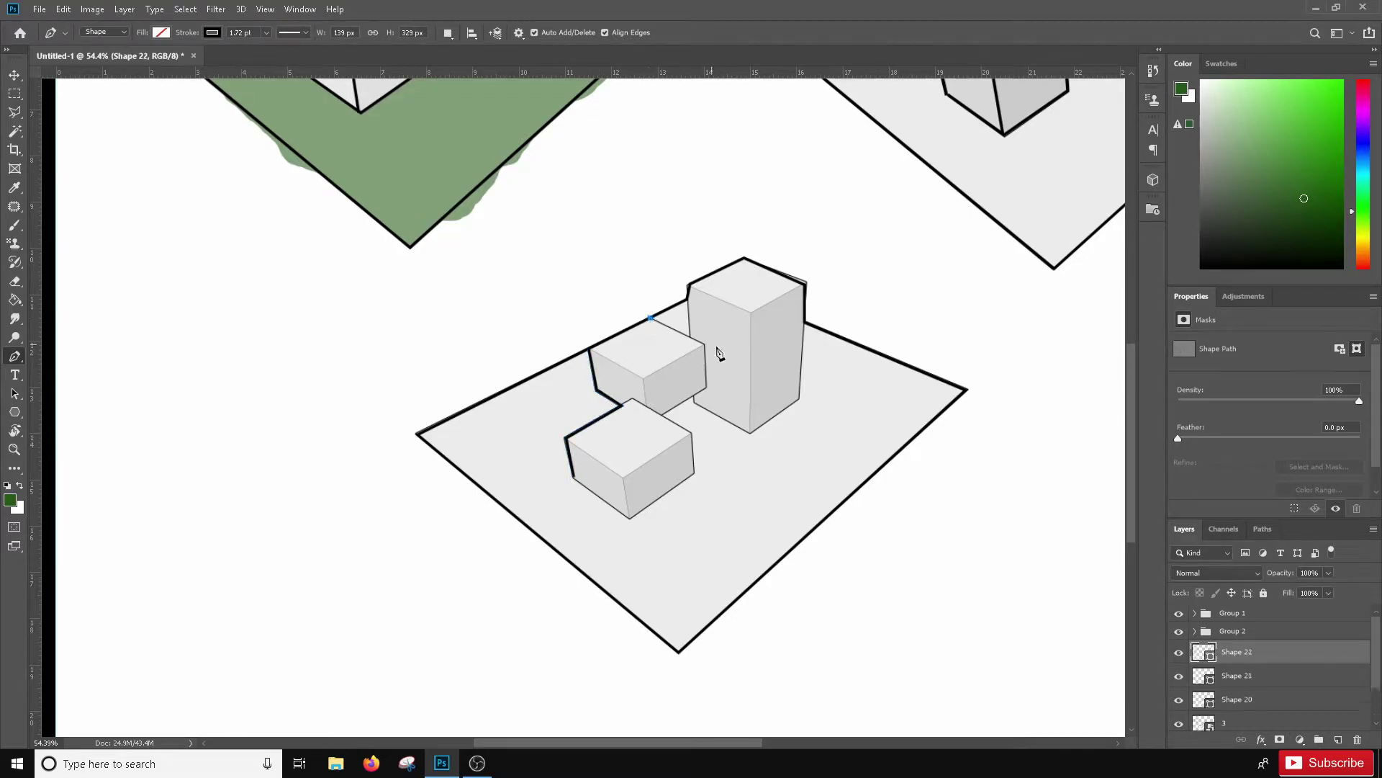
left_click(704, 344)
left_click(707, 388)
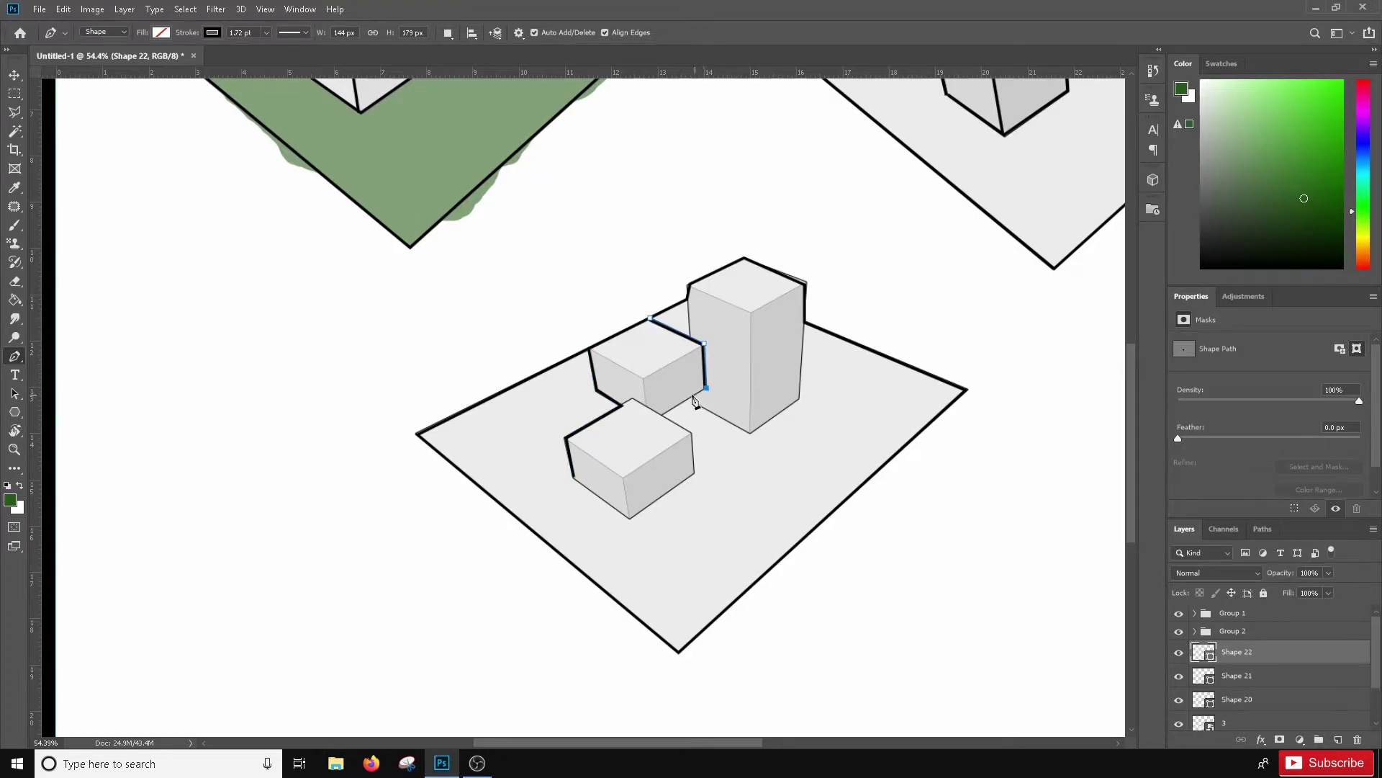
left_click(661, 415)
left_click(633, 397)
left_click(623, 403)
key("Escape")
Step: Draw the rear low box's nearest vertical edge and its front top edges
left_click(648, 402)
left_click(644, 379)
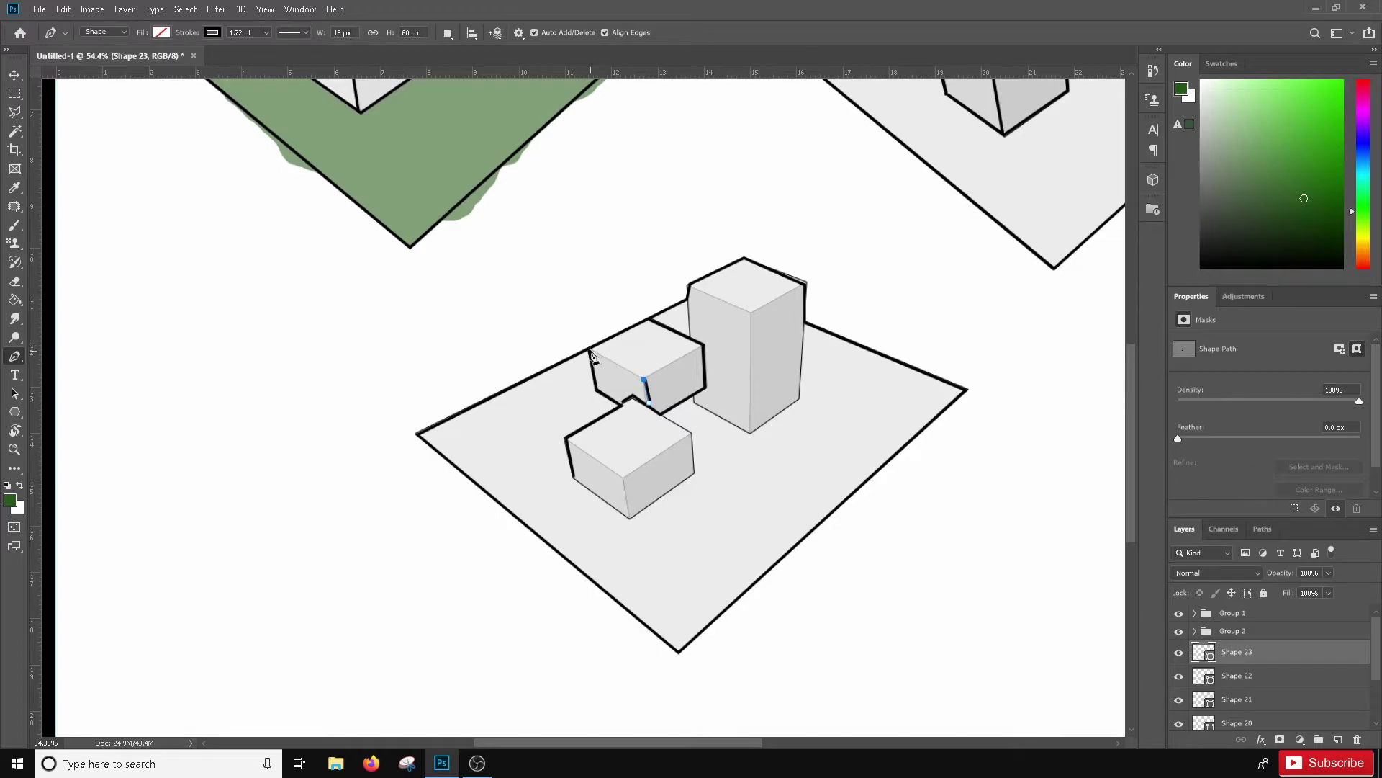
key("Escape")
left_click(644, 380)
left_click(704, 347)
key("Escape")
Step: Trace the two front edges of the tower's roof with one open pen line
left_click(689, 288)
left_click(751, 314)
left_click(805, 284)
key("Escape")
Step: Outline the tower's nearest vertical edge, its right base and right side, and its left base edge
left_click(751, 315)
left_click(749, 433)
left_click(799, 398)
left_click(807, 325)
key("Escape")
left_click(695, 395)
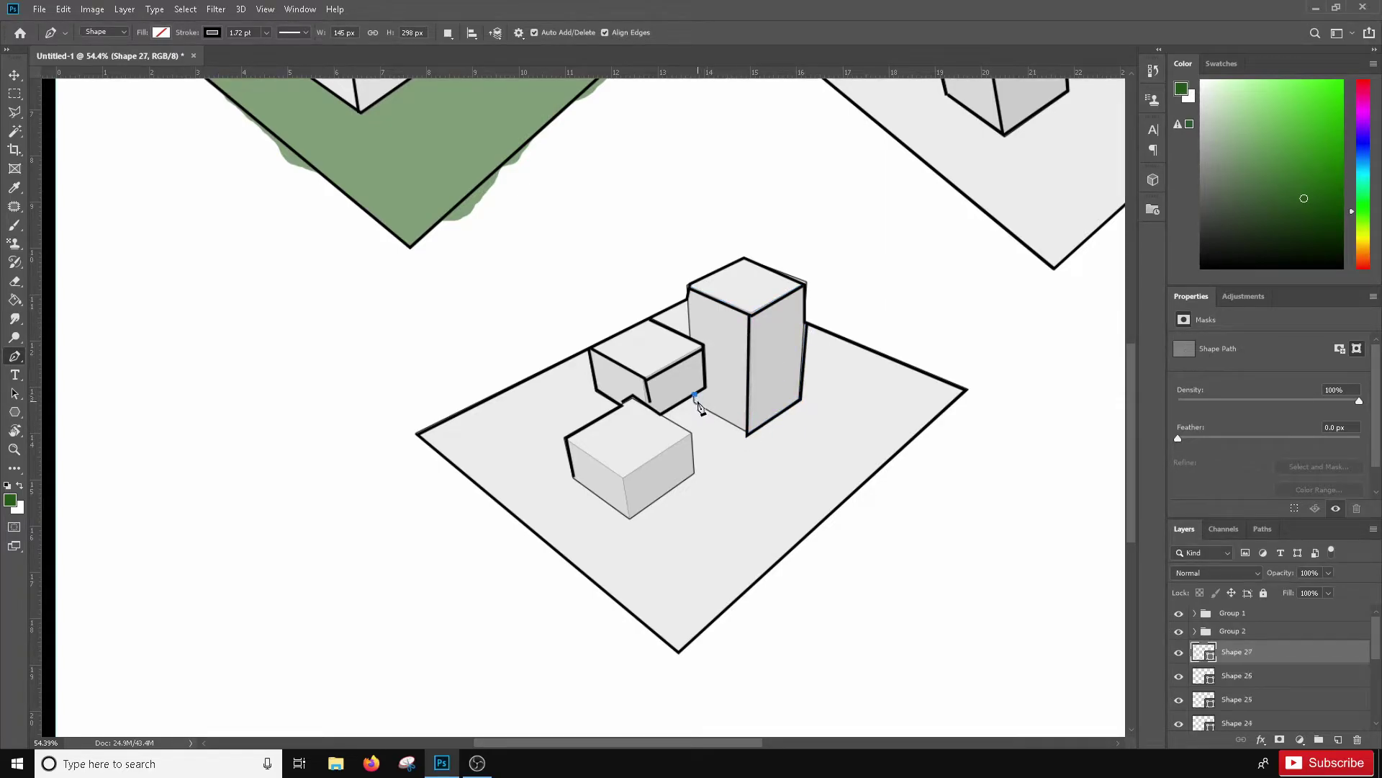
left_click(745, 435)
key("Escape")
Step: Trace the remaining top-face edges of the front low box
left_click(661, 416)
left_click(692, 433)
left_click(621, 477)
left_click(567, 441)
key("Escape")
Step: Outline the front low box's base and right side, and add the vertical edge at its nearest corner
left_click(571, 476)
left_click(631, 518)
left_click(694, 474)
left_click(693, 434)
key("Escape")
left_click(631, 514)
left_click(622, 475)
key("Escape")
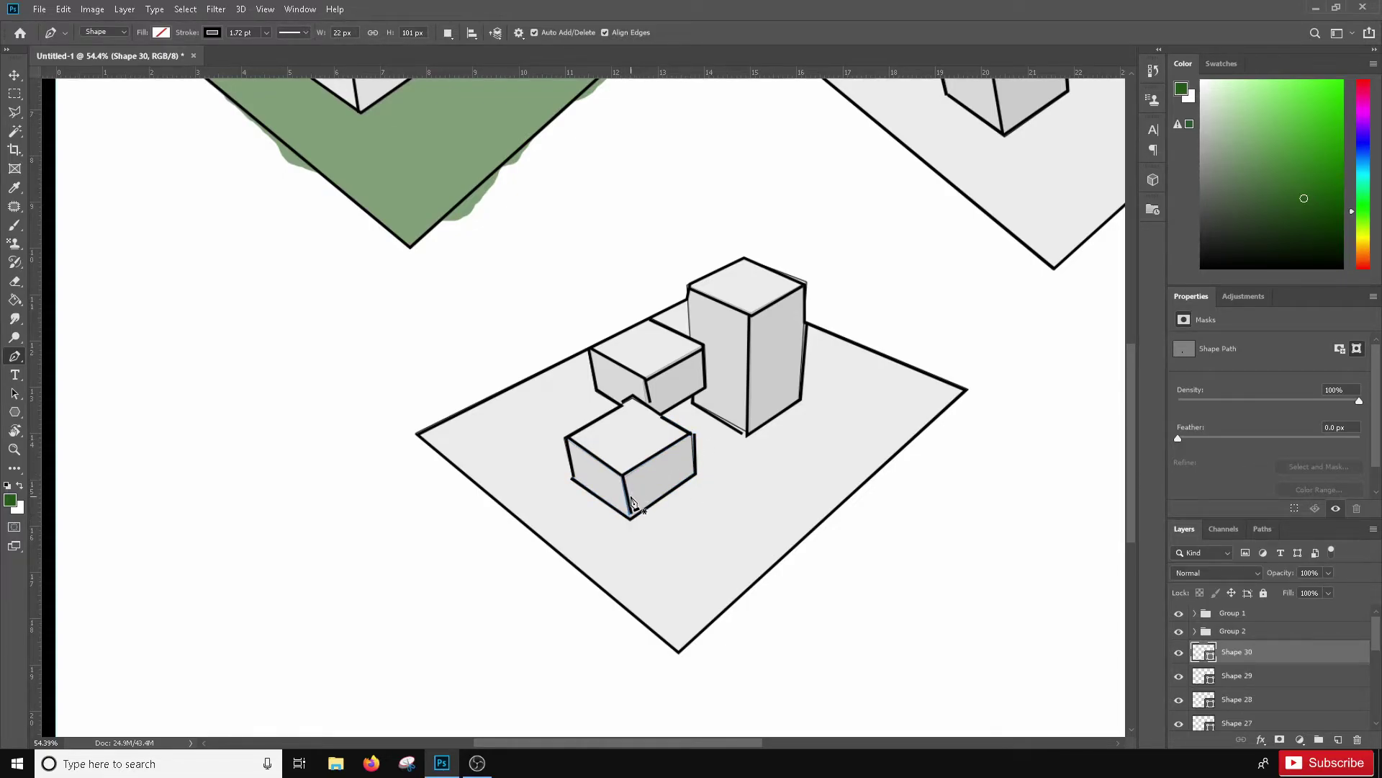
Step: Select all outlines and the image of the third diagram and put them together in one layer group
scroll(652, 493, "down", 5)
scroll(653, 493, "up", 4)
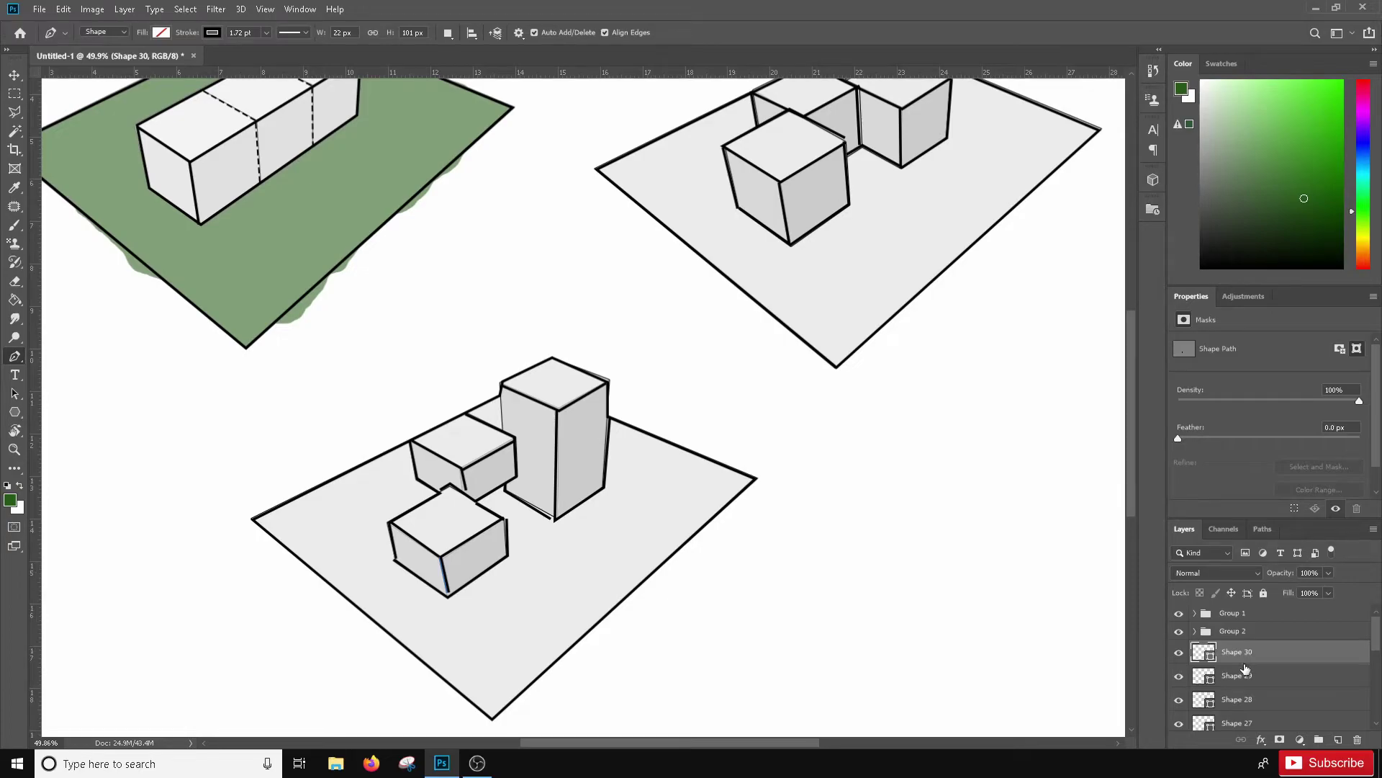
left_click(15, 75)
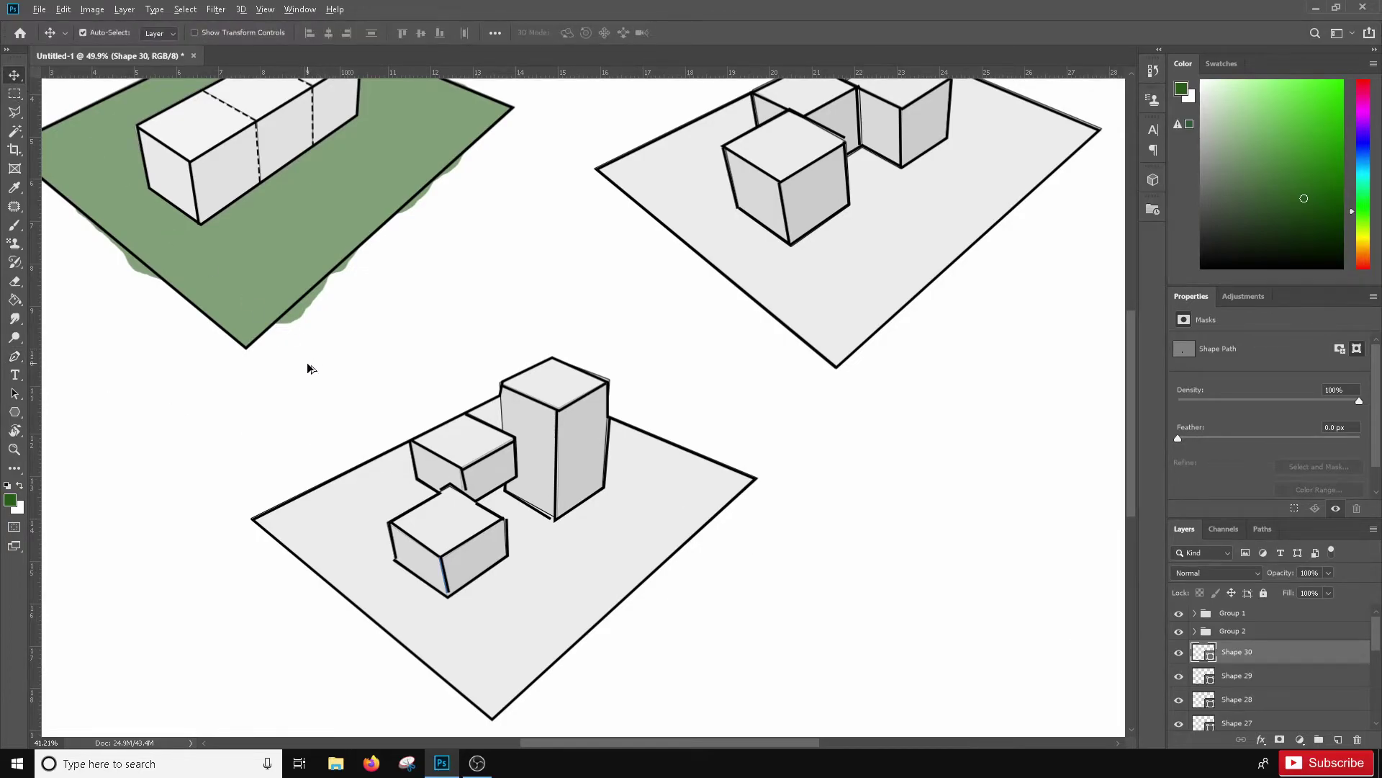
scroll(275, 402, "down", 4)
mouse_move(273, 402)
left_mouse_down()
mouse_move(569, 558)
mouse_move(744, 707)
left_mouse_up()
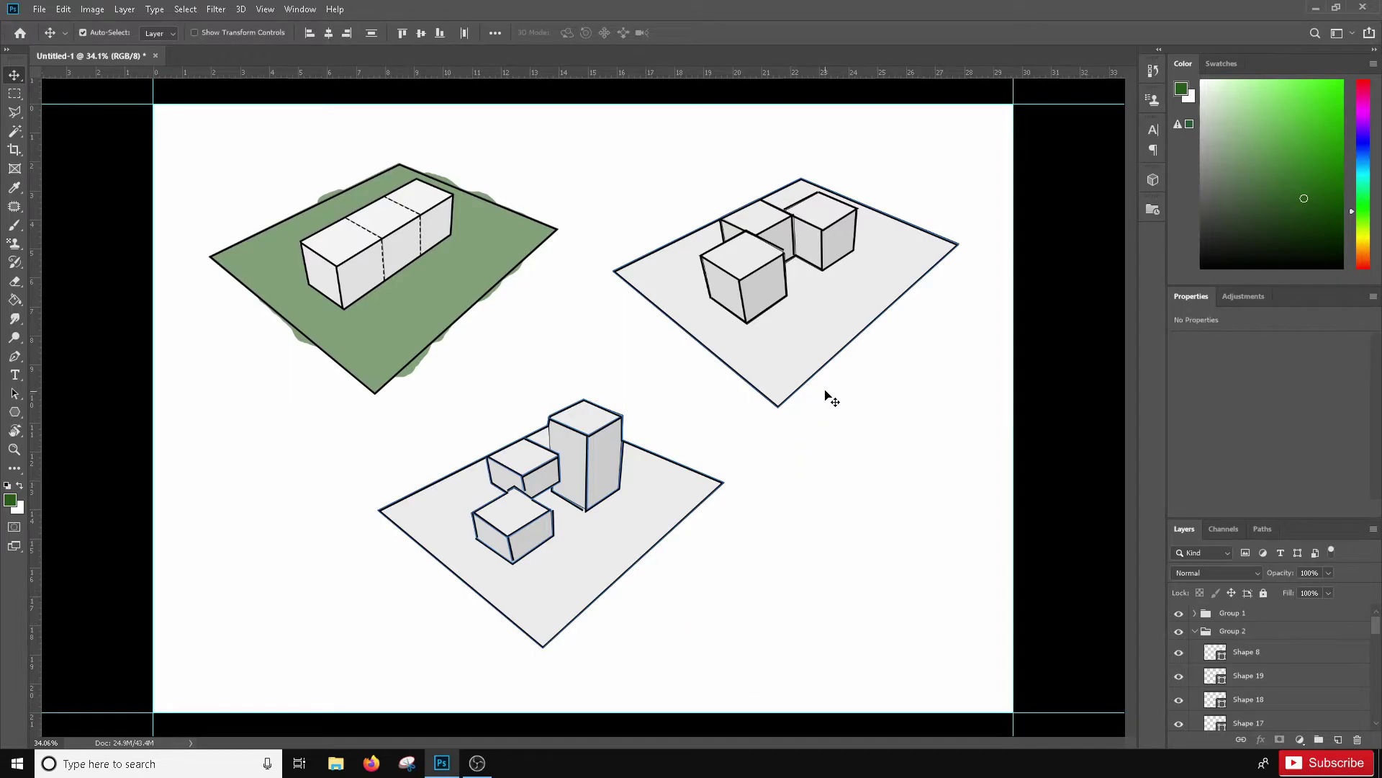
left_click(861, 430)
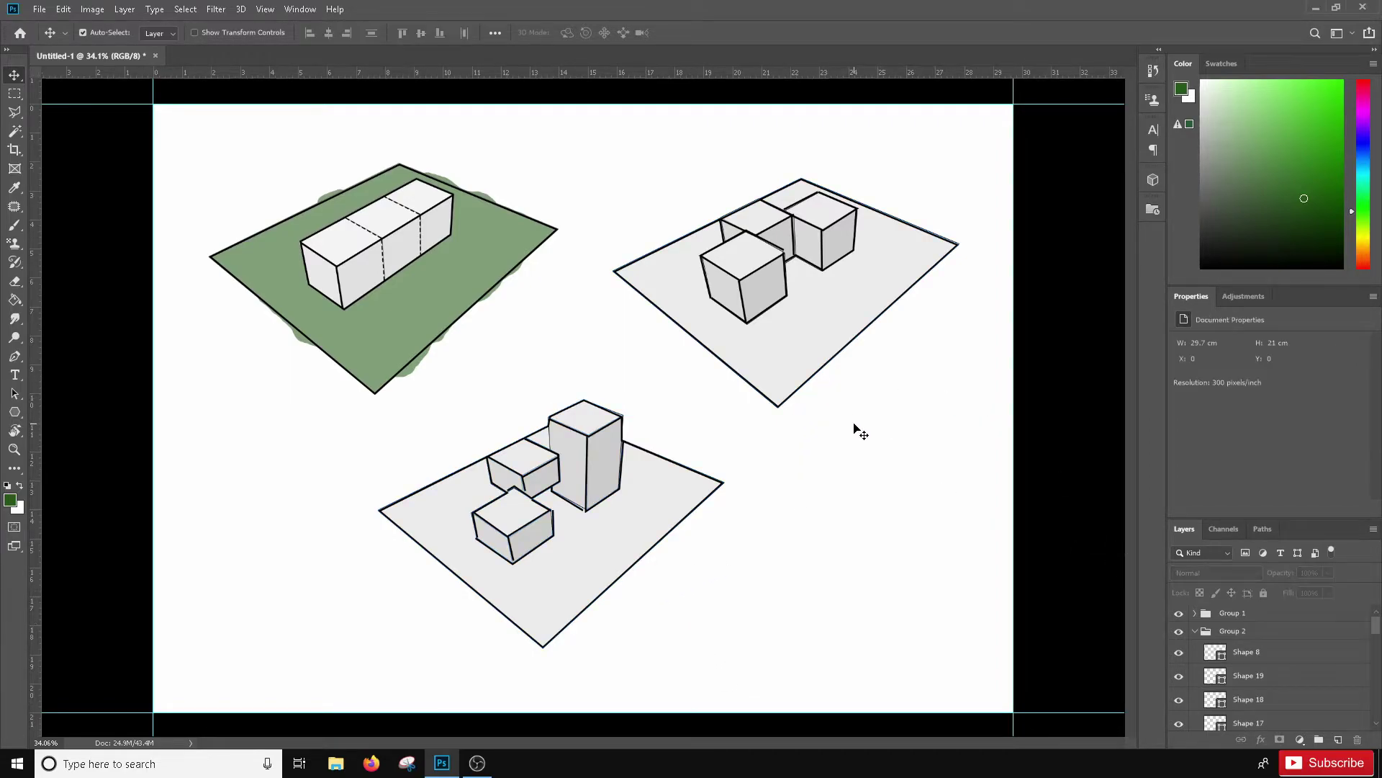
mouse_move(311, 423)
left_mouse_down()
mouse_move(664, 631)
mouse_move(699, 684)
left_mouse_up()
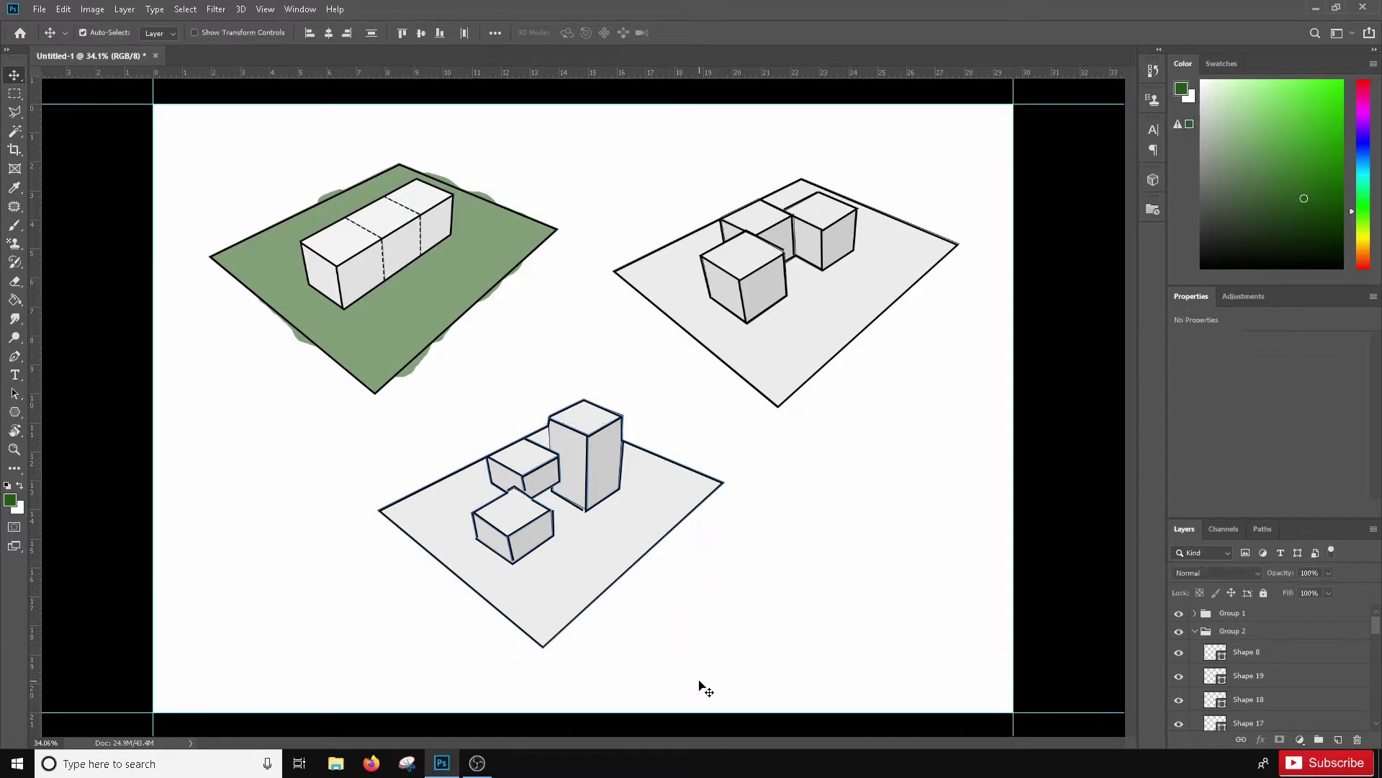
scroll(650, 597, "down", 7)
scroll(601, 532, "up", 4)
scroll(1253, 674, "down", 7)
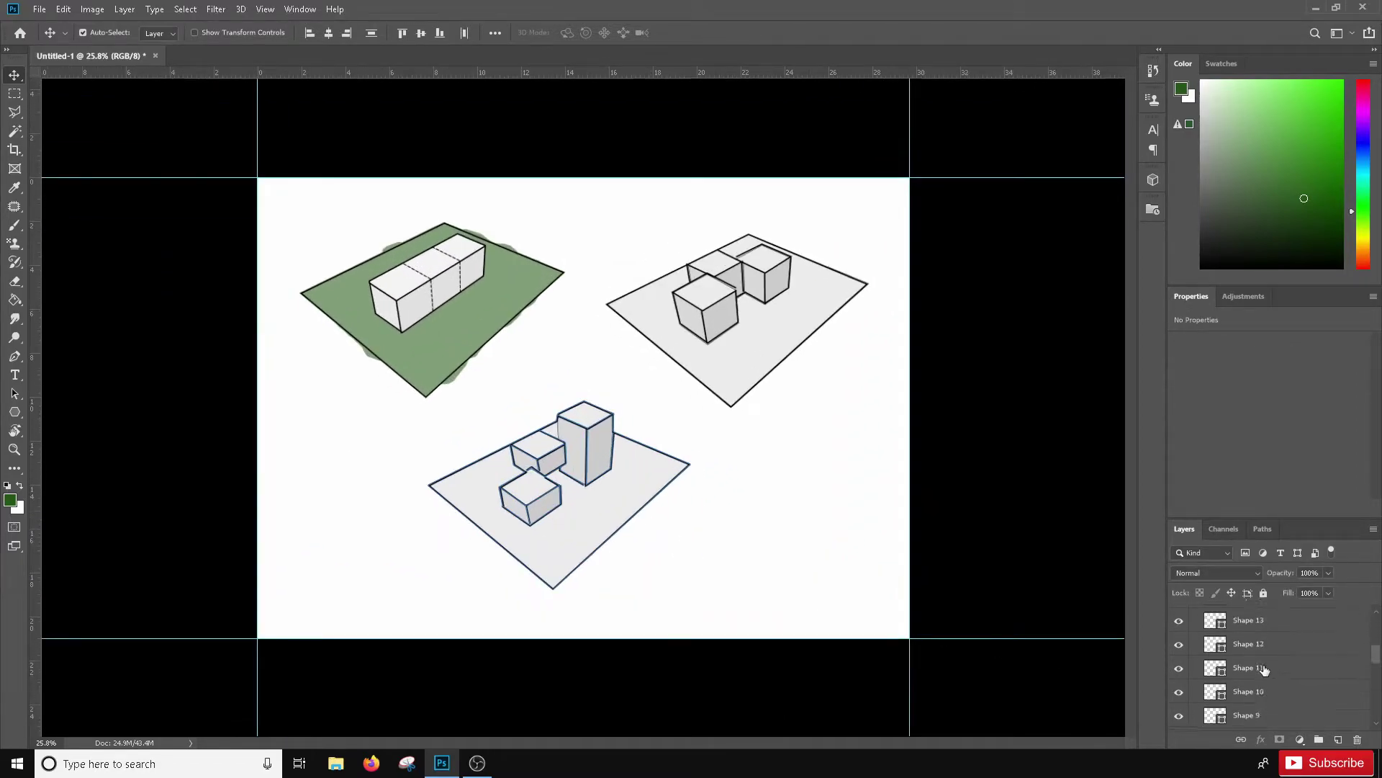
scroll(1264, 670, "down", 5)
left_click_drag(1258, 643, 1320, 739)
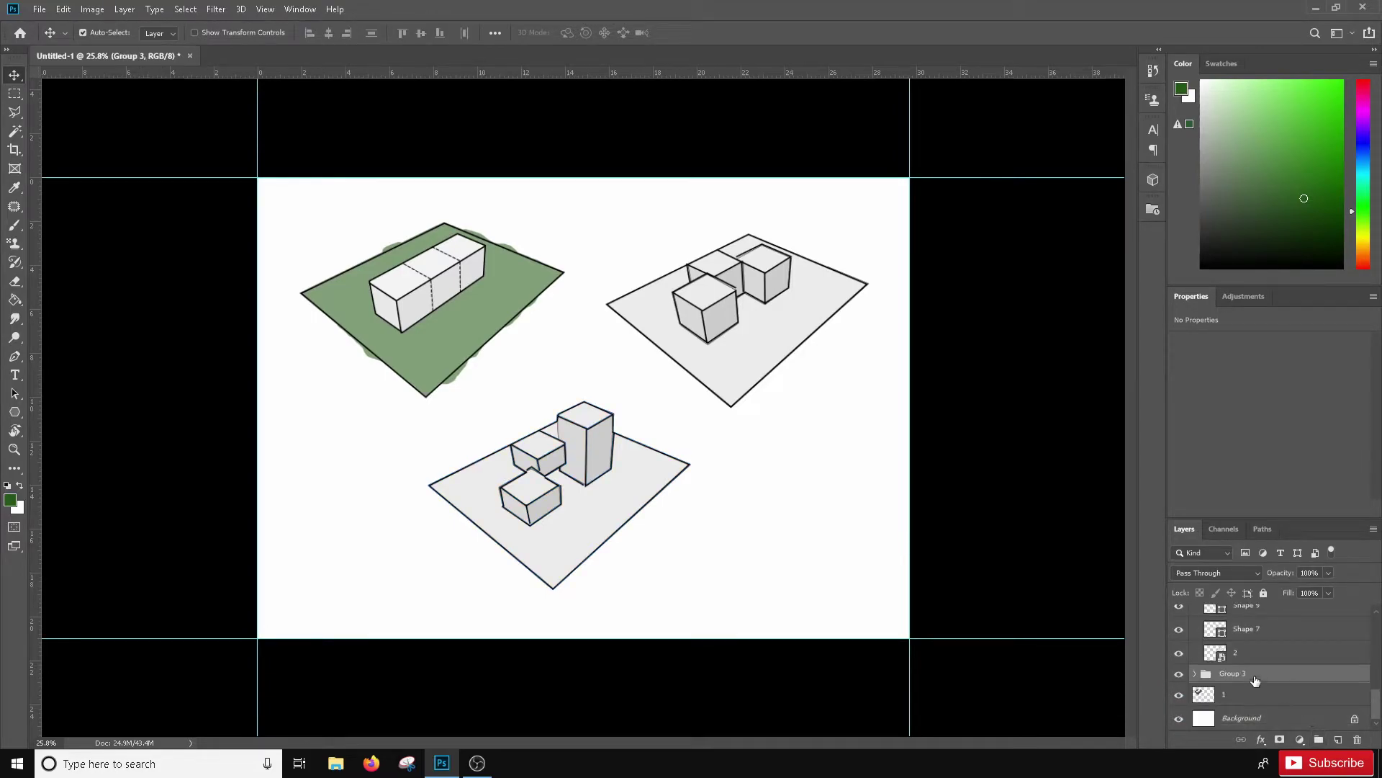
Step: Group the second diagram's outline and image layers, and move that group above the Shape 8 layer
scroll(1269, 664, "up", 2)
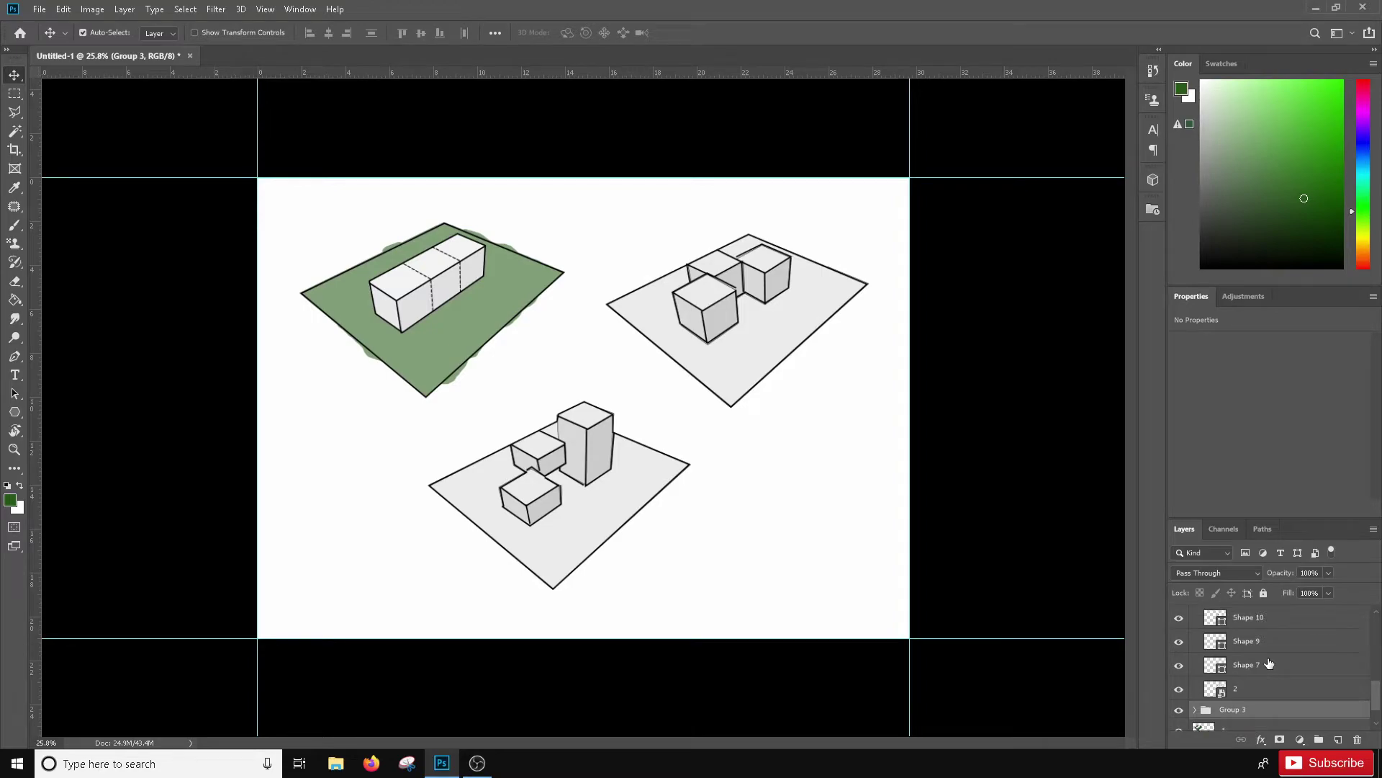
left_click(1268, 663)
left_click_drag(587, 201, 884, 383)
left_click_drag(1266, 655, 1338, 740)
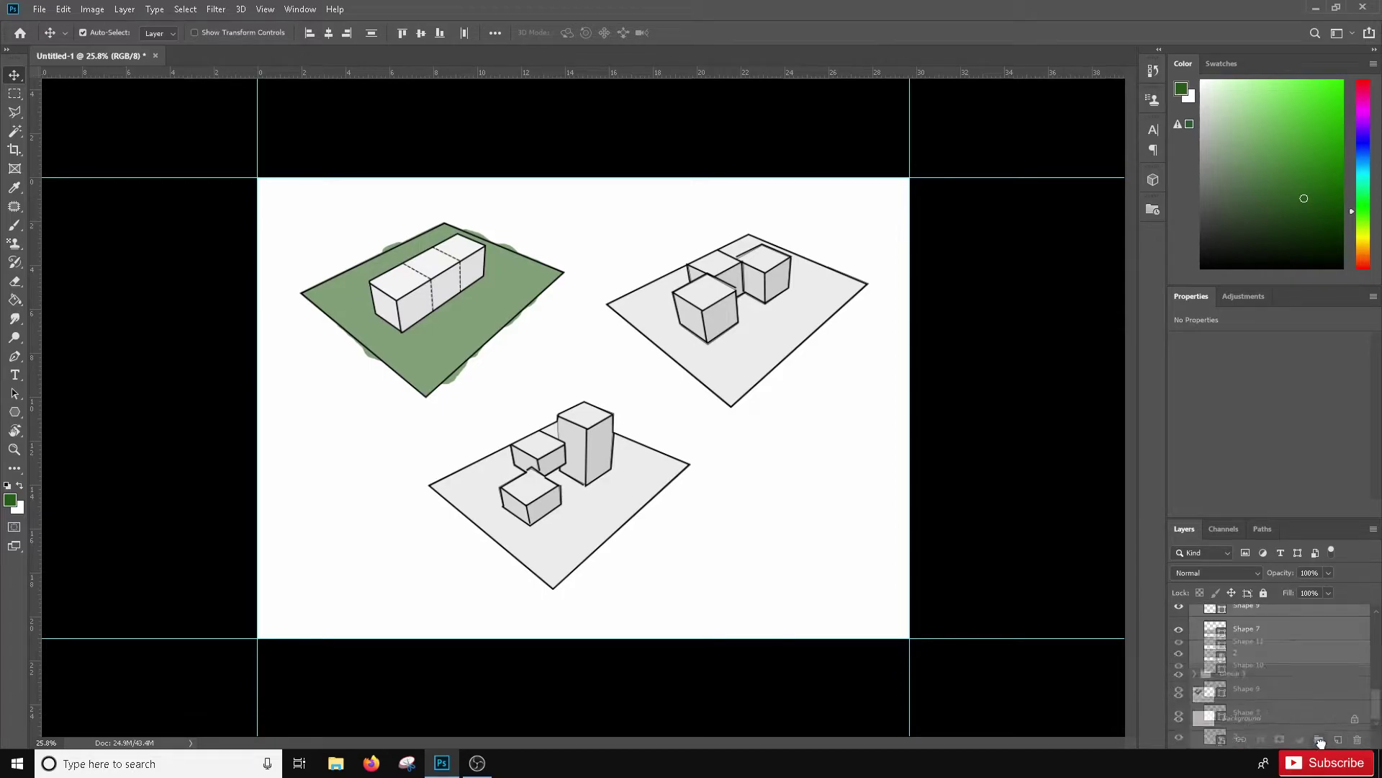
left_click(1278, 660)
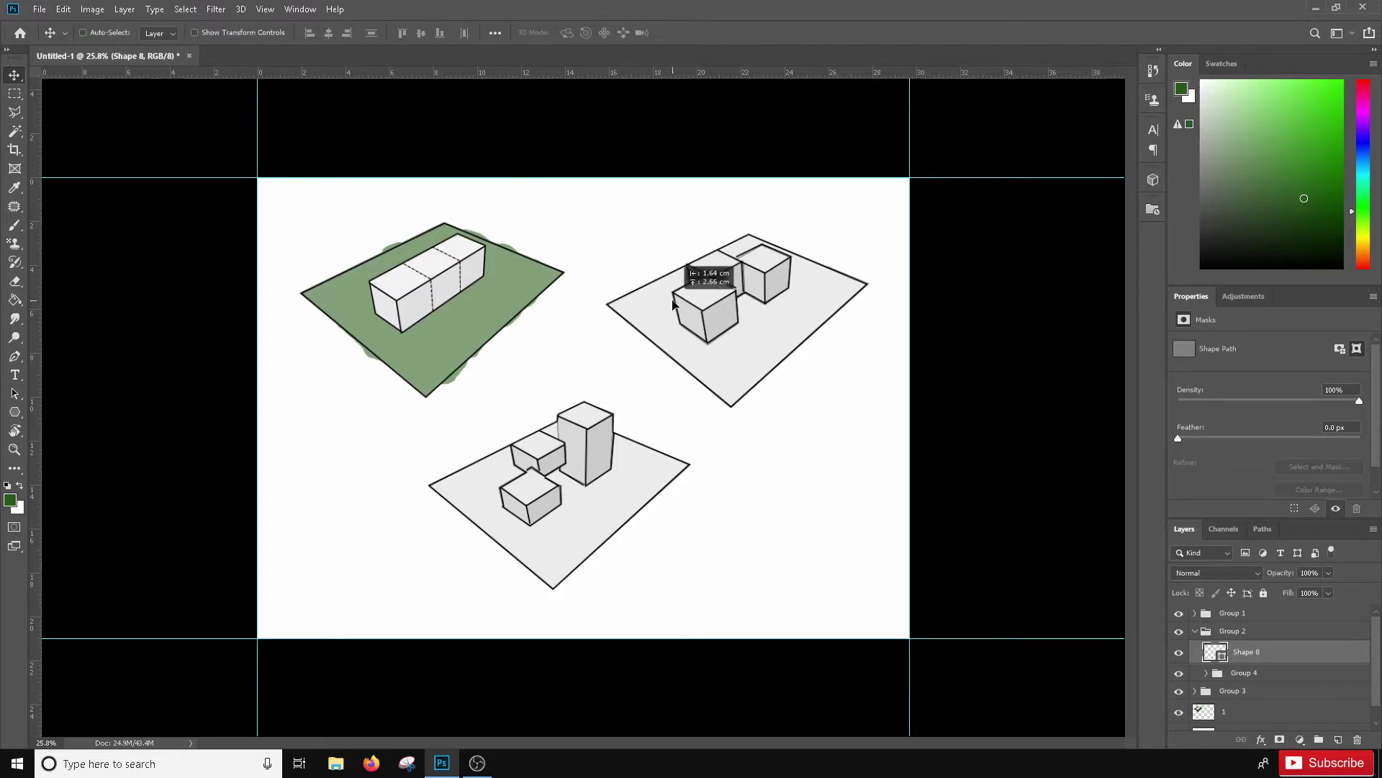
left_click_drag(1268, 682, 1272, 645)
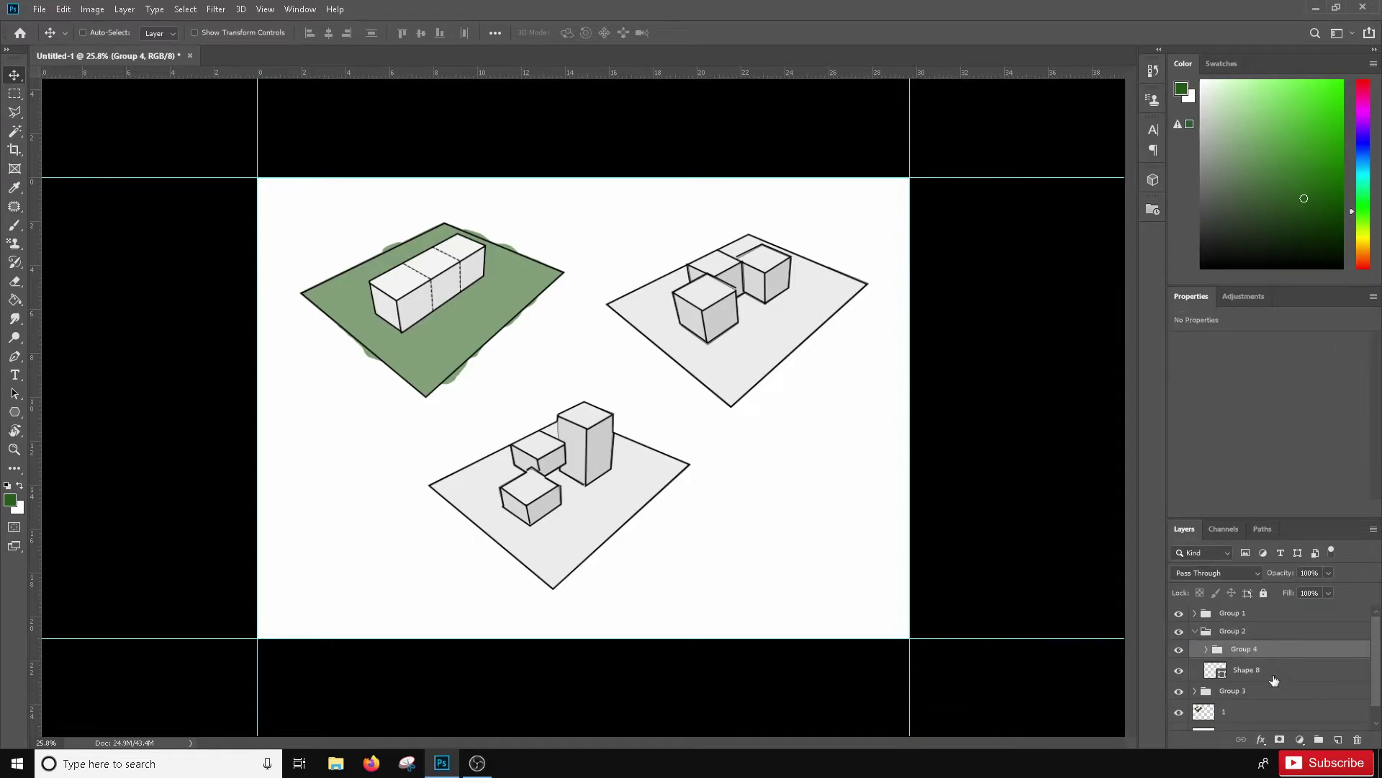
Step: Rasterize the third diagram's image layer and fill its ground plane with the dark green foreground colour
scroll(1271, 678, "down", 1)
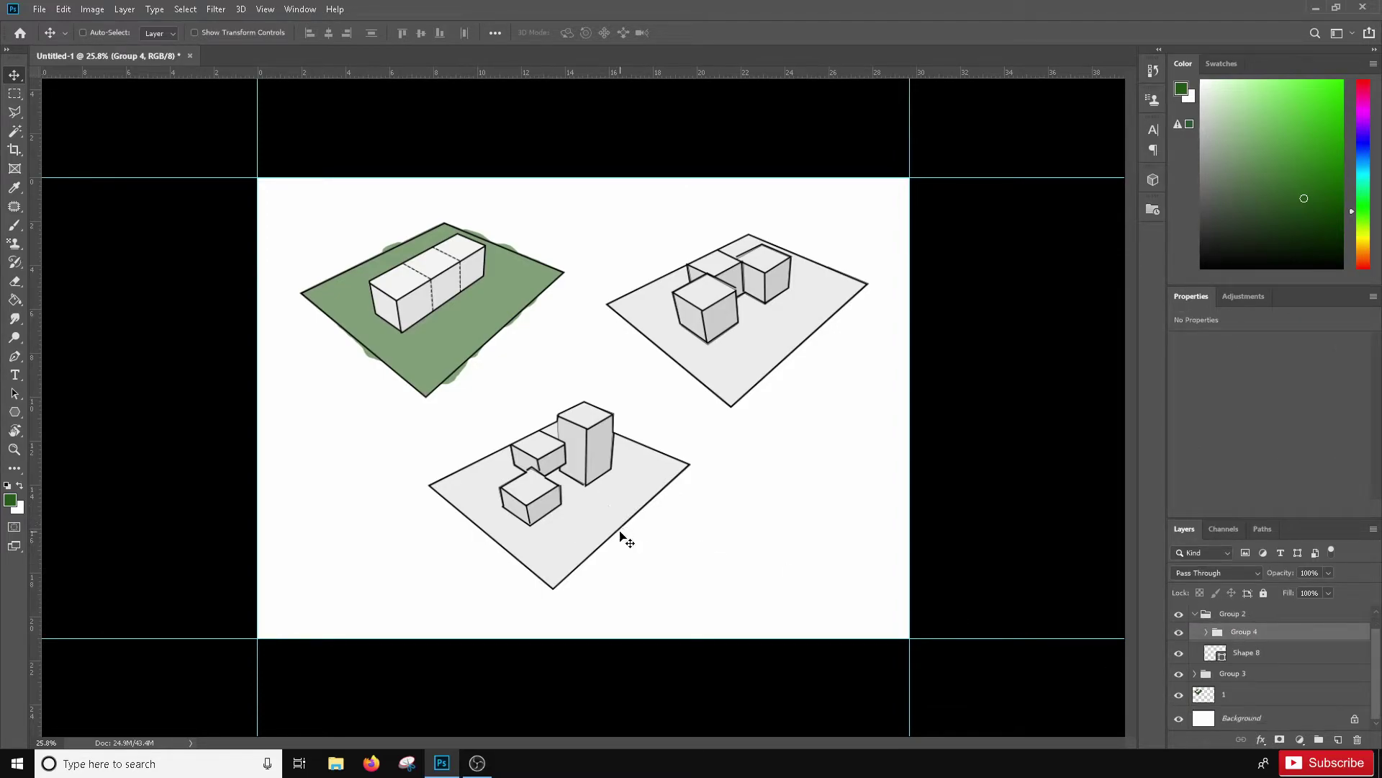
scroll(617, 542, "up", 1)
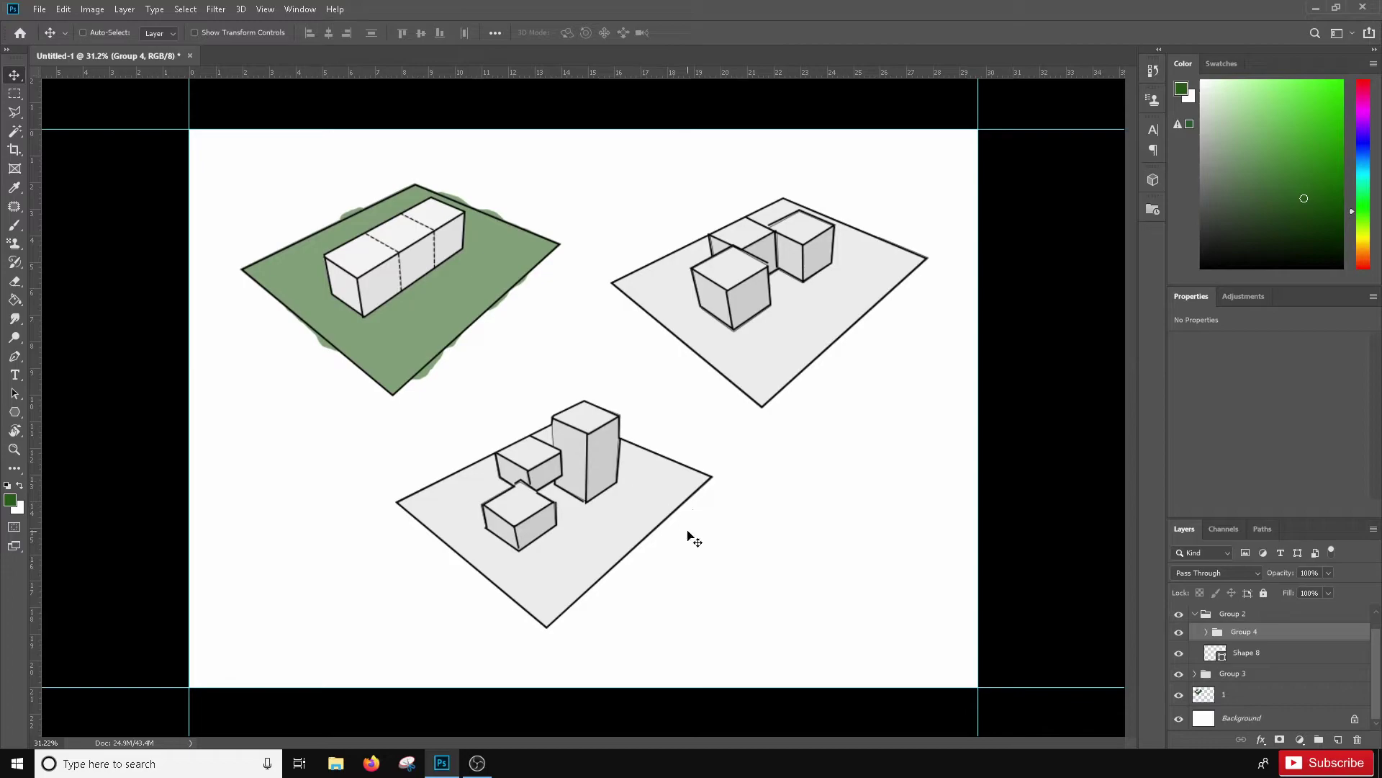
left_click(83, 33)
left_click(591, 549)
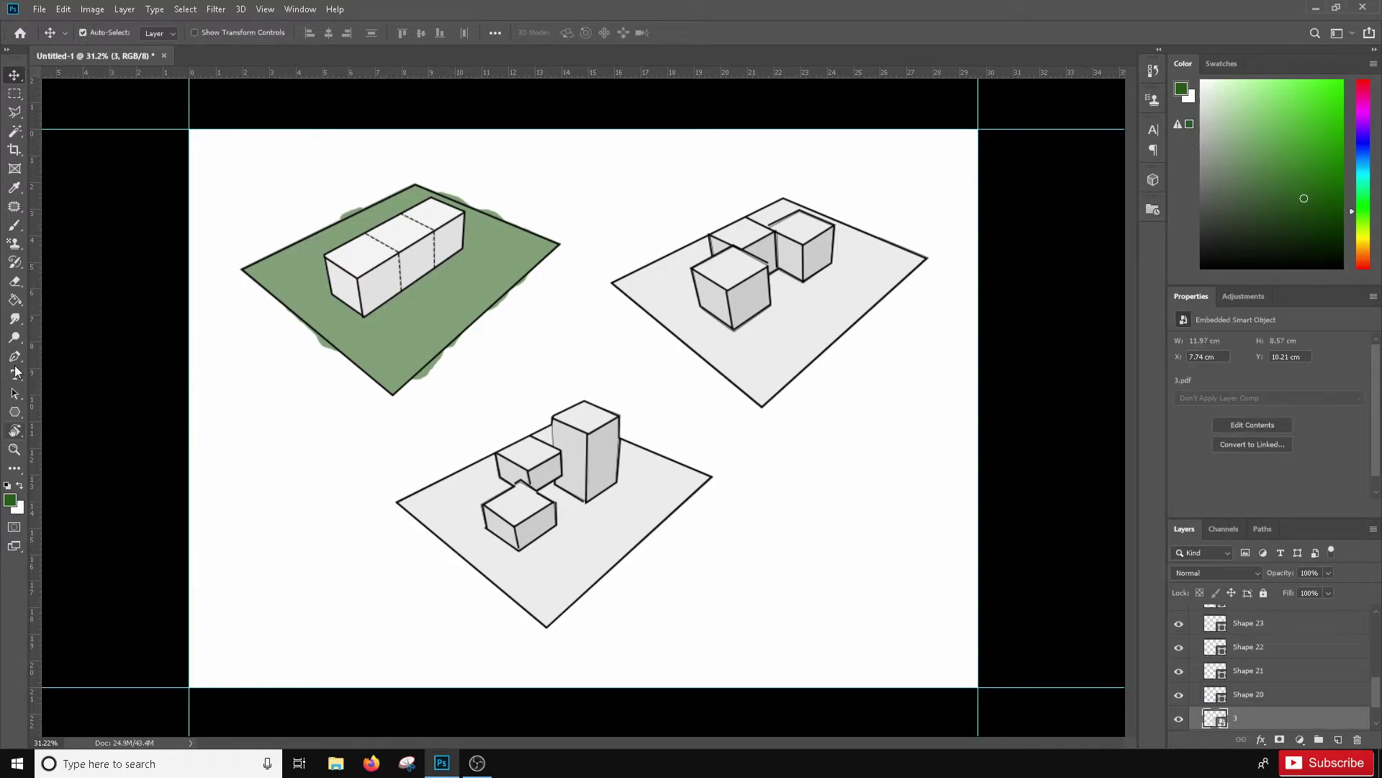
left_click(13, 301)
left_click(564, 578)
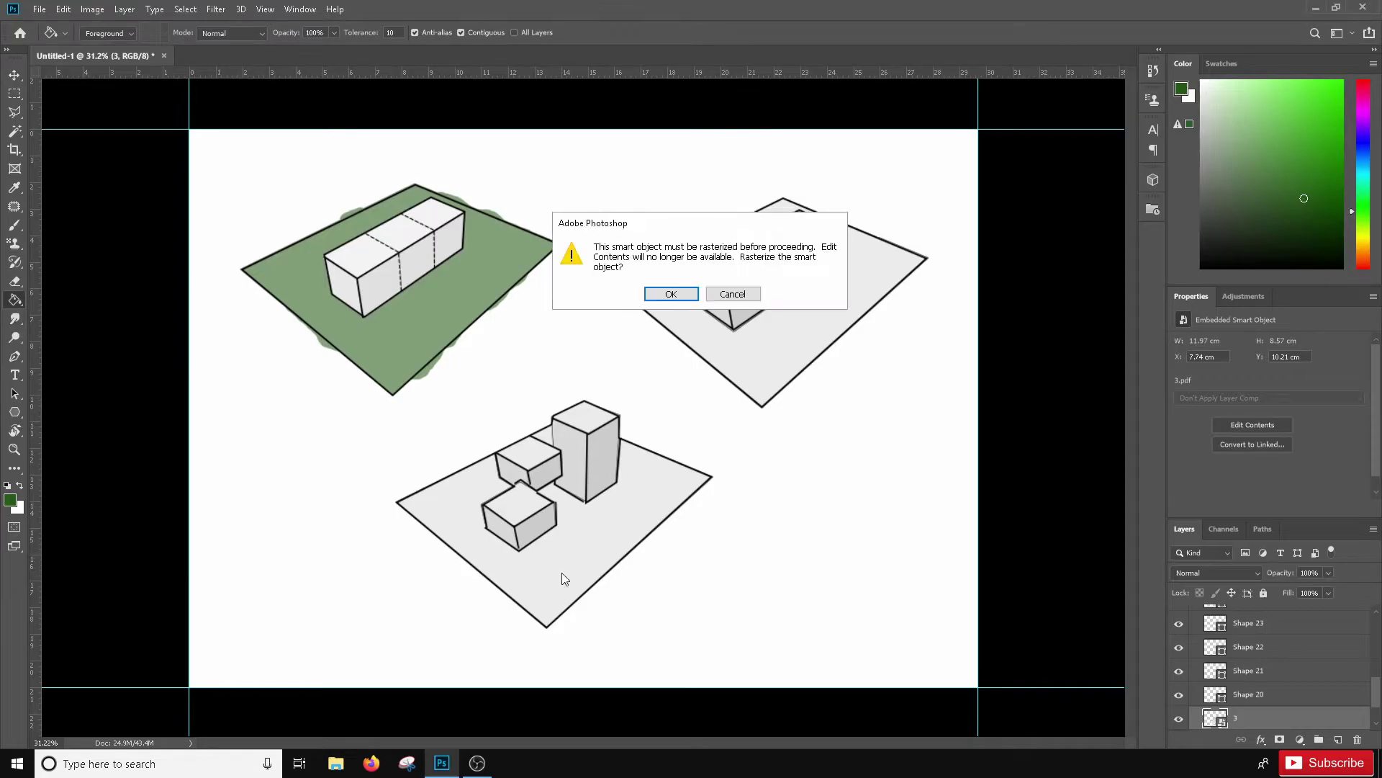
left_click(682, 295)
left_click(646, 494)
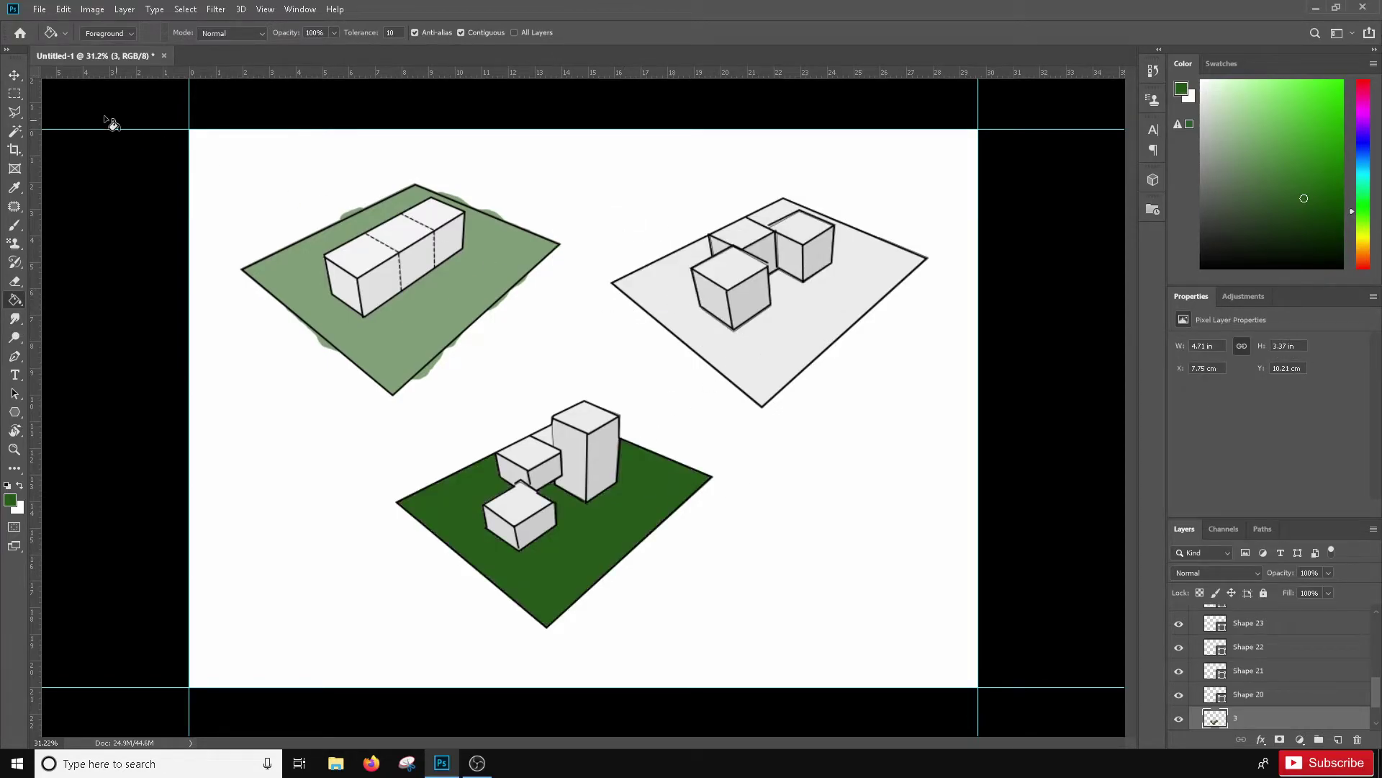
Step: Rasterize the second diagram's image layer and fill its ground plane with the same dark green
left_click(14, 75)
left_click(791, 366)
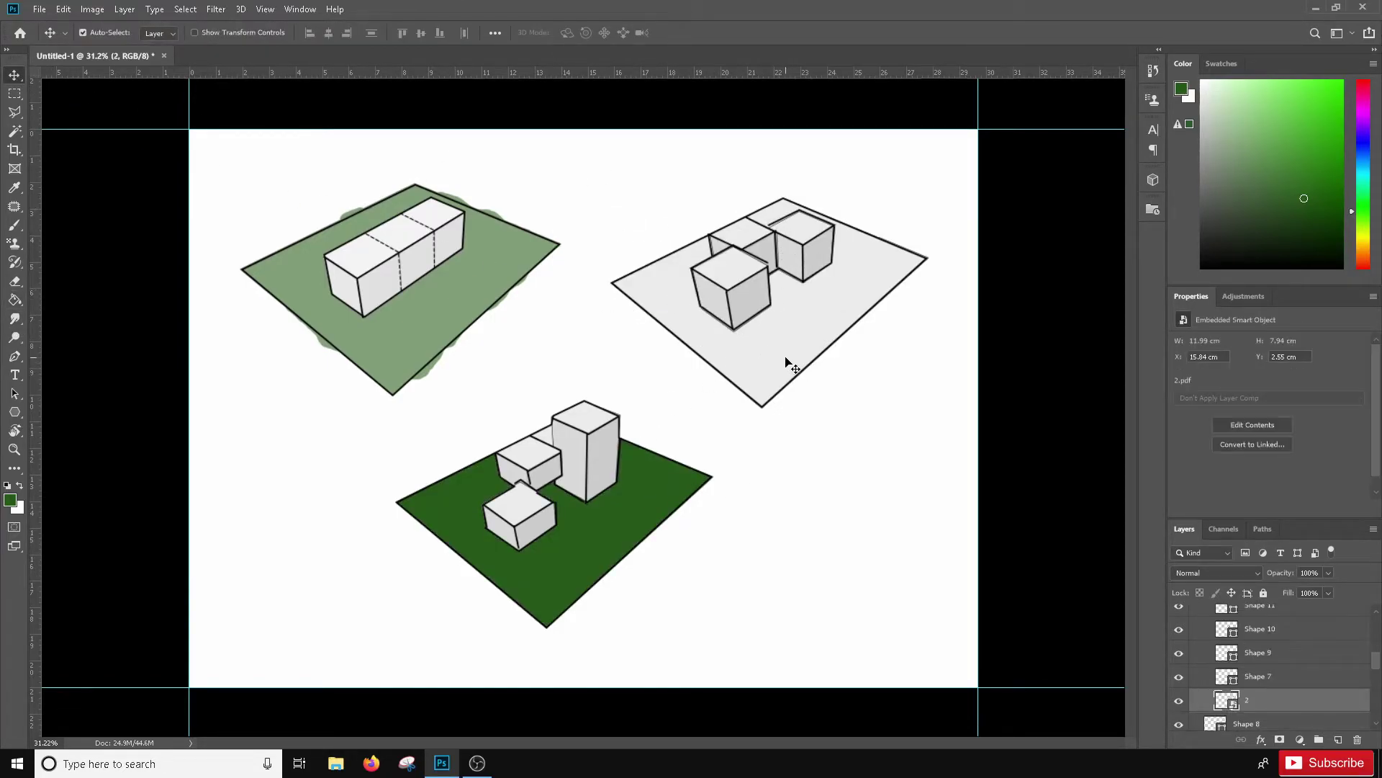
key("b")
key("g")
left_click(764, 362)
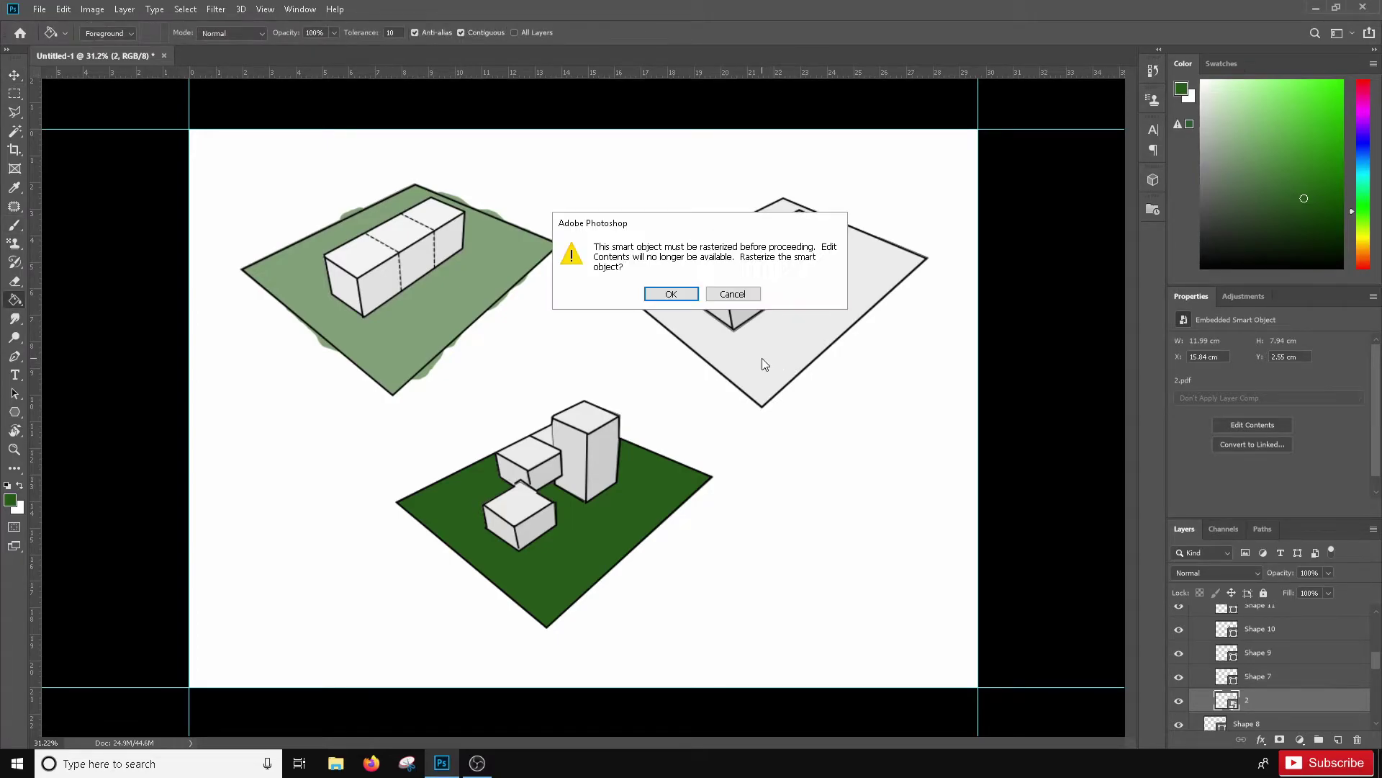
left_click(671, 293)
left_click(789, 353)
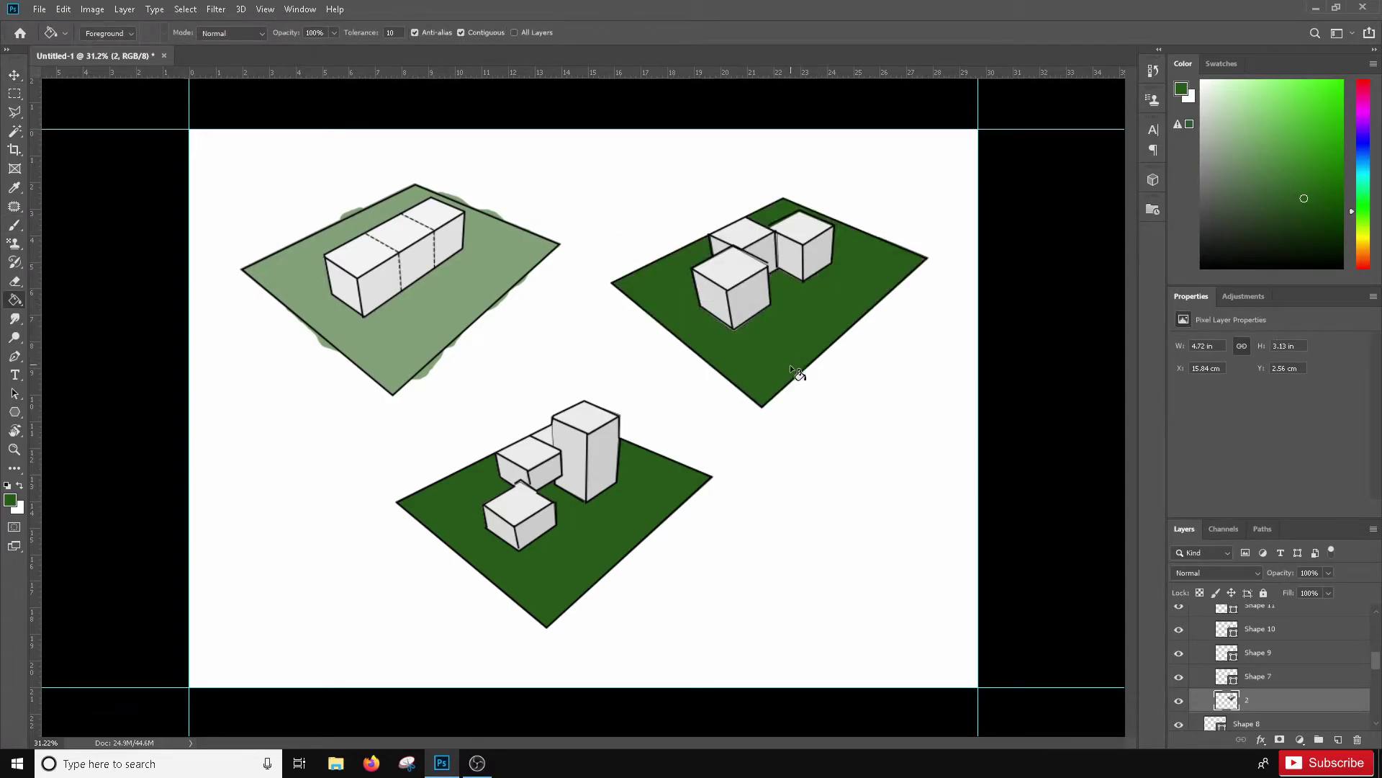
Step: Brush loose green strokes on layer 1 around the ground-plane edges of the second and third diagrams
scroll(767, 386, "down", 3)
scroll(733, 377, "up", 3)
left_click(14, 72)
left_click(403, 316)
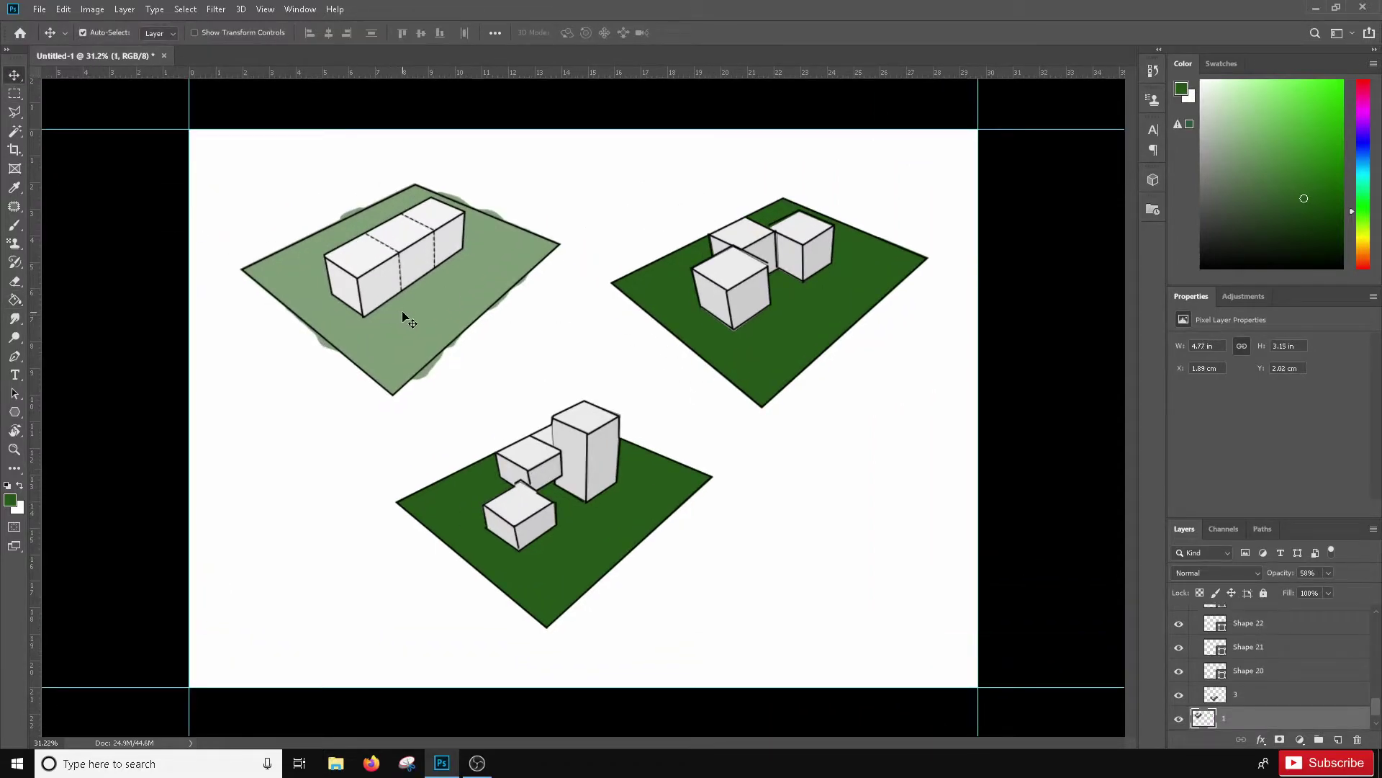
key("b")
left_click_drag(608, 283, 727, 375)
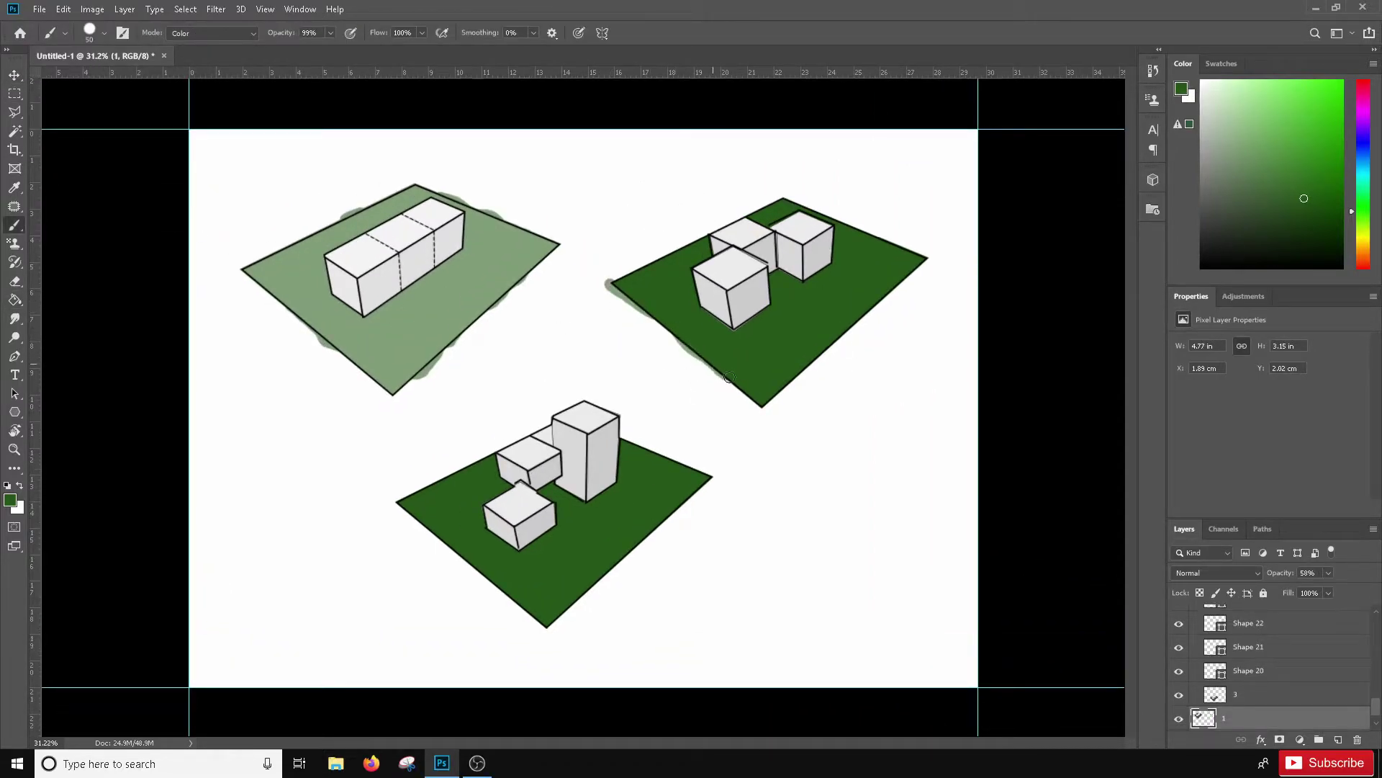
key("ctrl+z")
mouse_move(617, 285)
left_mouse_down()
mouse_move(727, 373)
mouse_move(778, 386)
mouse_move(898, 288)
mouse_move(852, 321)
left_mouse_up()
mouse_move(897, 247)
left_mouse_down()
mouse_move(779, 200)
mouse_move(647, 279)
left_mouse_up()
mouse_move(625, 447)
left_mouse_down()
mouse_move(706, 490)
mouse_move(576, 601)
mouse_move(515, 606)
mouse_move(398, 501)
mouse_move(461, 471)
mouse_move(624, 440)
left_mouse_up()
scroll(566, 540, "down", 1)
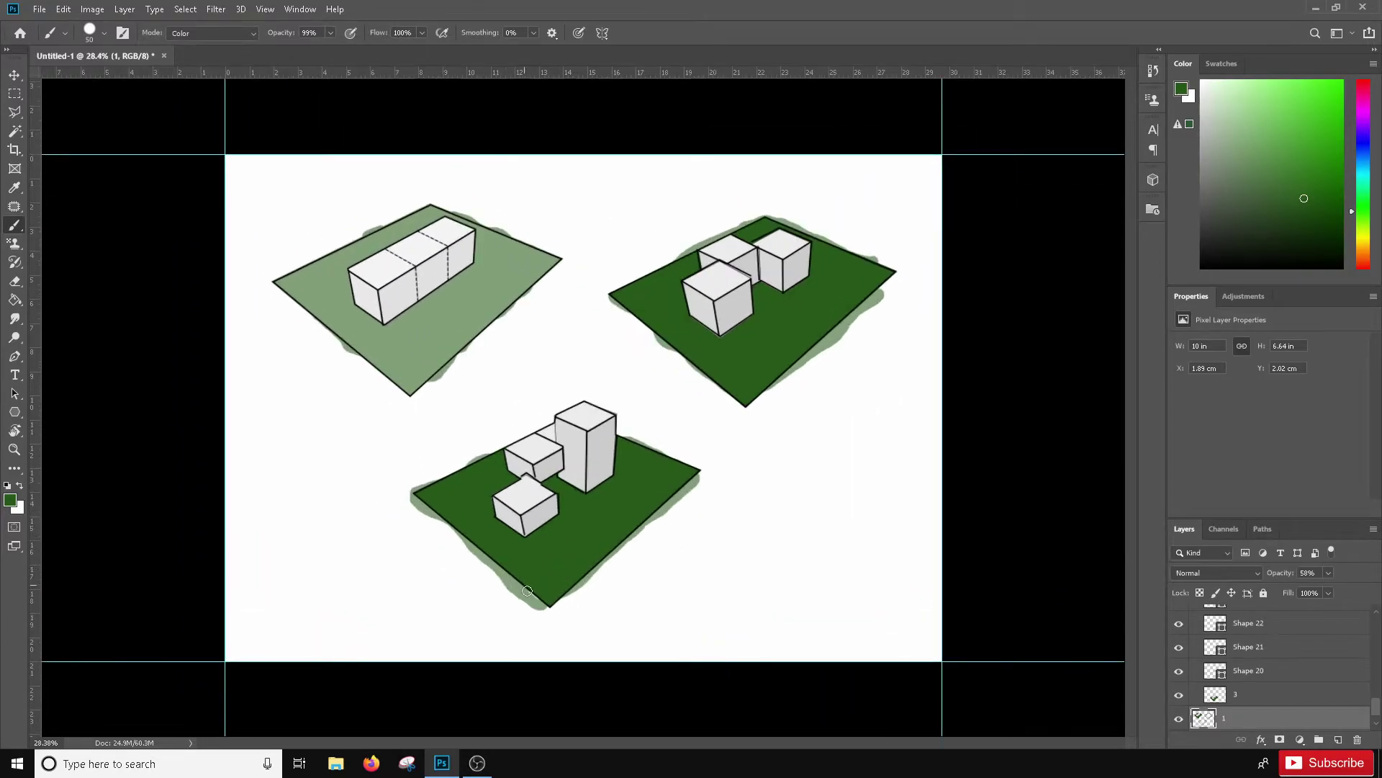
Step: Lower the opacity of image layer 3 to match the first diagram's green, and set image layer 2 to 58%
left_click(15, 75)
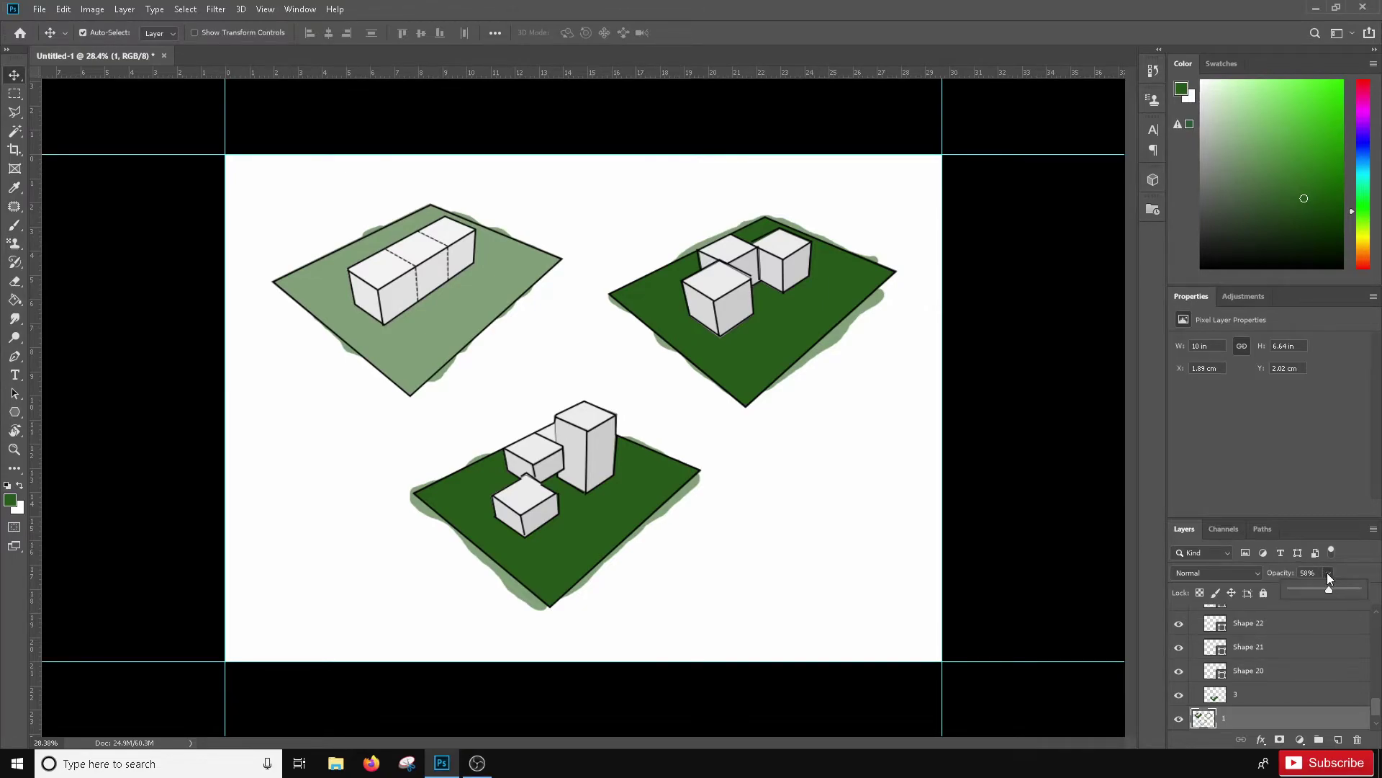
left_click(1279, 699)
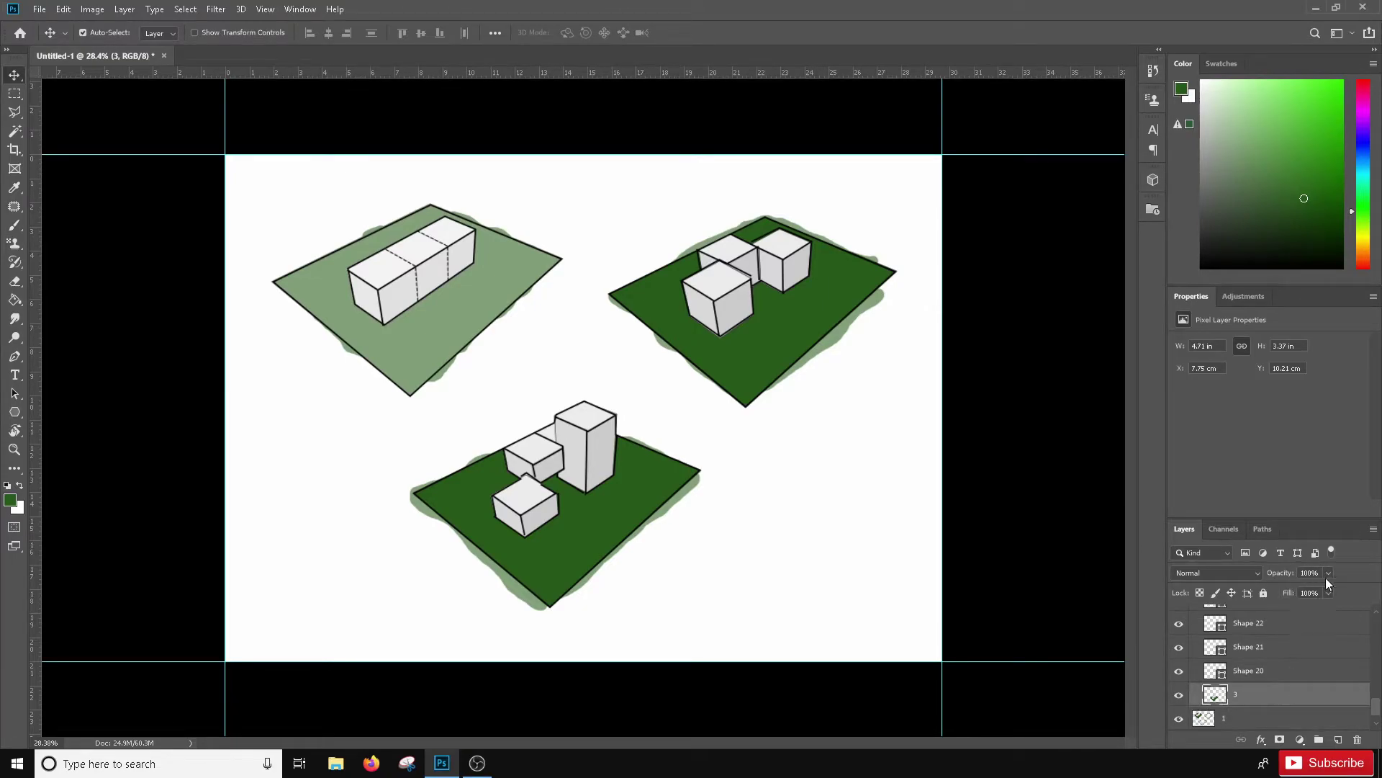
mouse_move(1307, 592)
left_mouse_down()
mouse_move(1288, 592)
mouse_move(1306, 590)
left_mouse_up()
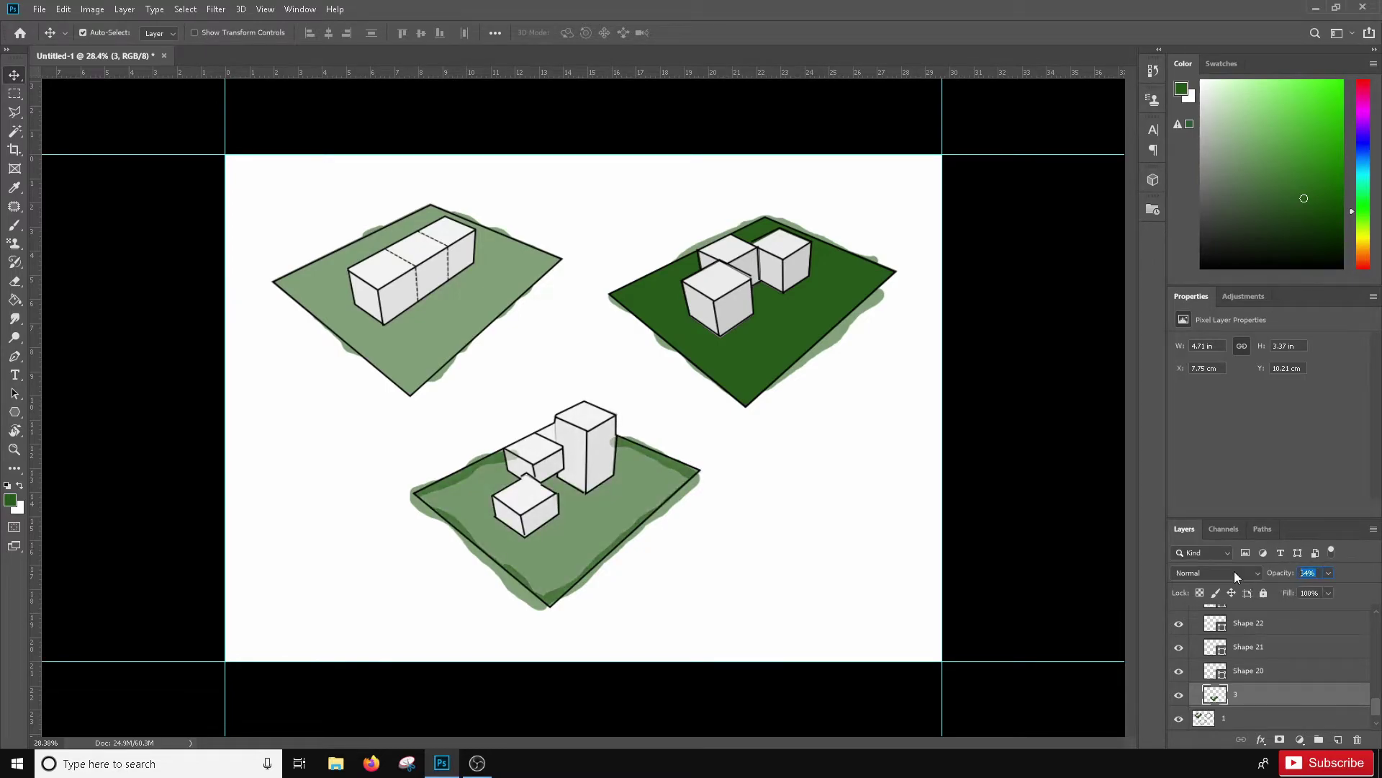
left_click(1321, 656)
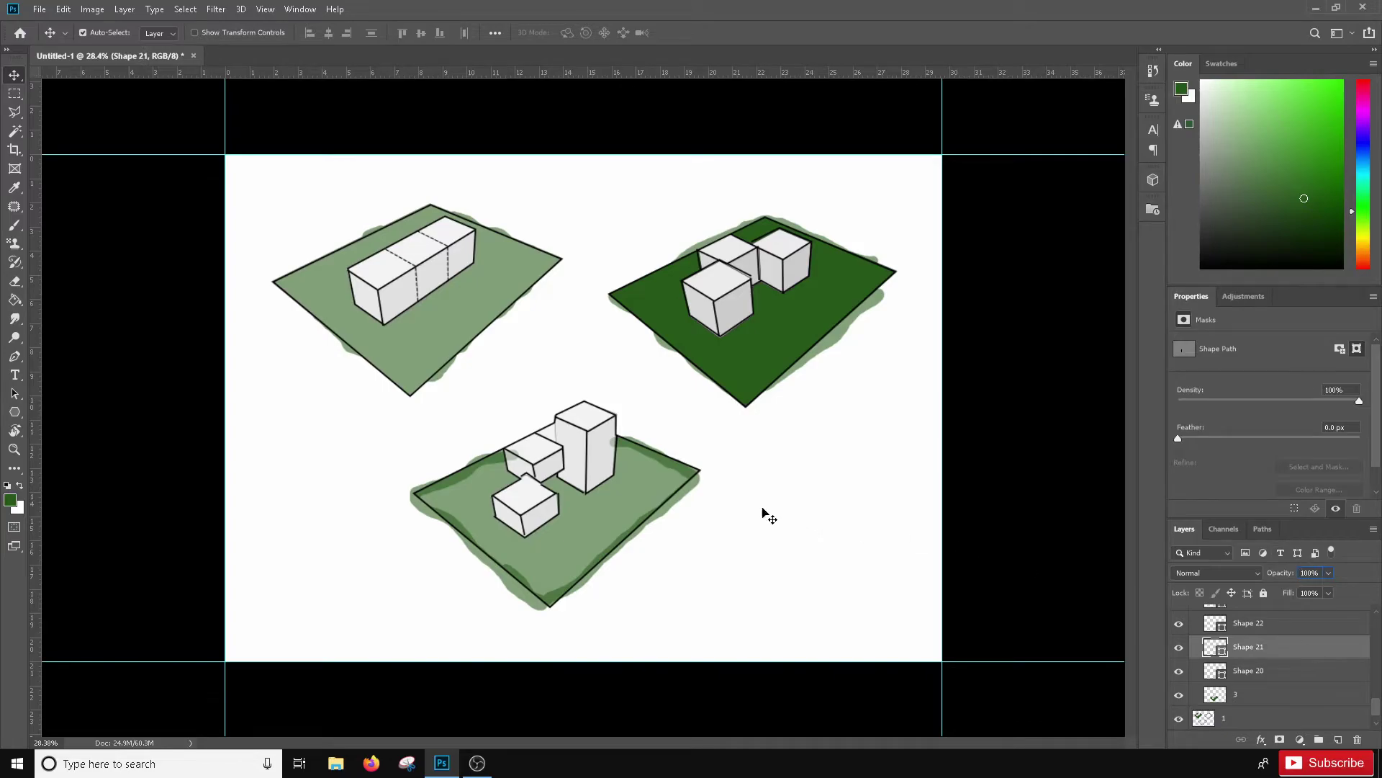
left_click(733, 358)
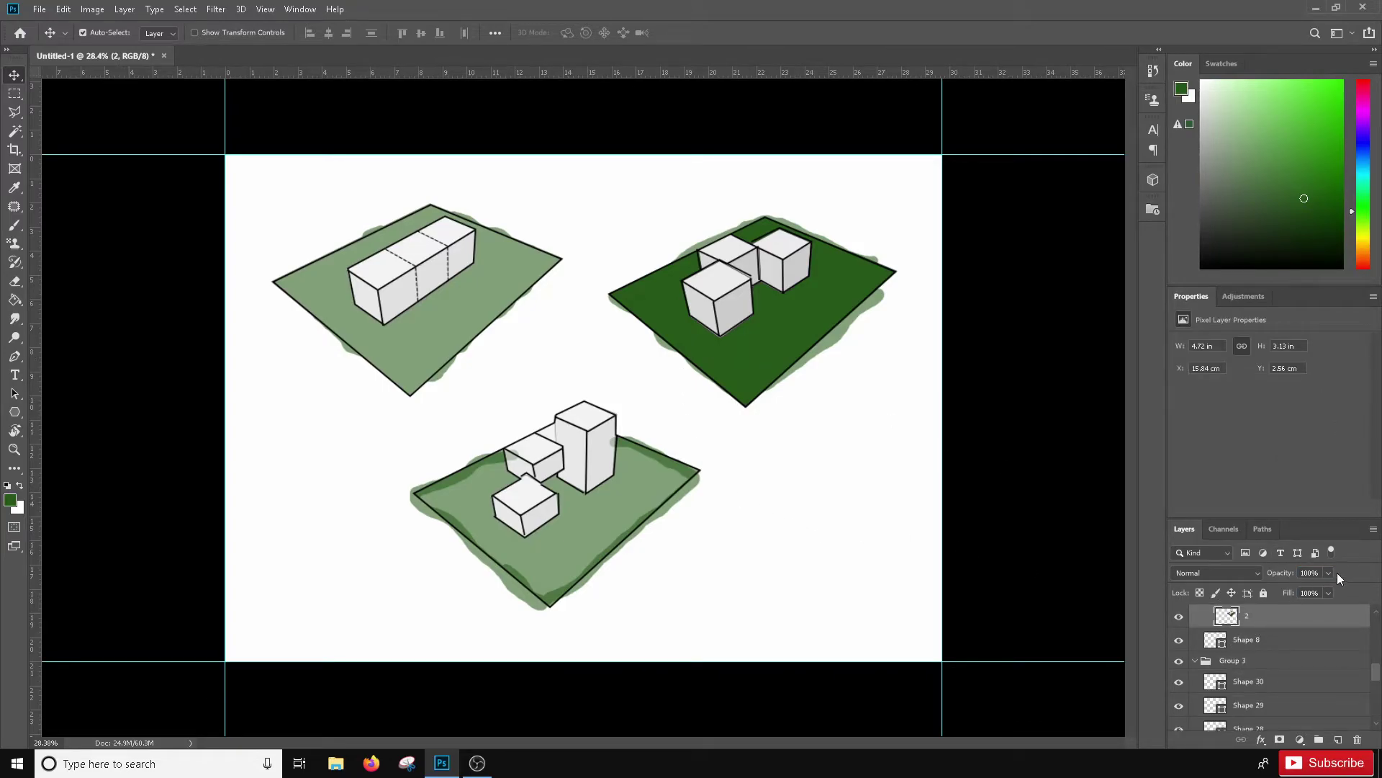
type("58")
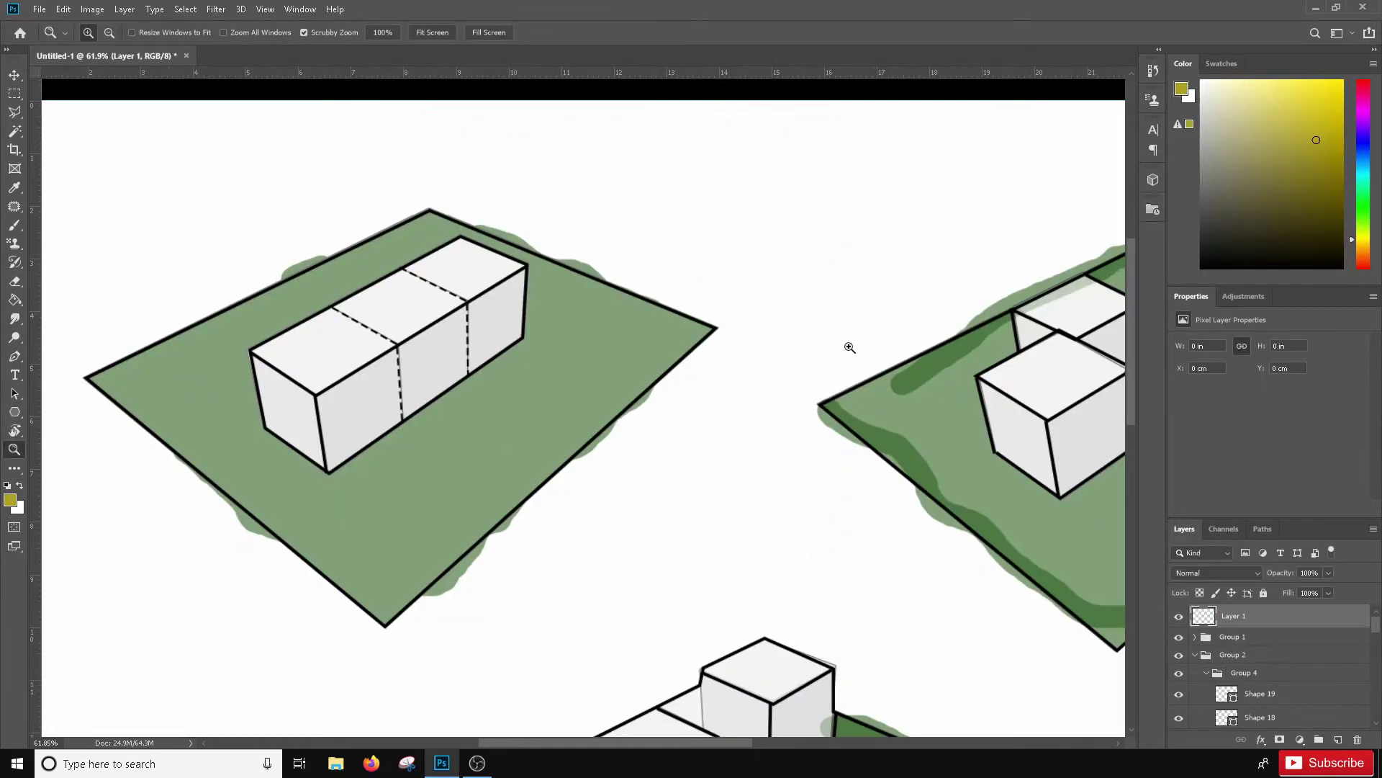
Step: Choose a dark red and brush a hand-drawn arrow on Layer 1 pointing at the first diagram's front box section
left_click_drag(1358, 134, 1364, 80)
left_click(1358, 124)
left_click(1314, 159)
left_click(362, 422)
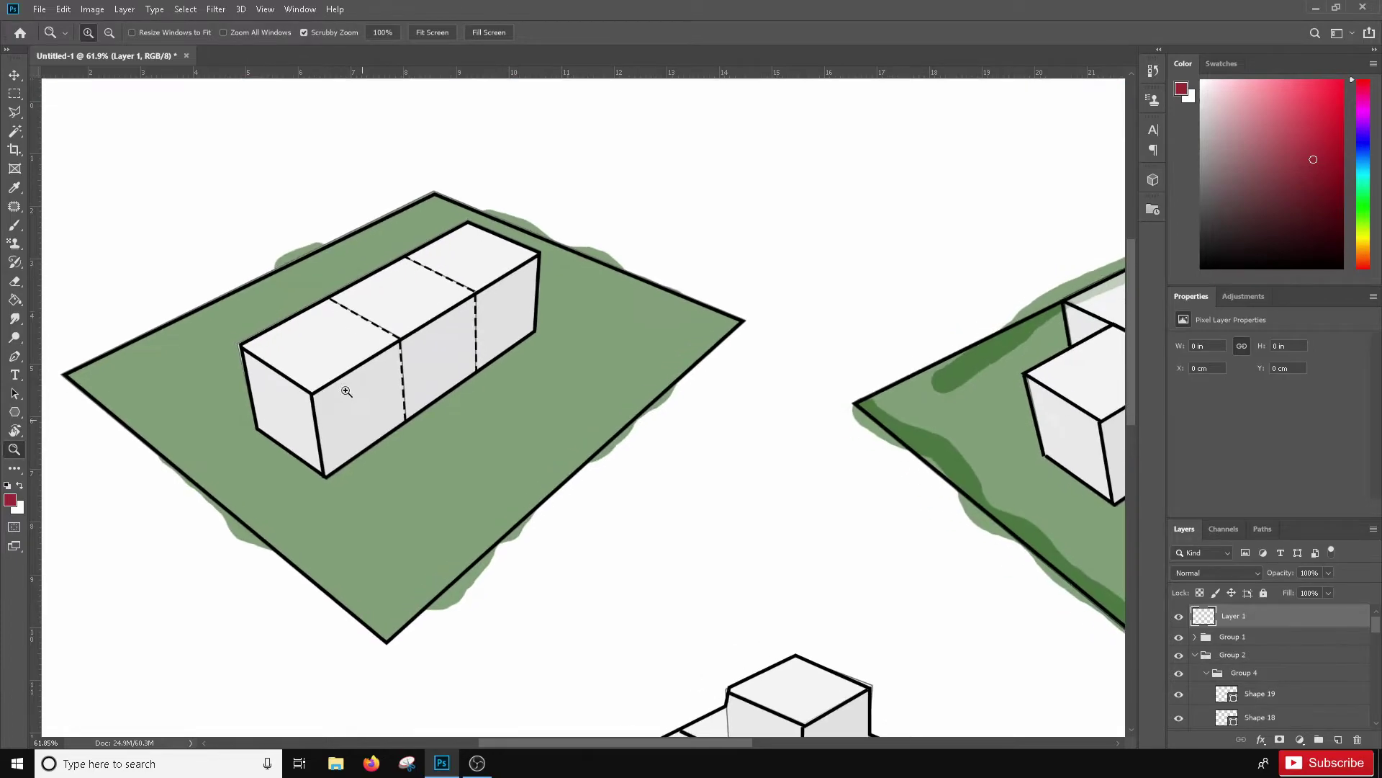
key("b")
left_click_drag(366, 421, 464, 479)
key("ctrl+z")
left_click_drag(366, 421, 460, 475)
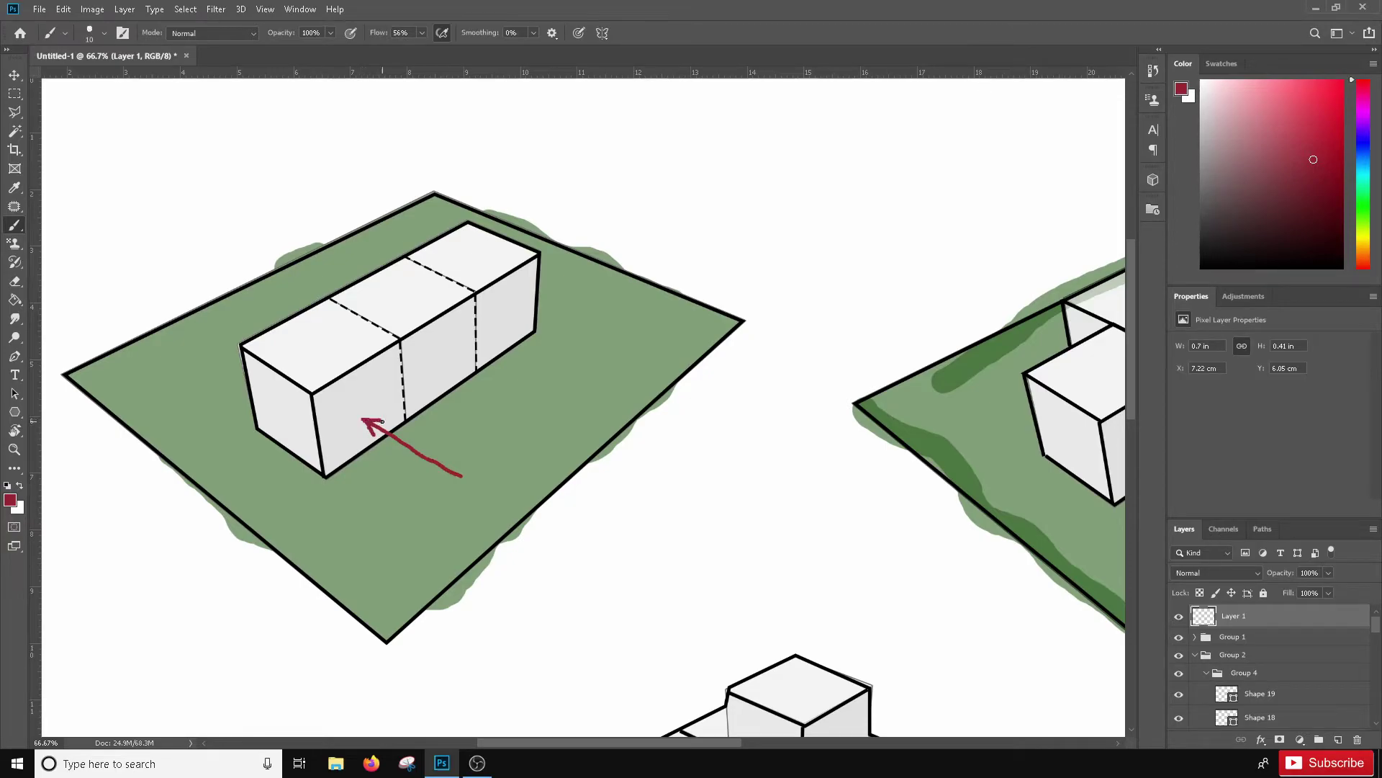
Step: Move the red arrow to the middle box section of the first diagram and place a copy on the second diagram
scroll(424, 419, "down", 3)
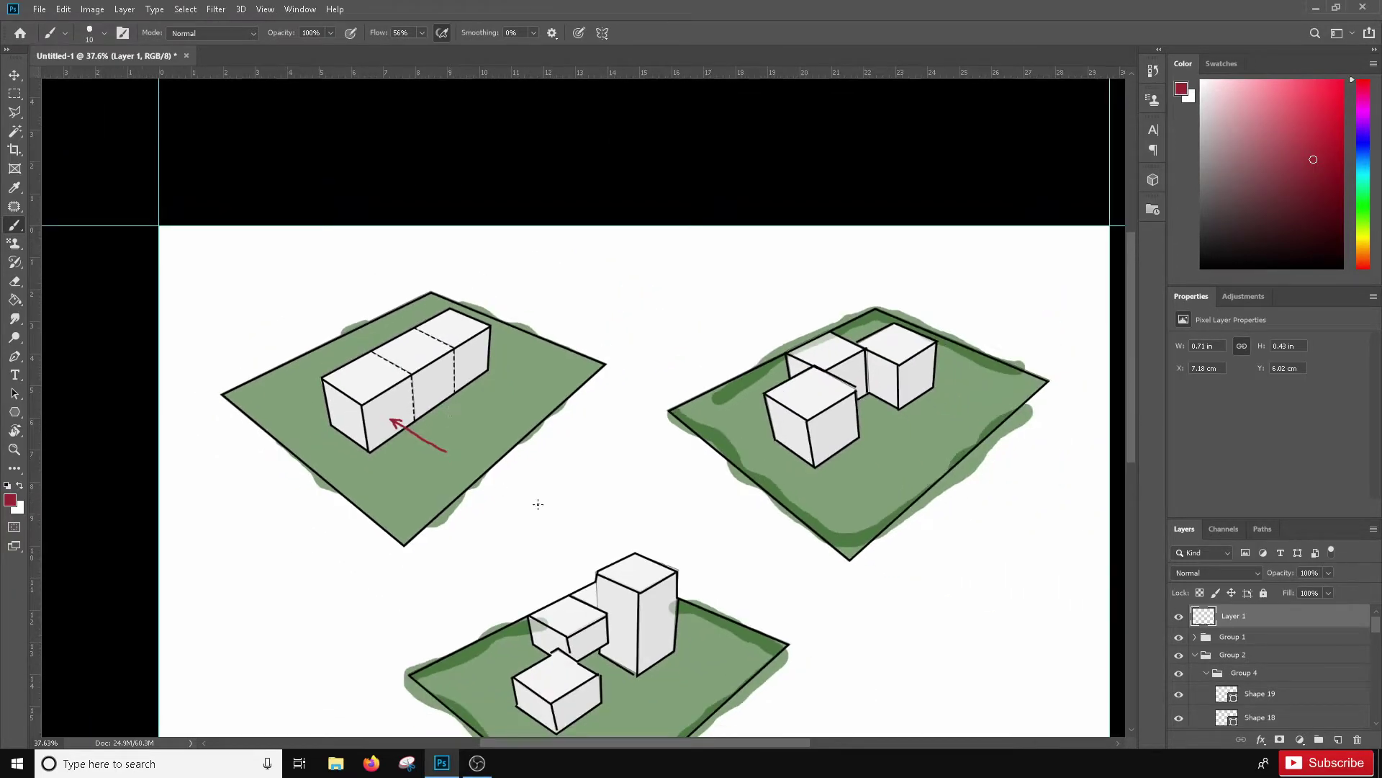
left_click(15, 74)
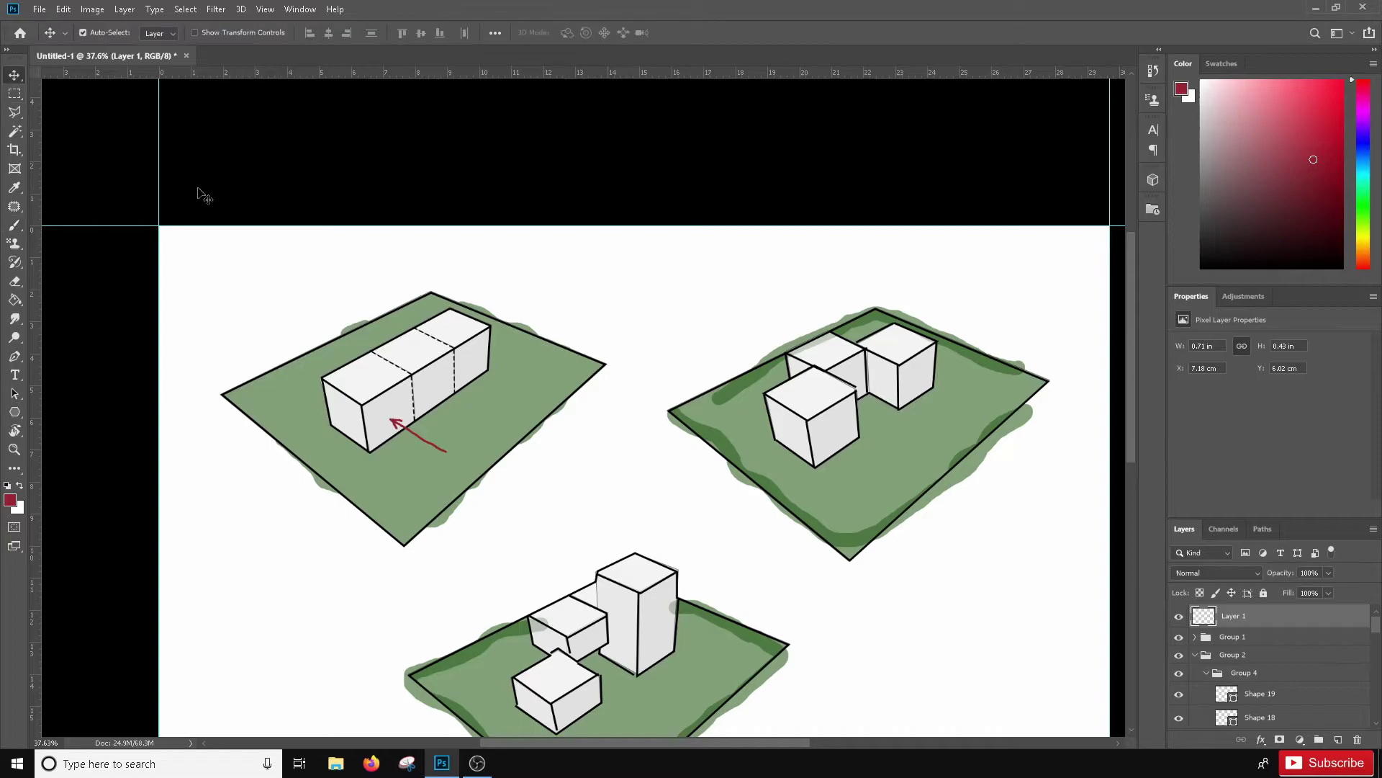
left_click_drag(396, 425, 875, 448)
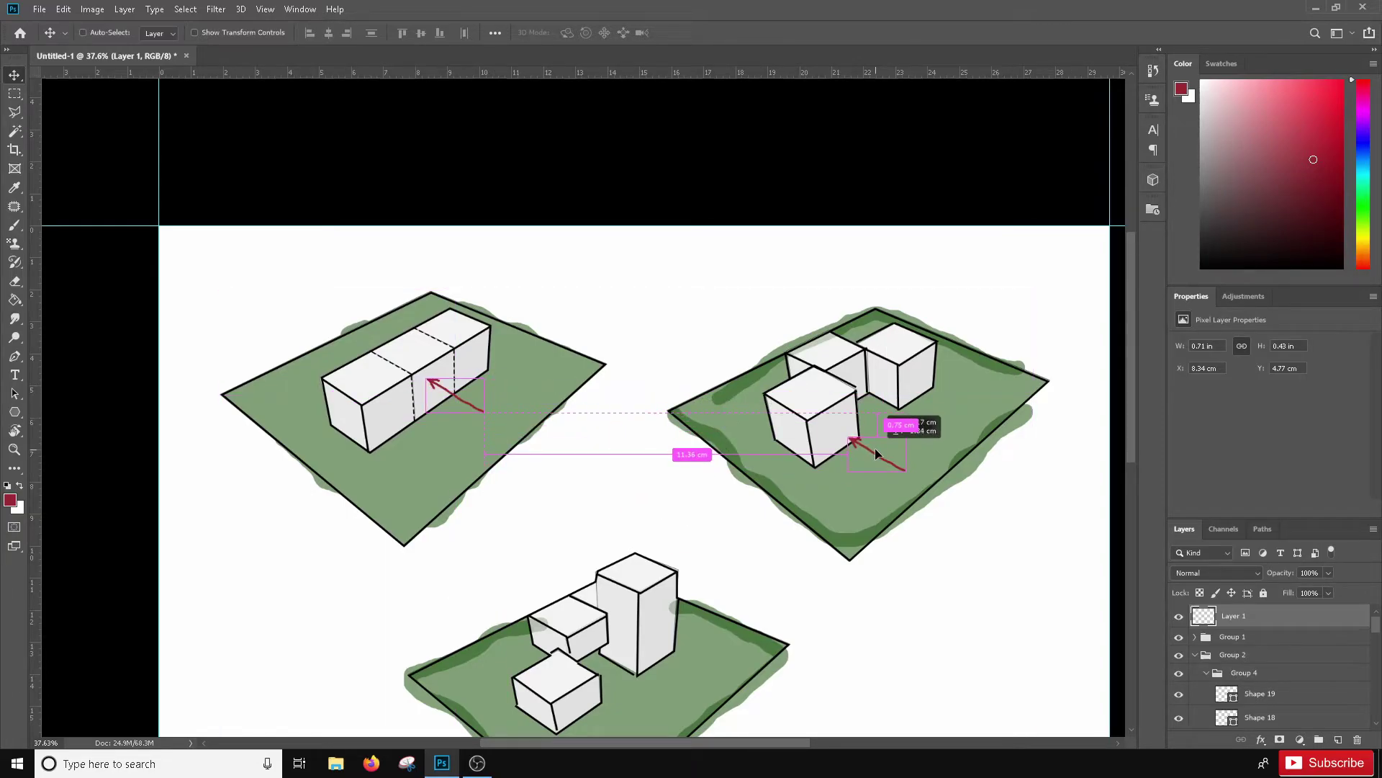
left_click_drag(875, 447, 722, 414)
Step: Rotate the arrow copy to point down onto the second diagram's front cube, and add another copy pointing up from the rear cube
key("ctrl+t")
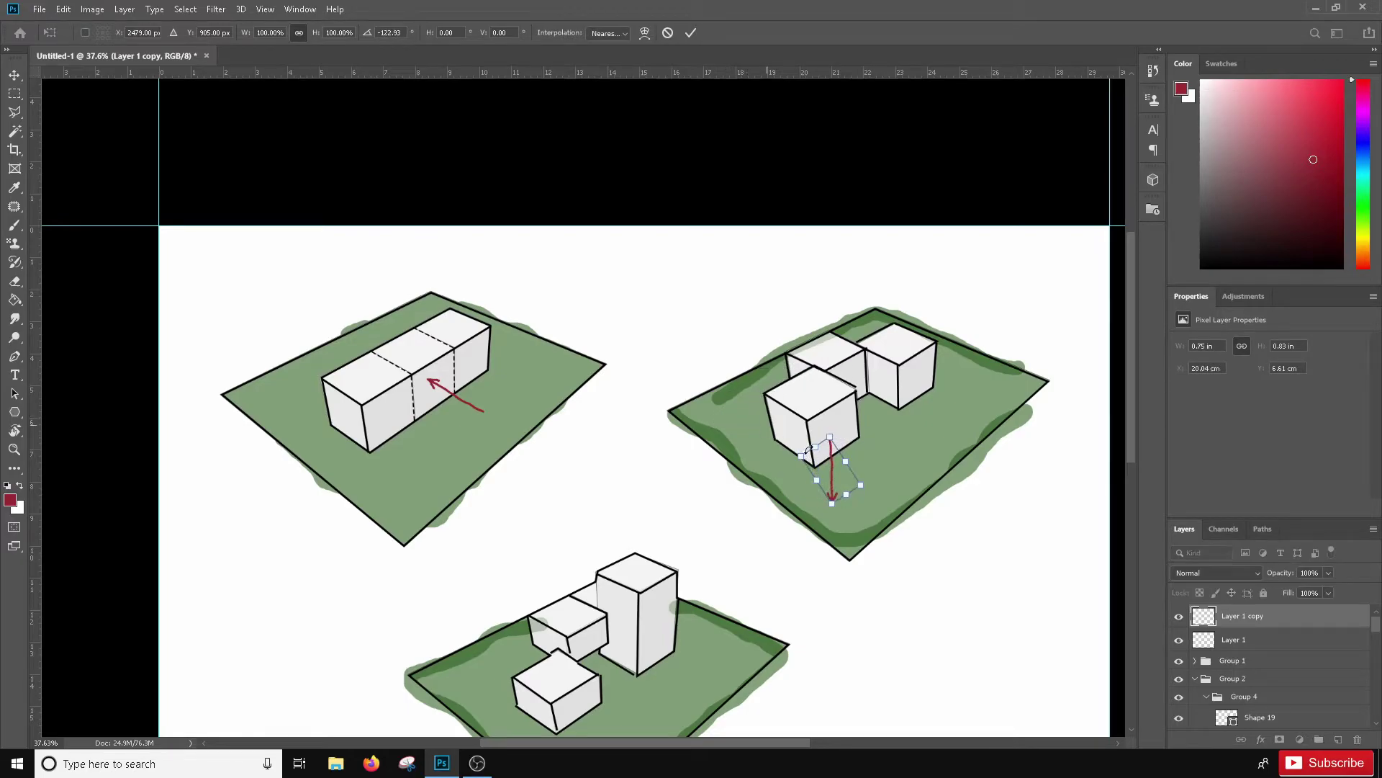
left_click_drag(826, 468, 850, 450)
left_click(690, 33)
key("ctrl+t")
left_click(690, 34)
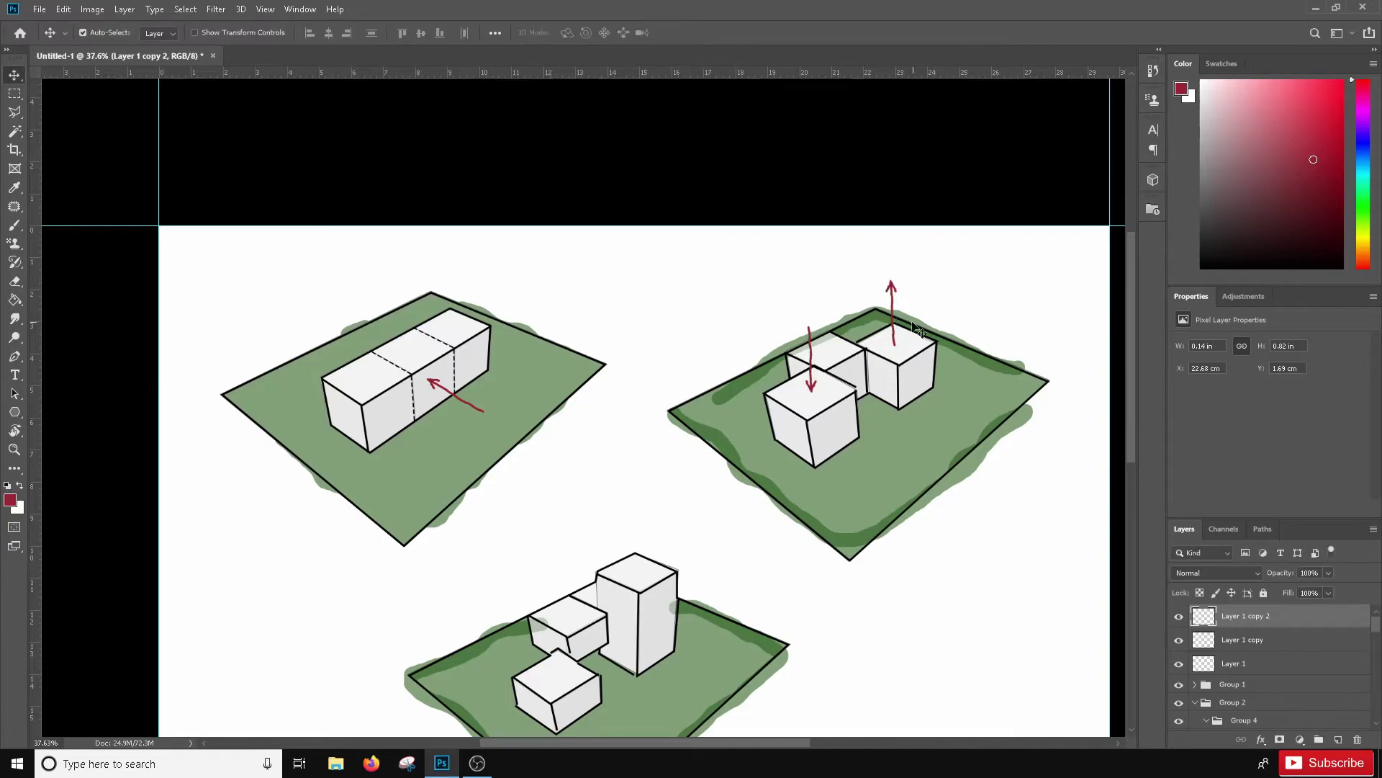
Step: Place another up arrow copy above the second diagram's middle cube and flatten all layers into the Background
left_click_drag(892, 311, 835, 329)
scroll(835, 330, "down", 2)
scroll(720, 302, "up", 1)
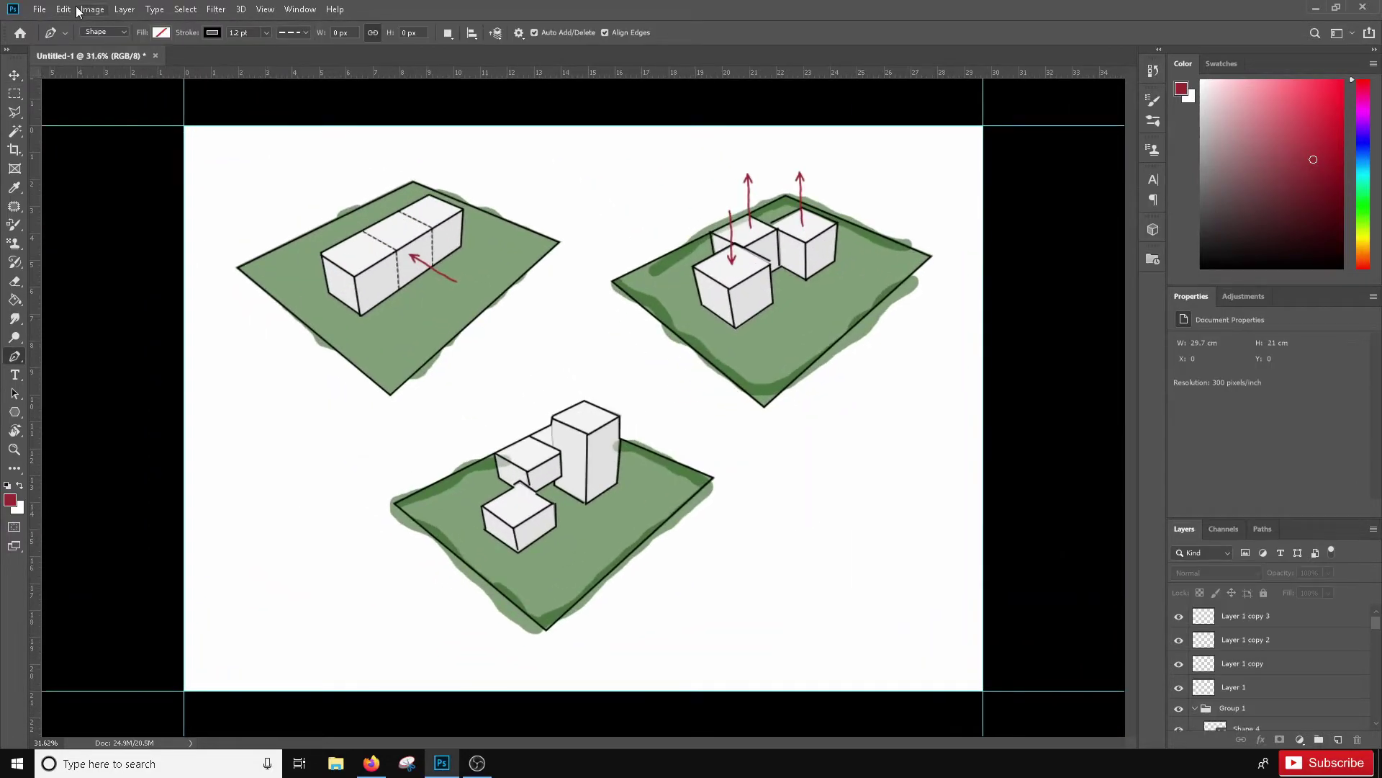
left_click(81, 10)
left_click(130, 57)
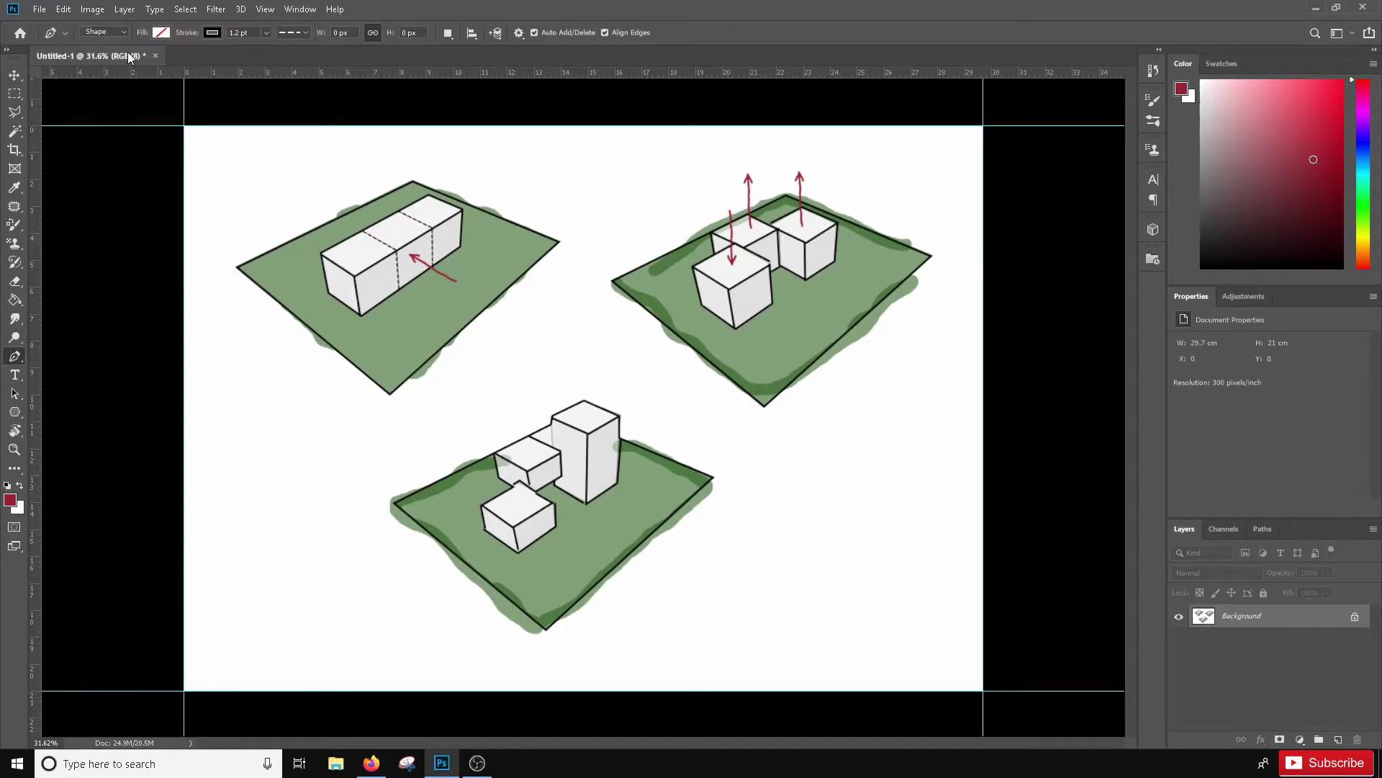
Step: Set the Pen tool's stroke to a dashed line with a dash of 4 and a gap of 2
left_click(64, 8)
left_click(79, 34)
left_click(308, 33)
left_click(292, 206)
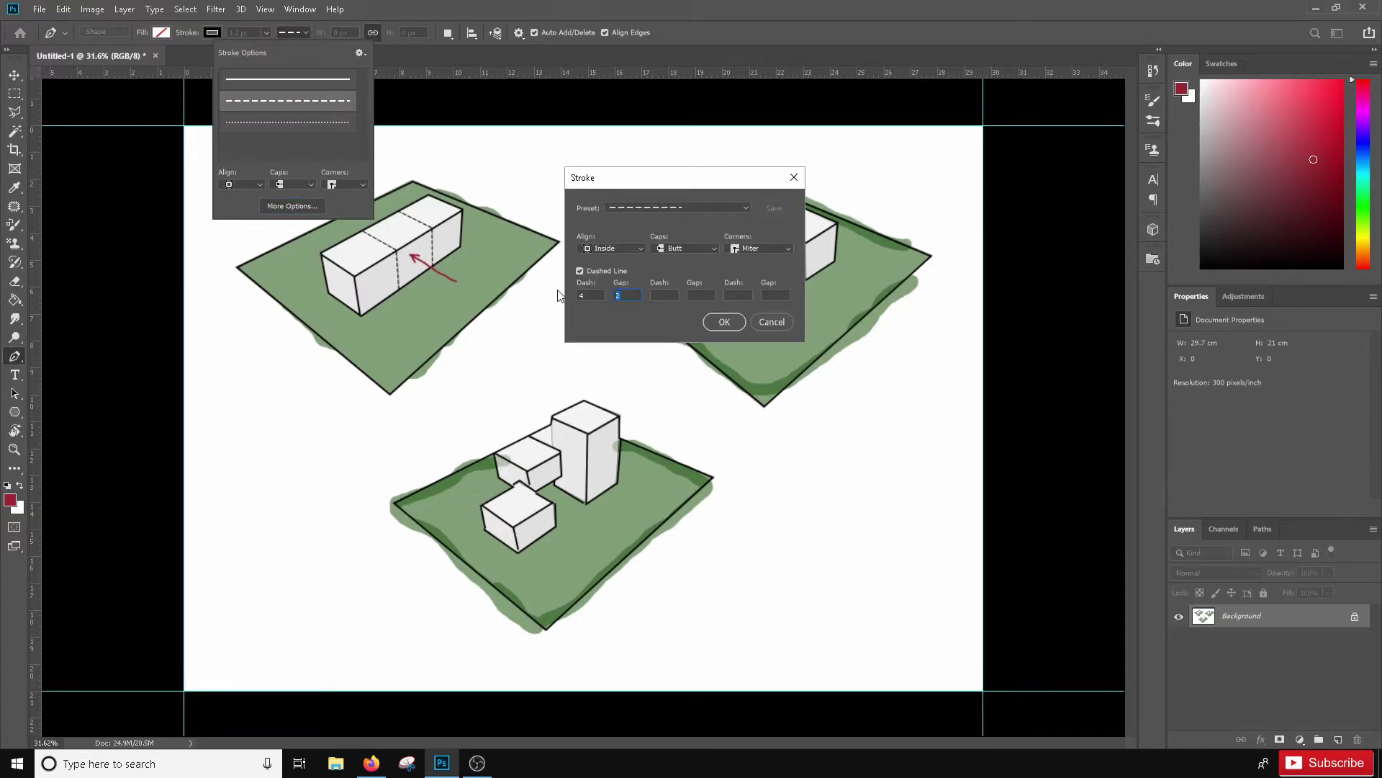
left_click(722, 322)
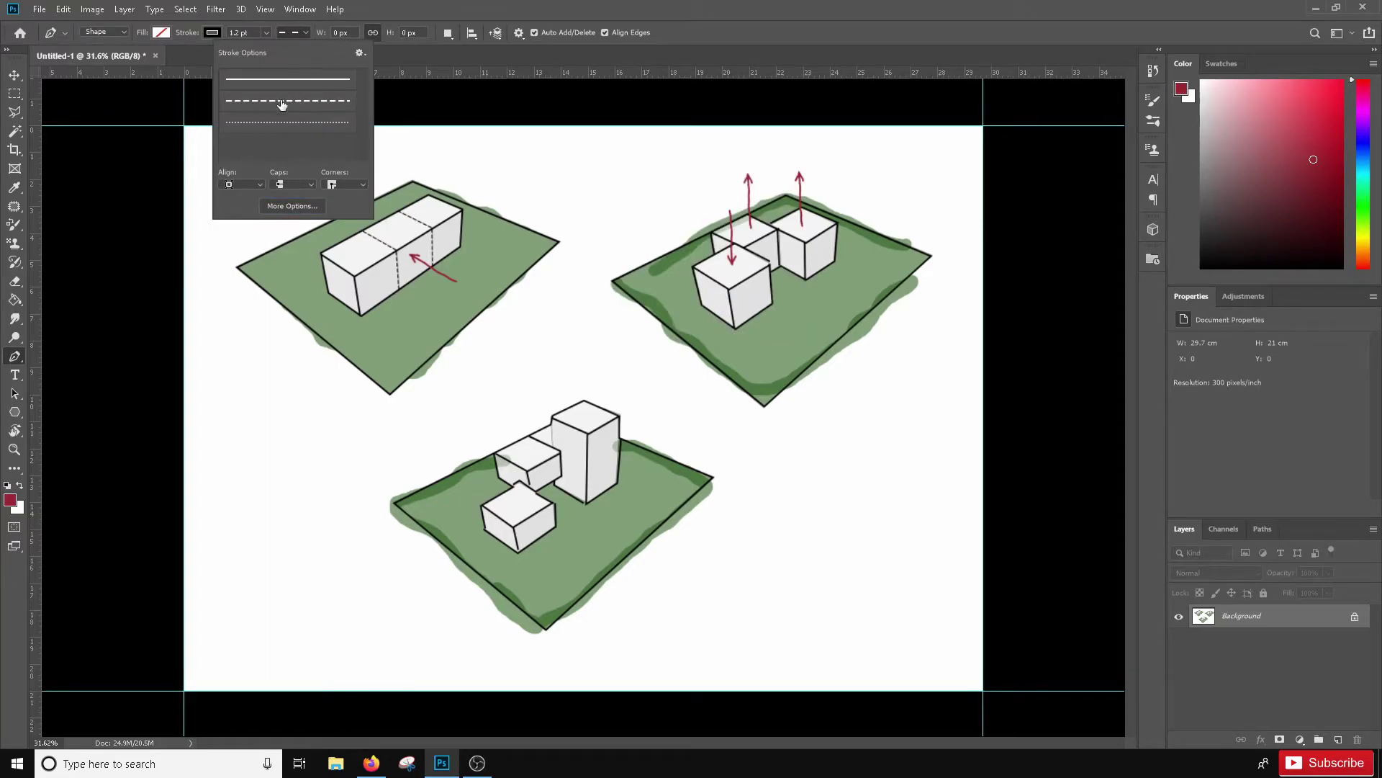
Step: Change the Pen tool's stroke color to red for the dashed shape
left_click(184, 138)
left_click(234, 162, "ctrl")
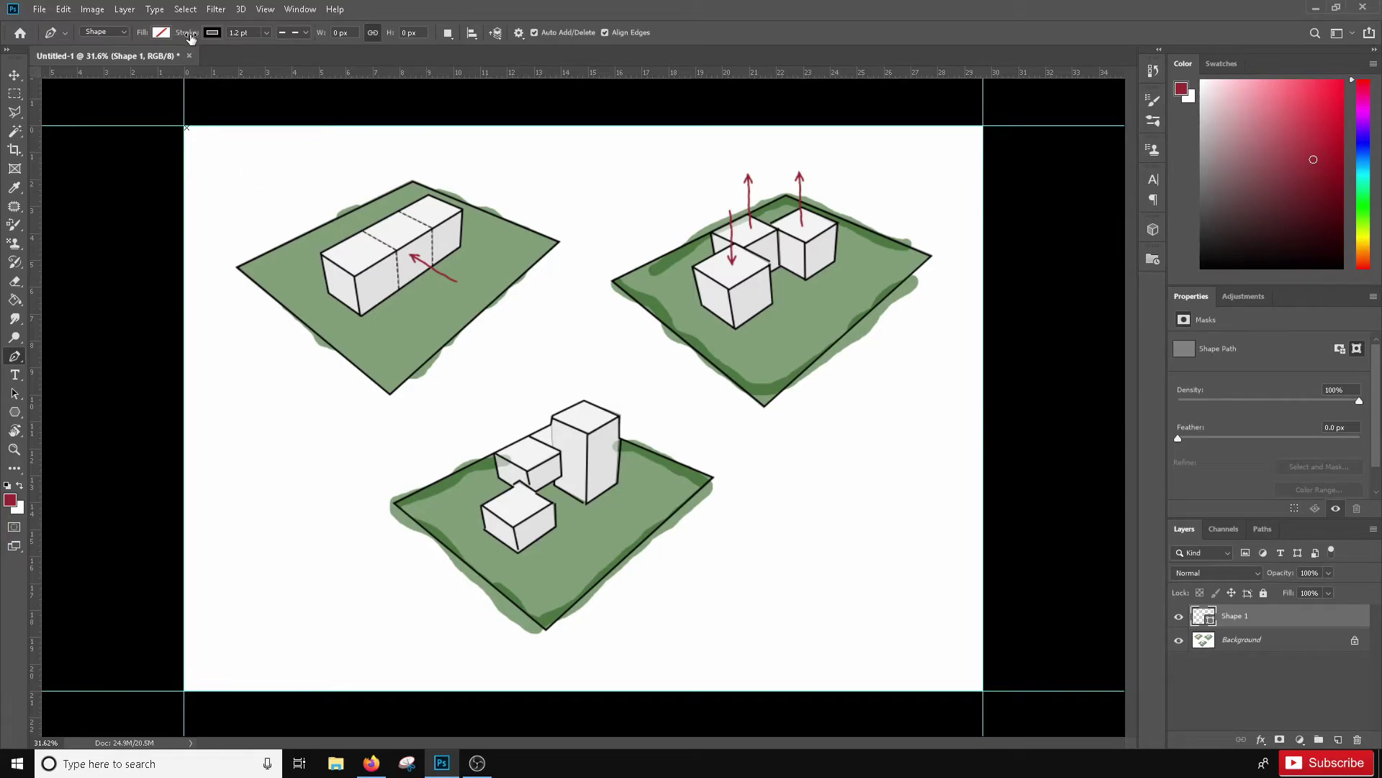
left_click(213, 33)
left_click(142, 126)
left_click(343, 191)
left_click(212, 34)
left_click(143, 108)
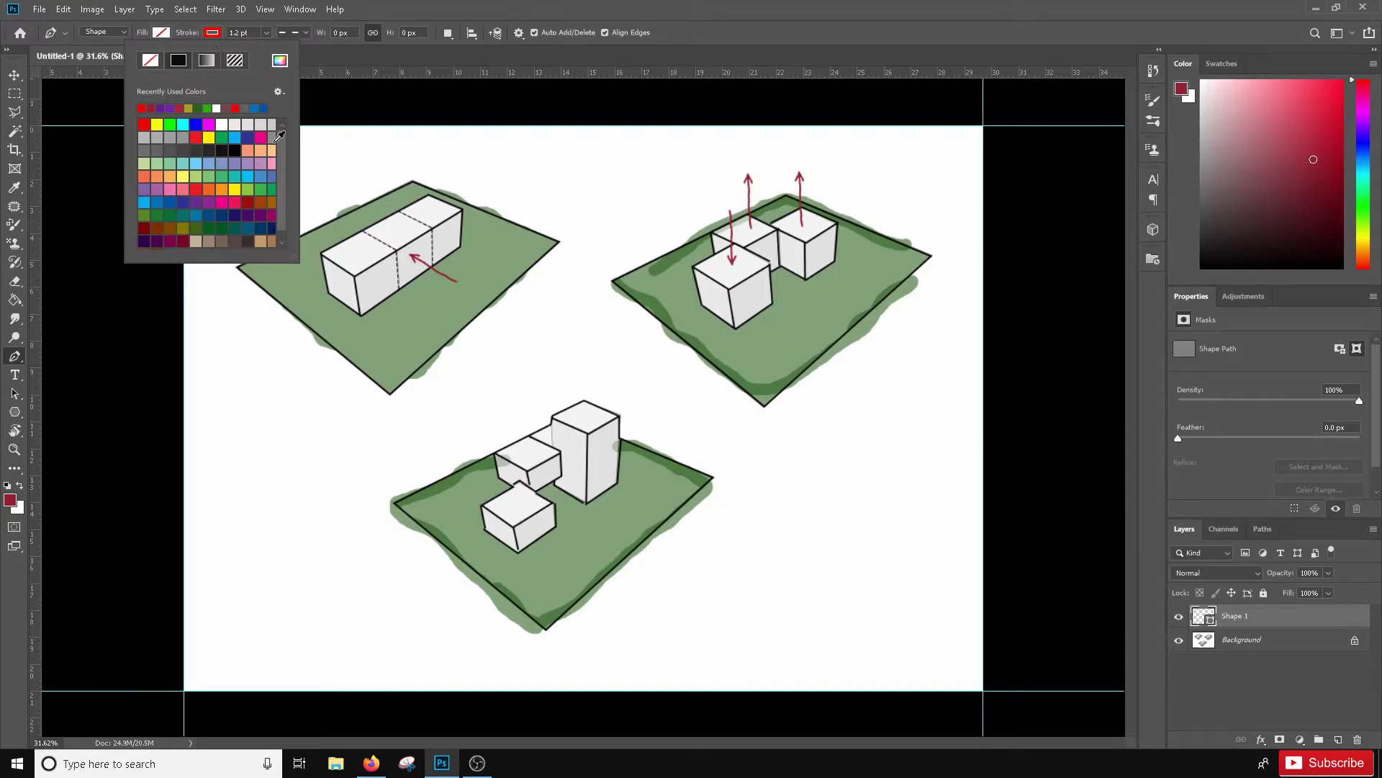
key("Return")
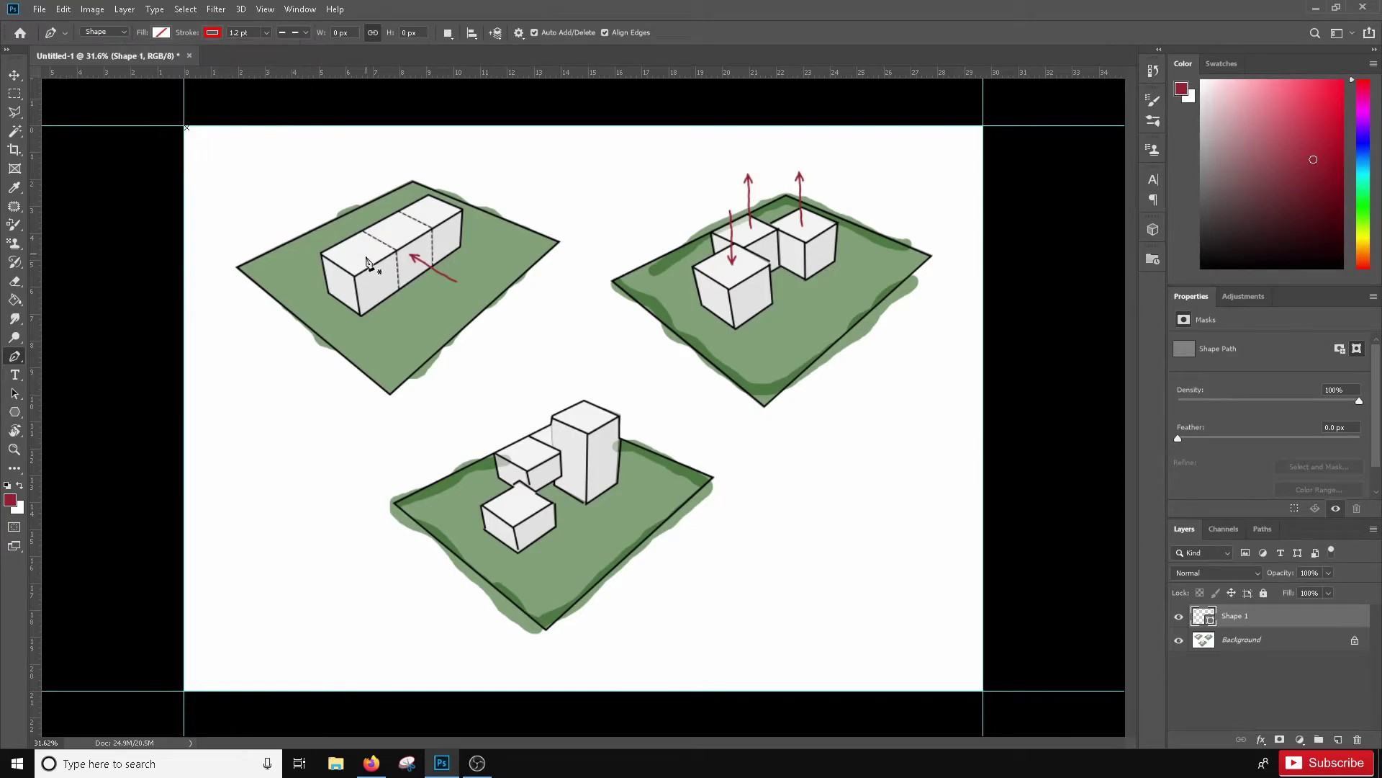
Step: Draw a red dashed arc over the third diagram, from its front-left ground edge to its rear-right edge
left_click(449, 558)
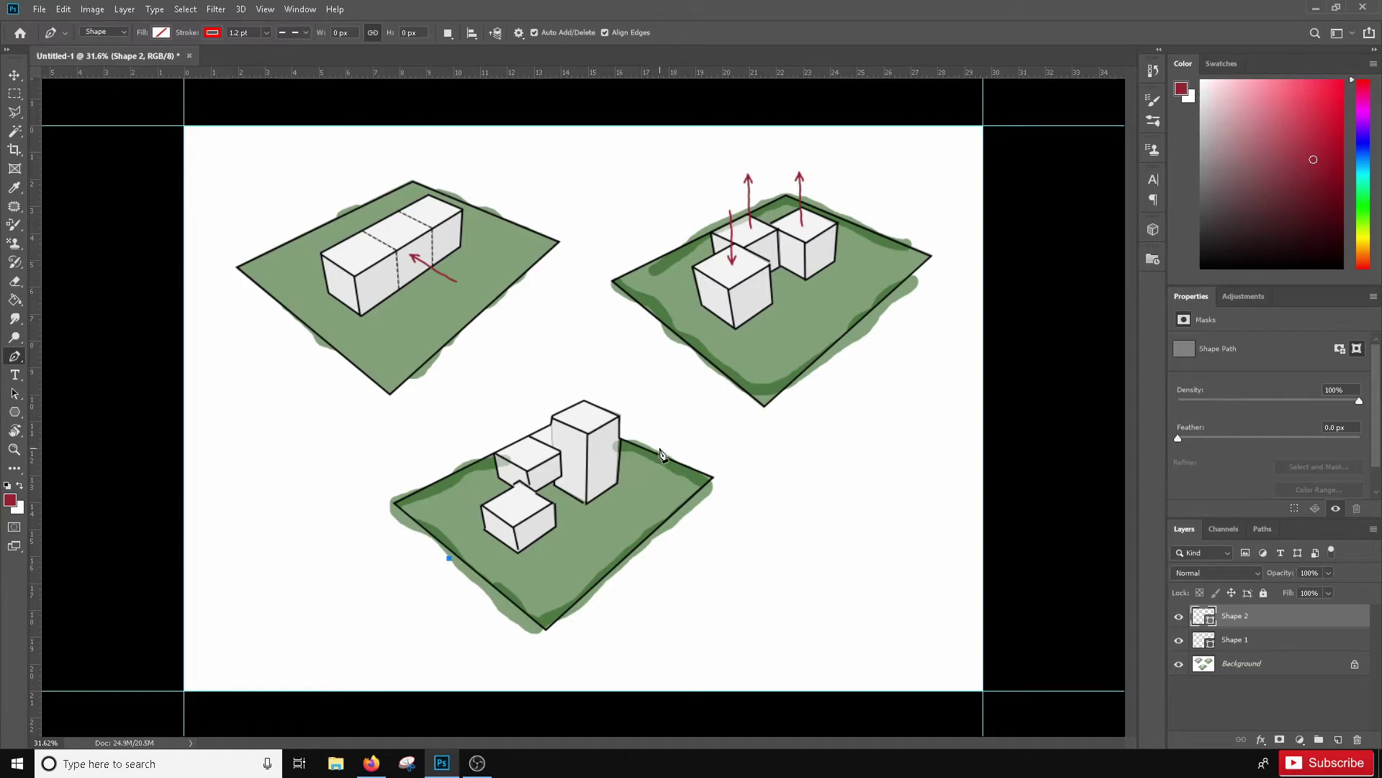
left_click_drag(651, 448, 806, 674)
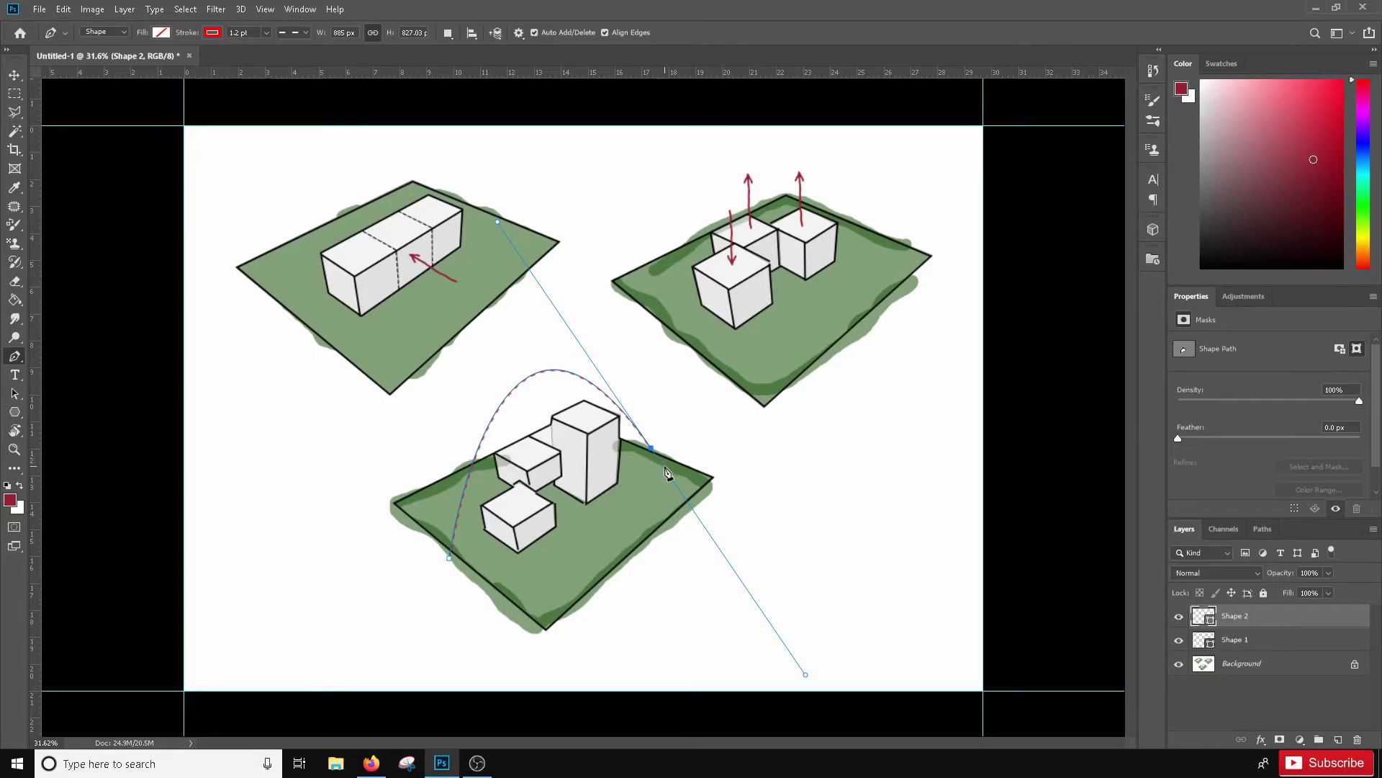
left_click(650, 448, "alt")
key("Escape")
key("Escape")
Step: Switch to the Brush tool and rasterize the Shape 2 arc layer for painting
right_click(15, 229)
left_click(65, 224)
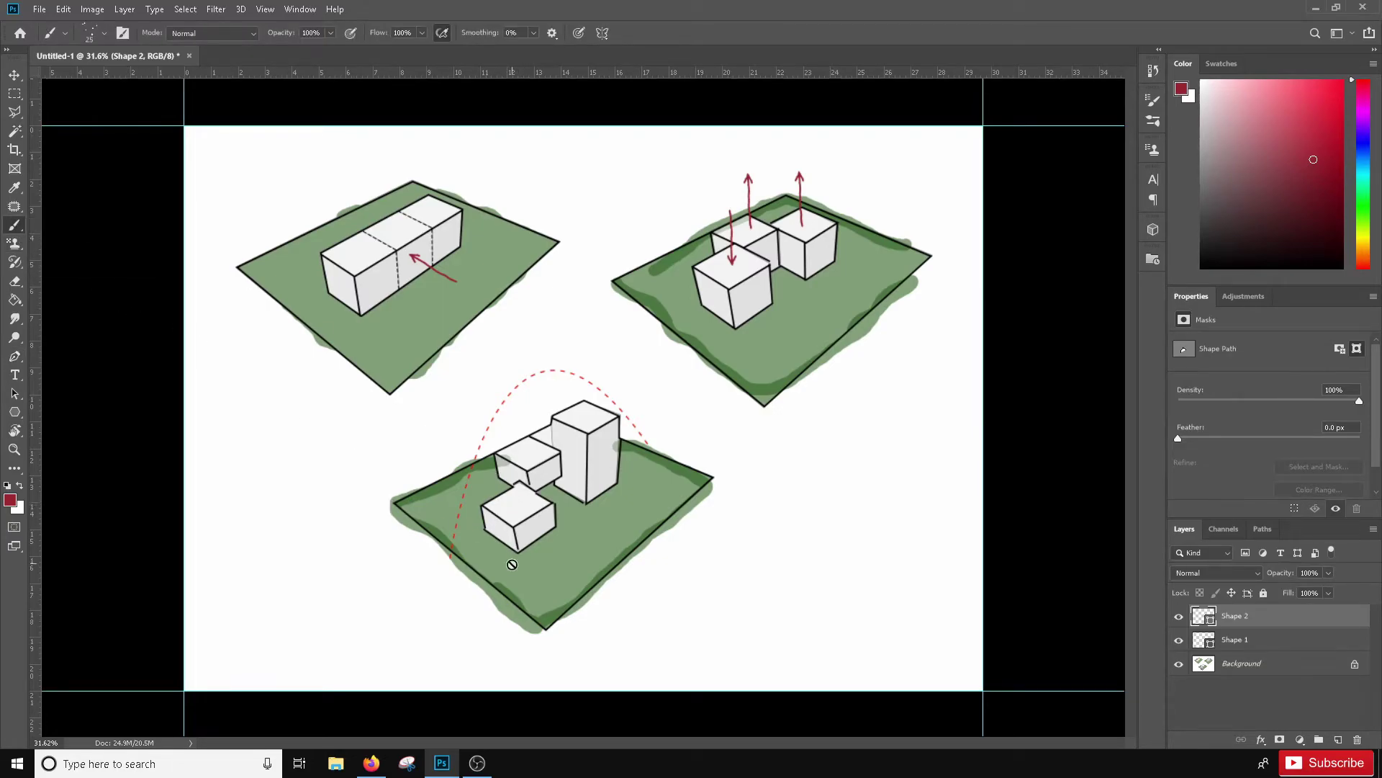
left_click(536, 568)
left_click(633, 284)
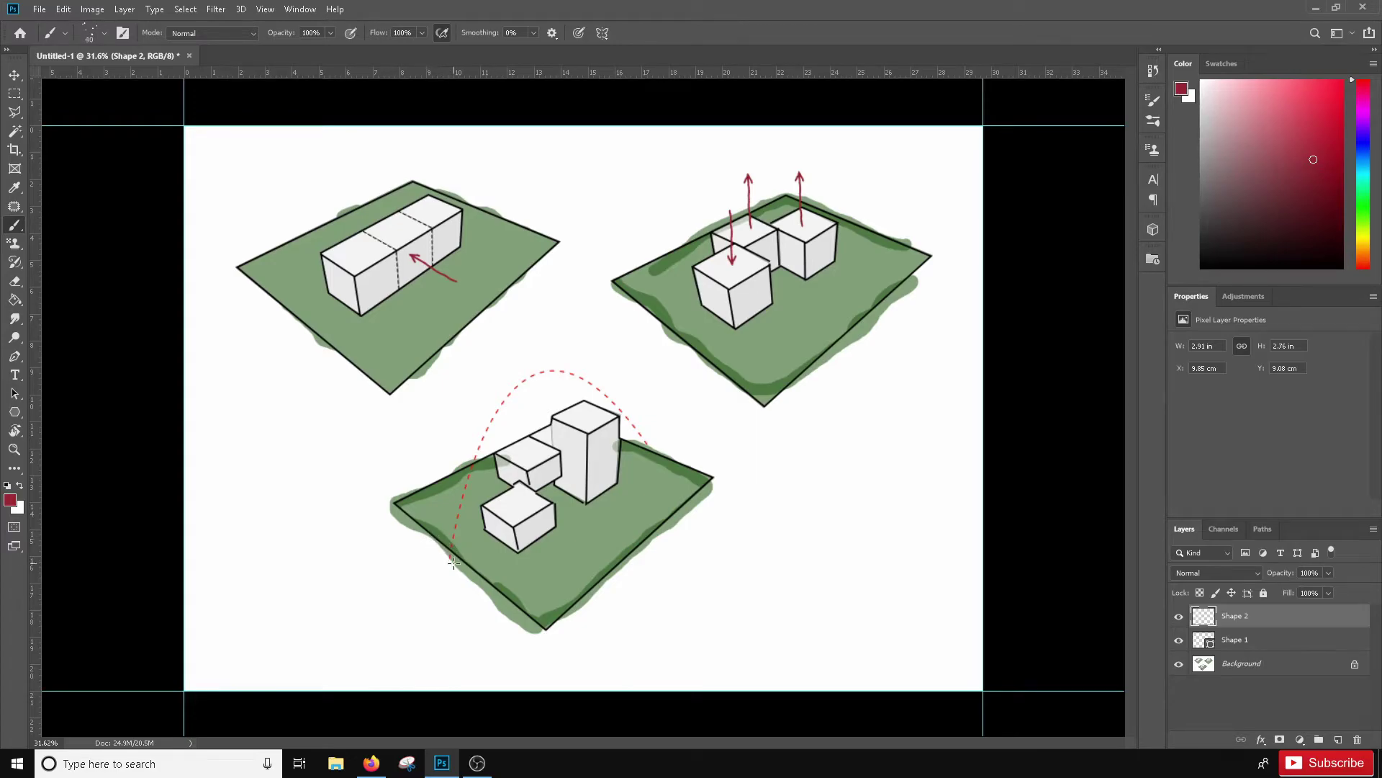
Step: Adjust the brush size and replace the textured brush with a solid round brush
key("bracketright")
key("bracketright")
key("bracketright")
key("bracketright")
key("bracketright")
key("bracketleft")
key("bracketleft")
key("bracketleft")
key("bracketleft")
key("bracketleft")
key("bracketleft")
key("bracketleft")
key("bracketleft")
key("bracketleft")
key("bracketleft")
key("bracketleft")
key("bracketleft")
key("bracketleft")
key("bracketleft")
key("bracketleft")
key("bracketleft")
key("bracketleft")
key("bracketleft")
key("bracketleft")
key("bracketleft")
left_click(95, 32)
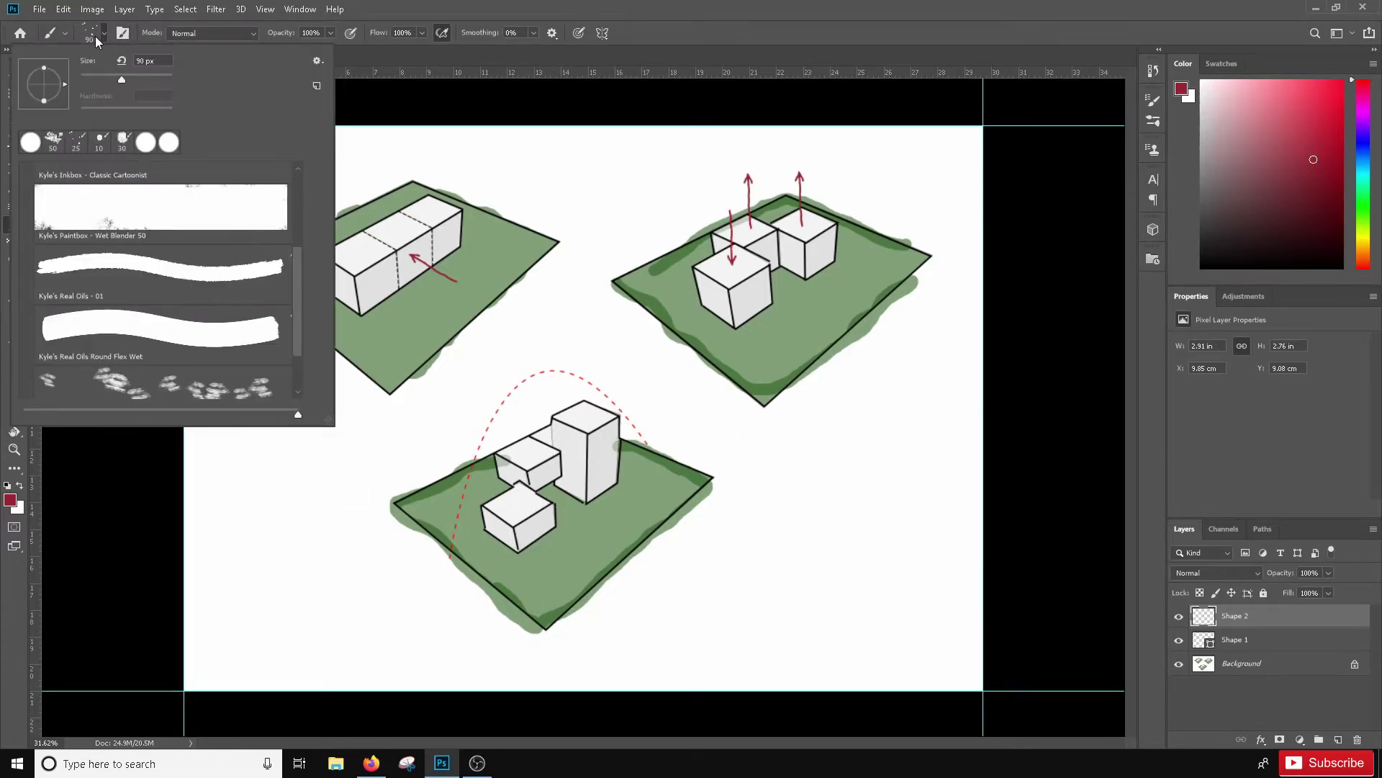
double_click(142, 149)
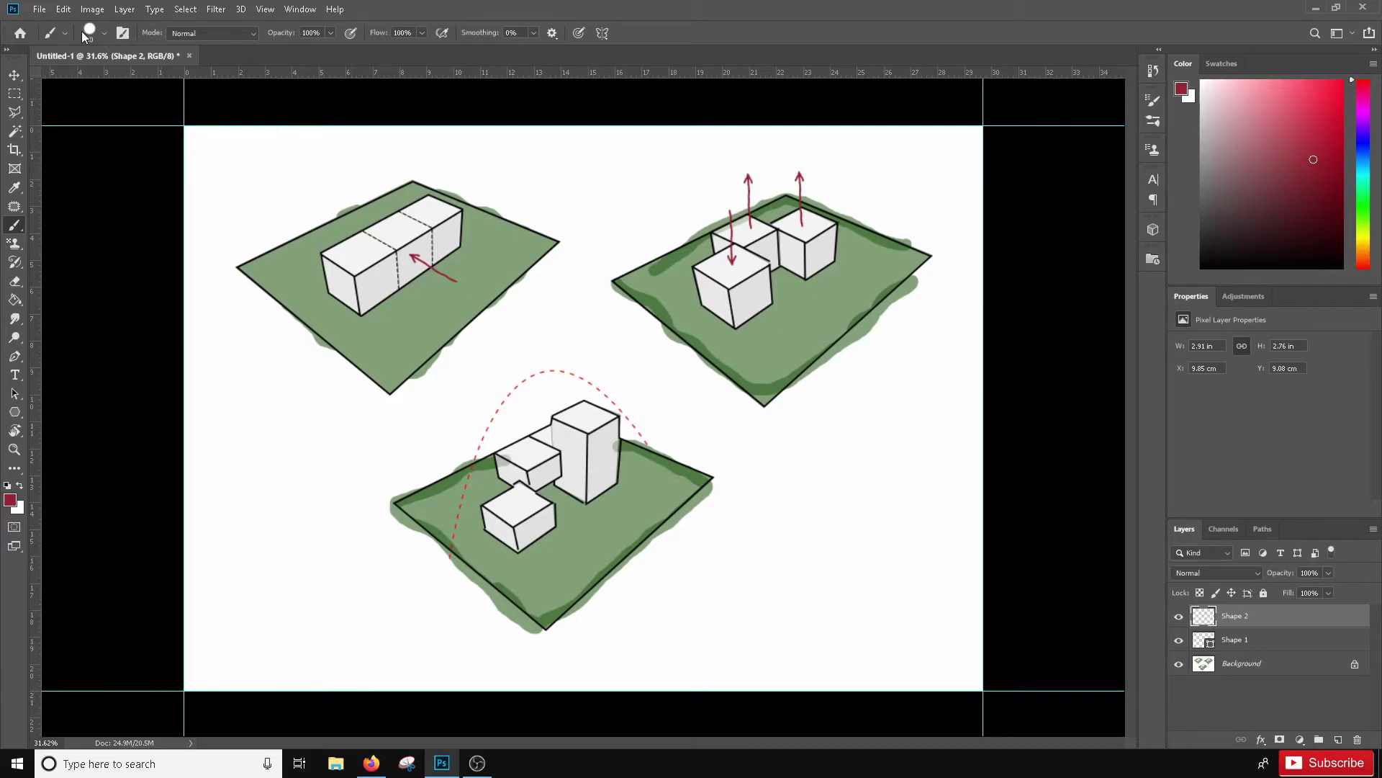
Step: Choose an orange-yellow color and paint a round dot at each end and near the peak of the dashed arc
left_click(11, 500)
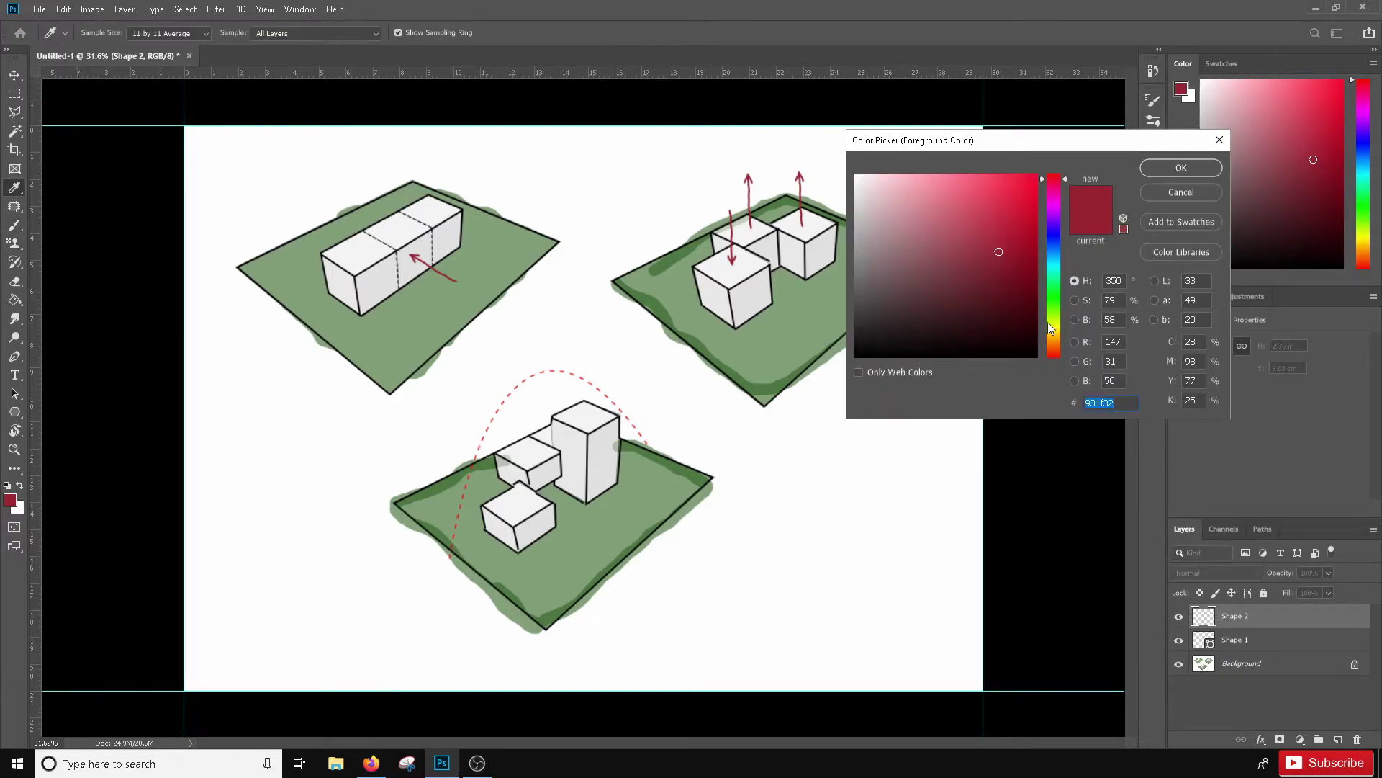
left_click(1056, 334)
left_click(1013, 205)
key("Return")
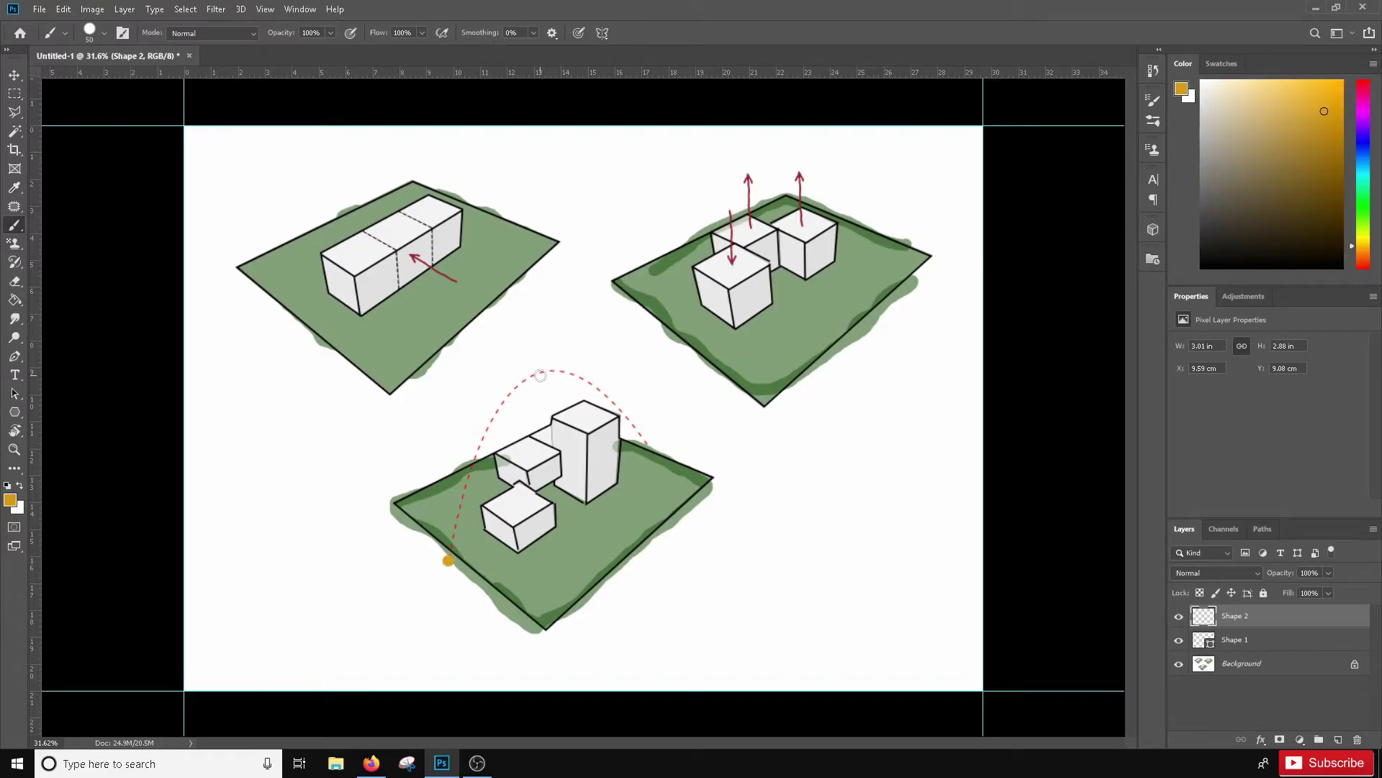
left_click(646, 443)
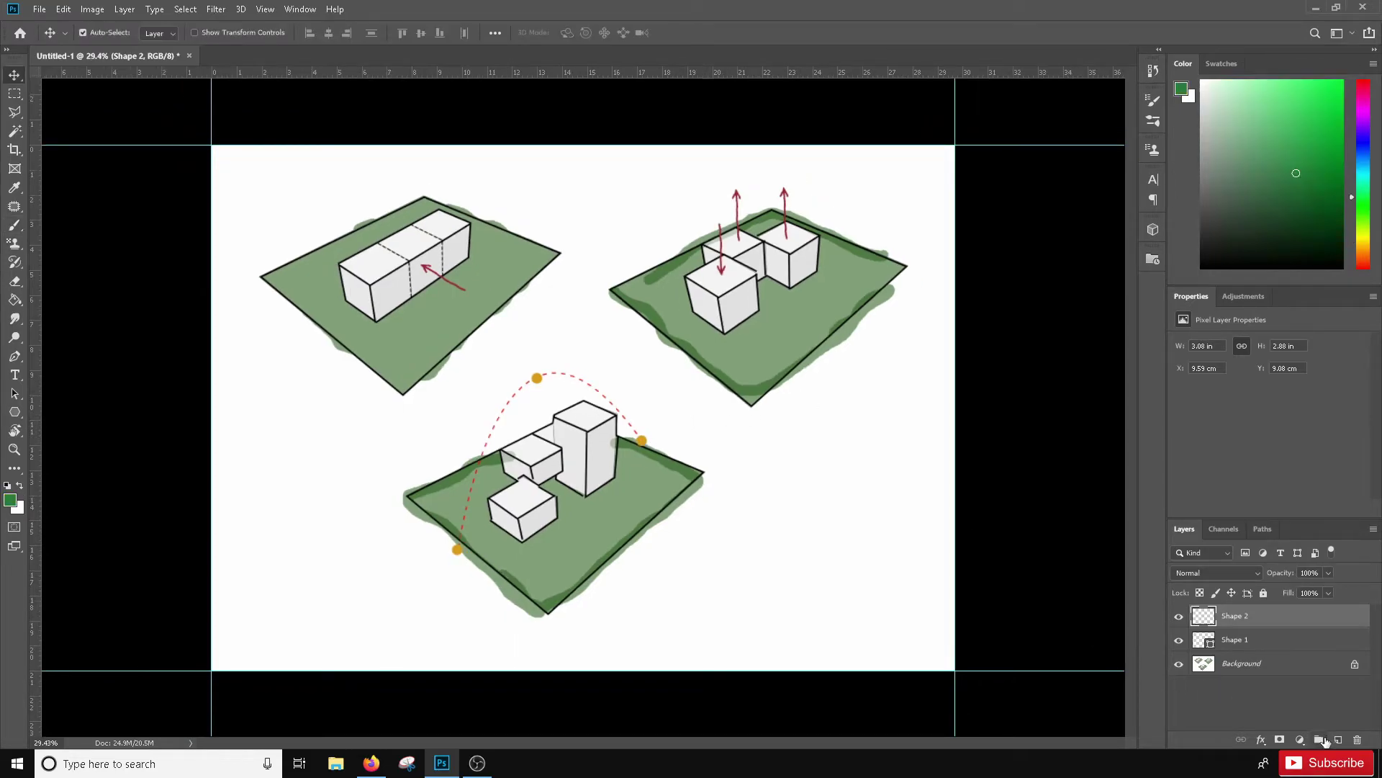
Step: Paint three simple green trees on a new layer behind and beside the first diagram's boxes
left_click(1338, 739)
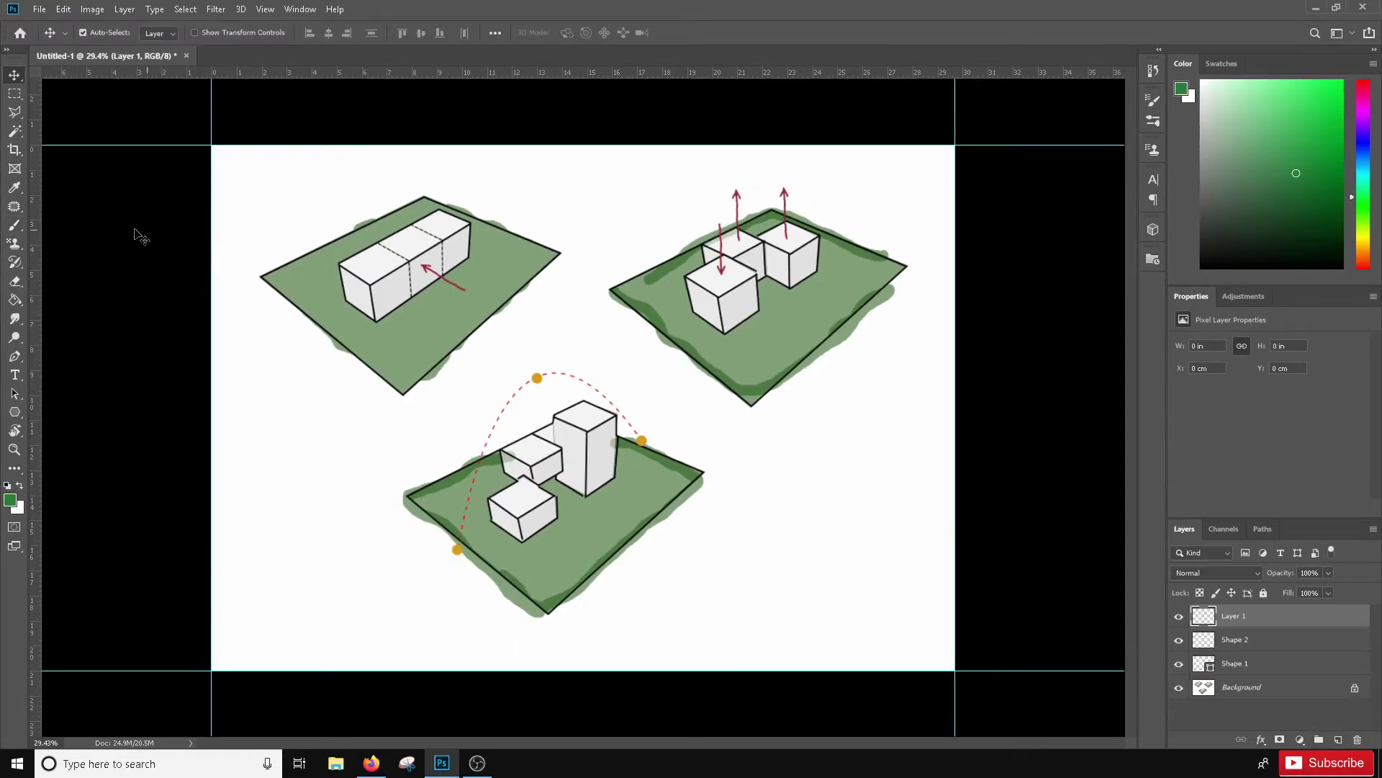
left_click(14, 226)
mouse_move(342, 263)
left_mouse_down()
mouse_move(353, 249)
mouse_move(343, 219)
left_mouse_up()
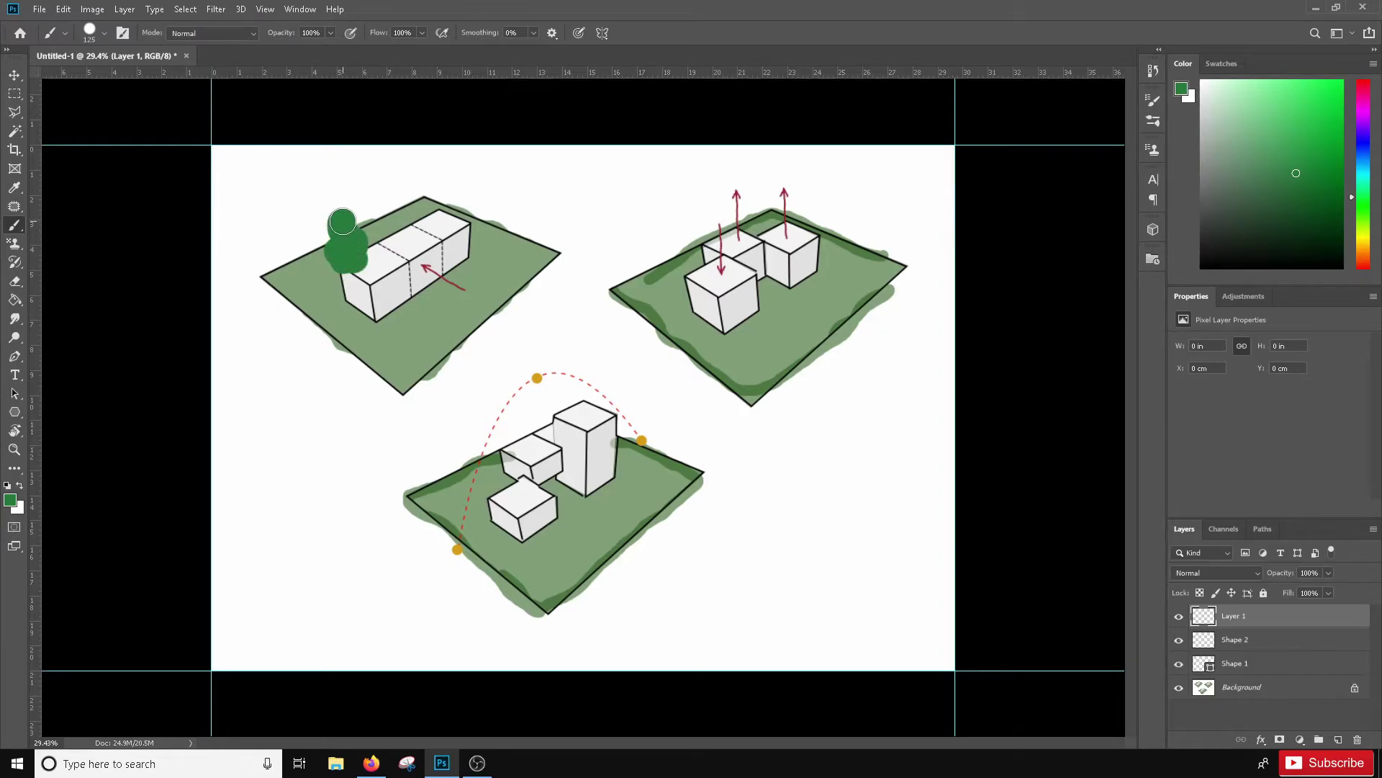
mouse_move(486, 251)
left_mouse_down()
mouse_move(474, 202)
mouse_move(496, 249)
left_mouse_up()
mouse_move(403, 216)
left_mouse_down()
mouse_move(396, 176)
mouse_move(397, 199)
left_mouse_up()
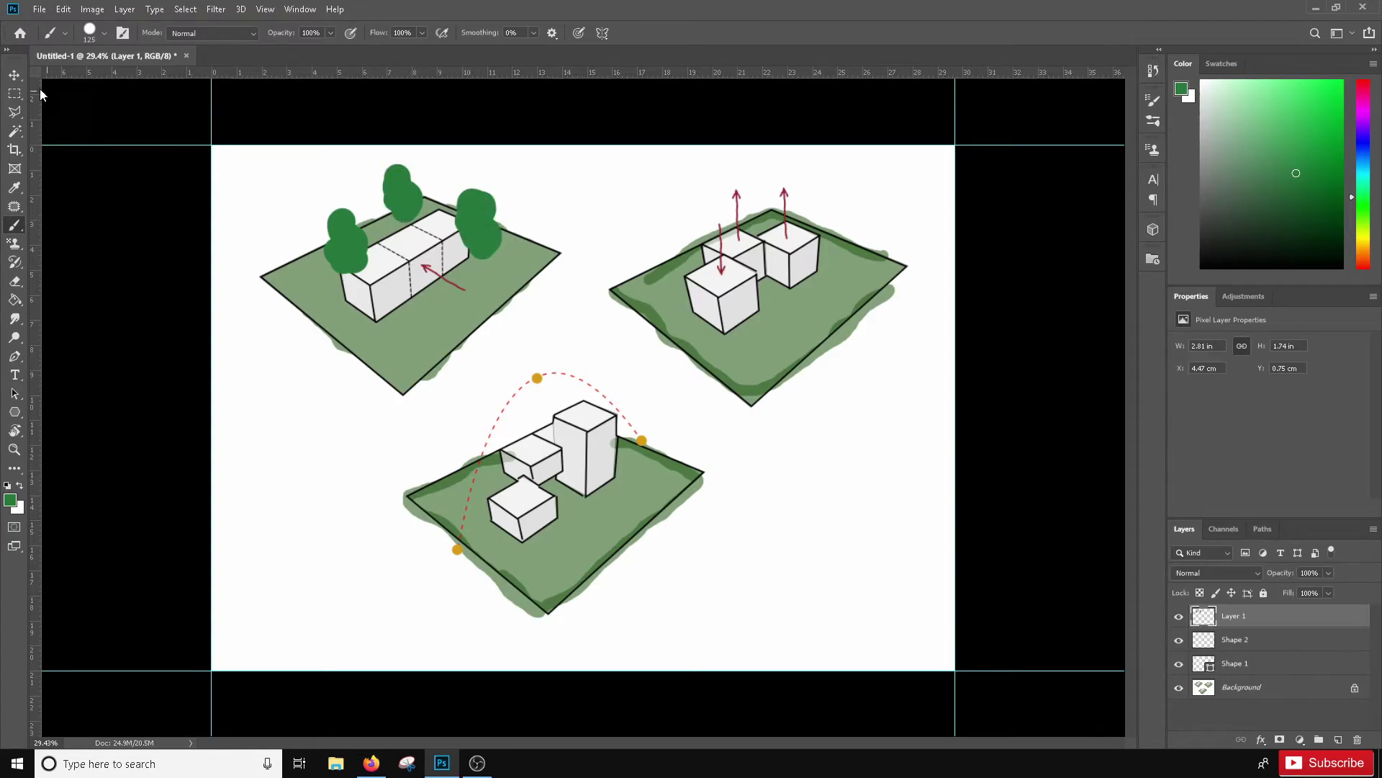
Step: Lower the tree layer's opacity to 43% and copy the trees onto the second and third diagrams
key("v")
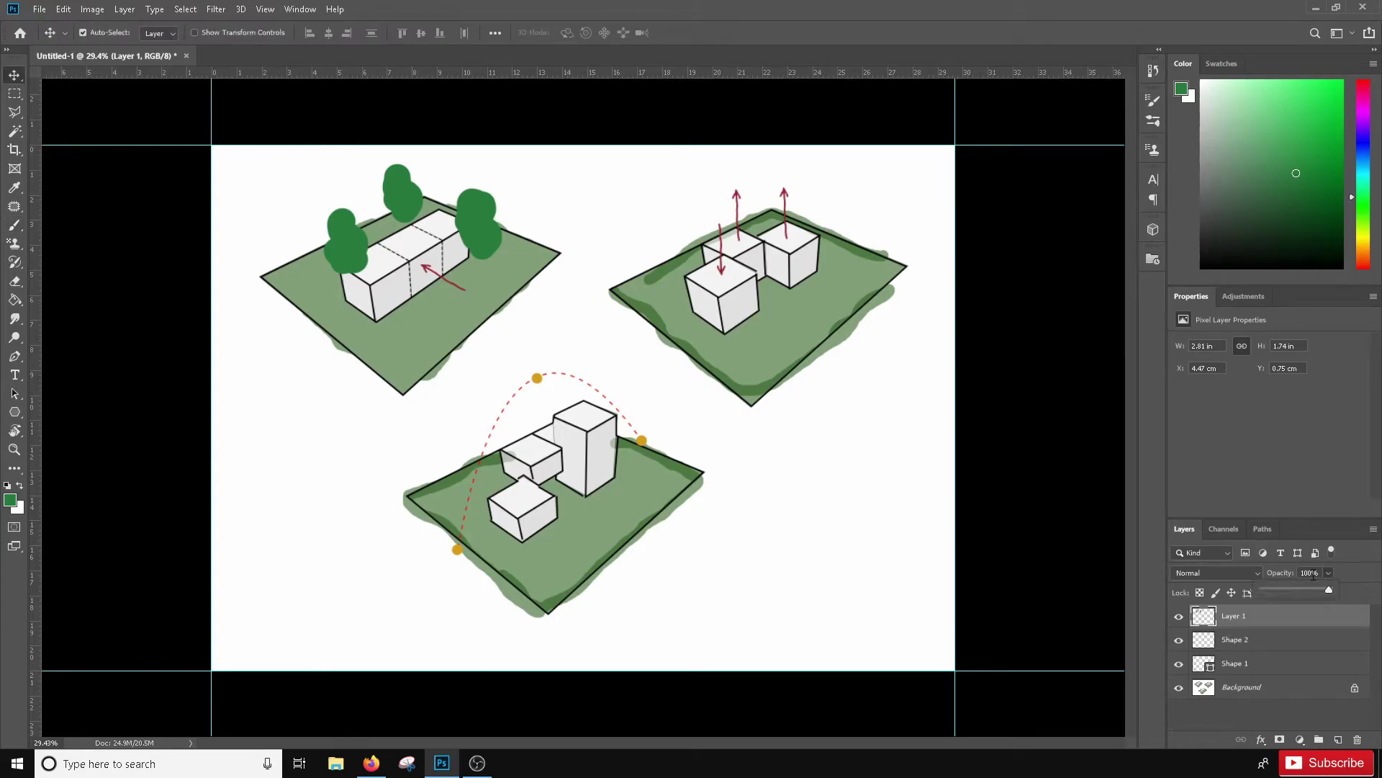
left_click(256, 211)
left_click(346, 250)
left_click_drag(346, 250, 486, 478)
scroll(604, 444, "down", 5)
scroll(608, 448, "up", 5)
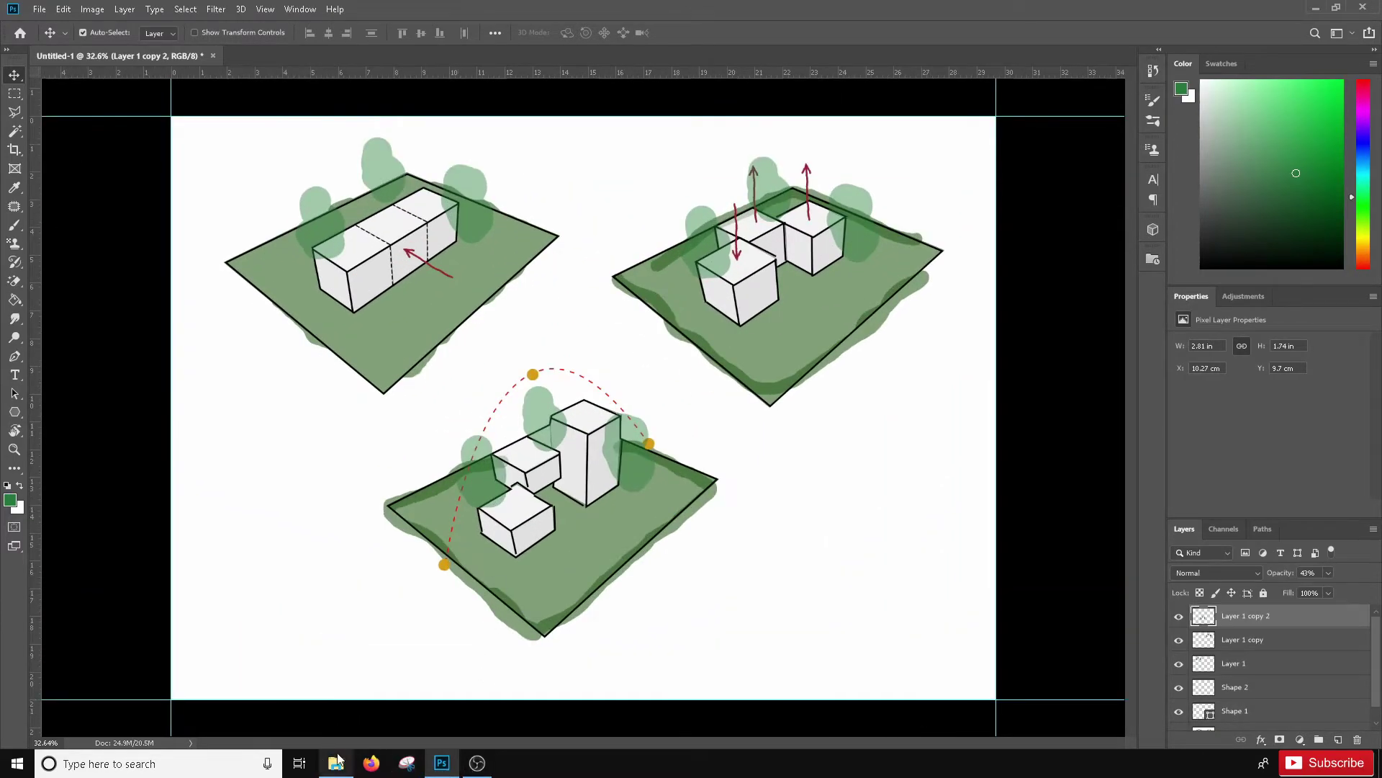
Step: Place the people-png-1 image from the PNG PHOTO folder and scale it down onto the first diagram's front corner
left_click(336, 761)
scroll(469, 254, "down", 10)
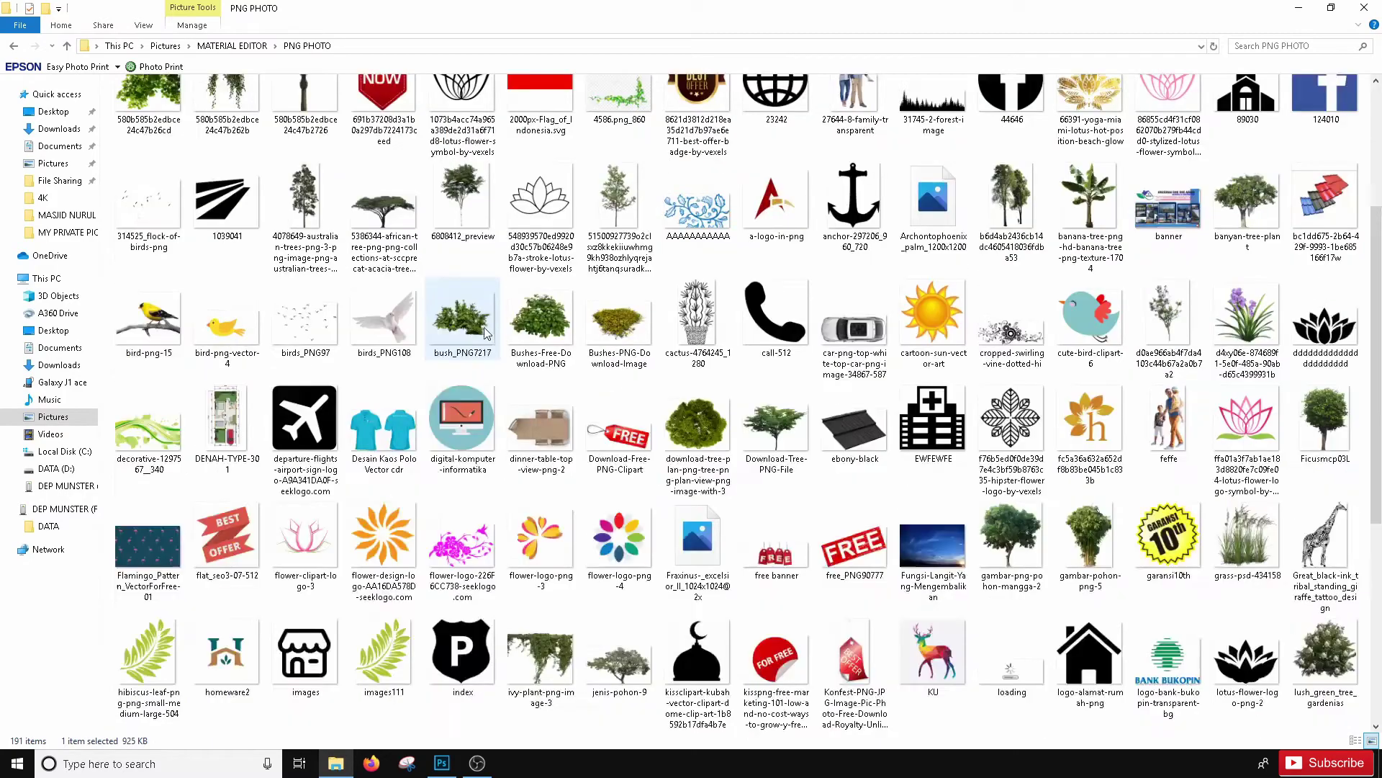
left_click_drag(531, 349, 576, 397)
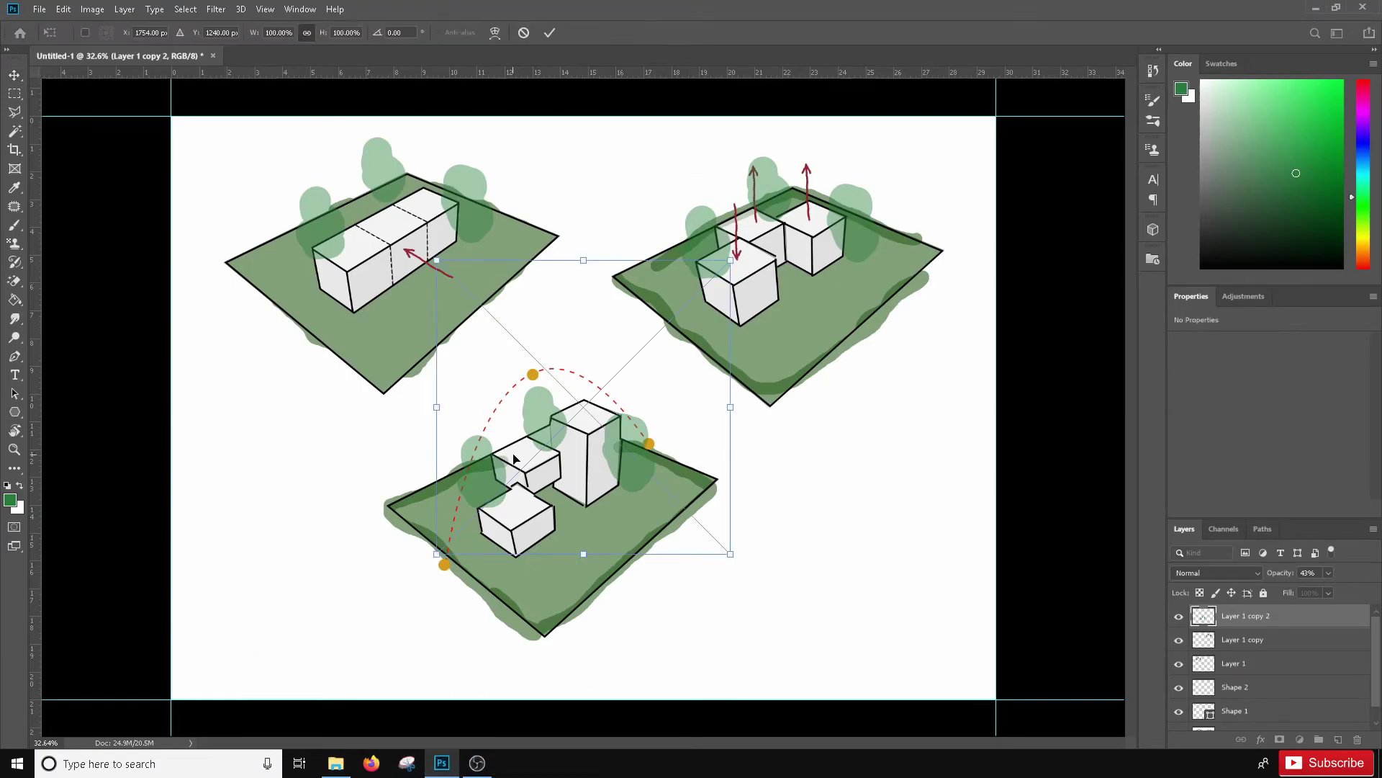
mouse_move(720, 256)
left_mouse_down()
mouse_move(490, 522)
mouse_move(394, 336)
mouse_move(381, 349)
left_mouse_up()
left_click(550, 32)
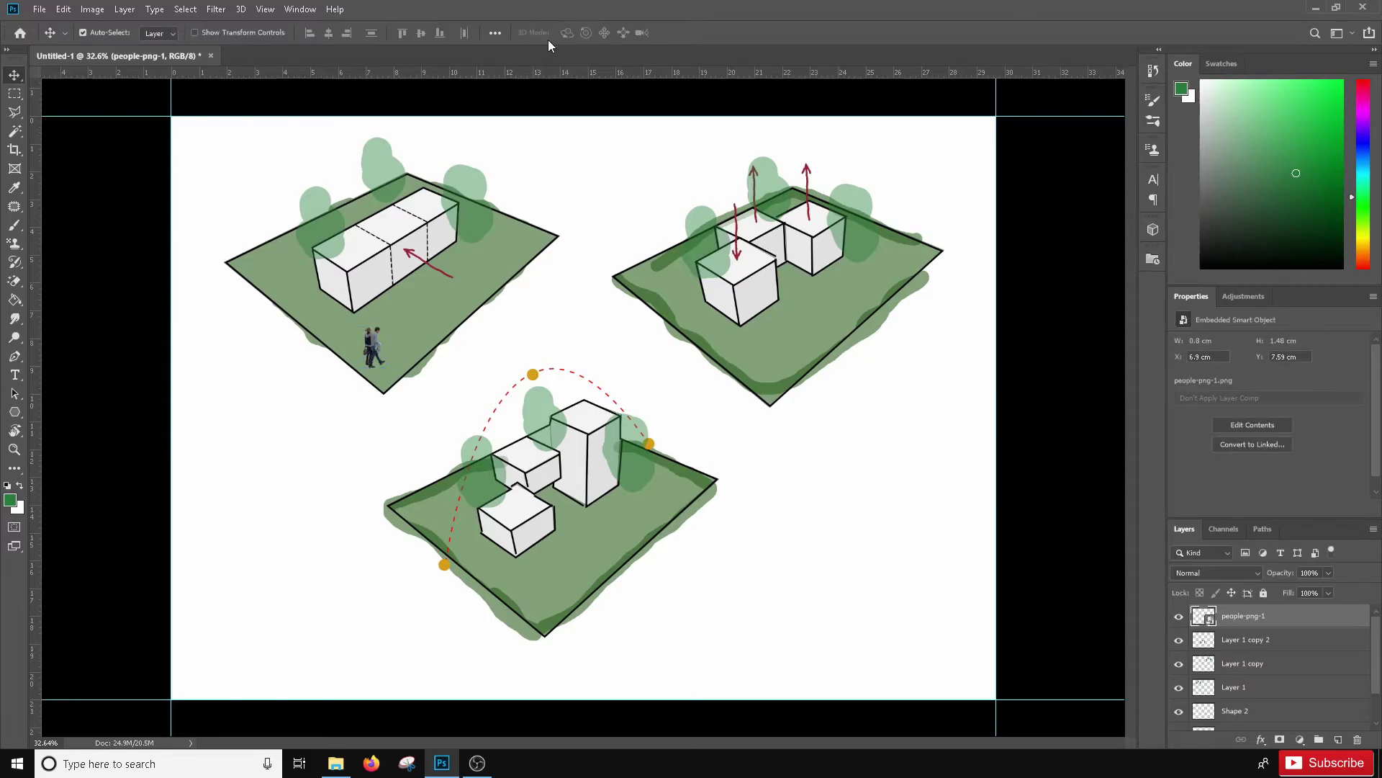
Step: Turn the people image into a black silhouette with a clipped Hue/Saturation adjustment at minimum lightness
left_click(1302, 738)
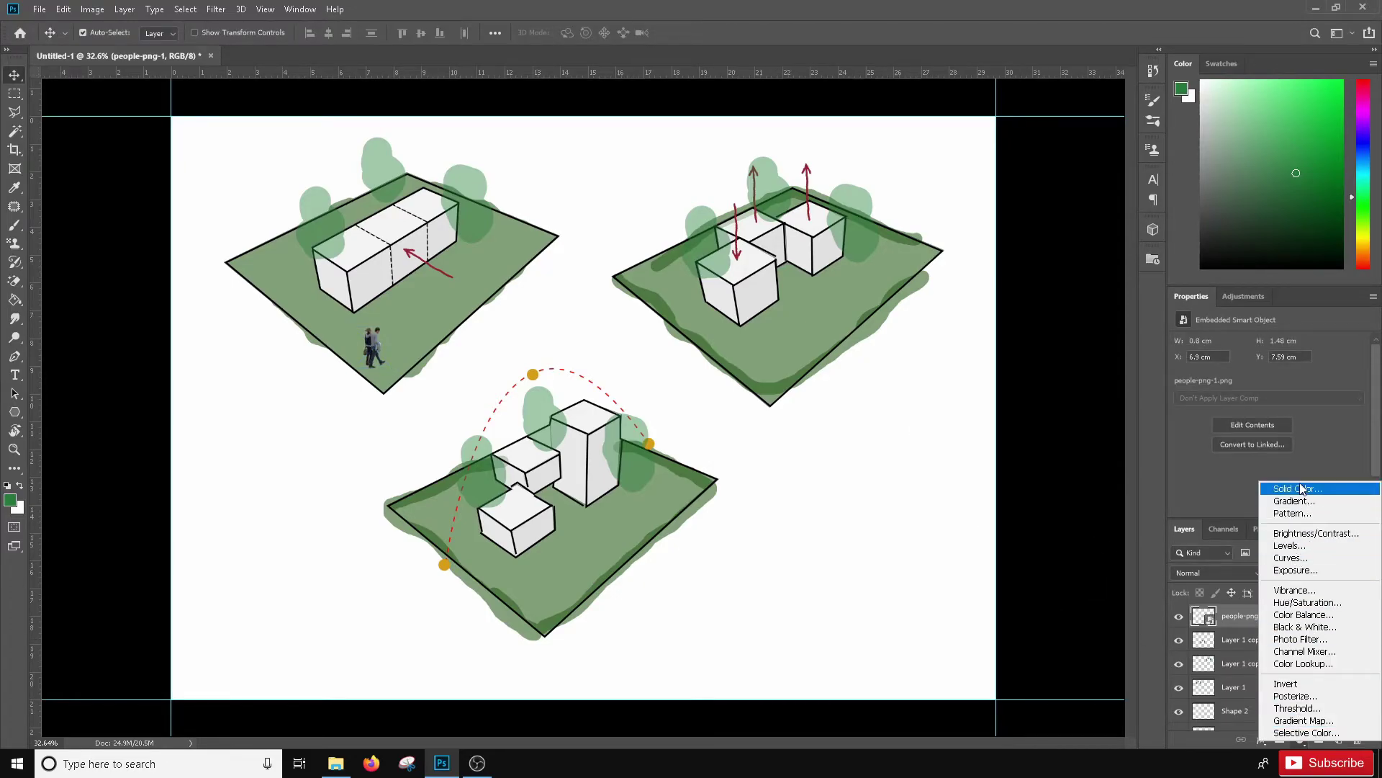
left_click(1304, 602)
left_click_drag(1269, 455, 1181, 469)
key("ctrl+alt+g")
left_click(1096, 519)
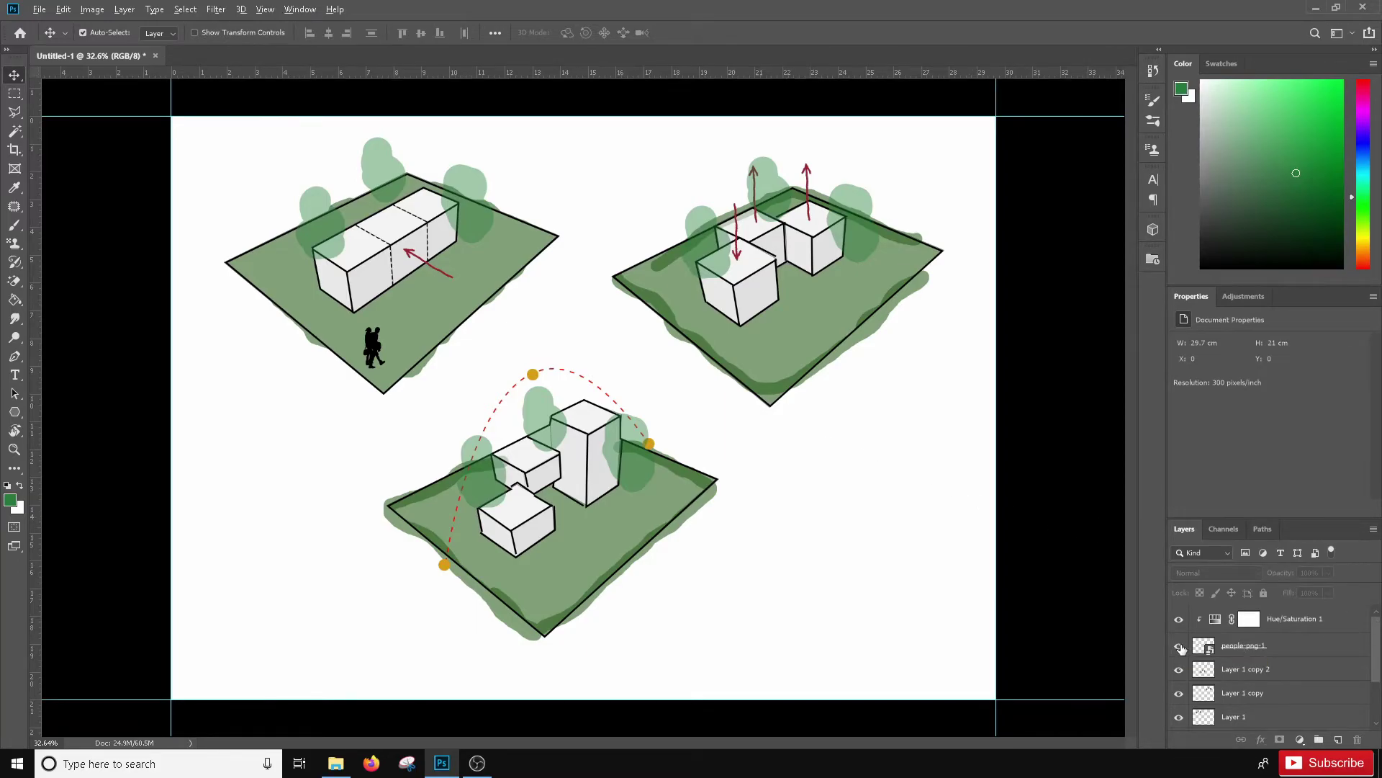
Step: Isolate the people image and its Hue/Saturation adjustment, merge them into one layer, and show all other layers again
left_click(1179, 647, "alt")
left_click(1181, 621)
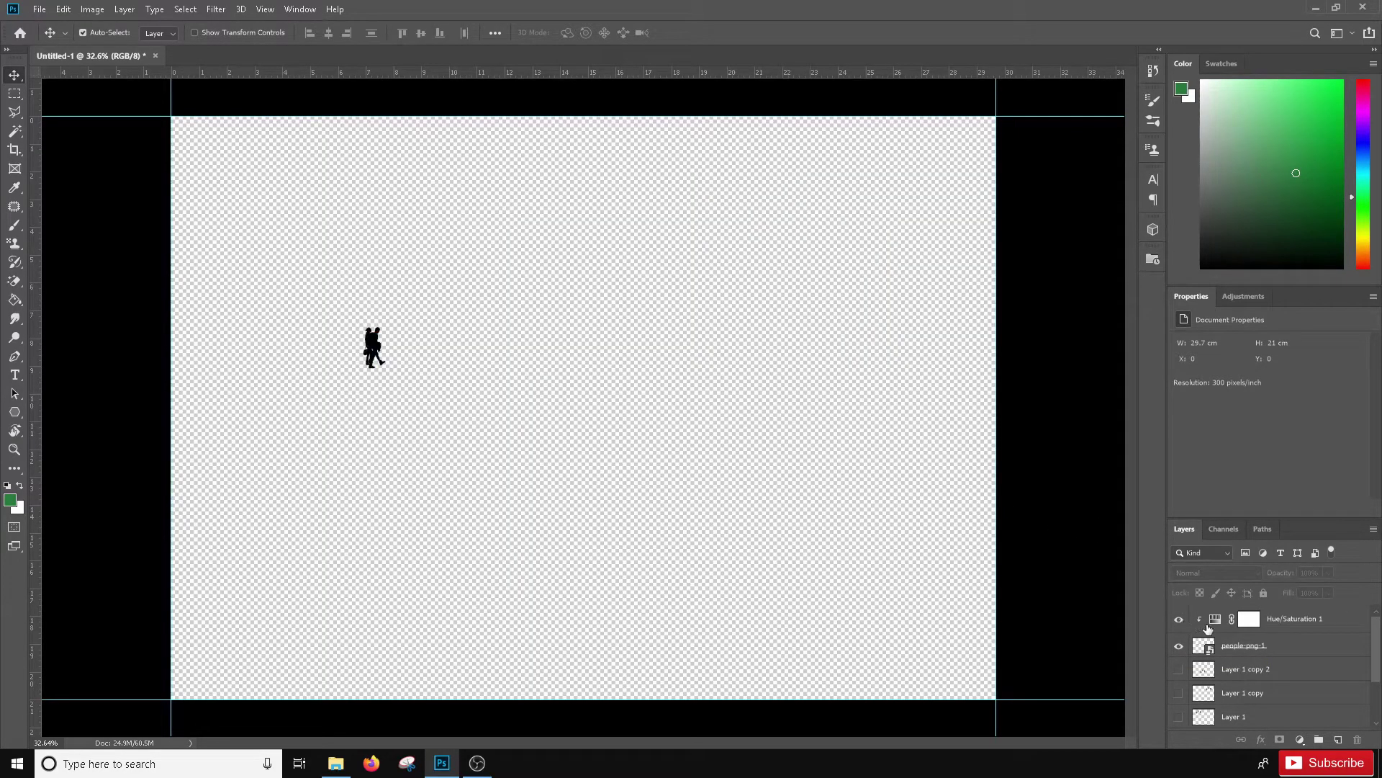
left_click(1374, 531)
left_click(1267, 430)
left_click_drag(1179, 648, 1187, 700)
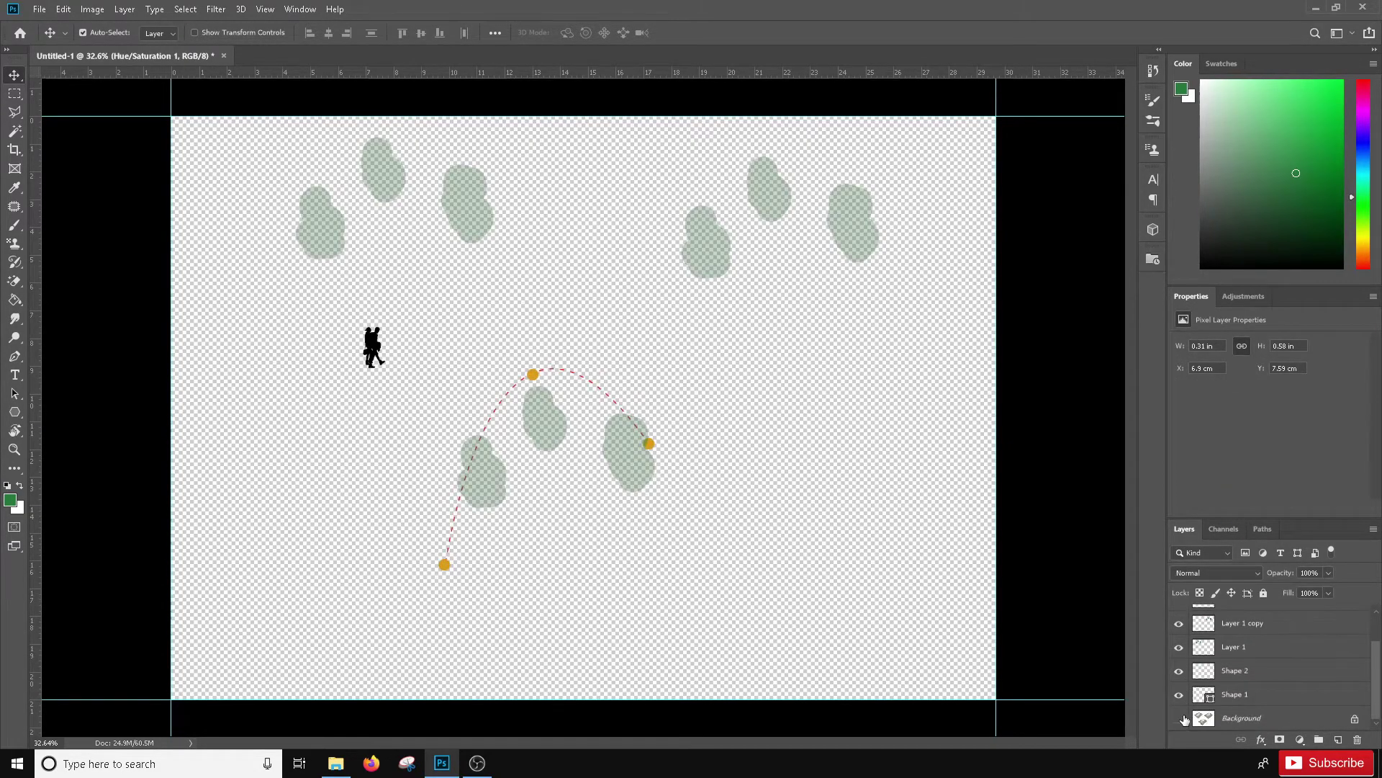
left_click(1179, 717)
key("t")
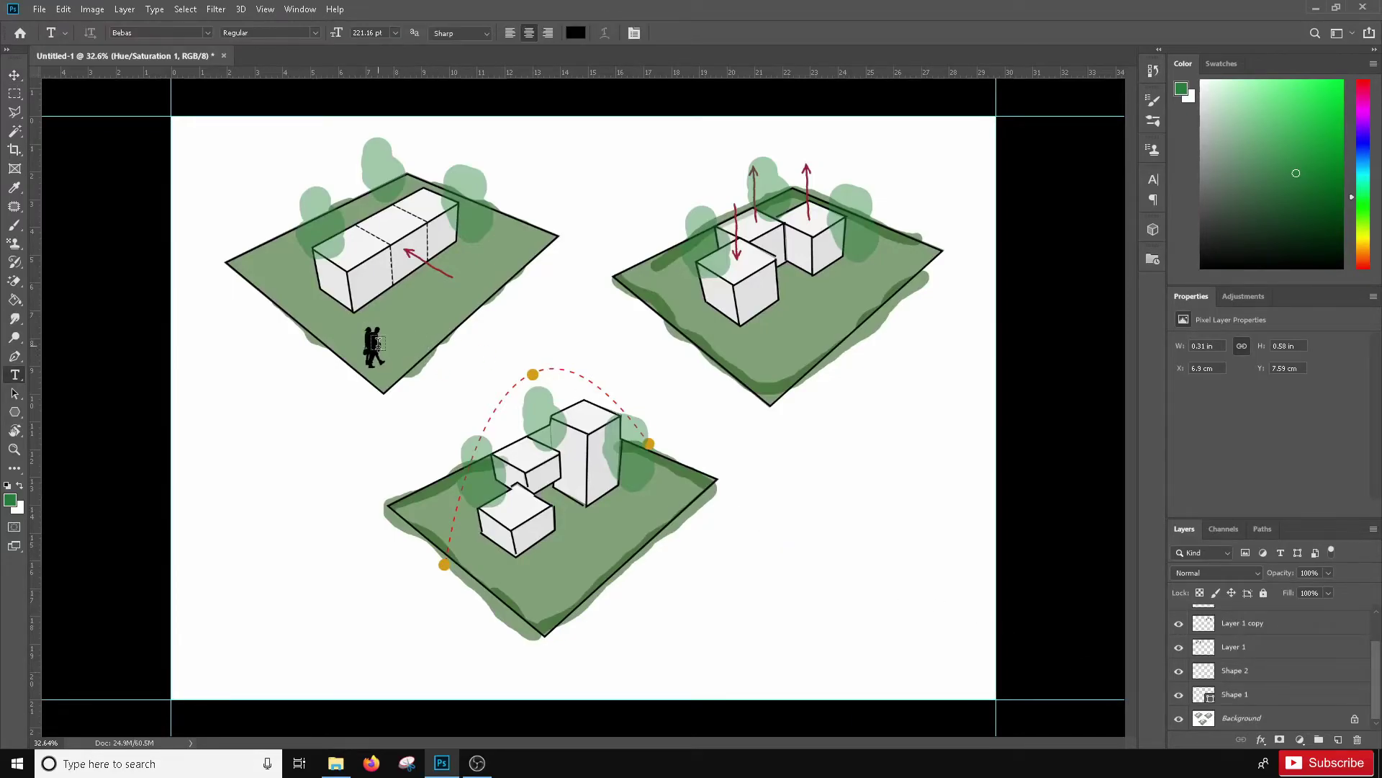
key("v")
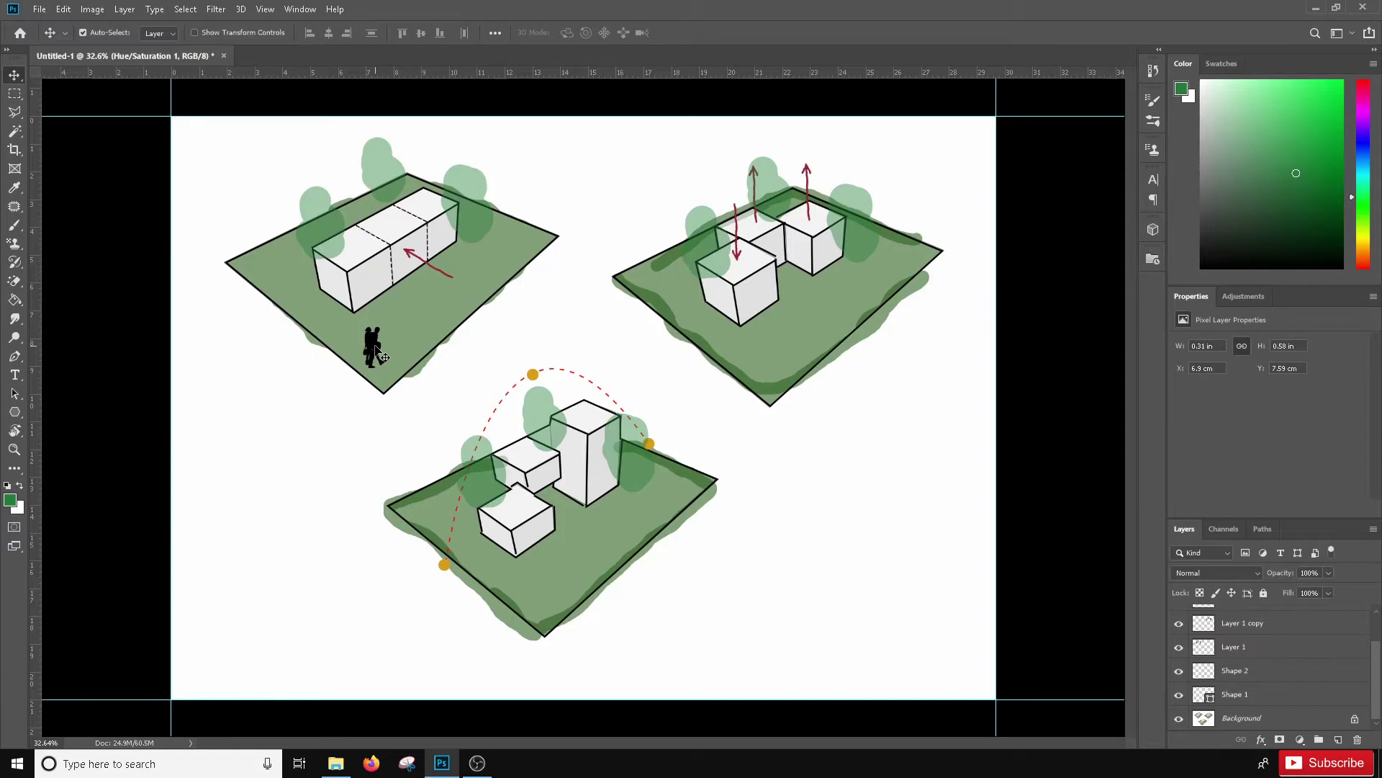
Step: Scale the people silhouette down to about 0.1 in wide and move it among the third diagram's boxes
left_click_drag(378, 346, 461, 353)
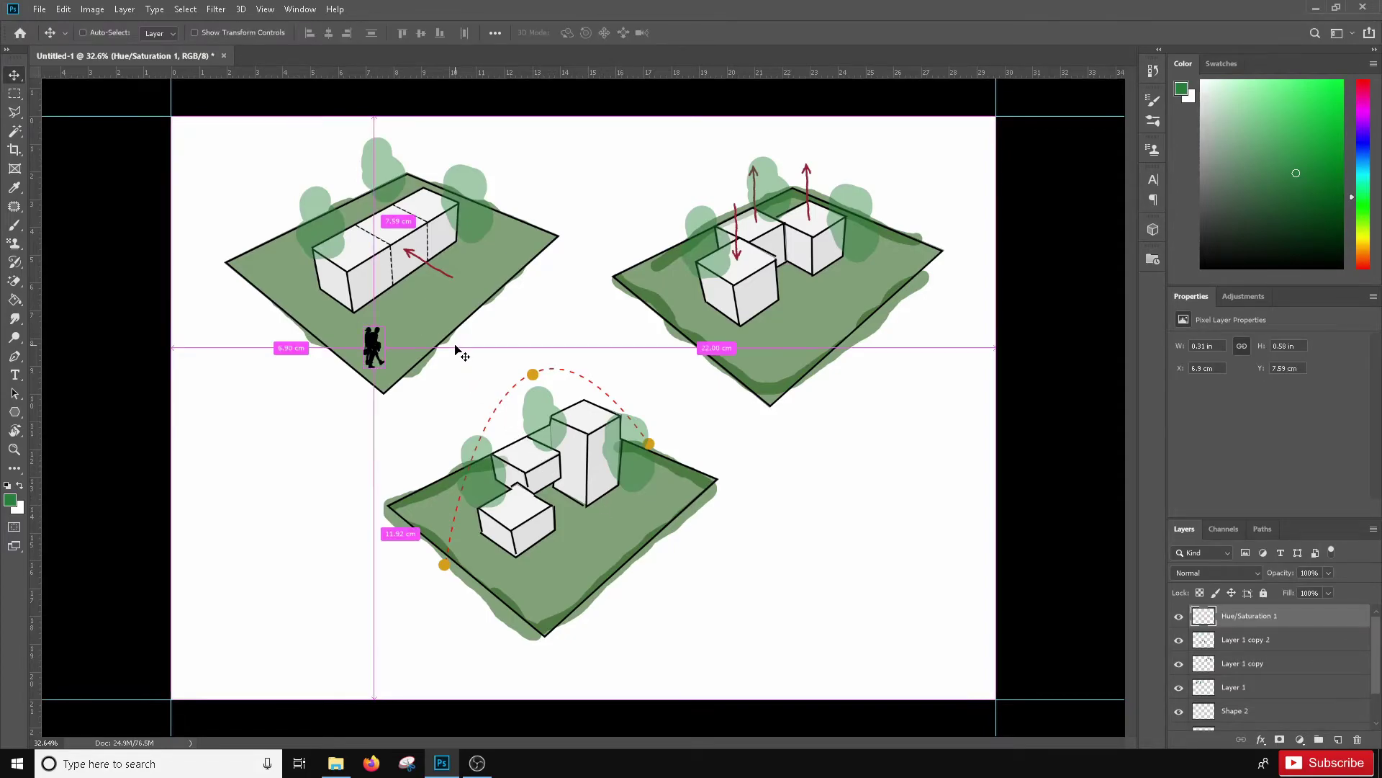
key("ctrl+t")
scroll(396, 339, "up", 10)
left_click_drag(369, 305, 779, 695)
left_click(690, 33)
scroll(637, 529, "down", 6)
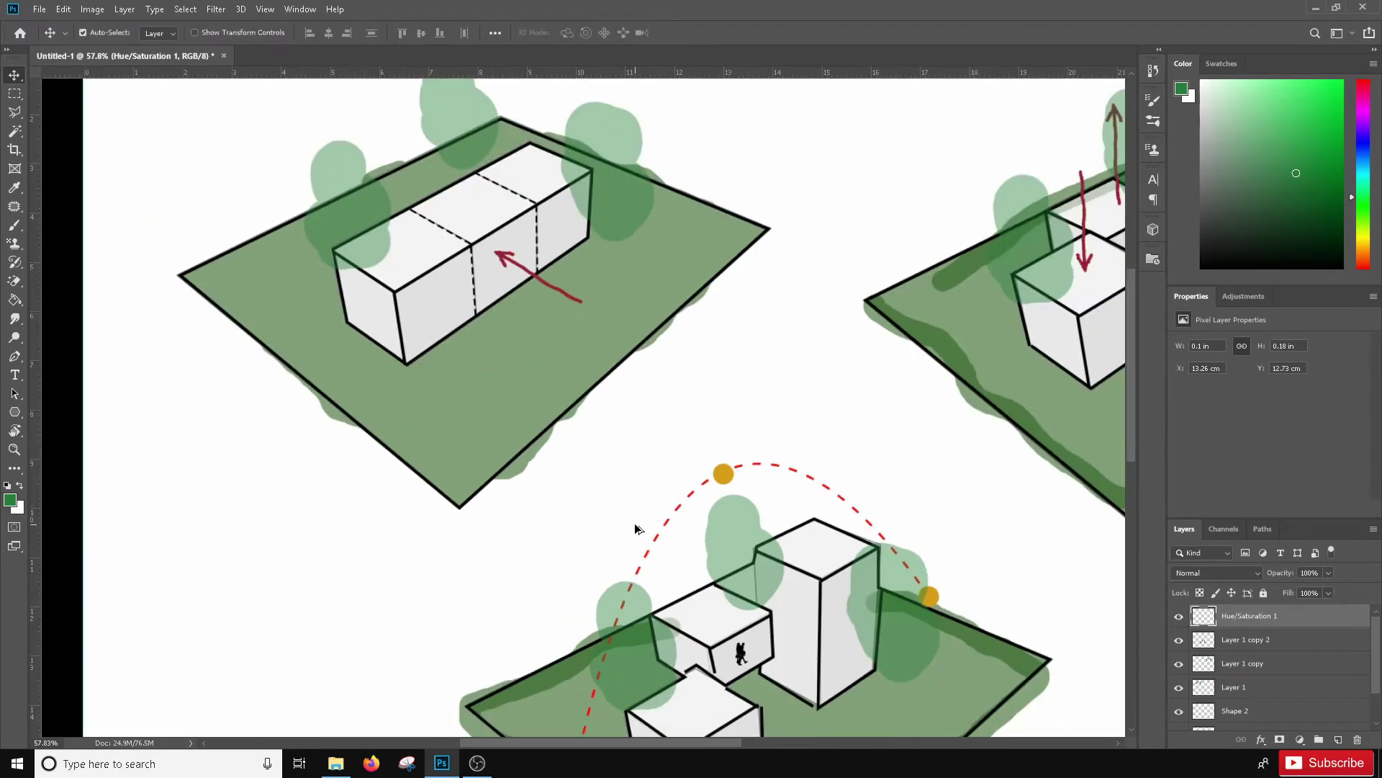
Step: Duplicate the small people silhouette and spread the copies across the third diagram's green ground around the boxes
scroll(594, 615, "up", 4)
scroll(484, 444, "up", 2)
left_click_drag(507, 366, 219, 448)
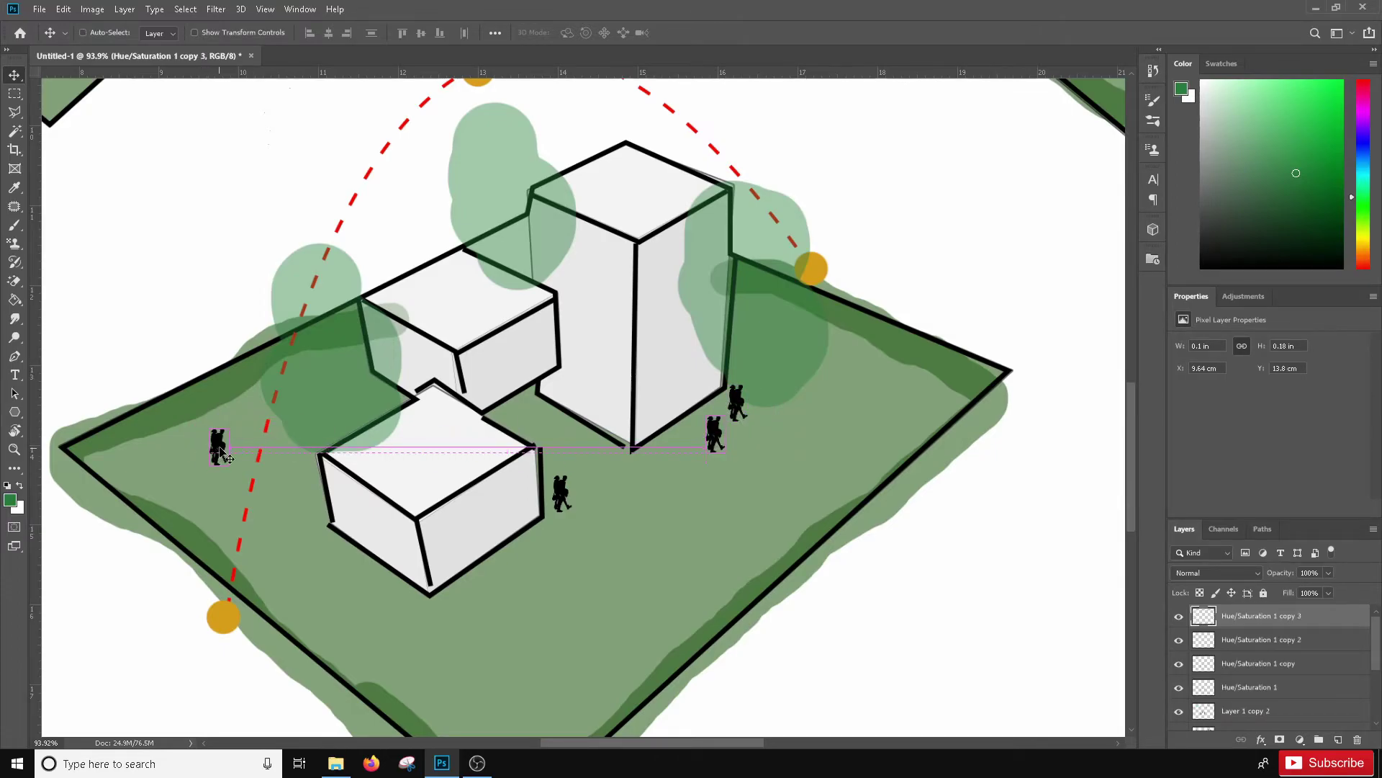
scroll(478, 517, "down", 5)
left_click_drag(562, 524, 683, 484)
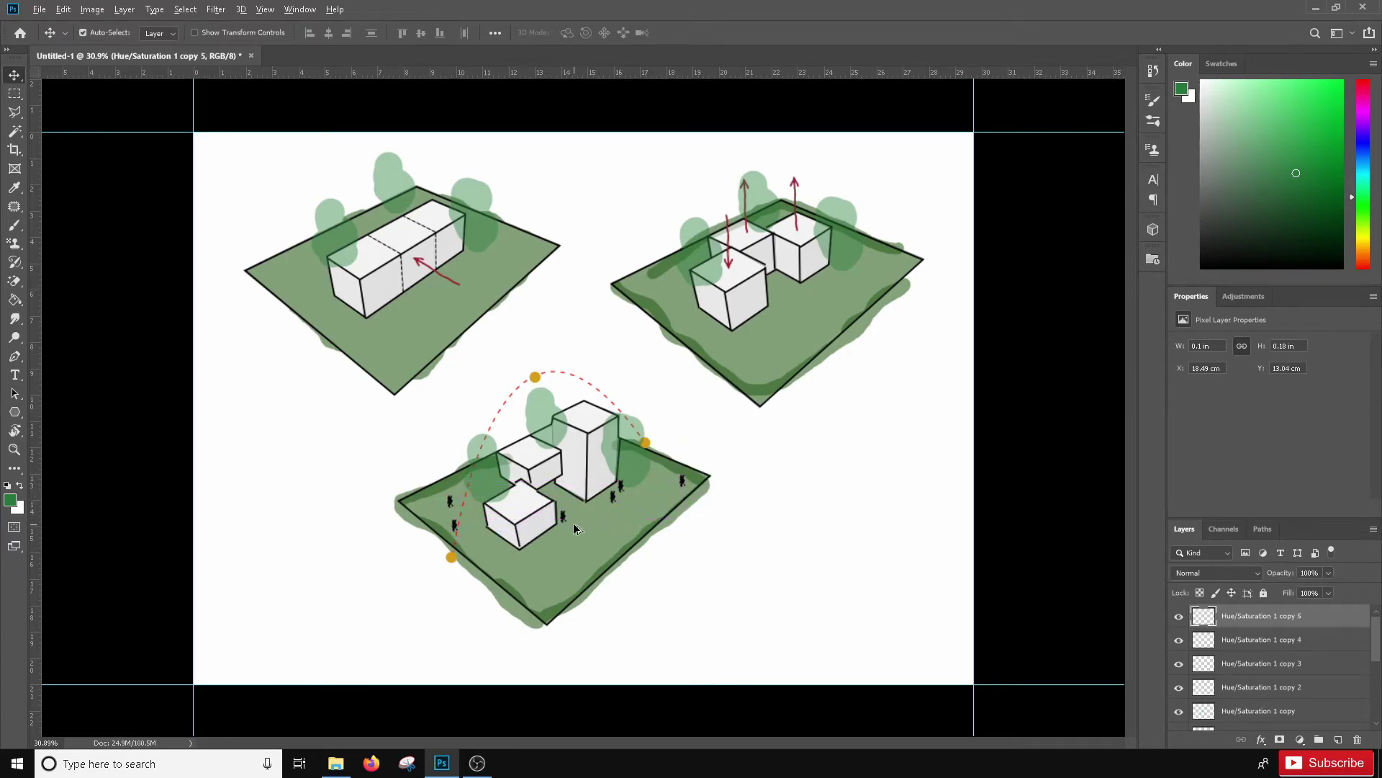
Step: Add the text label "1" in Bebas at about 18 pt just below the first diagram
key("ctrl+minus")
left_click(14, 374)
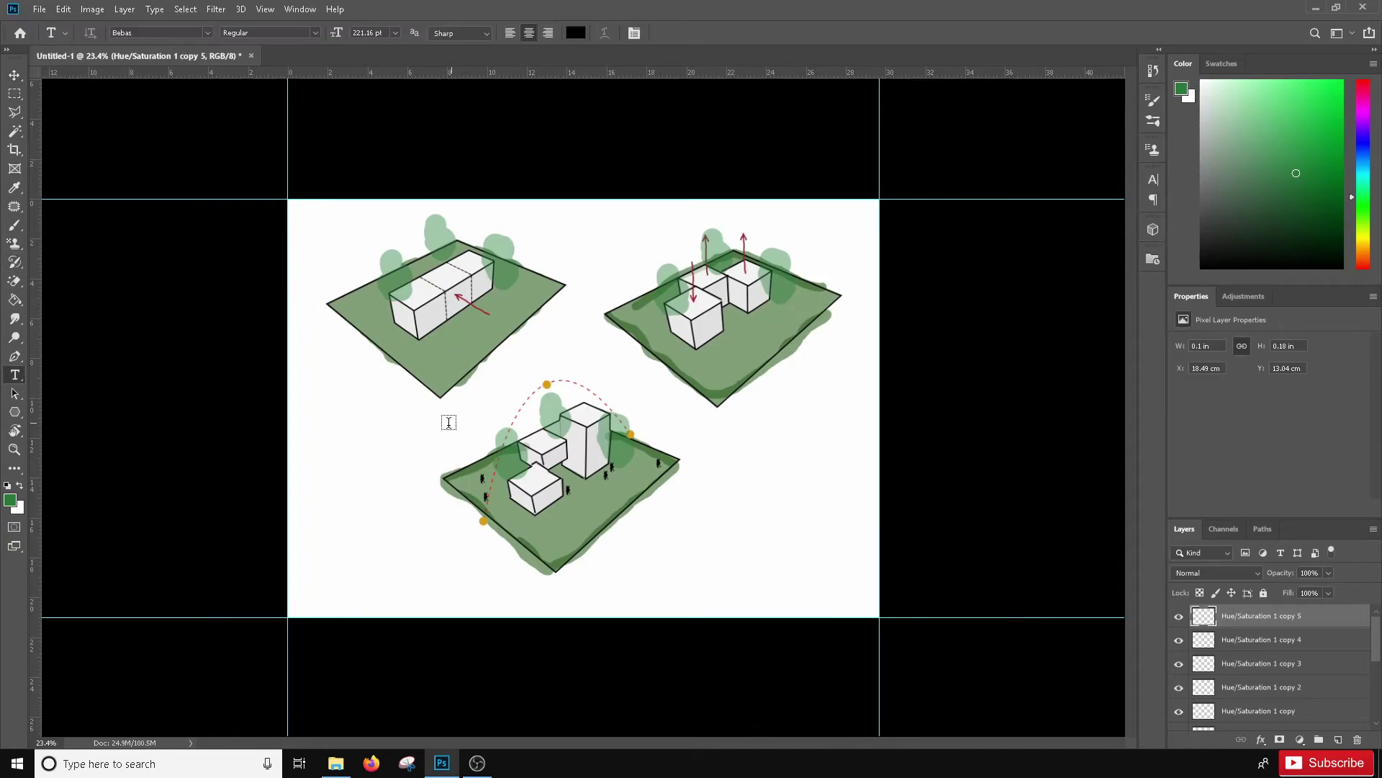
left_click(342, 403)
left_click_drag(336, 32, 194, 56)
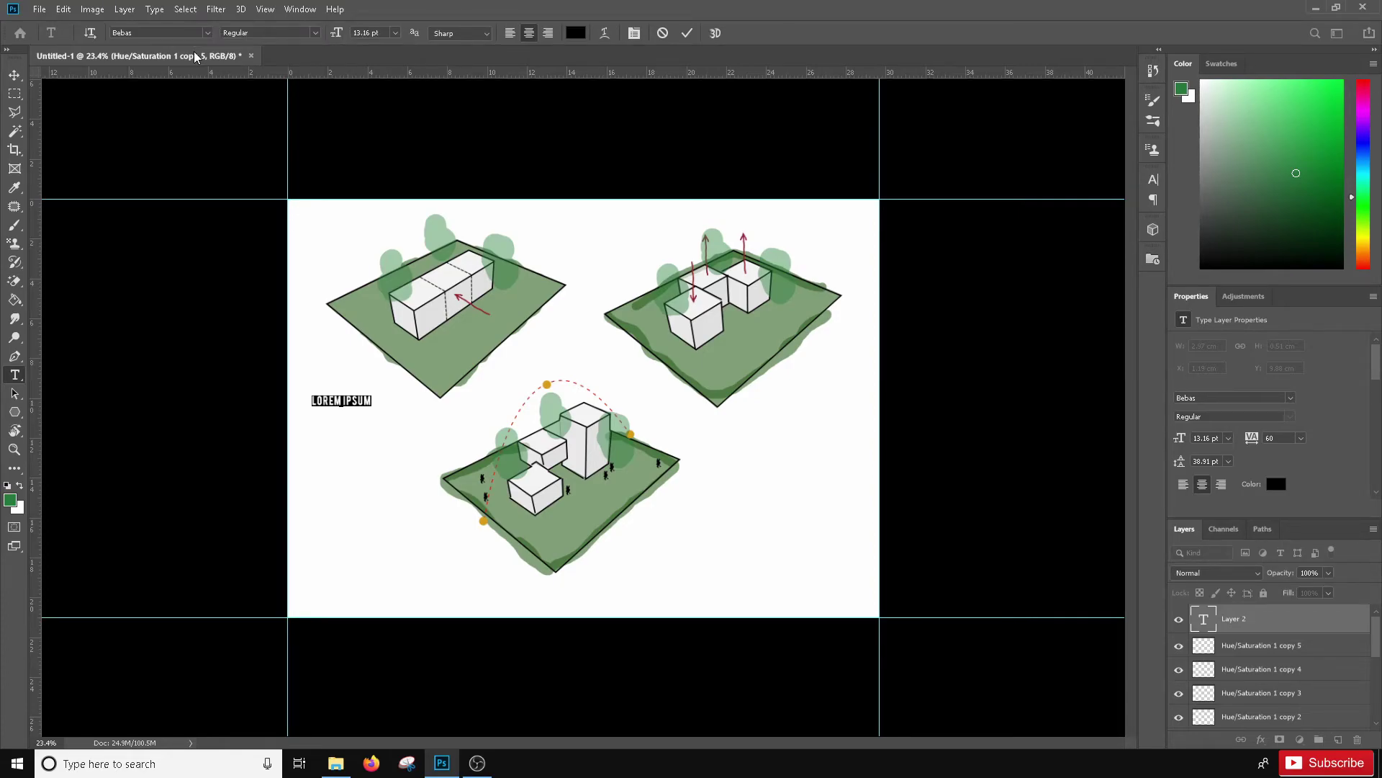
key("BackSpace")
mouse_move(339, 33)
left_mouse_down()
mouse_move(353, 34)
mouse_move(329, 33)
left_mouse_up()
left_click(687, 33)
left_click(15, 75)
Step: Copy the number label below the second and third diagrams and change the copies to "2" and "3"
left_click_drag(342, 406, 453, 555)
double_click(749, 418)
type("2")
key("ctrl+Return")
double_click(452, 556)
type("3")
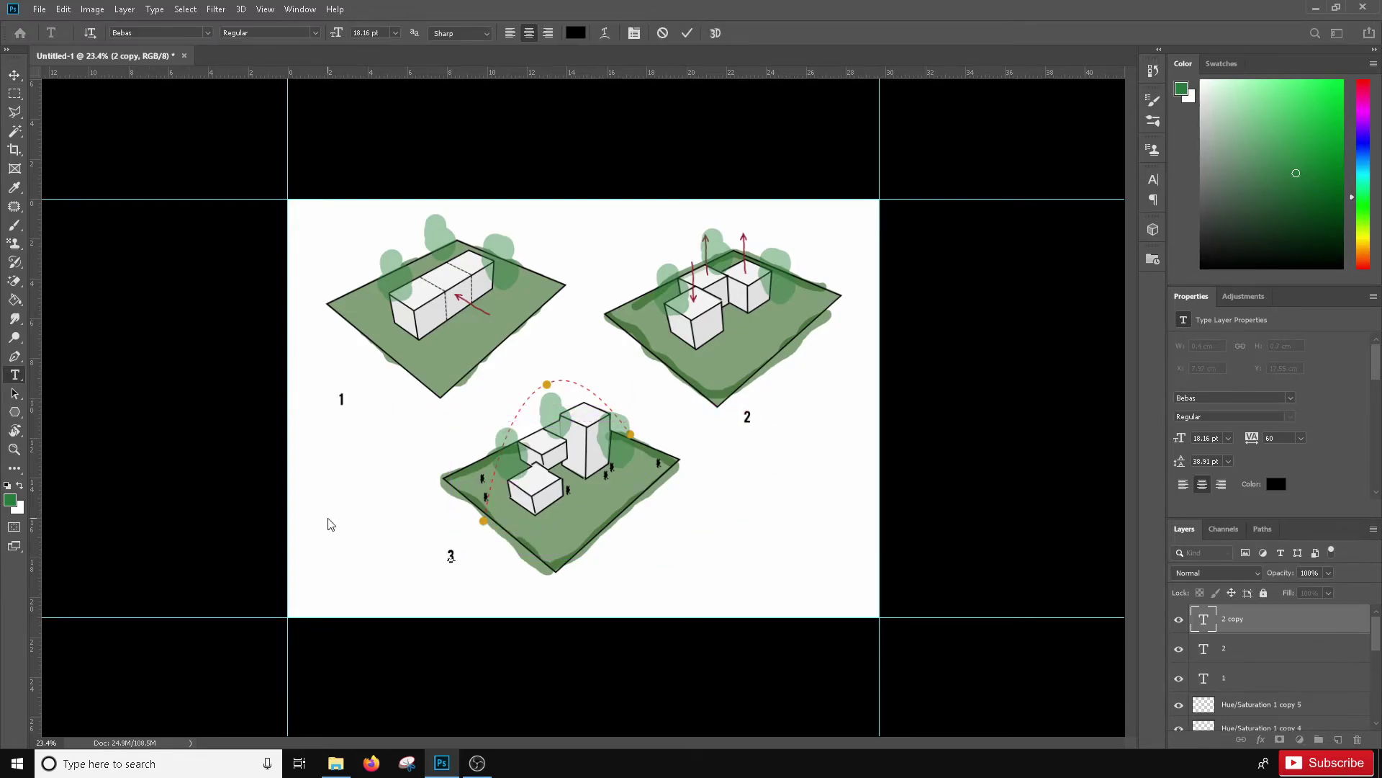
left_click(327, 519)
Step: Duplicate the "1" label to the upper middle of the page and change its text to "PRINCIPAL ARCHITECTURE"
scroll(486, 533, "down", 4)
scroll(497, 468, "up", 8)
left_click_drag(231, 399, 580, 167)
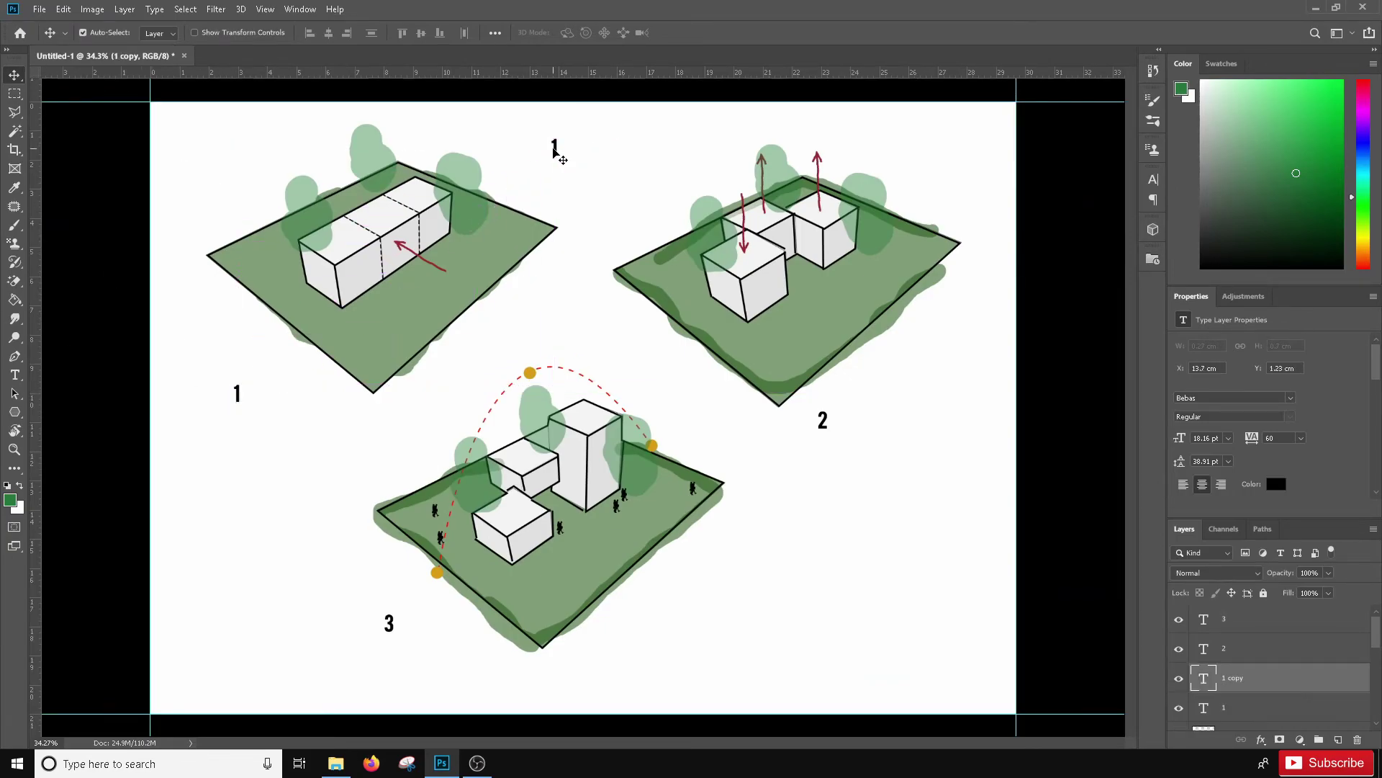
double_click(556, 147)
type("PRINCIPAL A")
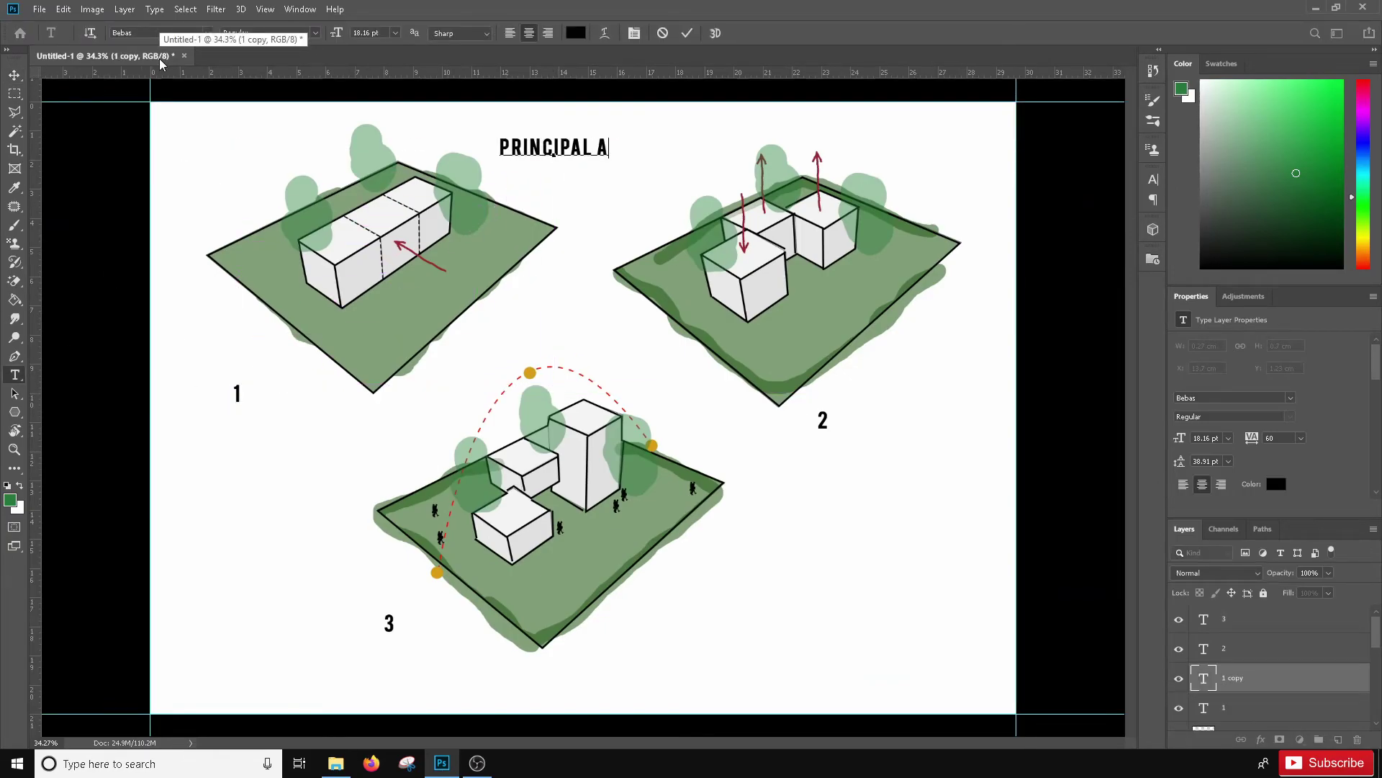
type("RCHITECTURE")
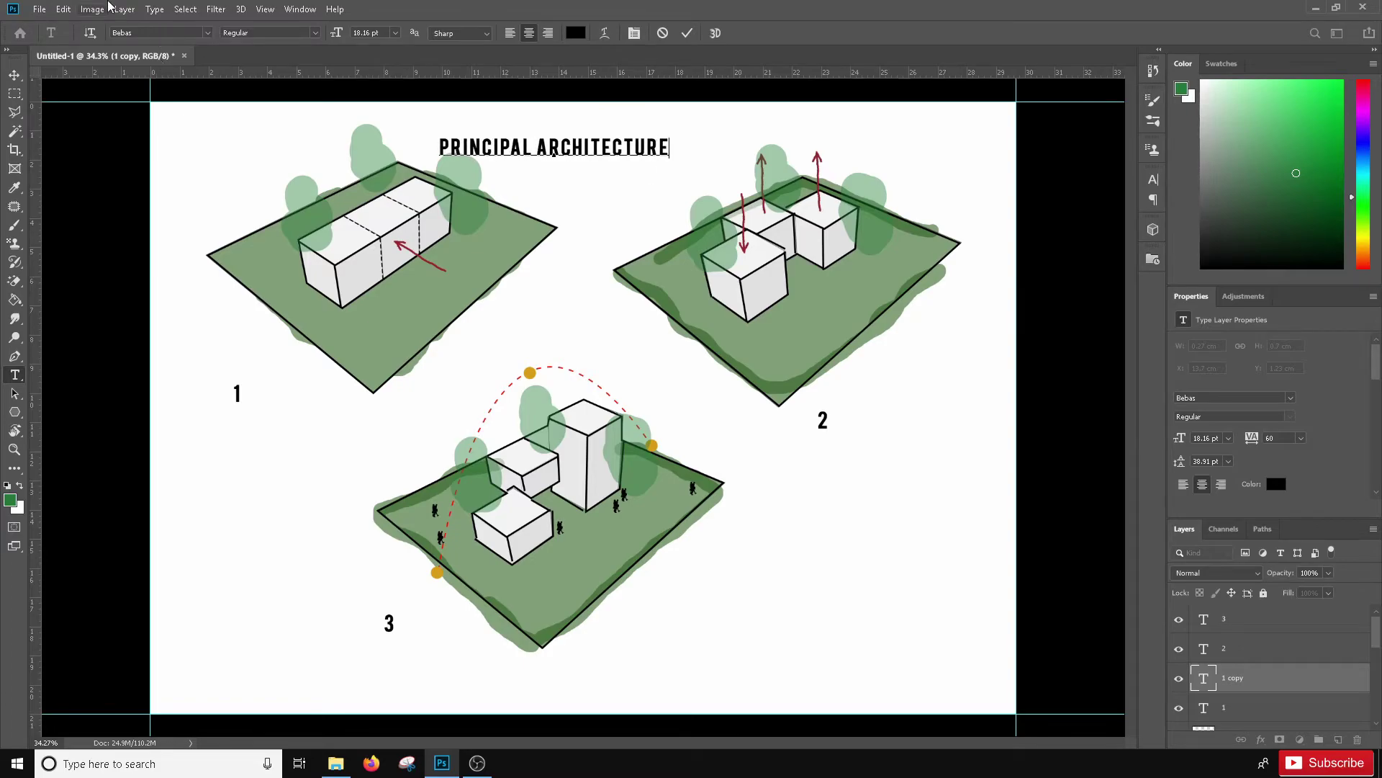
Step: Set the title's tracking to 160 and move it up to the centre of the page's top edge
key("ctrl+a")
left_click_drag(1251, 439, 1254, 440)
left_click(687, 33)
key("v")
left_click_drag(583, 164, 634, 140)
key("c")
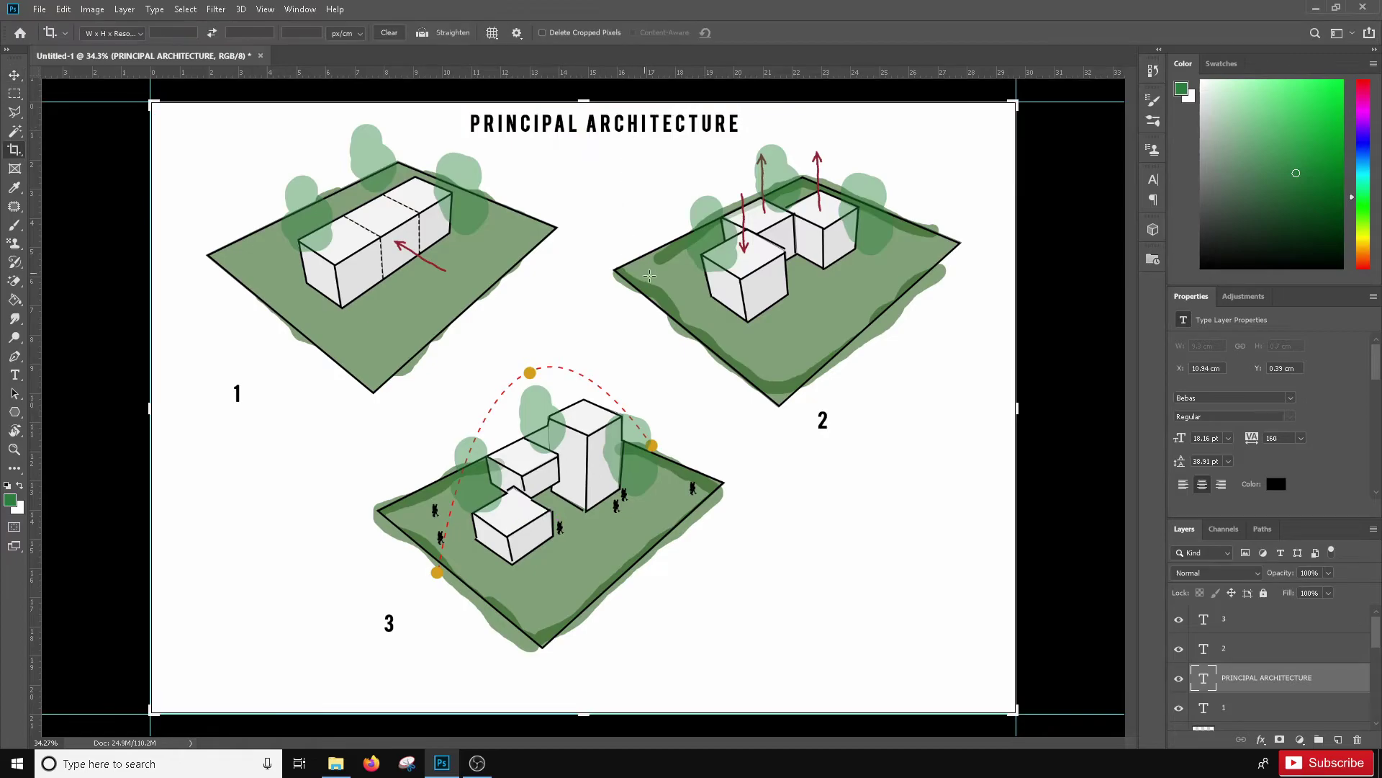
left_click_drag(671, 291, 615, 197)
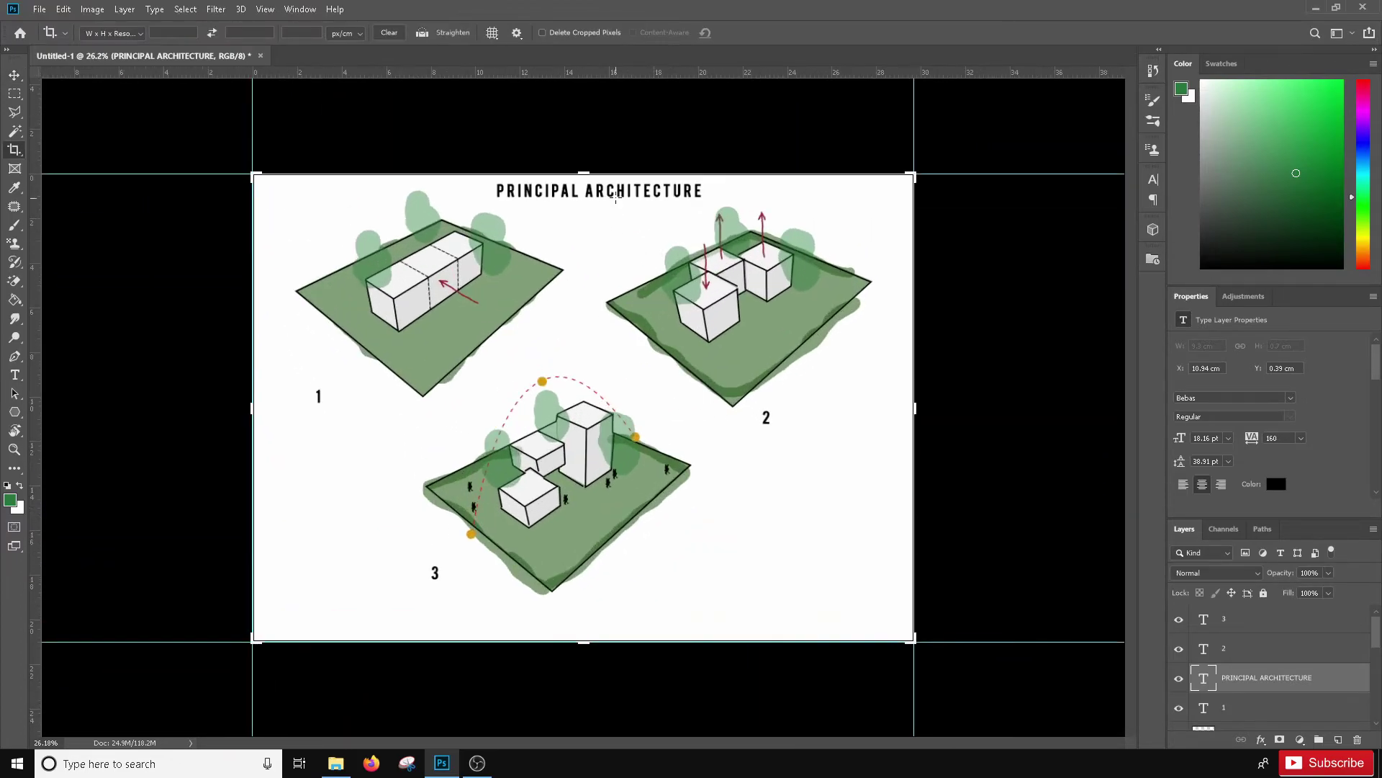
left_click(13, 73)
key("ctrl+z")
Step: Duplicate the "1" label next to the original and change the copy's text to "CONCEPT"
mouse_move(319, 396)
left_mouse_down()
mouse_move(364, 406)
mouse_move(338, 401)
left_mouse_up()
double_click(338, 401)
type("PRINCIP")
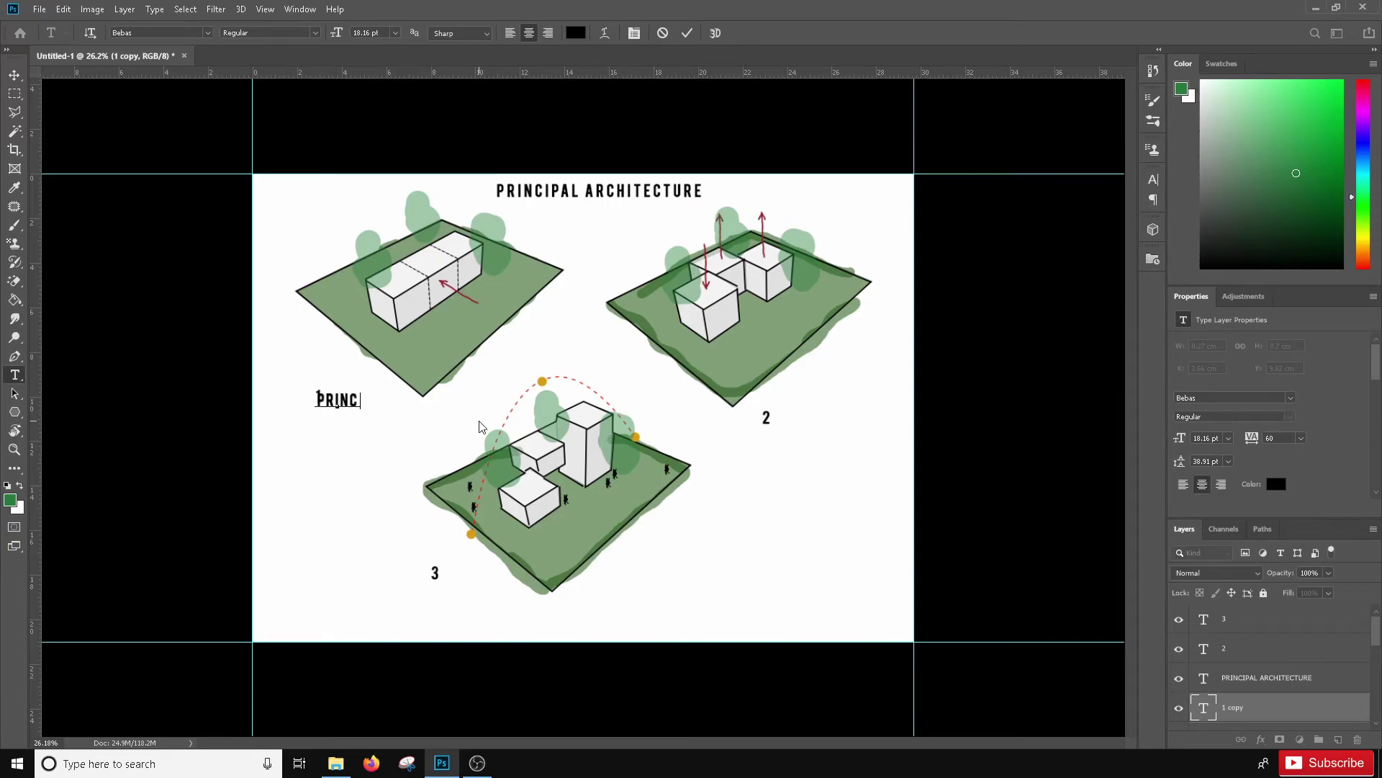
key("BackSpace")
key("BackSpace")
key("BackSpace")
key("BackSpace")
key("BackSpace")
key("BackSpace")
key("BackSpace")
type("CONCEPT")
left_click(687, 33)
Step: Copy the word label to the other two diagrams, changing the first diagram's to "MAIN" and the second's to "THINK"
left_click_drag(341, 404, 795, 422)
double_click(364, 398)
type("MAIN")
left_click(687, 33)
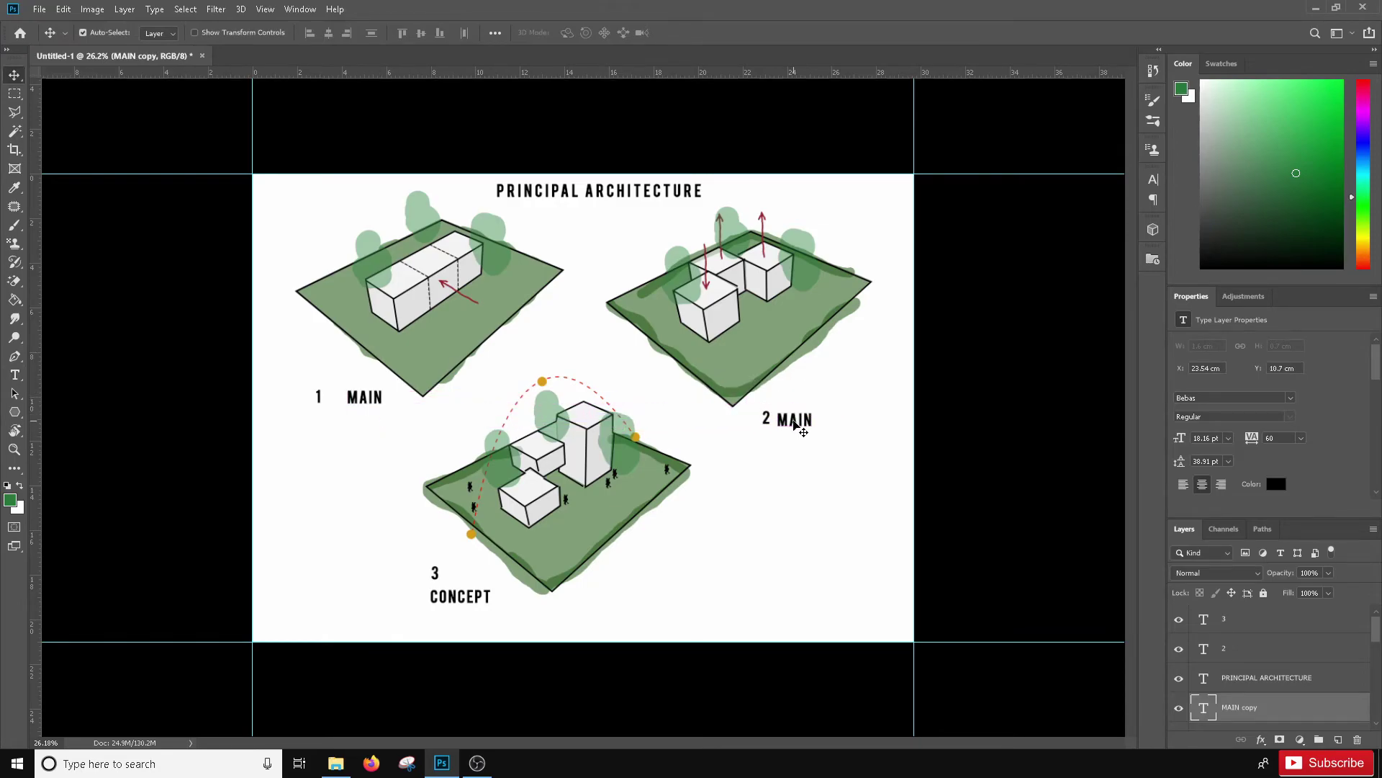
double_click(795, 419)
type("THINK")
left_click(687, 33)
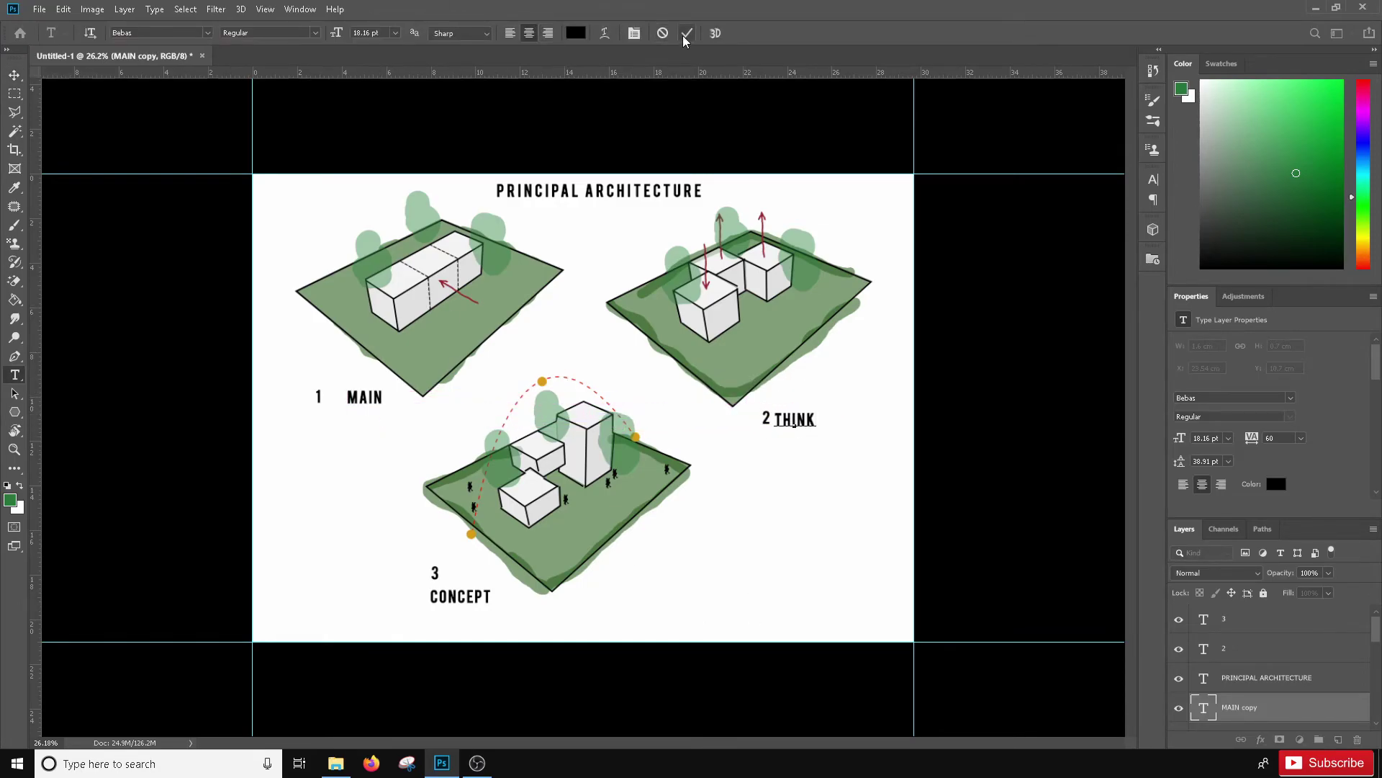
Step: Delete the number labels 1, 2 and 3 and leave only the word labels below the diagrams
key("v")
left_click(766, 419)
key("Delete")
left_click(318, 396)
key("Delete")
left_click(435, 573)
key("Delete")
left_click(394, 542)
Step: Paint green splatter on a new layer in the page's corners, along its bottom and between the diagrams, at 24% layer opacity
key("b")
scroll(1242, 688, "down", 5)
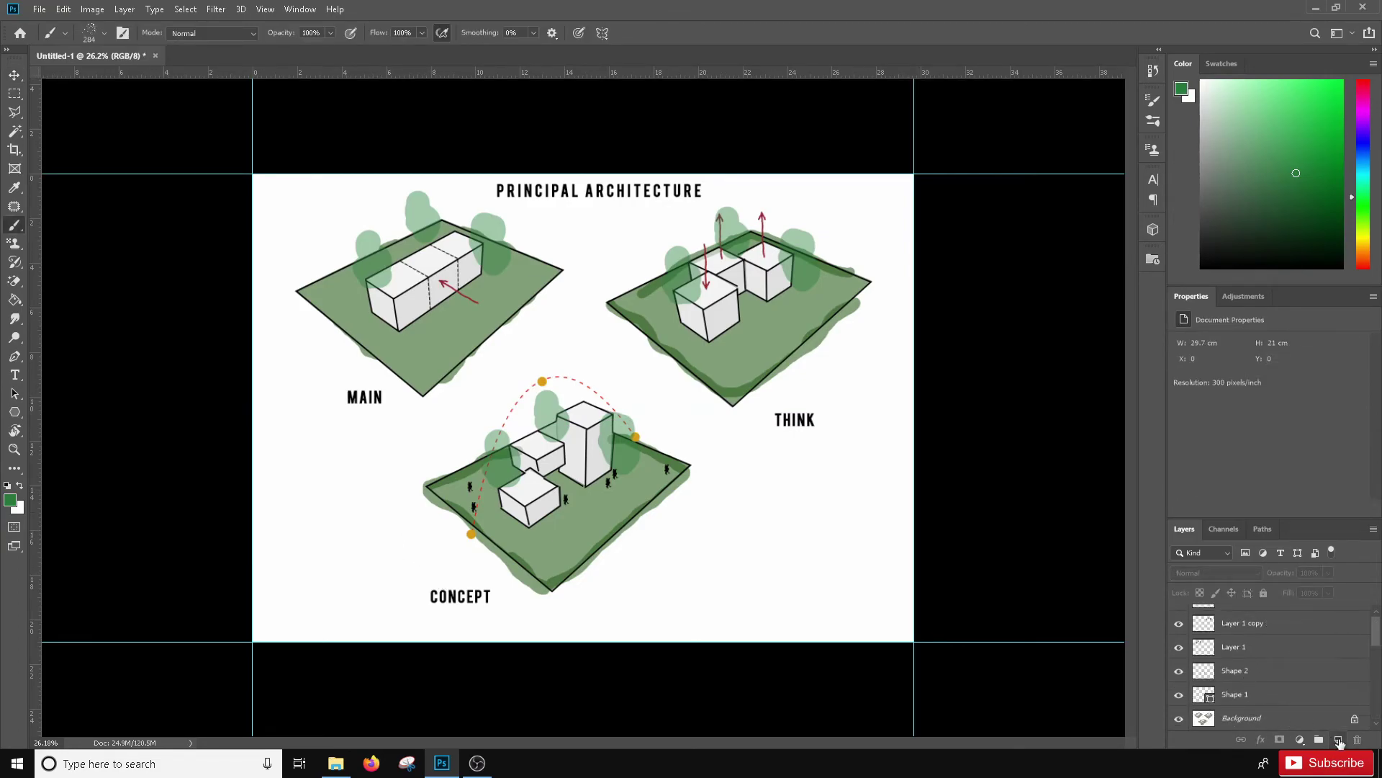
left_click(1333, 739)
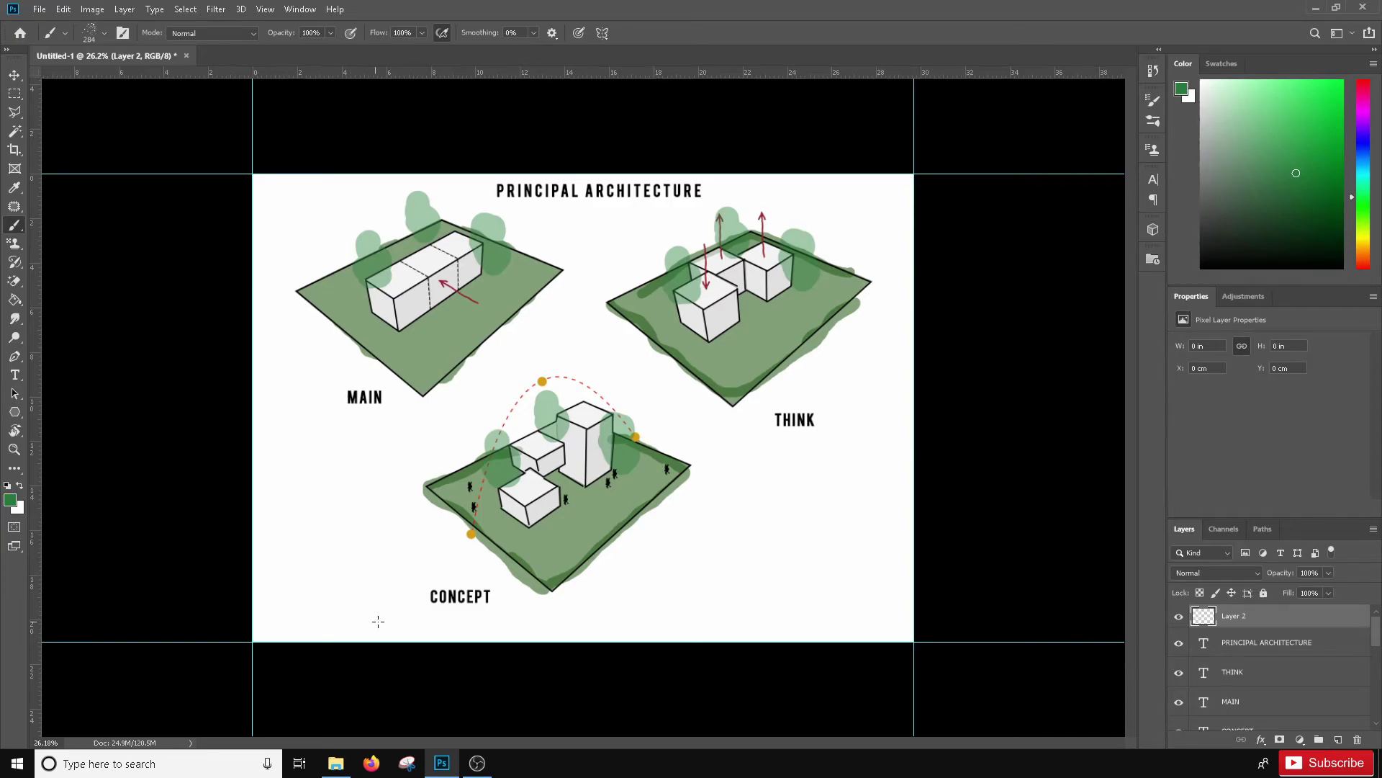
mouse_move(265, 659)
left_mouse_down()
mouse_move(265, 577)
mouse_move(327, 578)
mouse_move(334, 658)
mouse_move(295, 618)
mouse_move(436, 663)
mouse_move(507, 668)
mouse_move(751, 613)
mouse_move(934, 501)
mouse_move(899, 581)
mouse_move(839, 637)
left_mouse_up()
left_click_drag(554, 335, 591, 344)
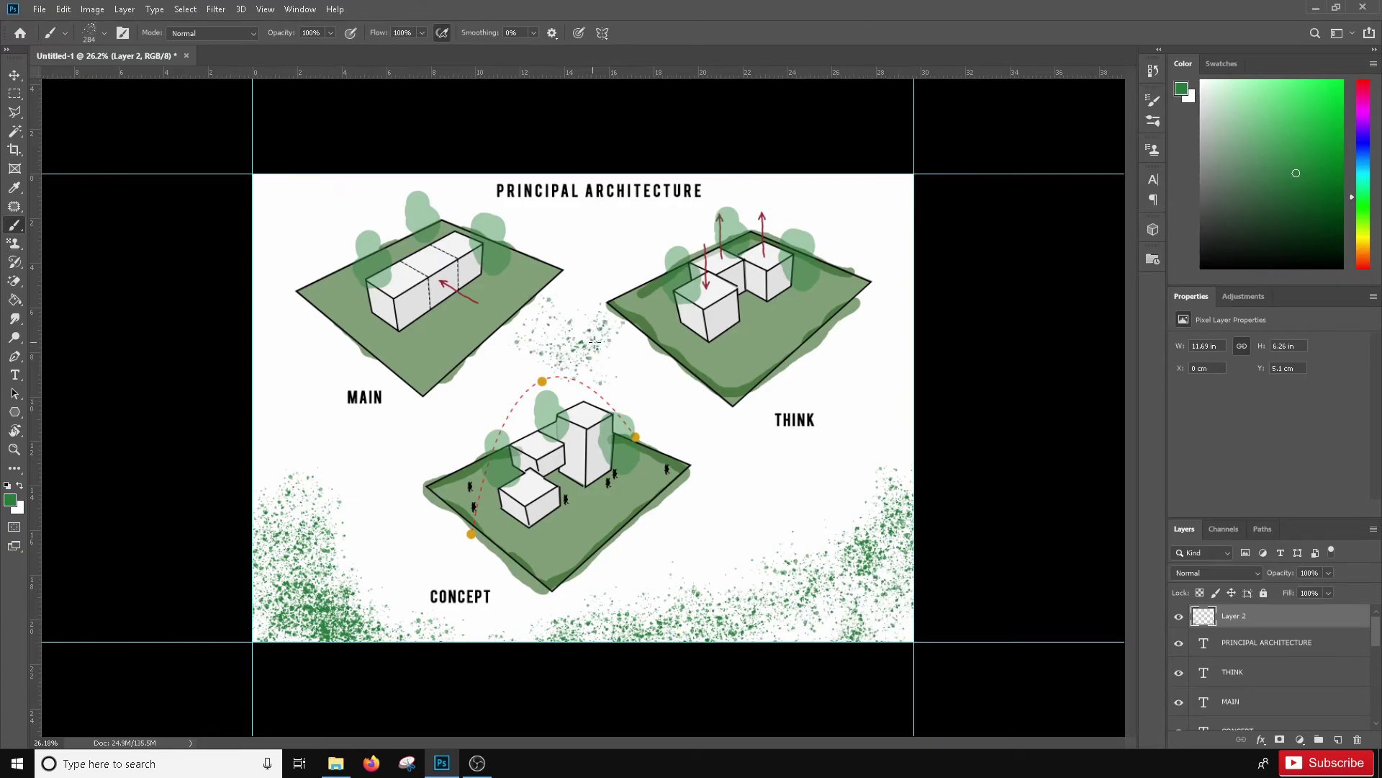
left_click_drag(867, 205, 896, 189)
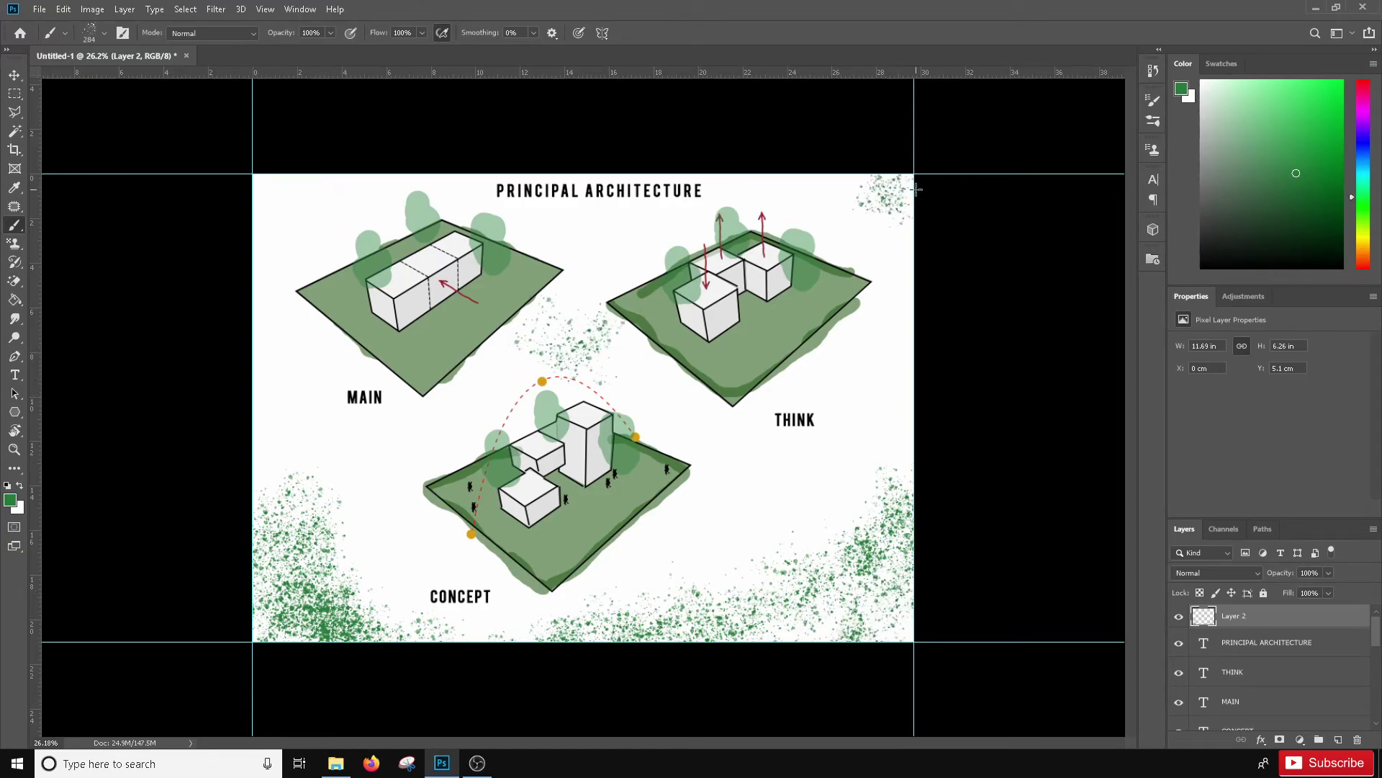
left_click_drag(1267, 590, 1279, 589)
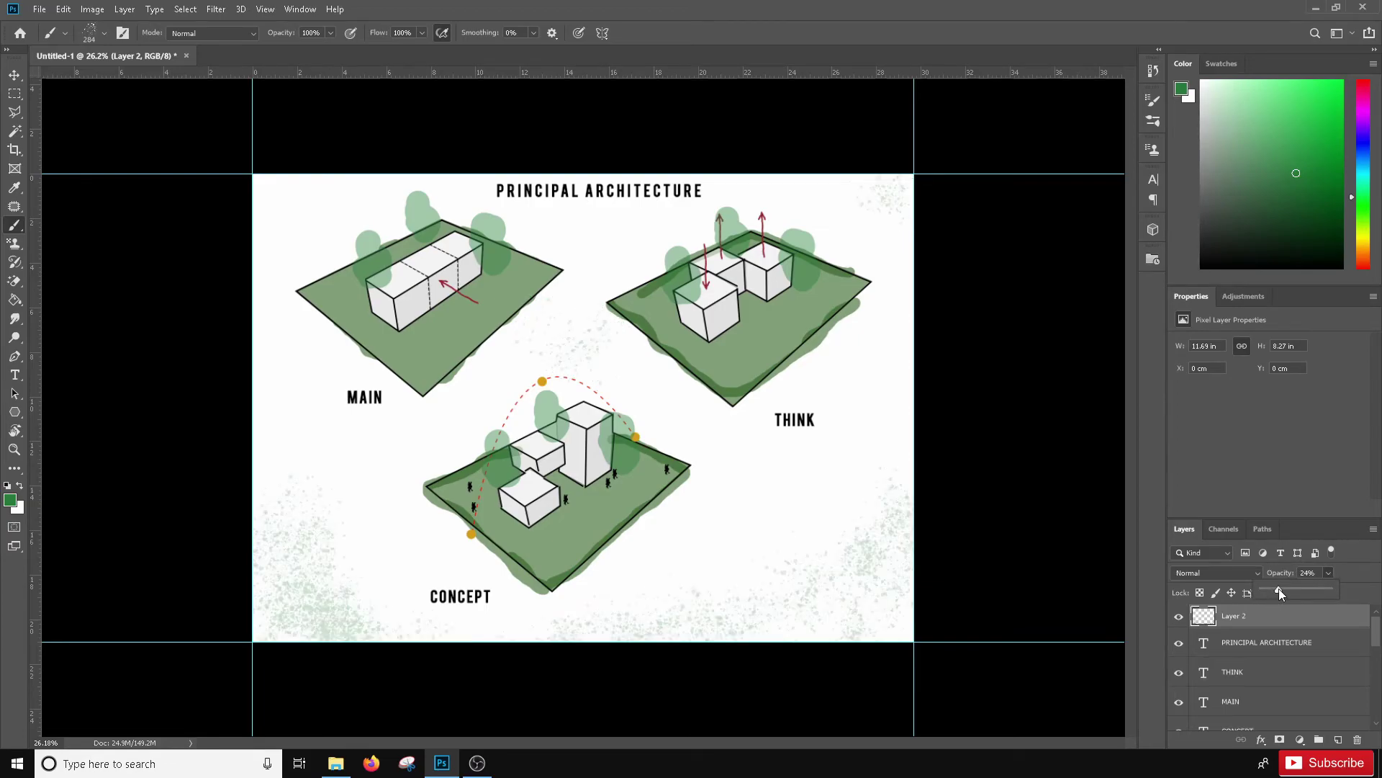
left_click_drag(266, 213, 395, 191)
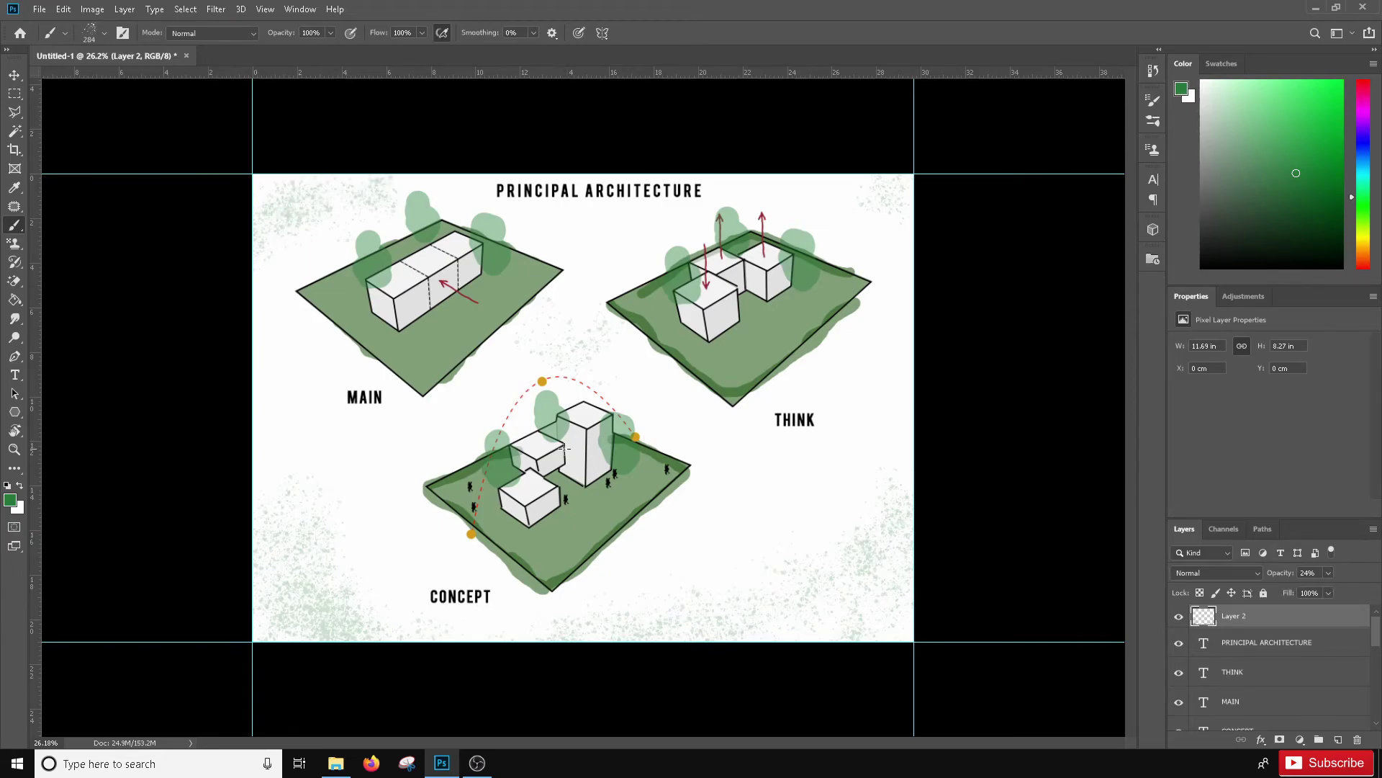
Step: Draw a dark grey shadow polygon with the Pen tool on the ground beside the third diagram's front box
scroll(572, 481, "up", 6)
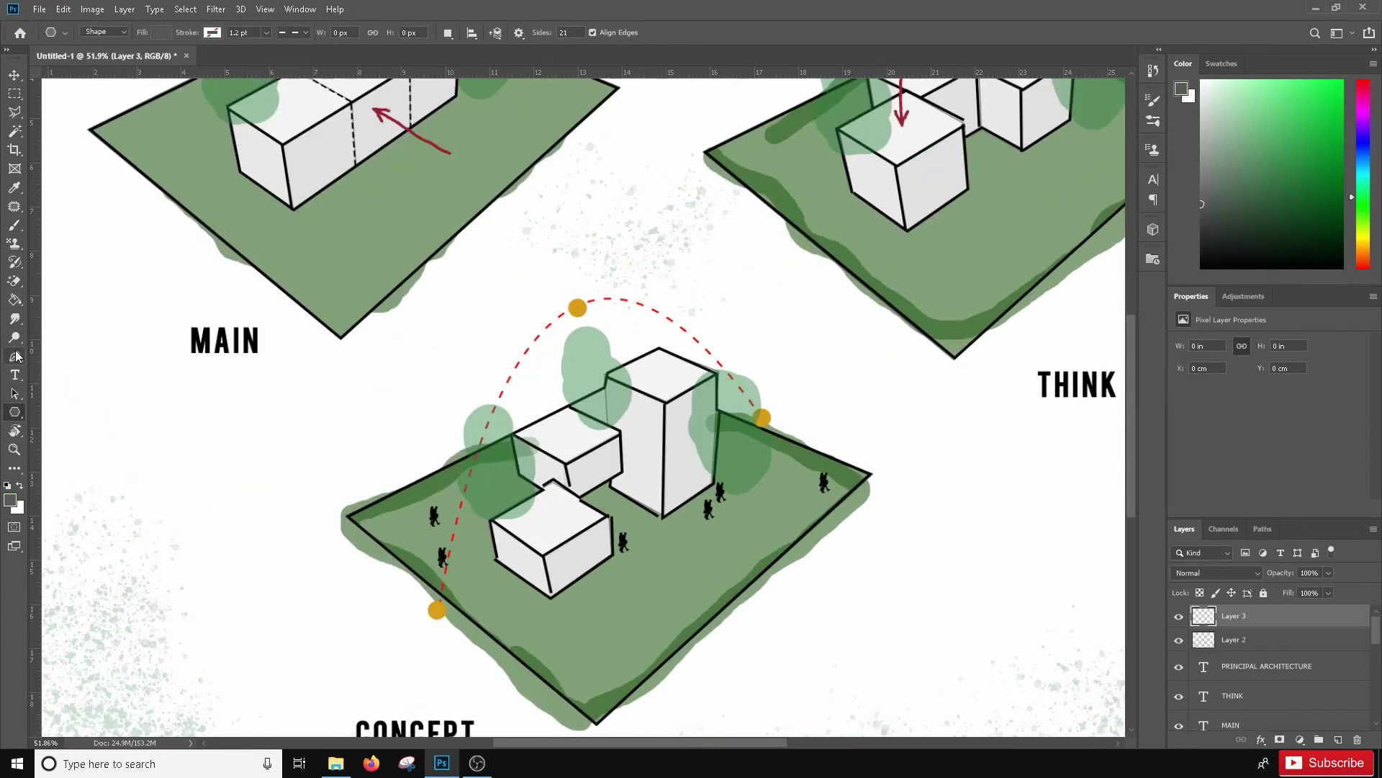
left_click(14, 357)
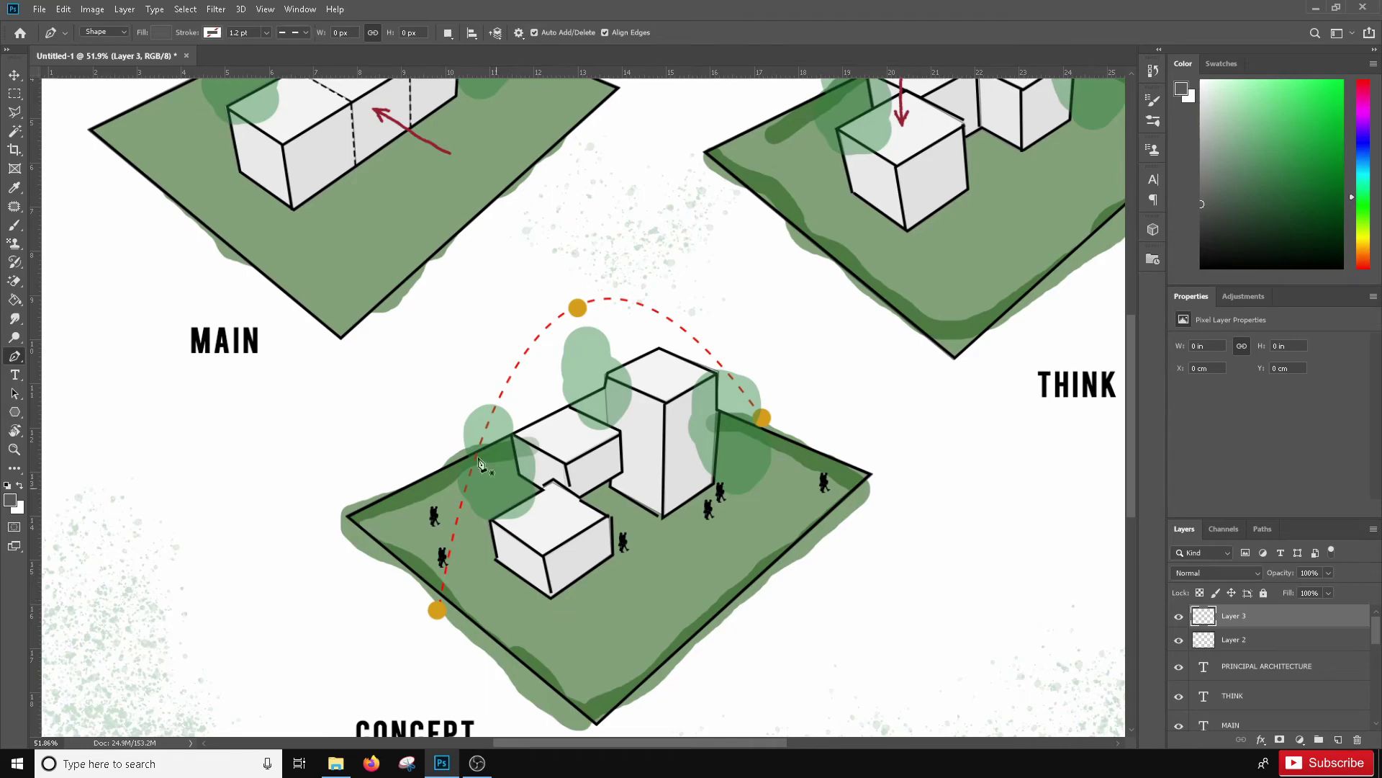
left_click(555, 599)
left_click(640, 600)
left_click(669, 570)
key("ctrl+z")
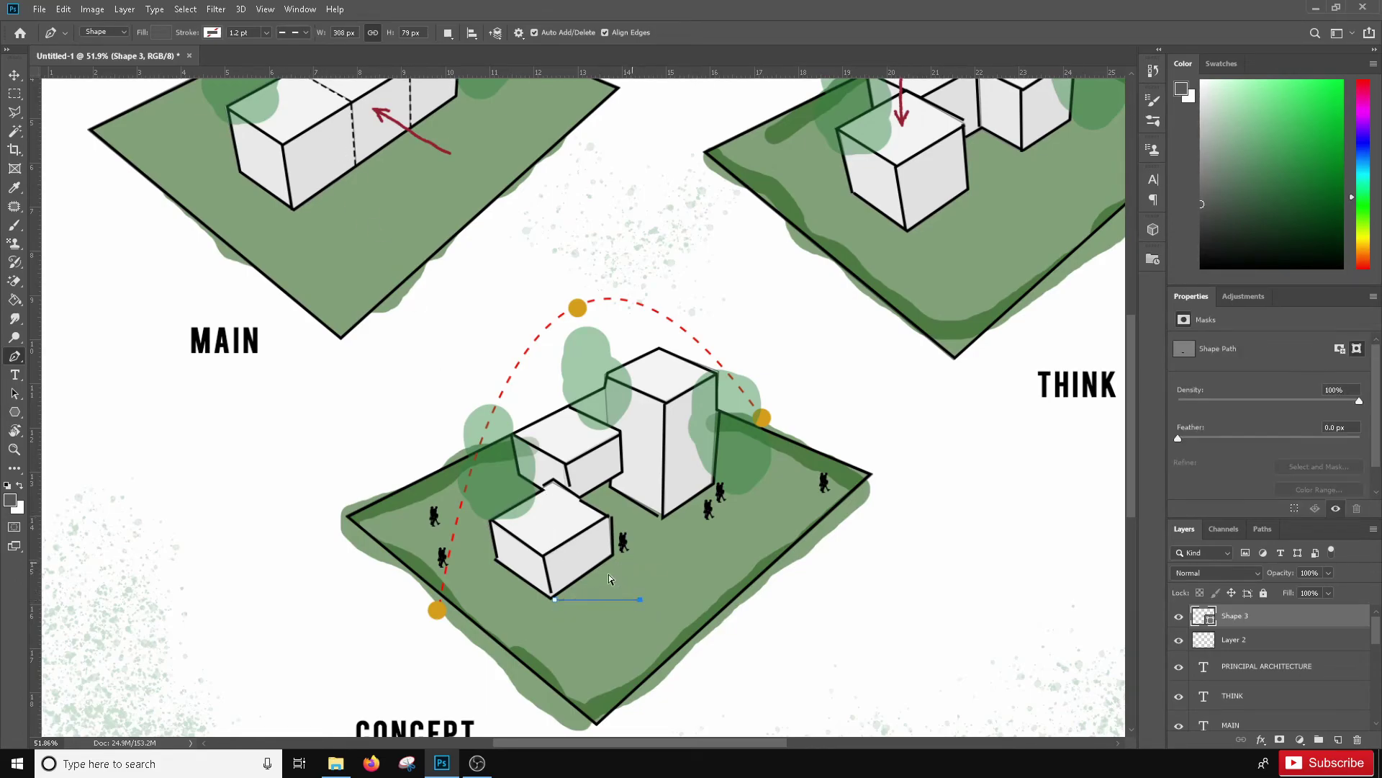
left_click(684, 551)
left_click(670, 537)
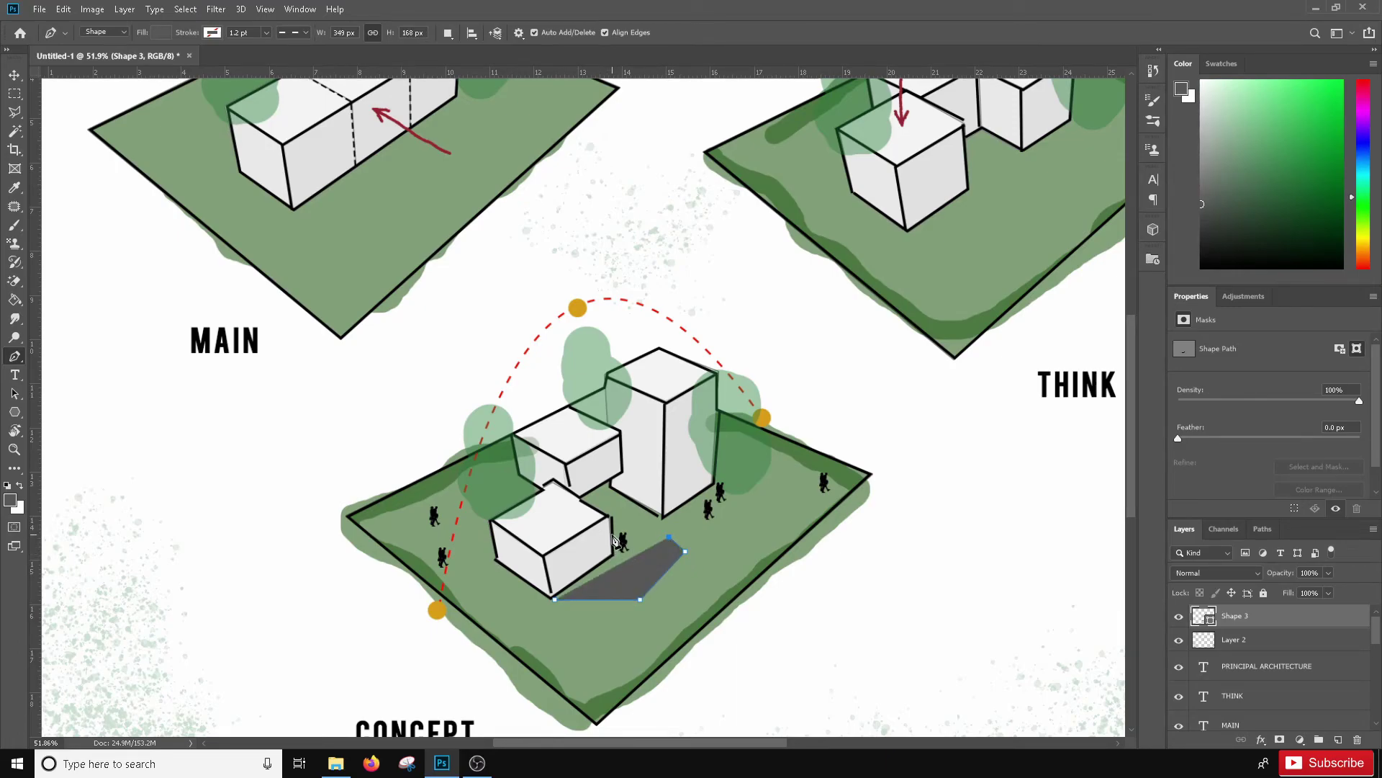
left_click(613, 535)
left_click(623, 556)
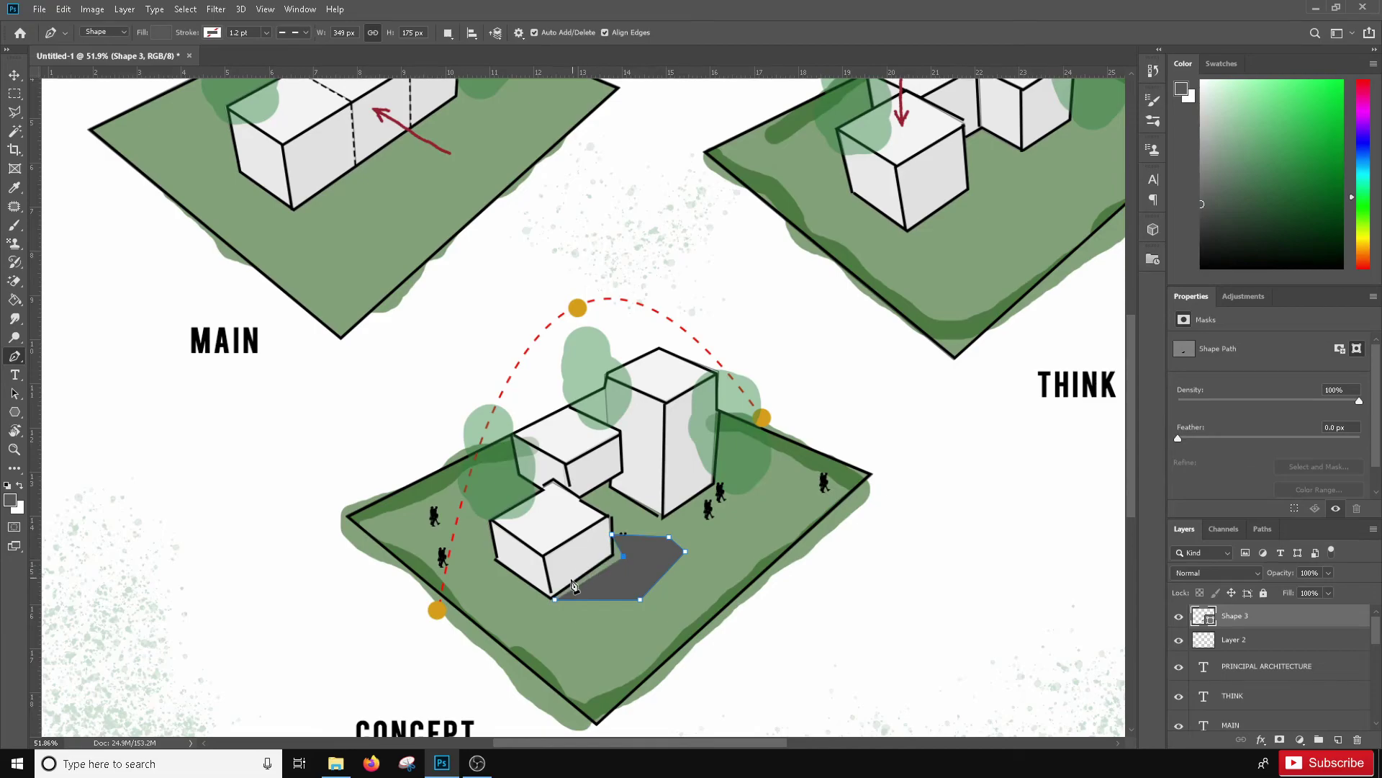
left_click(556, 598)
left_click_drag(623, 556, 616, 555)
Step: Lower the front box's shadow shape to 39% opacity
left_click_drag(1298, 595, 1288, 594)
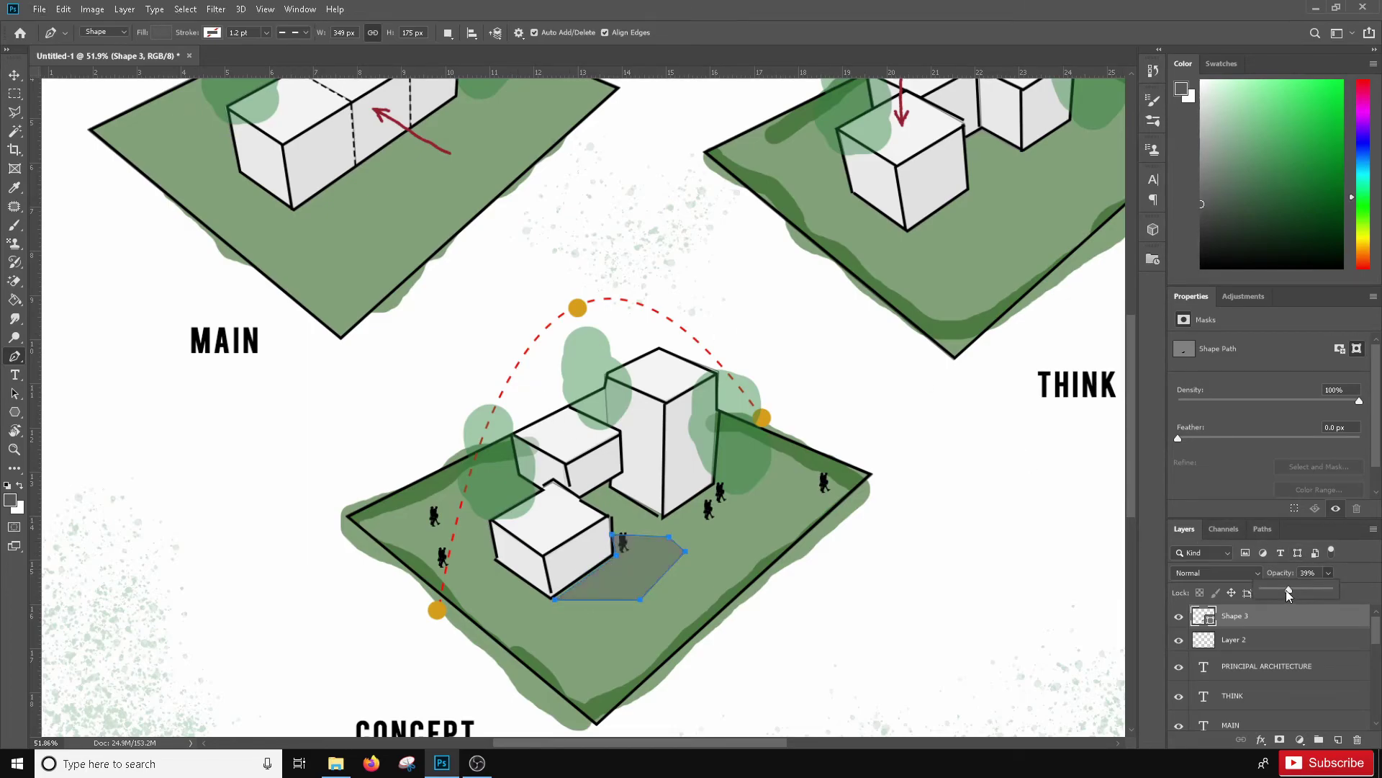
key("v")
scroll(485, 471, "down", 3)
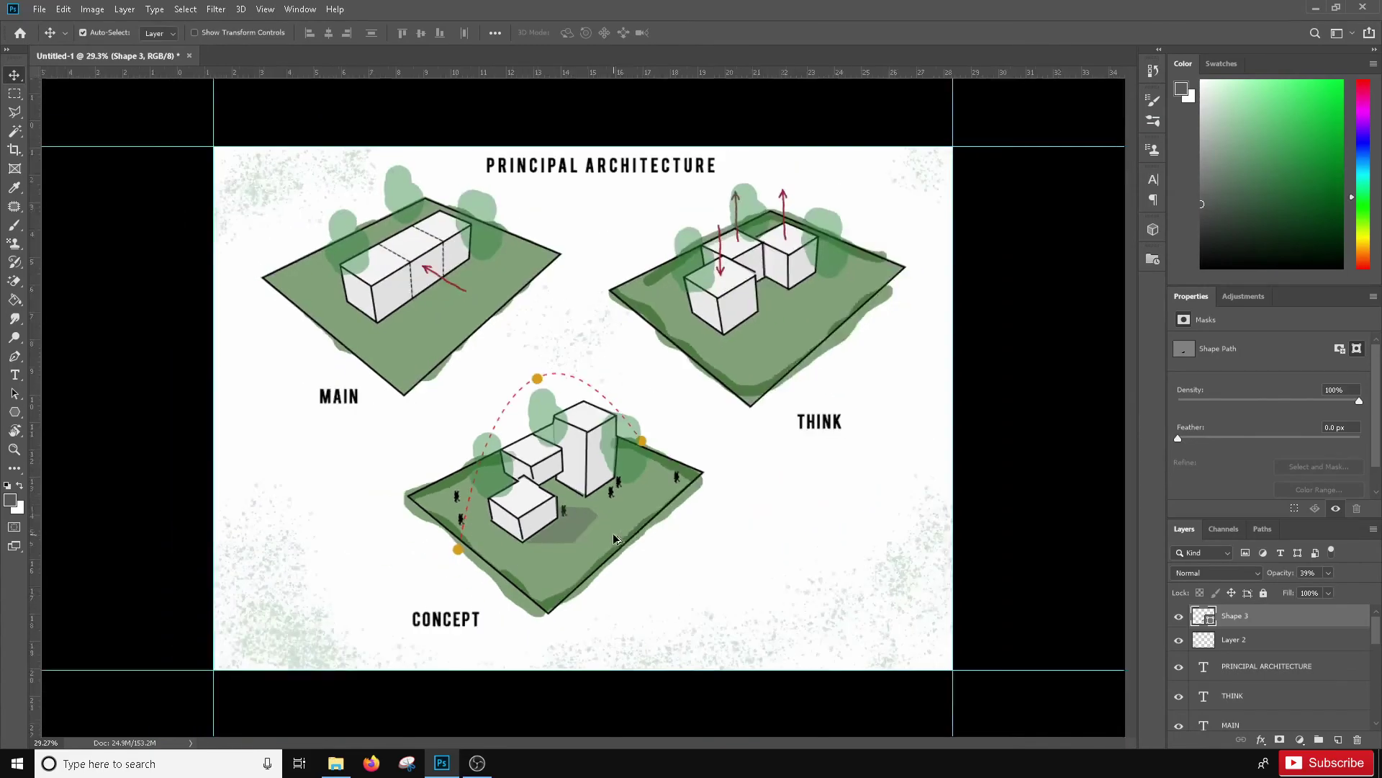
Step: Draw a dark grey shadow polygon with the Pen tool on the ground beside the third diagram's tall box
scroll(650, 498, "up", 5)
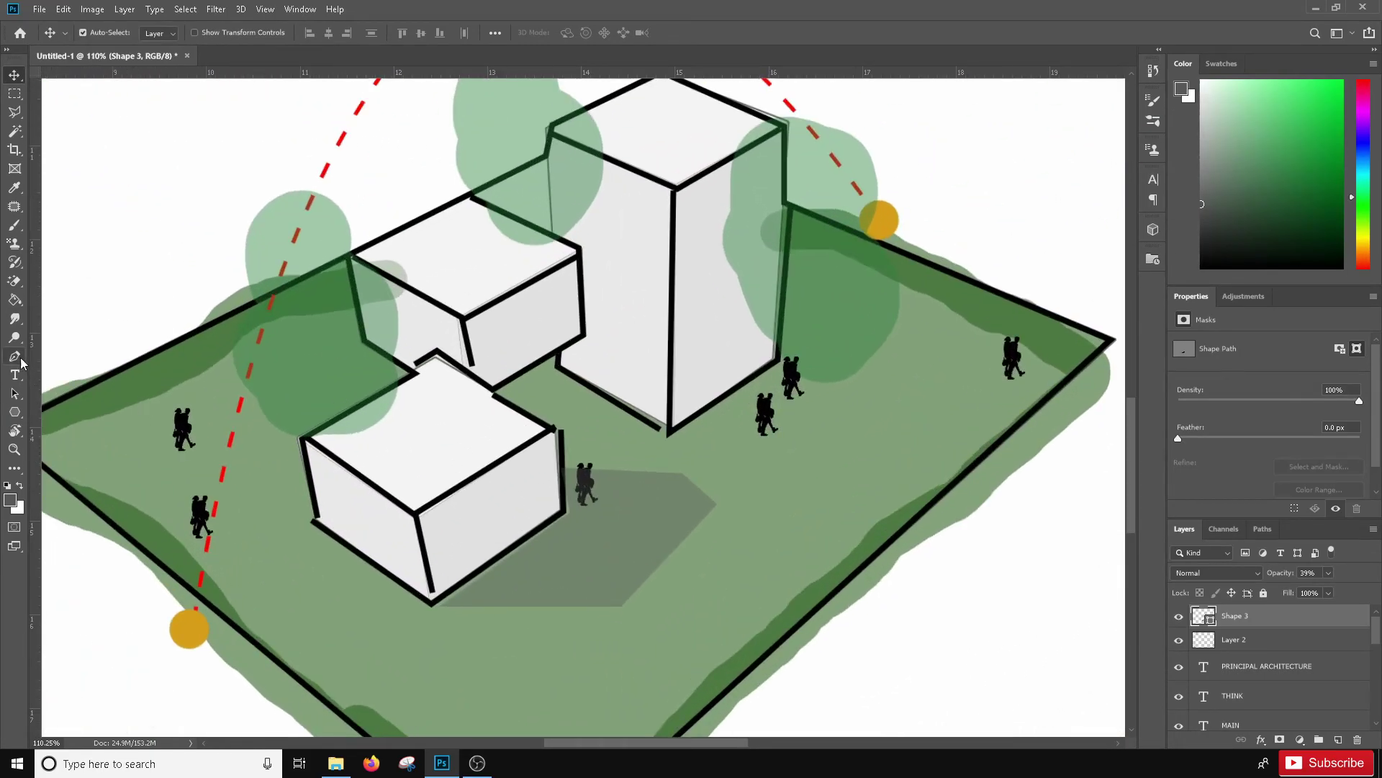
left_click(15, 356)
left_click(671, 434)
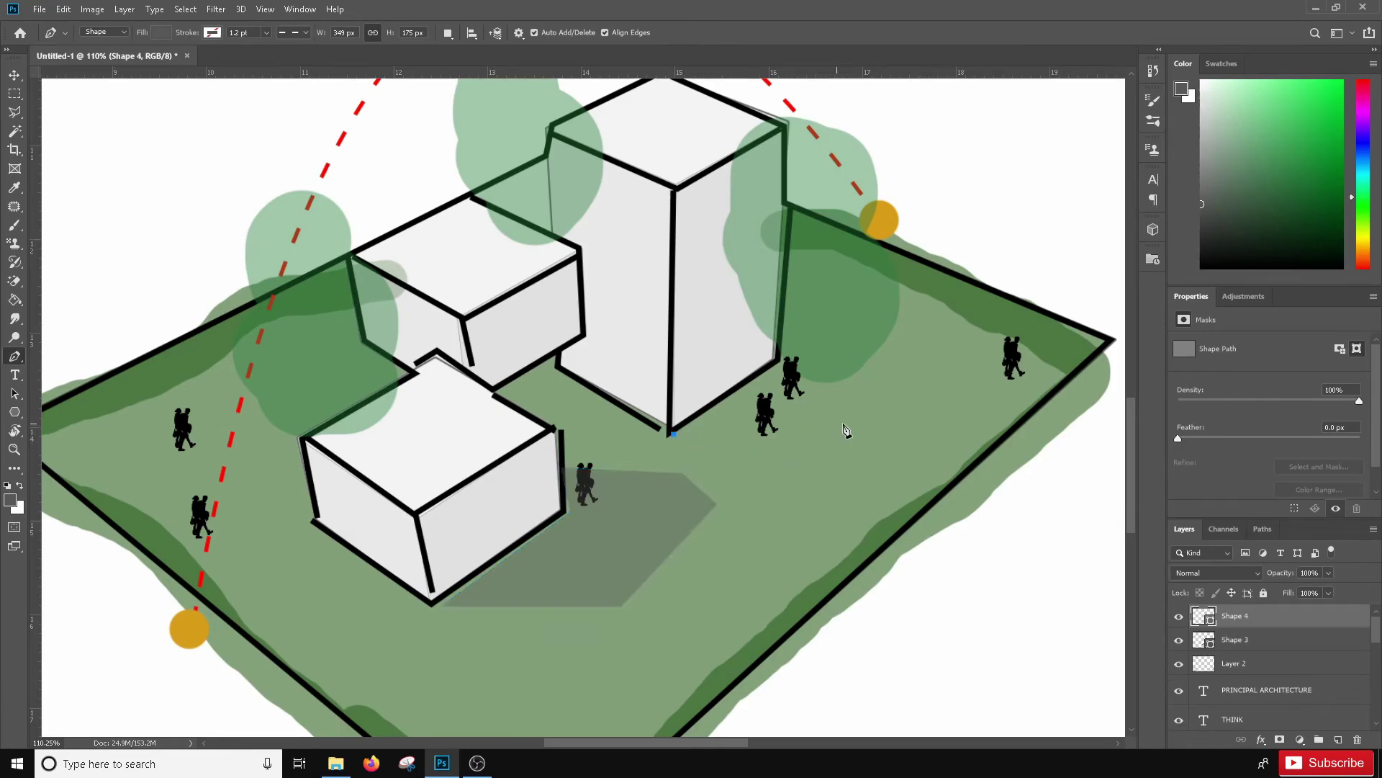
left_click(959, 416)
left_click(992, 354)
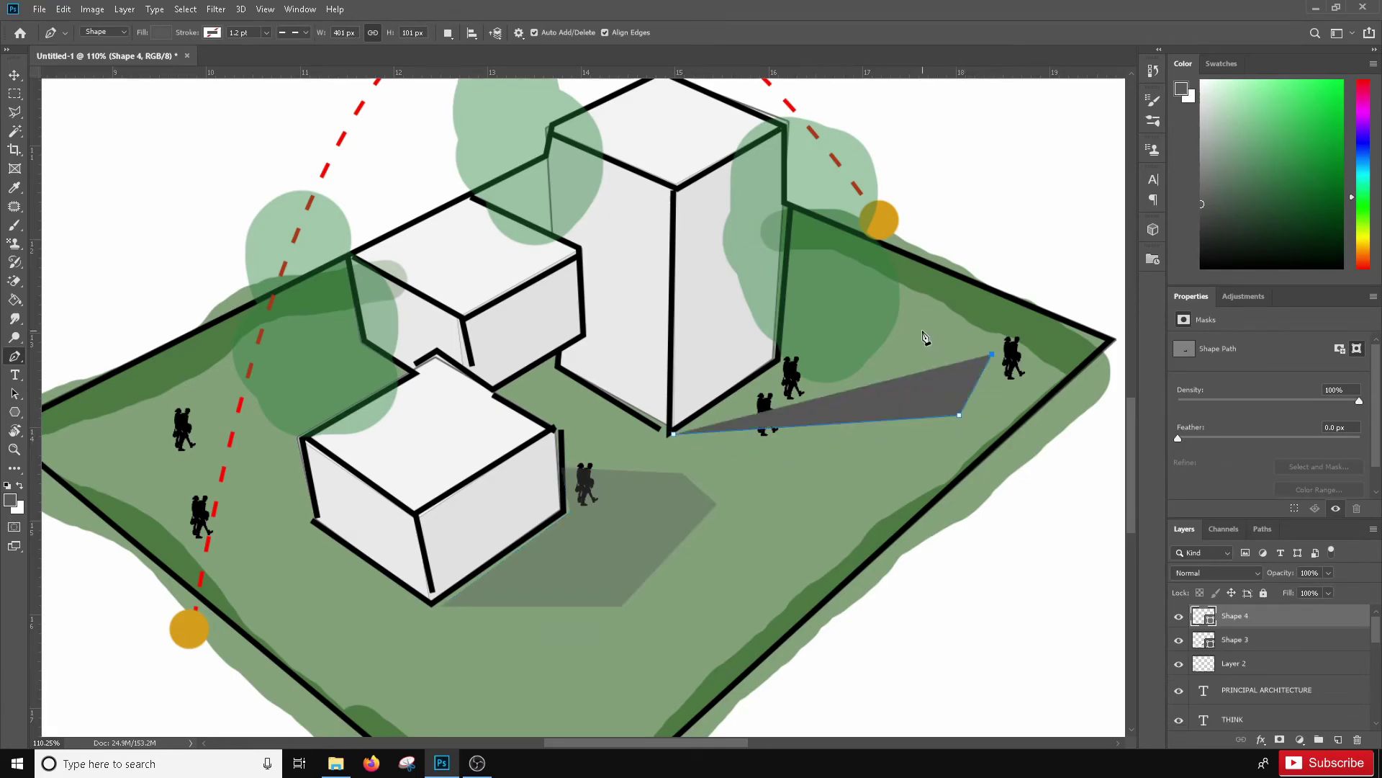
left_click(913, 323)
left_click(782, 327)
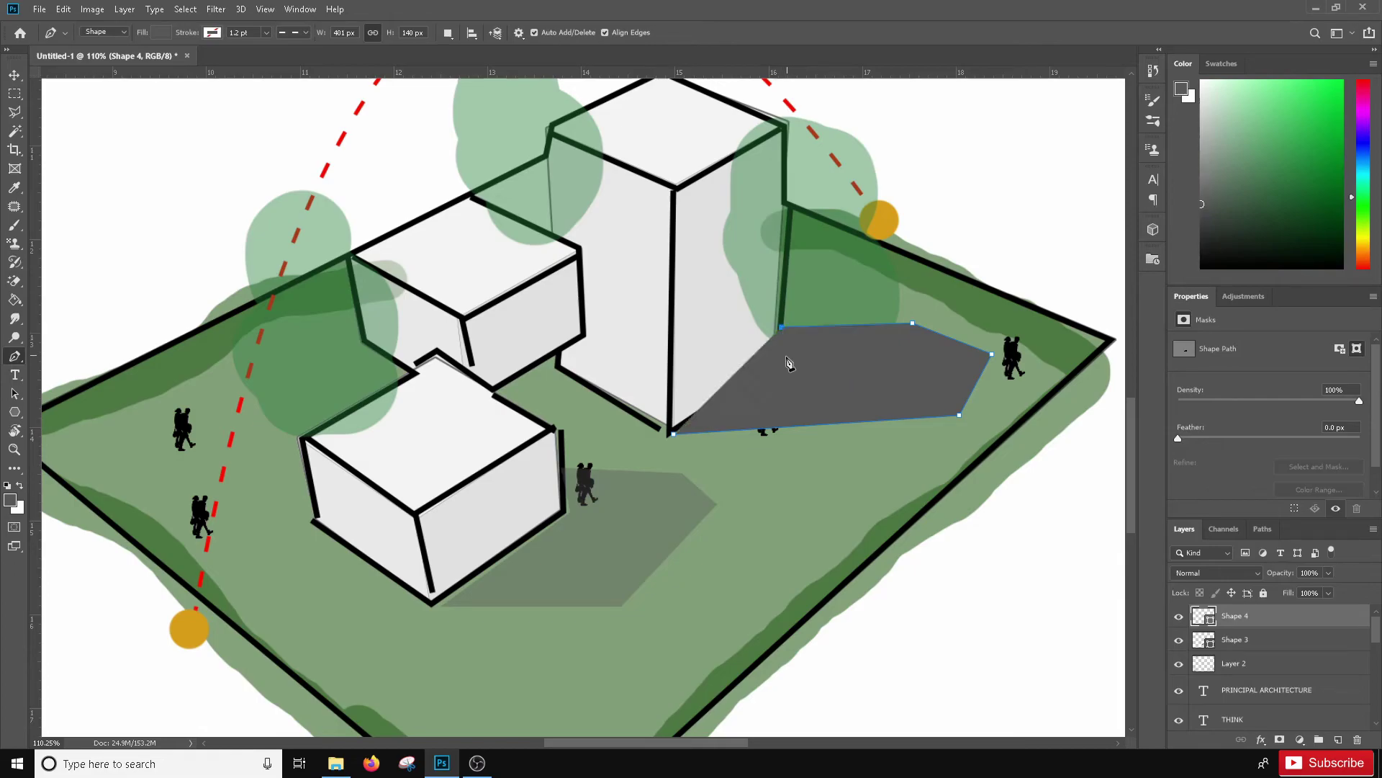
left_click(783, 359)
left_click(674, 435)
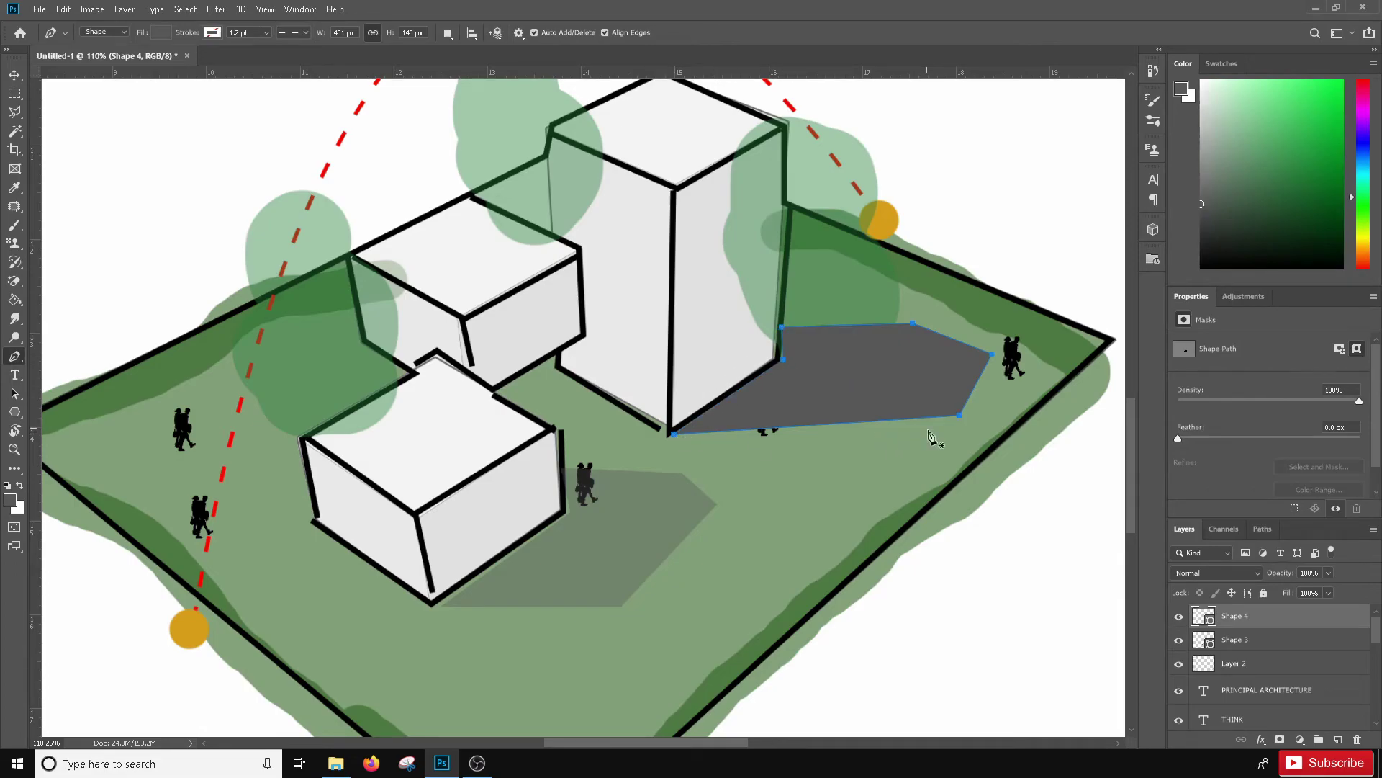
Step: Lower the tall box's shadow shape to 37% opacity
left_click(1328, 572)
left_click_drag(1332, 589, 1285, 589)
left_click(15, 75)
Step: Draw a small grey shadow shape directly above Layer 2, filling the ground gap between the third diagram's three boxes
scroll(1236, 668, "down", 4)
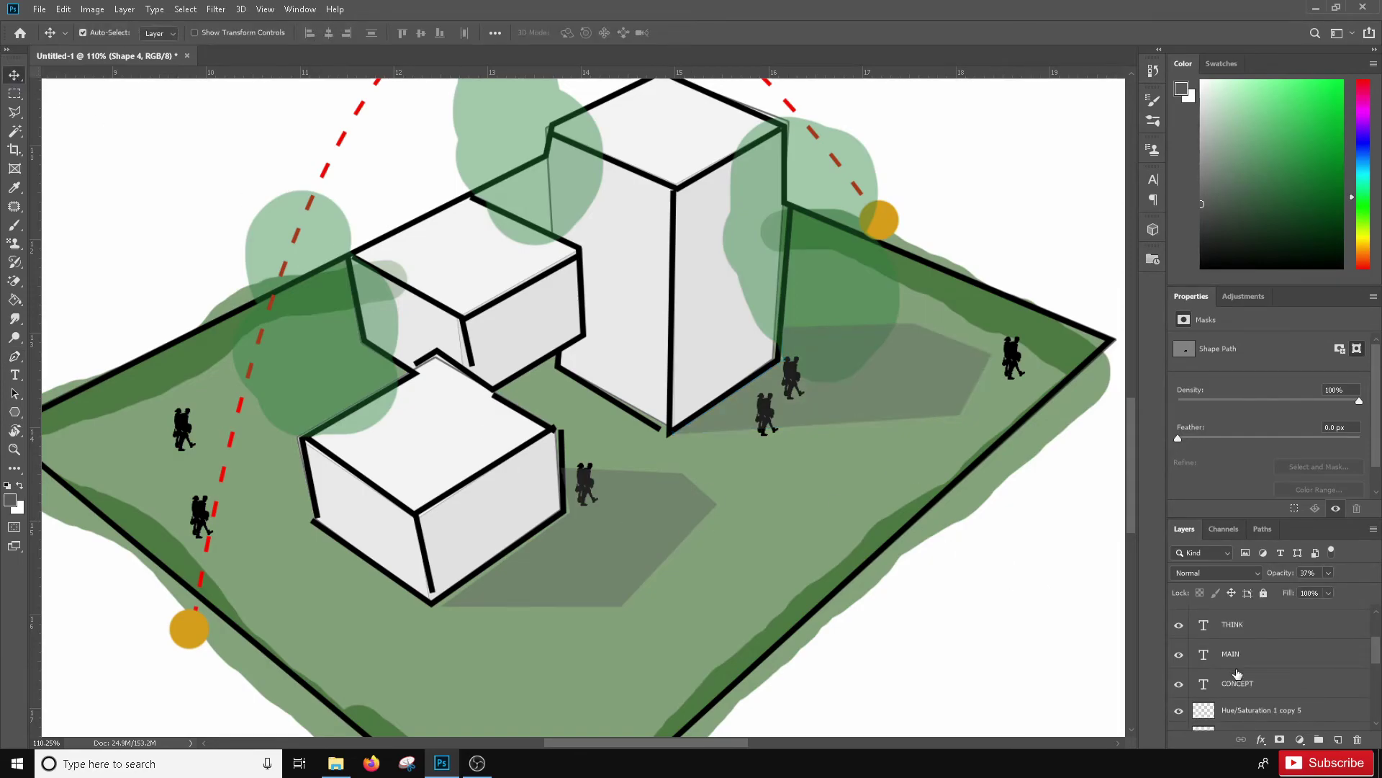
scroll(1237, 670, "up", 4)
left_click(1238, 666)
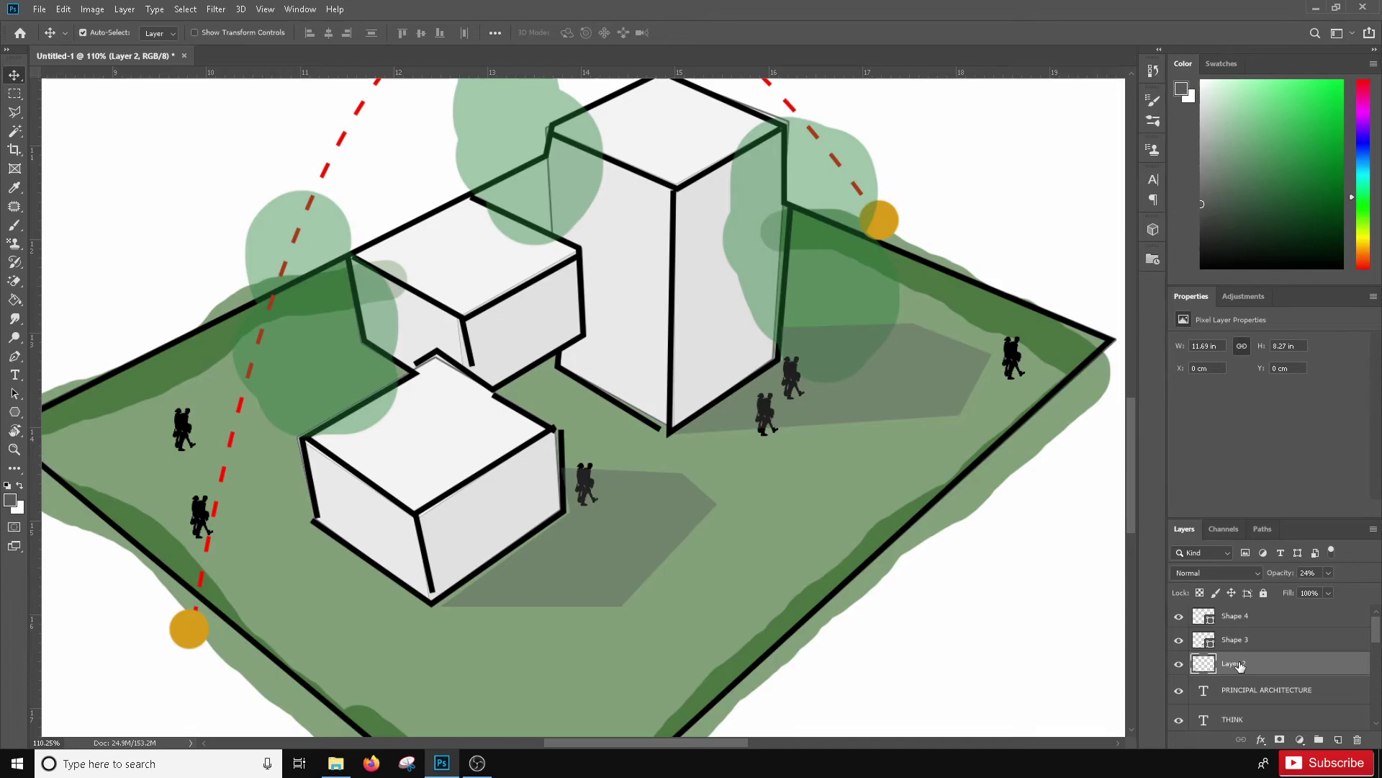
scroll(769, 513, "down", 5)
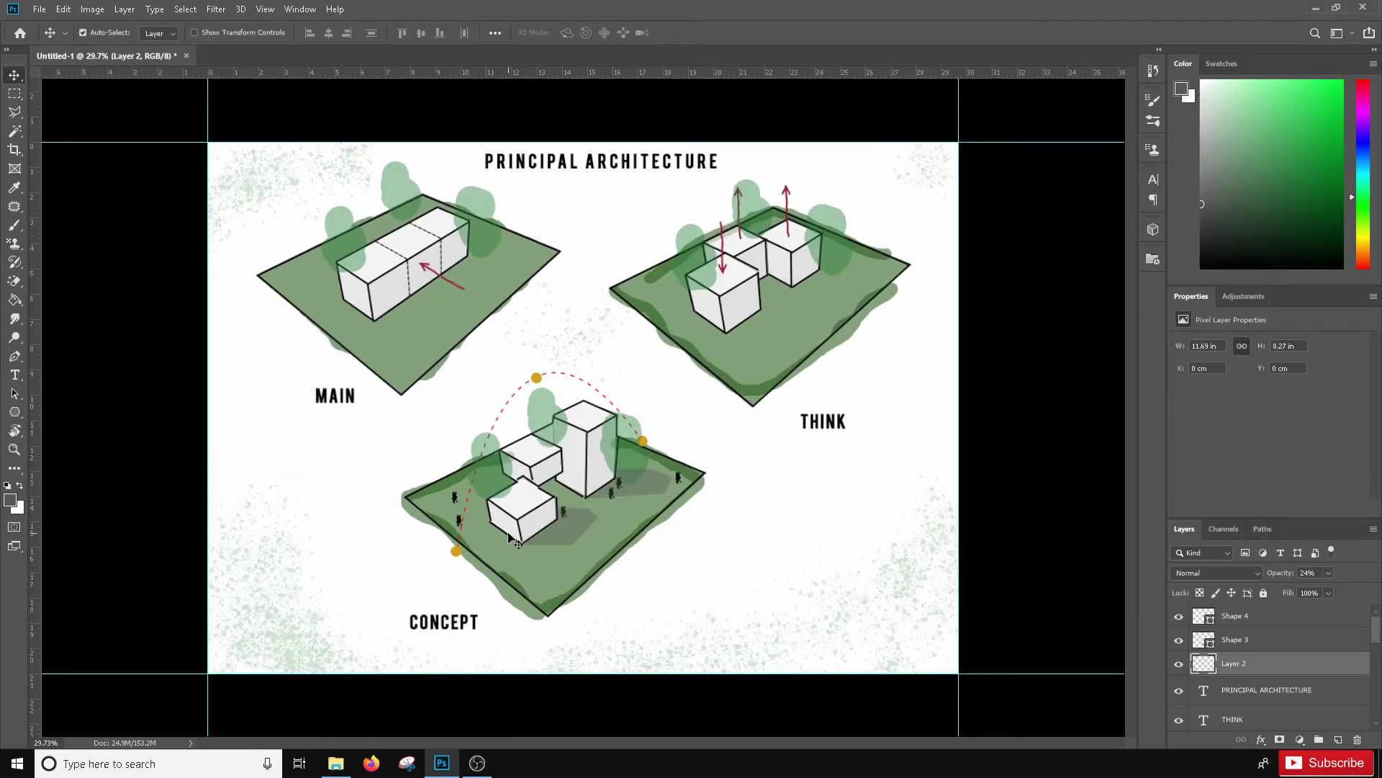
scroll(526, 495, "up", 5)
key("p")
left_click(530, 517)
left_click(563, 536)
left_click(599, 514)
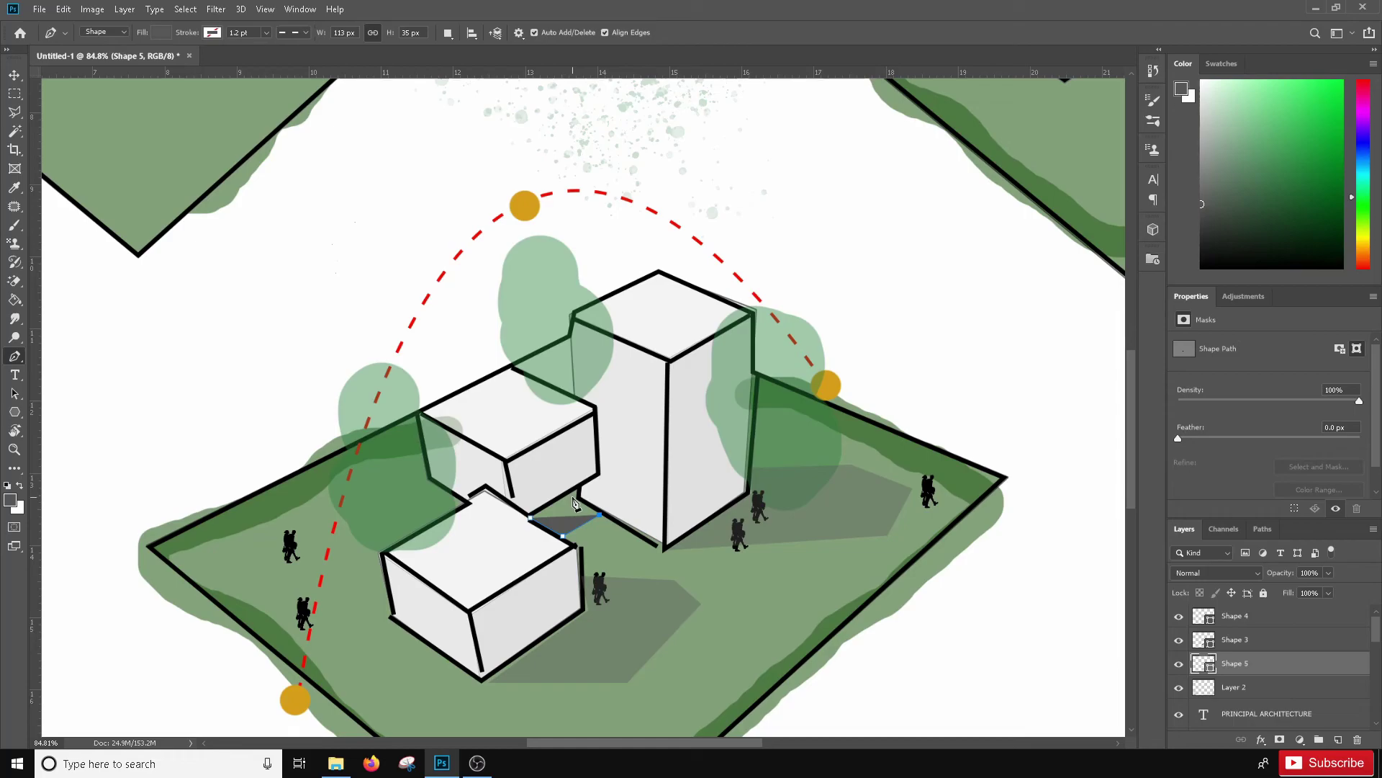
left_click(576, 491)
Step: Lower the small shadow between the boxes to 37% opacity and deselect it
left_click_drag(1331, 574, 1288, 589)
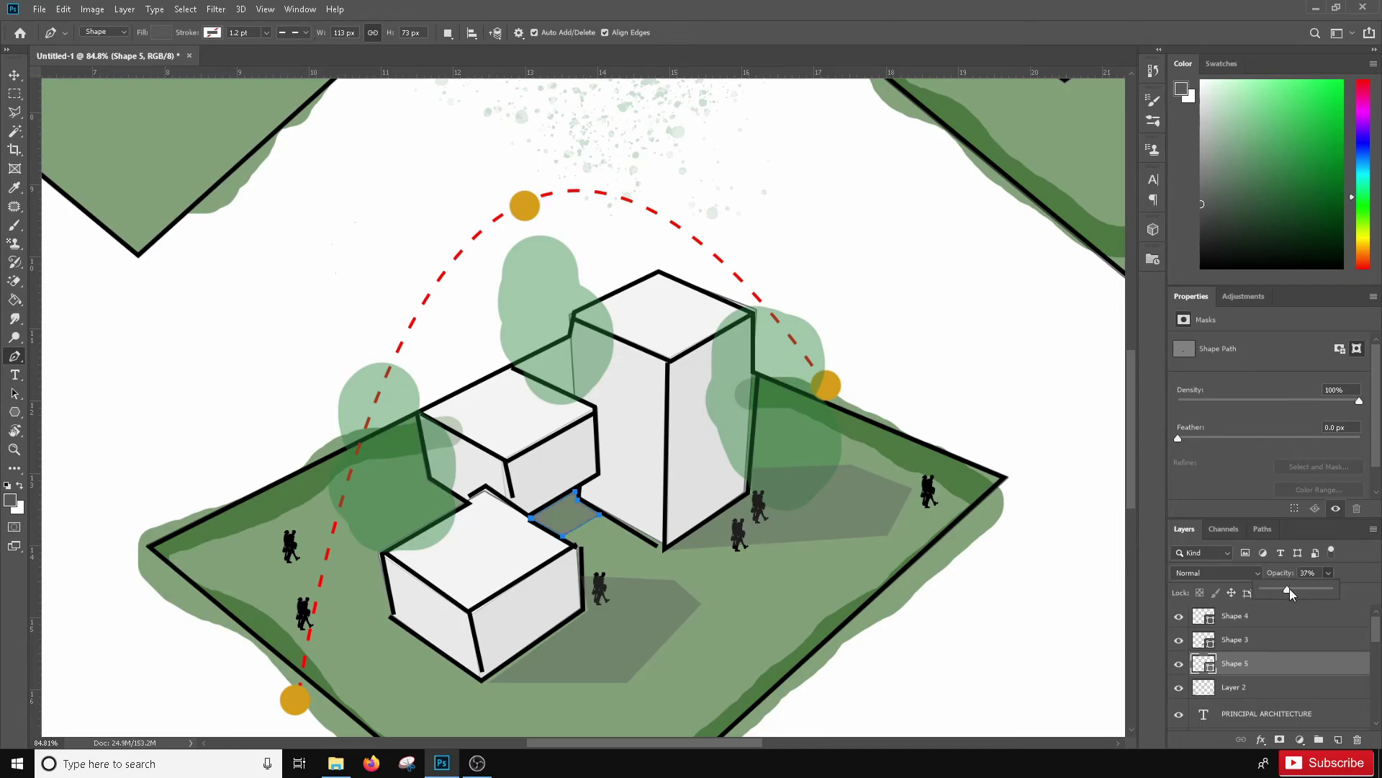
left_click(15, 75)
left_click(288, 302)
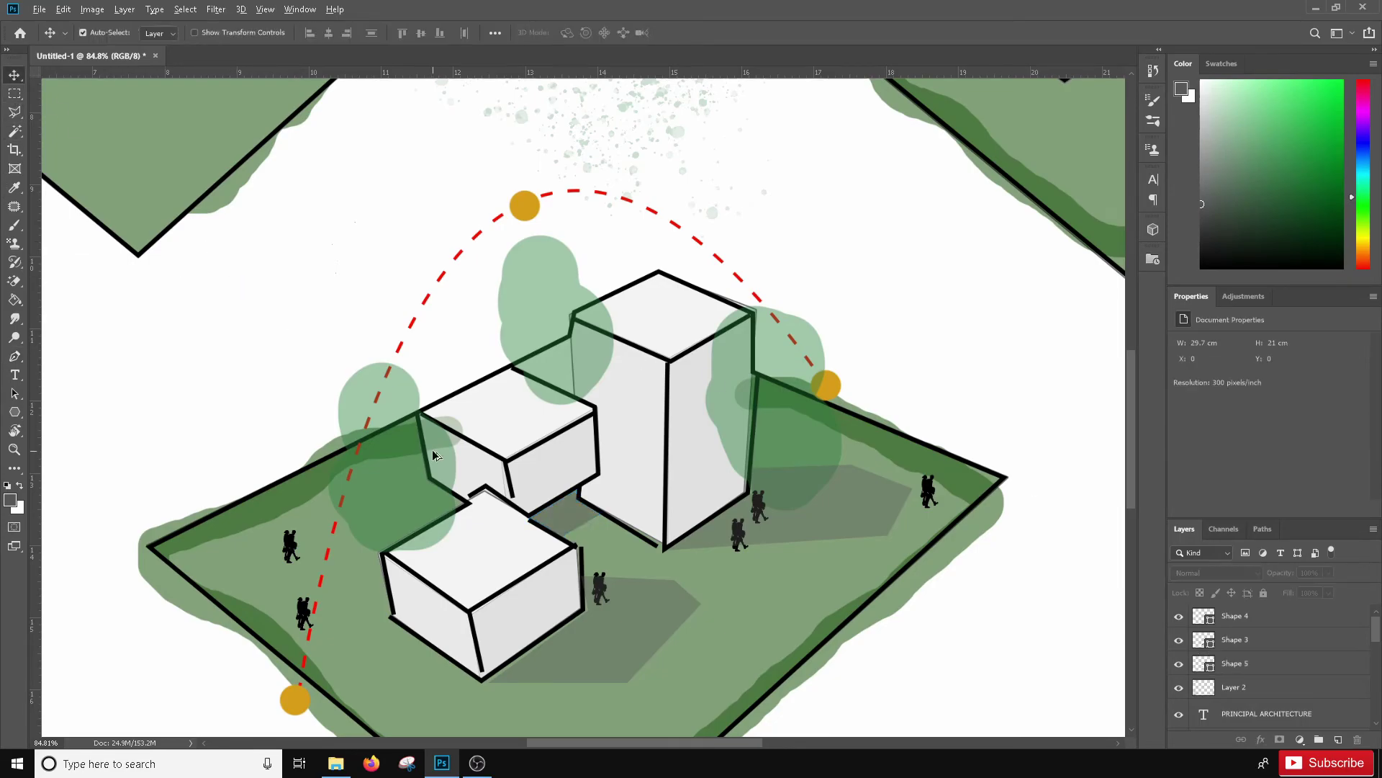
Step: Move the THINK label slightly closer to the second diagram and the CONCEPT label to the lower right of the third diagram
scroll(565, 478, "down", 7)
scroll(566, 480, "up", 2)
scroll(582, 476, "up", 3)
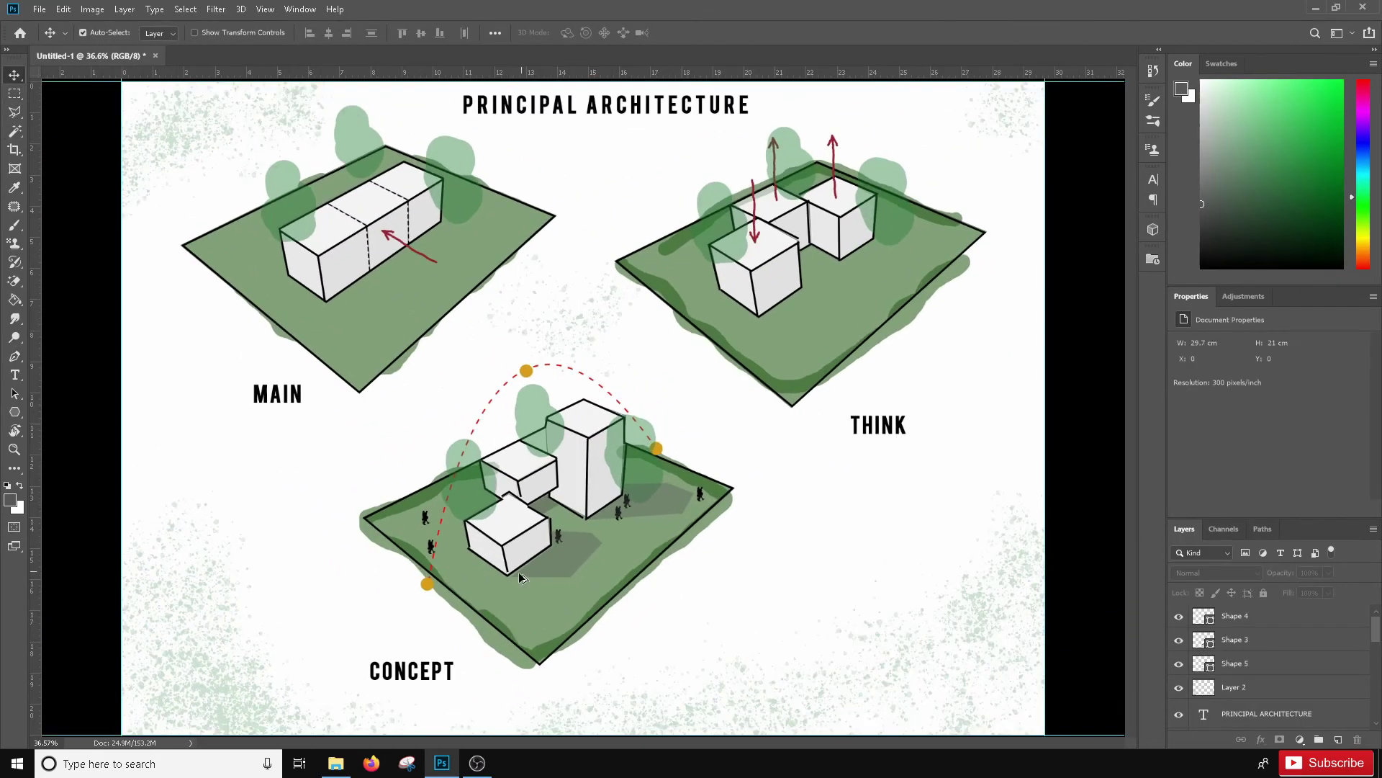
scroll(540, 545, "down", 4)
scroll(576, 526, "up", 1)
left_click_drag(806, 424, 796, 413)
left_click_drag(462, 605, 646, 588)
scroll(645, 587, "down", 3)
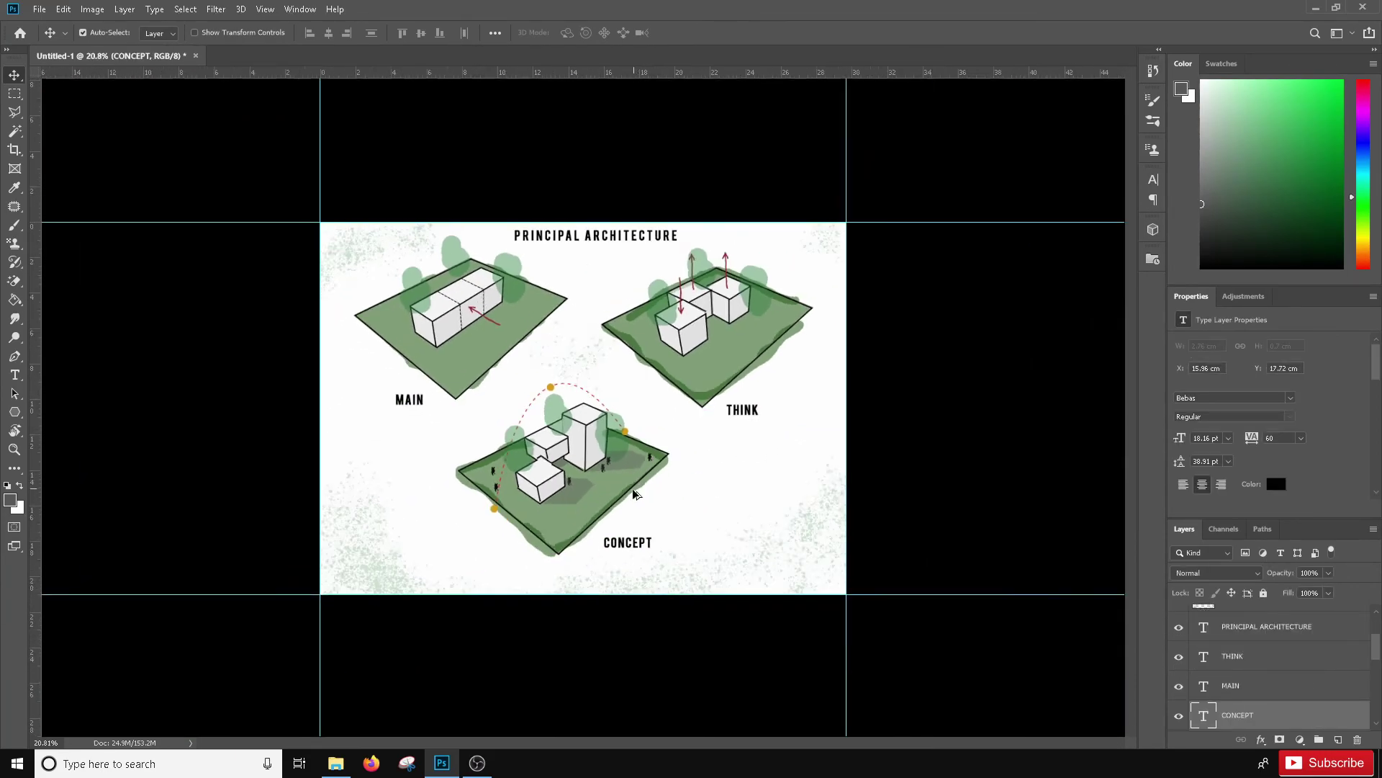
Step: Add a text line starting with "DEVIM" near the page's lower-right edge, below the CONCEPT label
scroll(694, 493, "up", 4)
left_click(14, 374)
left_click(760, 664)
type("DEVIM")
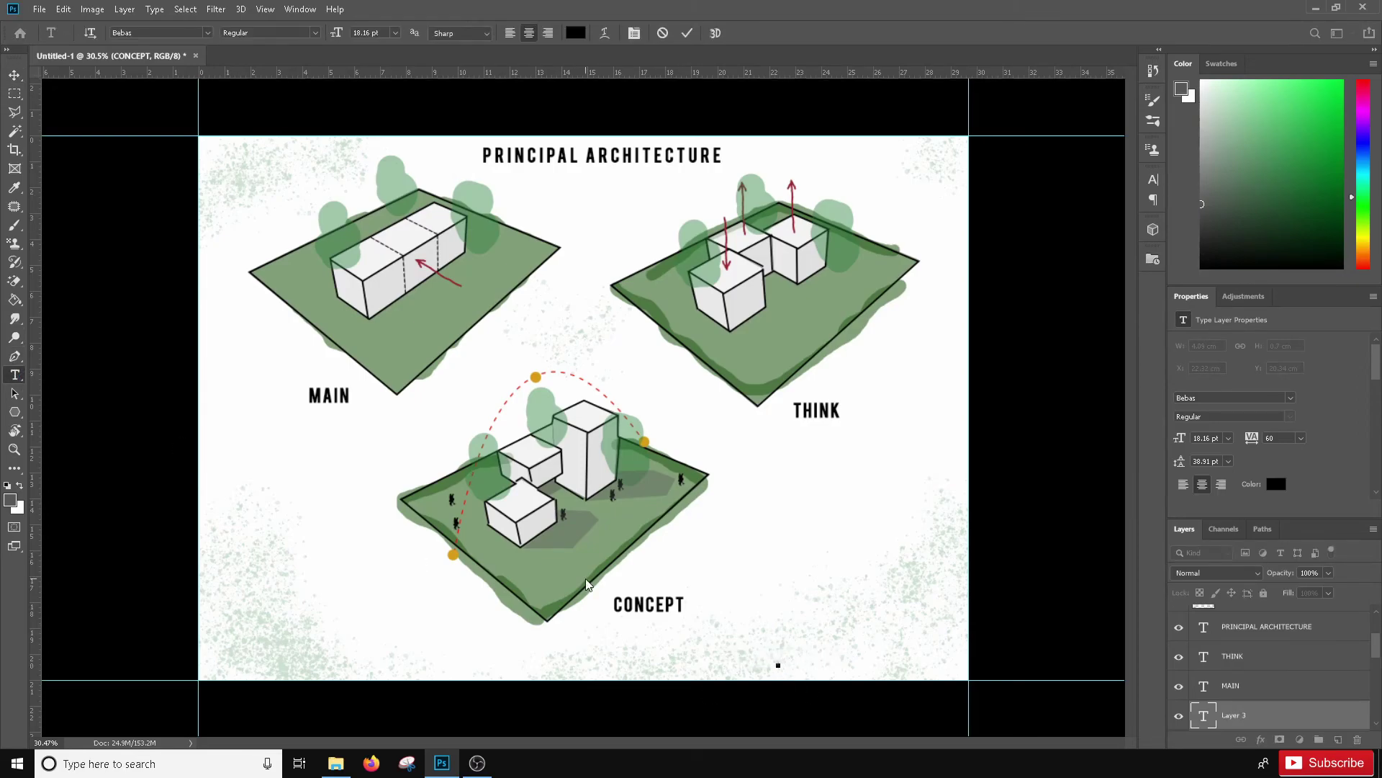